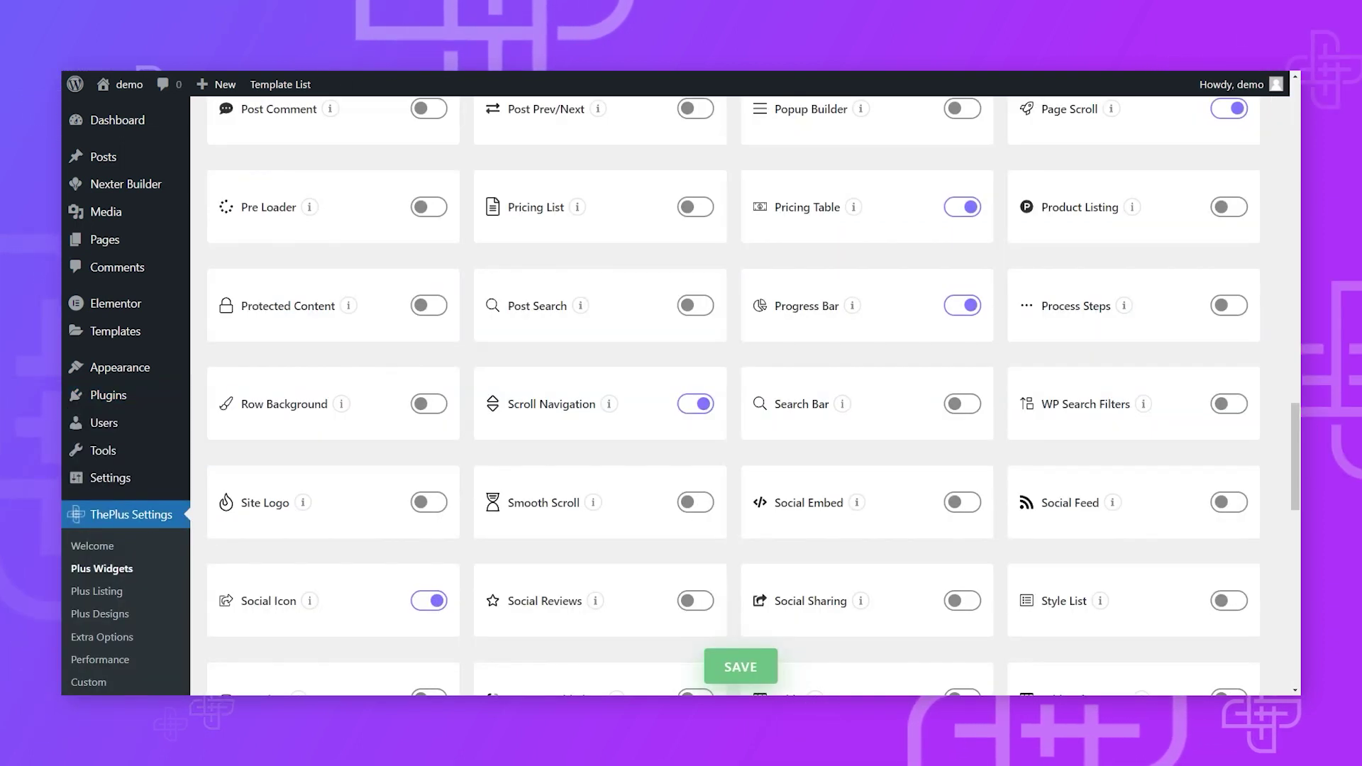
- Scroll the Installed Plugins list to show Elementor, Nexter Extension and both Plus Addons plugins
{"action": "scroll", "coordinate": [418, 326], "scroll_direction": "up", "scroll_amount": 10}
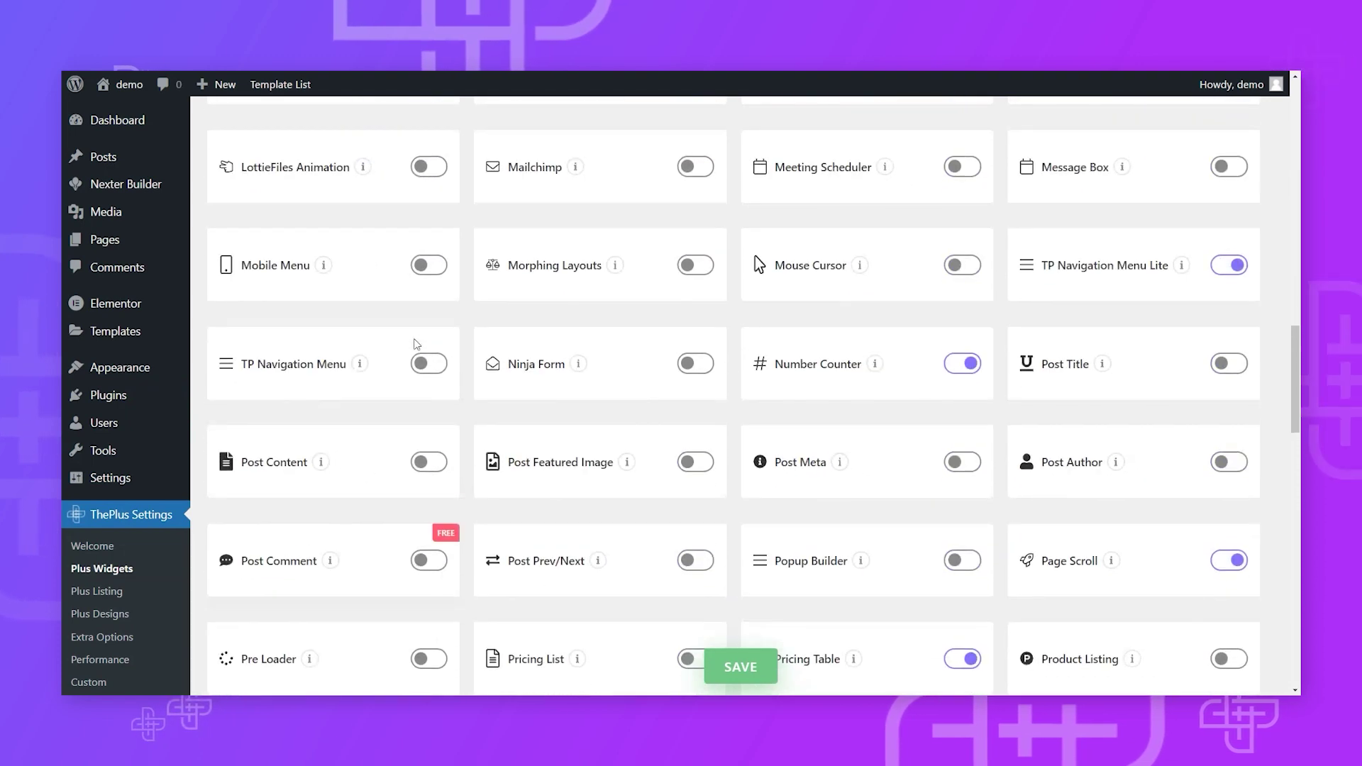
- Scroll up and down the Plus Widgets list to review which widgets are switched on
{"action": "scroll", "coordinate": [416, 344], "scroll_direction": "up", "scroll_amount": 10}
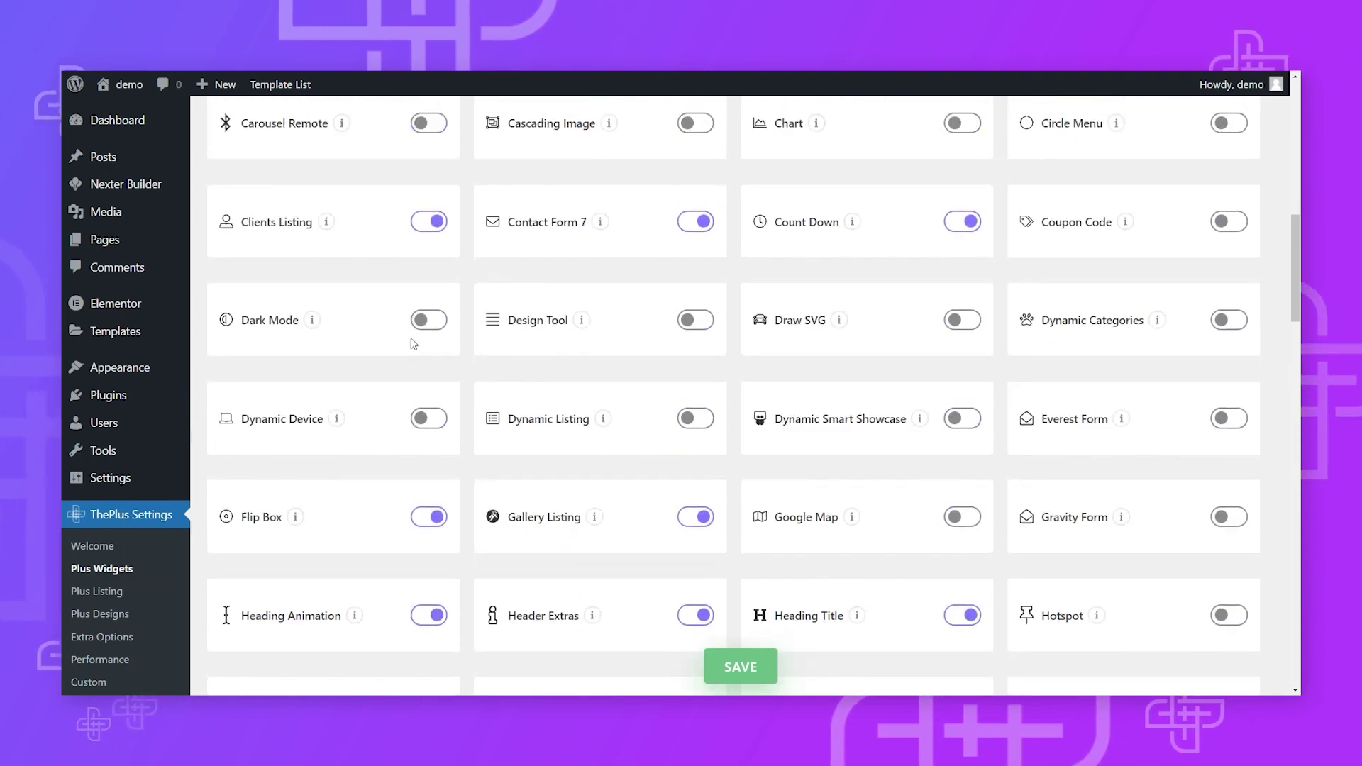
{"action": "scroll", "coordinate": [394, 352], "scroll_direction": "up", "scroll_amount": 4}
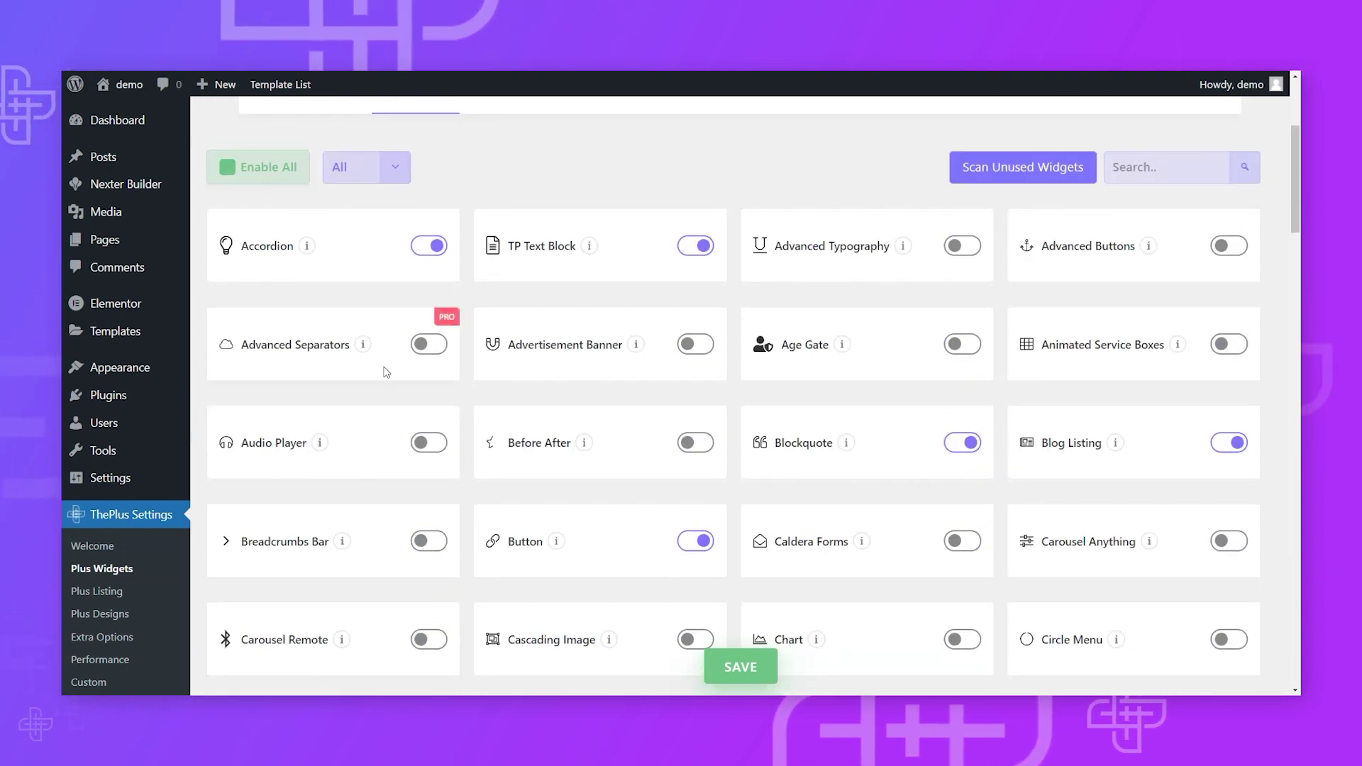
{"action": "scroll", "coordinate": [387, 365], "scroll_direction": "up", "scroll_amount": 4}
{"action": "scroll", "coordinate": [502, 406], "scroll_direction": "down", "scroll_amount": 20}
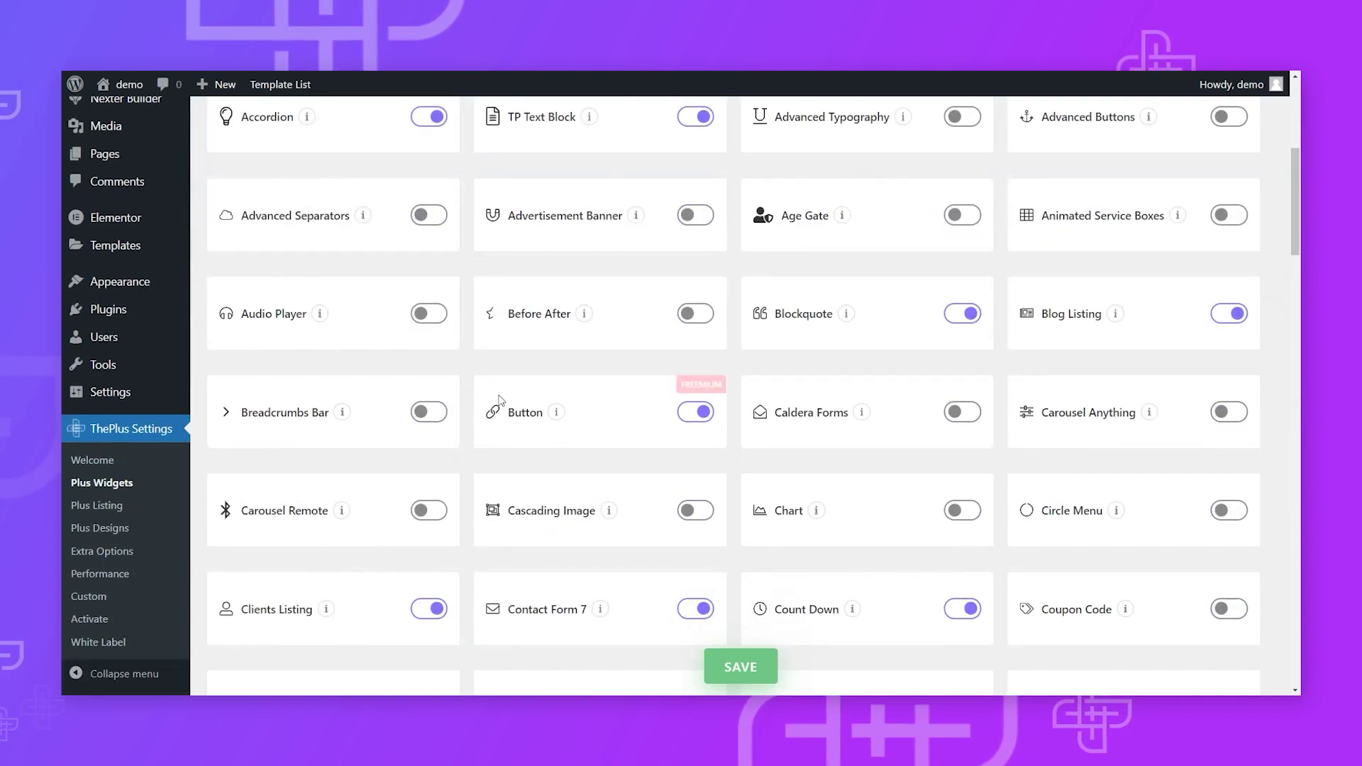
{"action": "scroll", "coordinate": [505, 390], "scroll_direction": "down", "scroll_amount": 8}
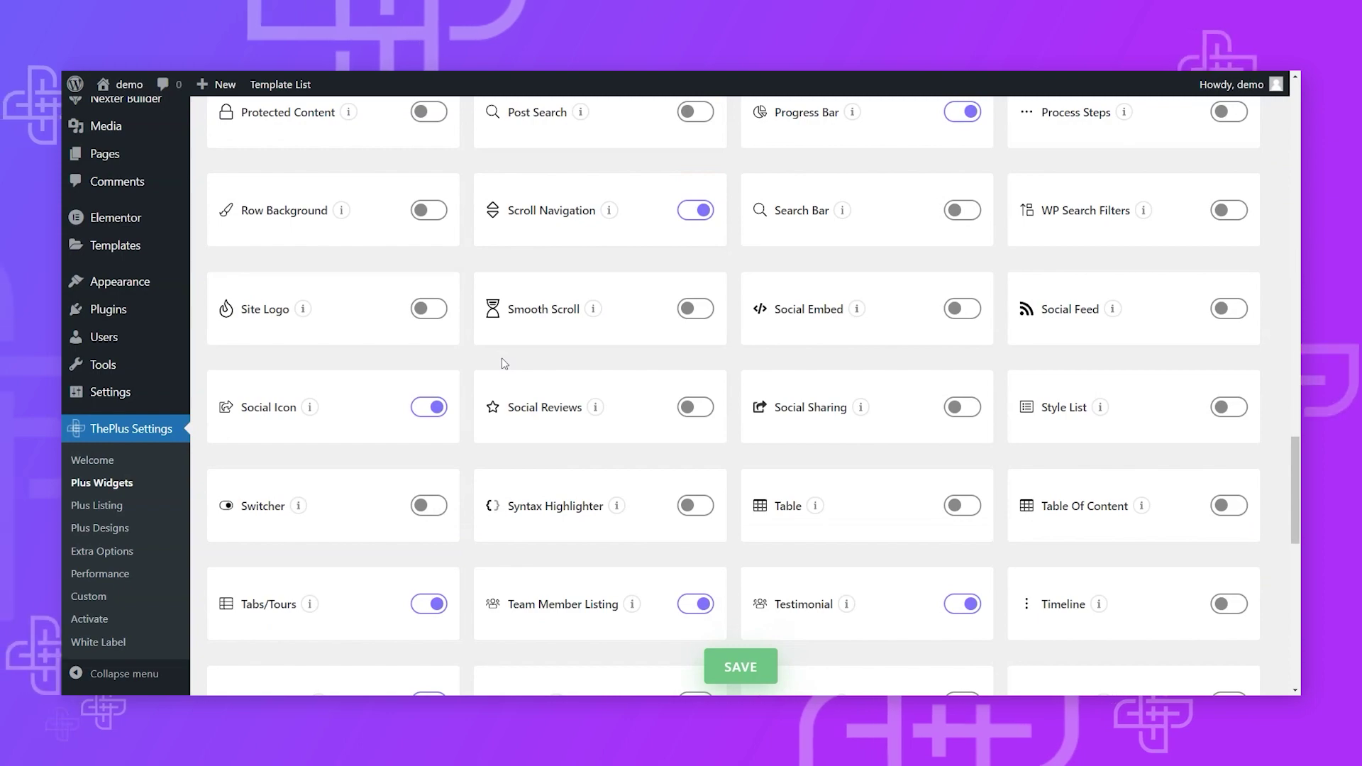
{"action": "scroll", "coordinate": [674, 454], "scroll_direction": "up", "scroll_amount": 18}
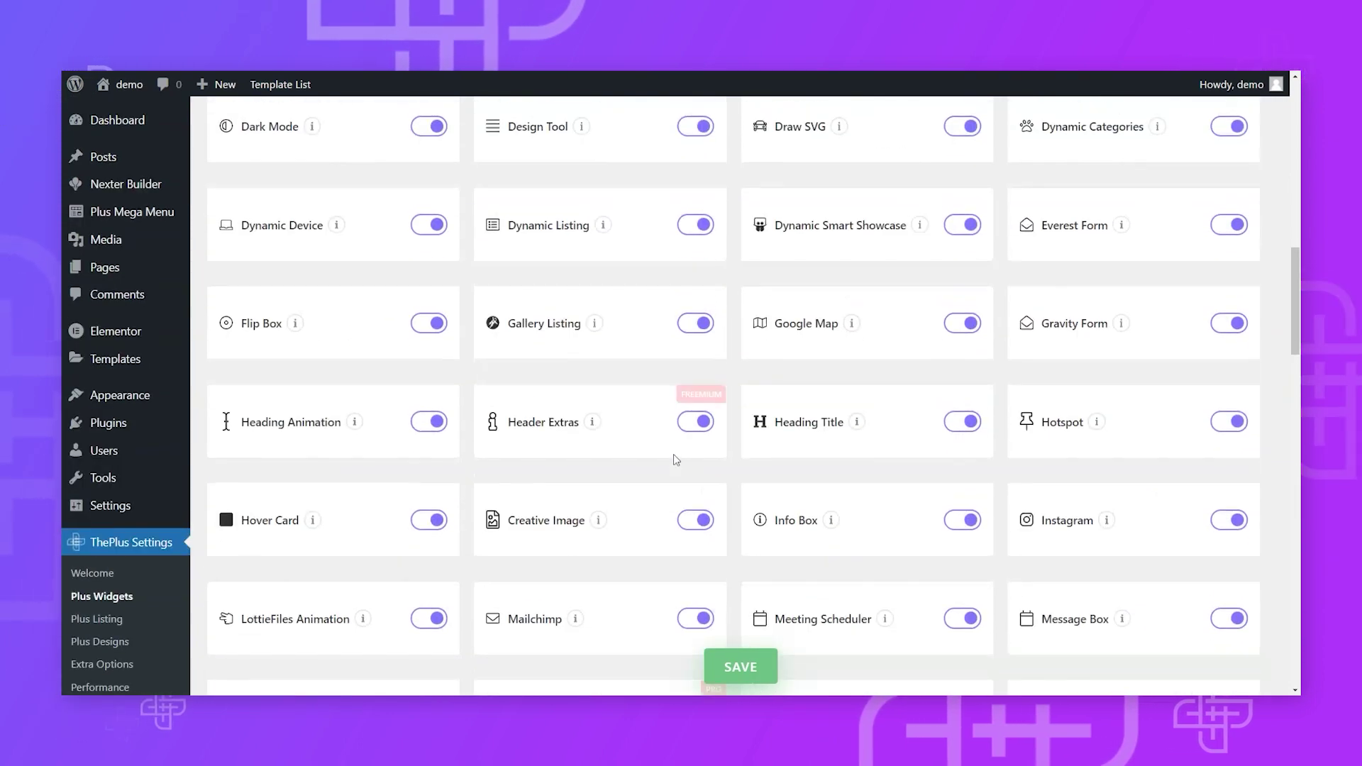
{"action": "scroll", "coordinate": [666, 461], "scroll_direction": "up", "scroll_amount": 7}
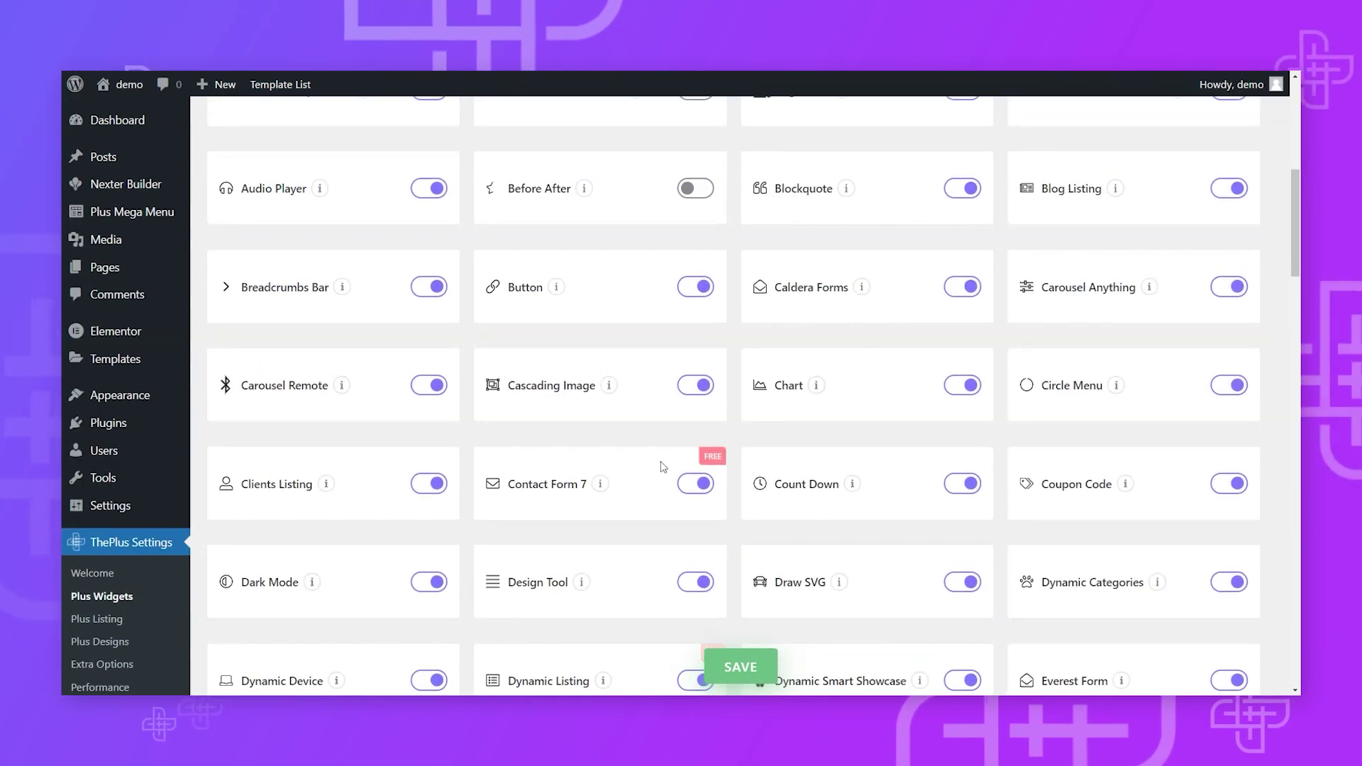
{"action": "scroll", "coordinate": [663, 466], "scroll_direction": "up", "scroll_amount": 7}
{"action": "scroll", "coordinate": [679, 462], "scroll_direction": "down", "scroll_amount": 14}
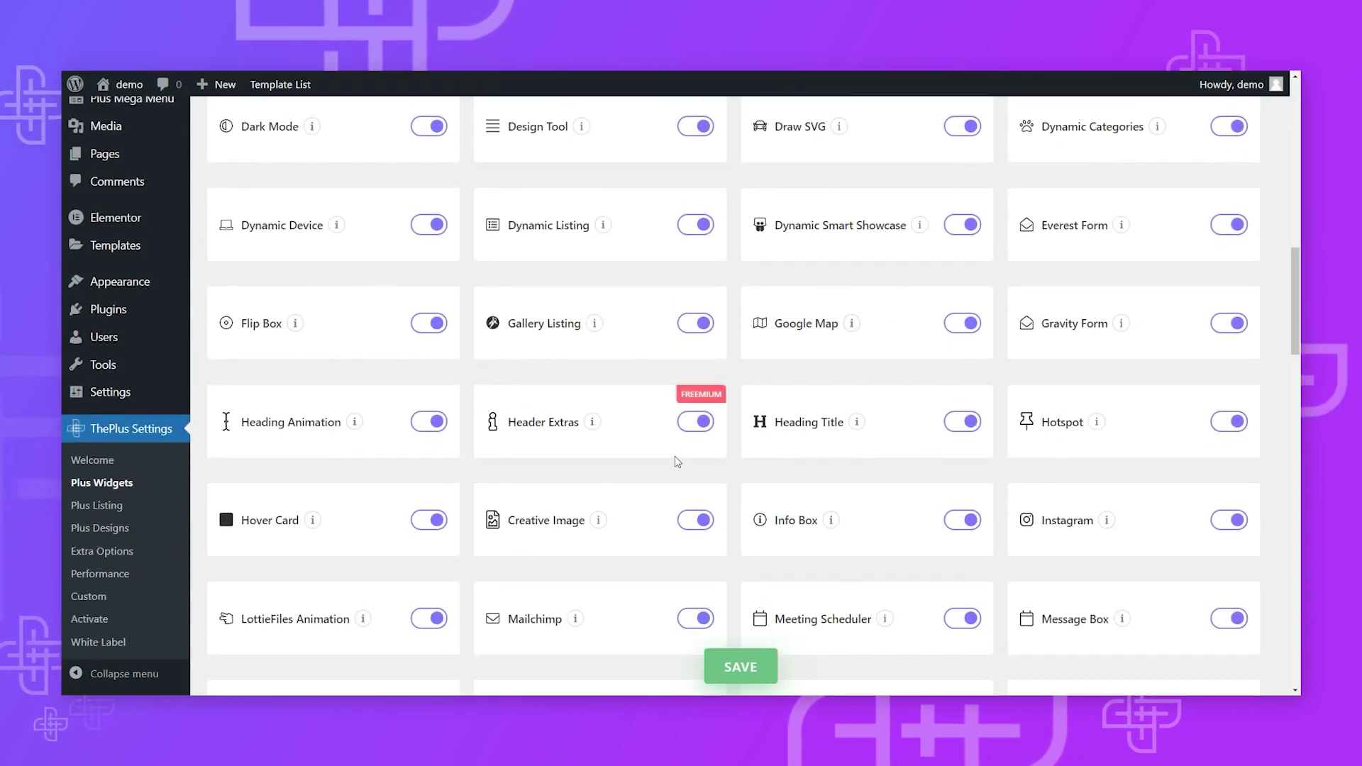
{"action": "scroll", "coordinate": [674, 457], "scroll_direction": "down", "scroll_amount": 12}
{"action": "scroll", "coordinate": [674, 463], "scroll_direction": "down", "scroll_amount": 5}
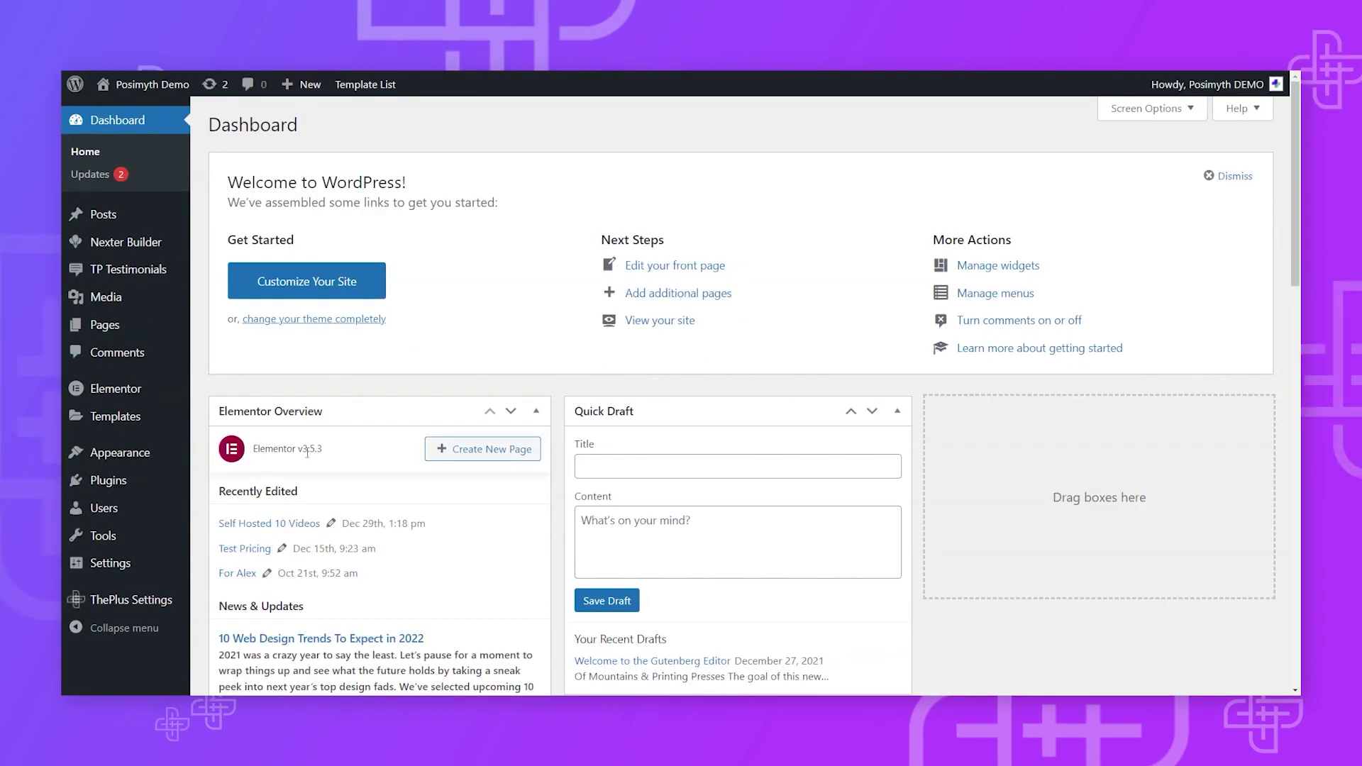
- Open Elementor's System Info page to check the server's PHP version, 7.4.26
{"action": "mouse_move", "coordinate": [132, 399]}
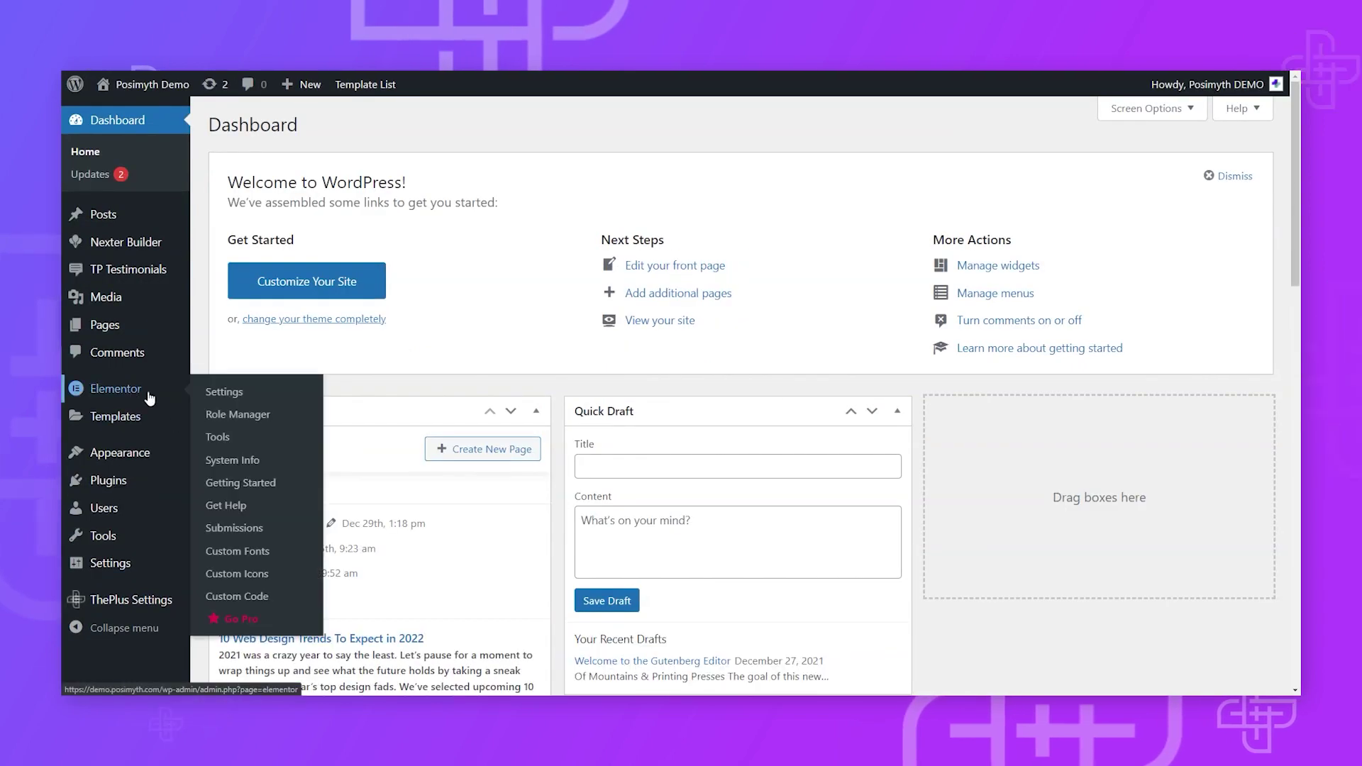
{"action": "left_click", "coordinate": [258, 463]}
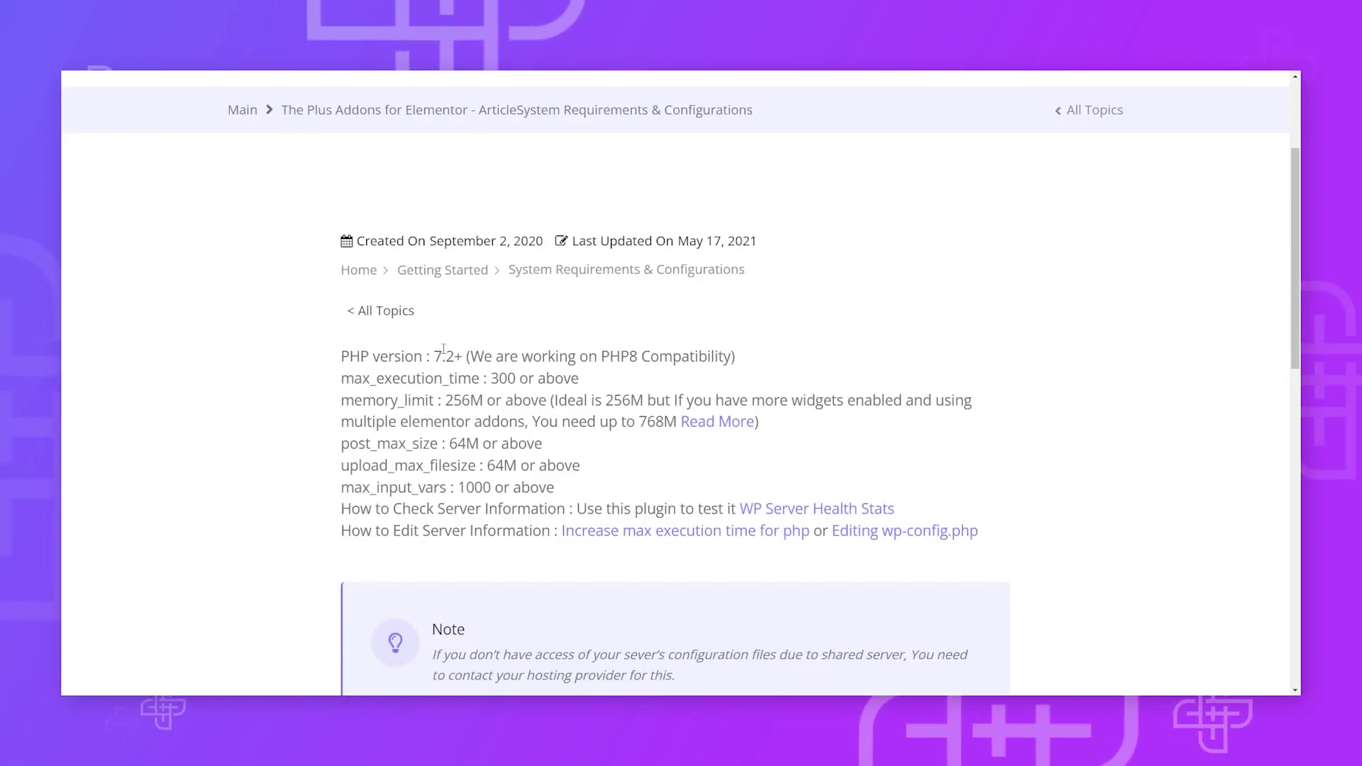
- Highlight the PHP 7.2+ requirement and the max_execution_time and memory_limit lines in the docs article
{"action": "left_click_drag", "start_coordinate": [434, 356], "coordinate": [462, 356]}
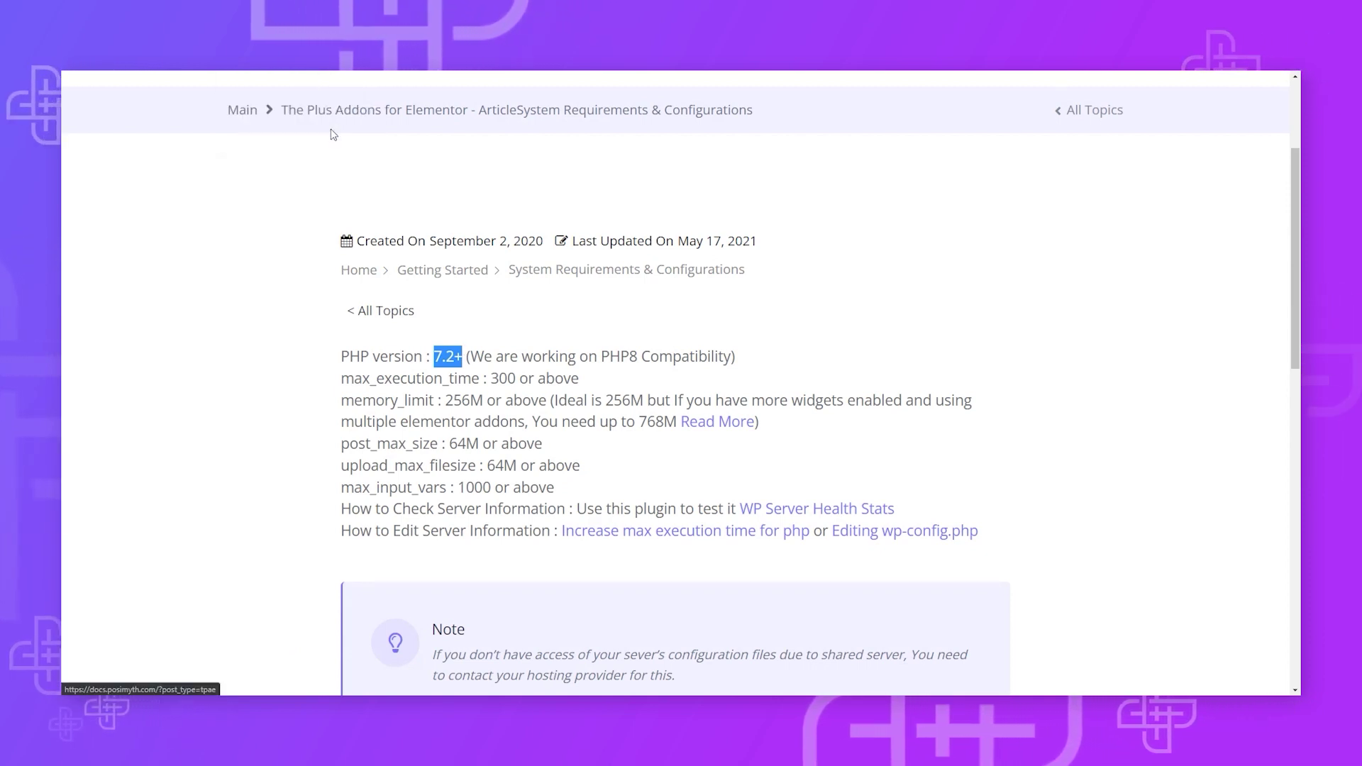
{"action": "left_click_drag", "start_coordinate": [433, 400], "coordinate": [308, 406]}
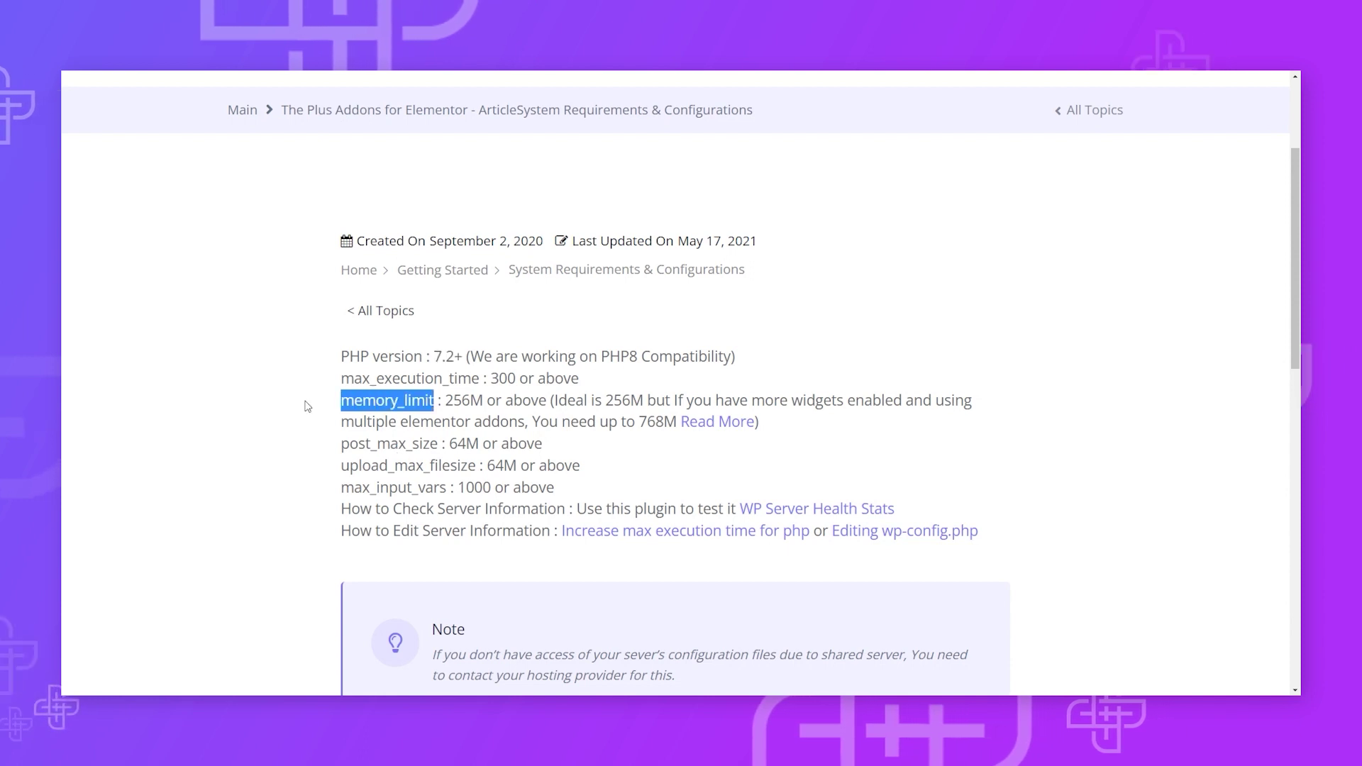
{"action": "left_click", "coordinate": [395, 402]}
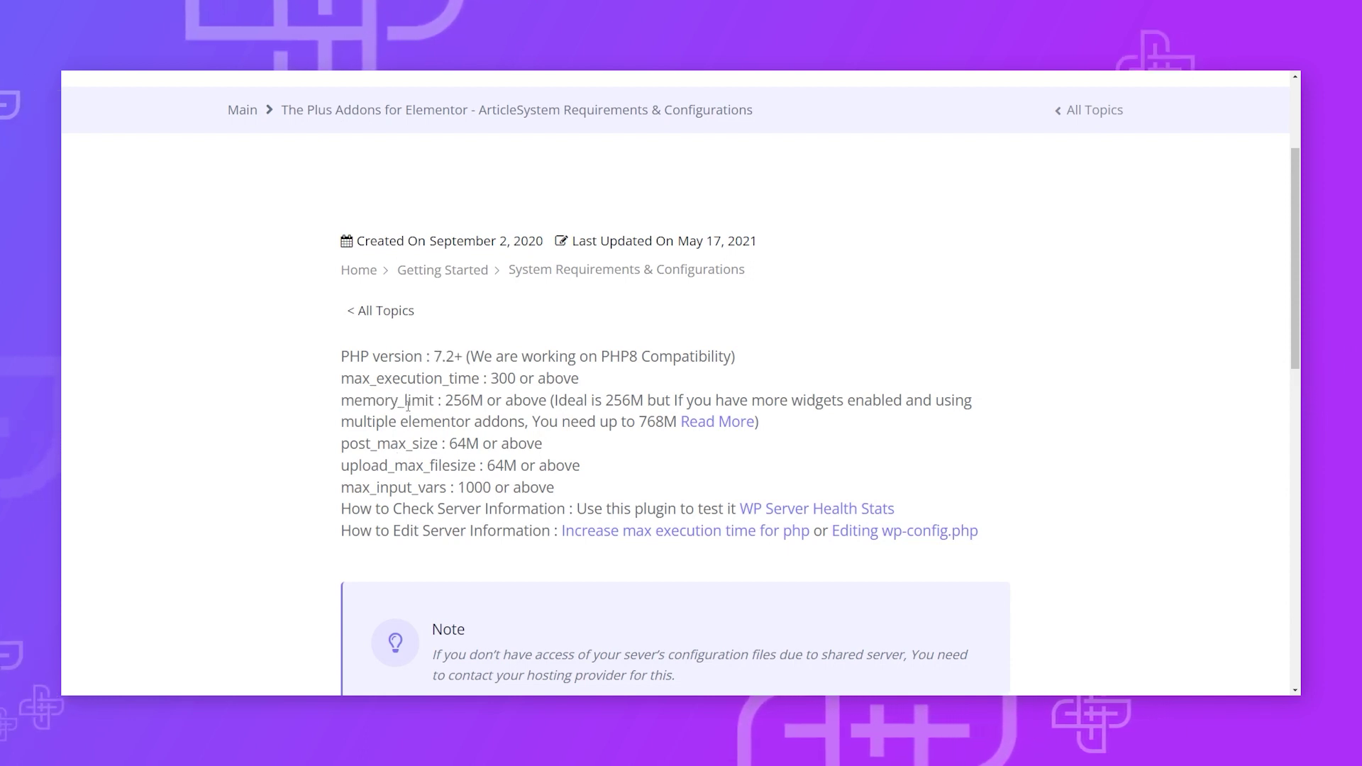
{"action": "left_click_drag", "start_coordinate": [442, 399], "coordinate": [328, 394]}
{"action": "left_click", "coordinate": [483, 403]}
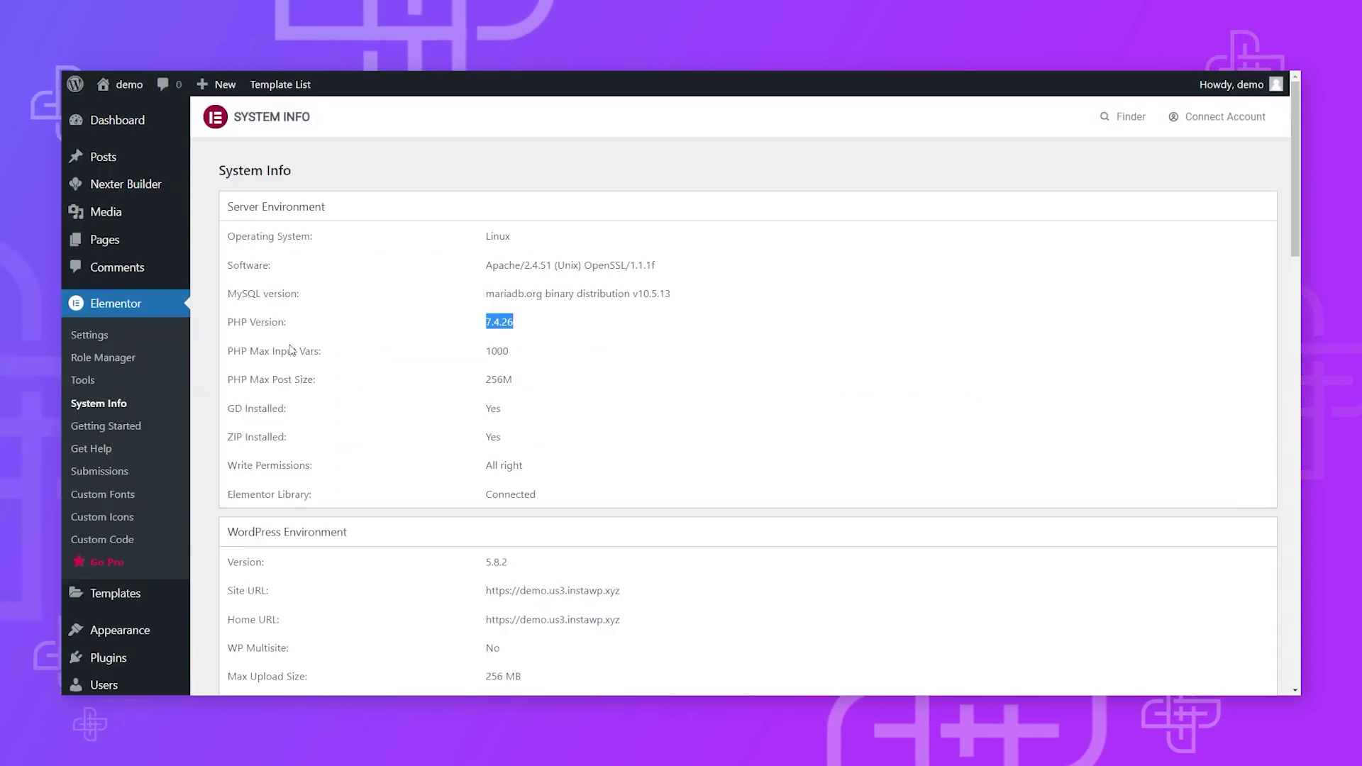
- Highlight the site's 256M memory limit value on Elementor's System Info page
{"action": "scroll", "coordinate": [487, 284], "scroll_direction": "down", "scroll_amount": 4}
{"action": "scroll", "coordinate": [487, 295], "scroll_direction": "up", "scroll_amount": 1}
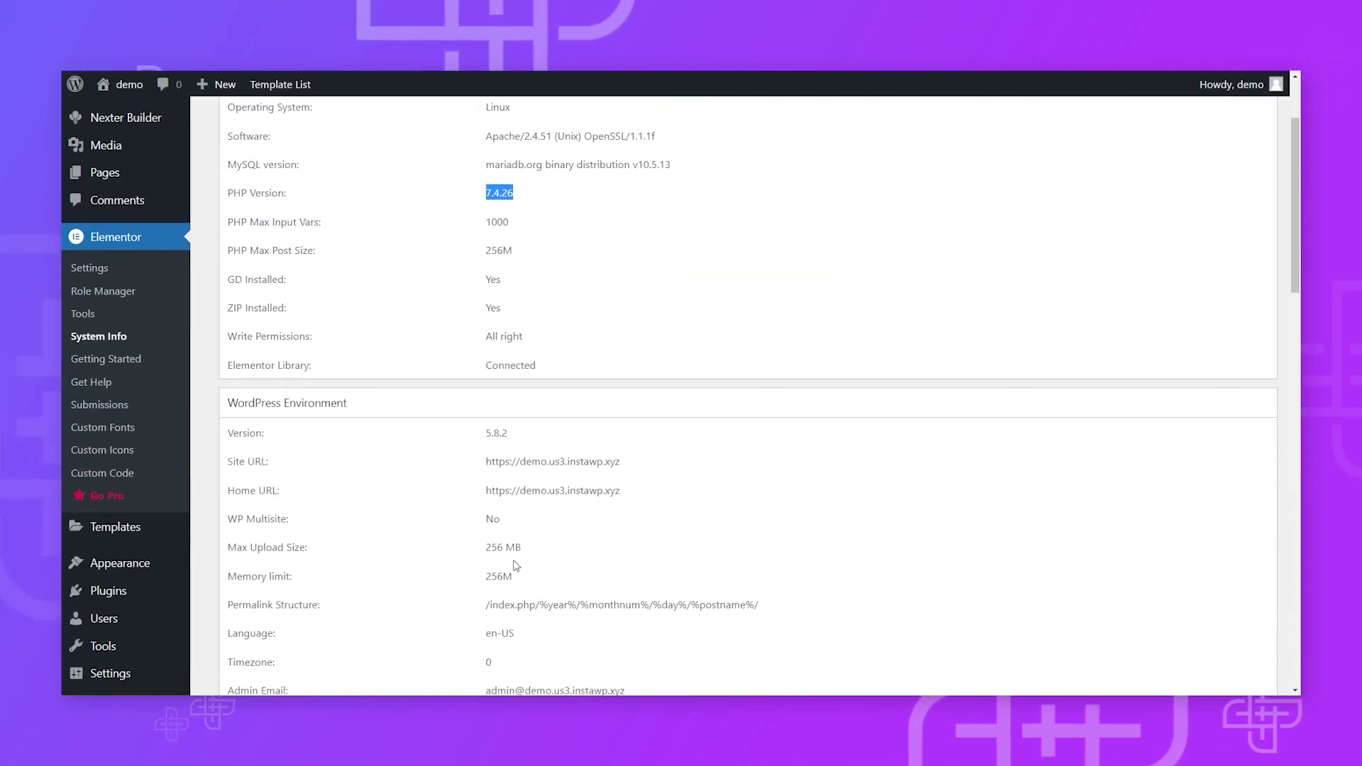
{"action": "left_click_drag", "start_coordinate": [513, 576], "coordinate": [368, 580]}
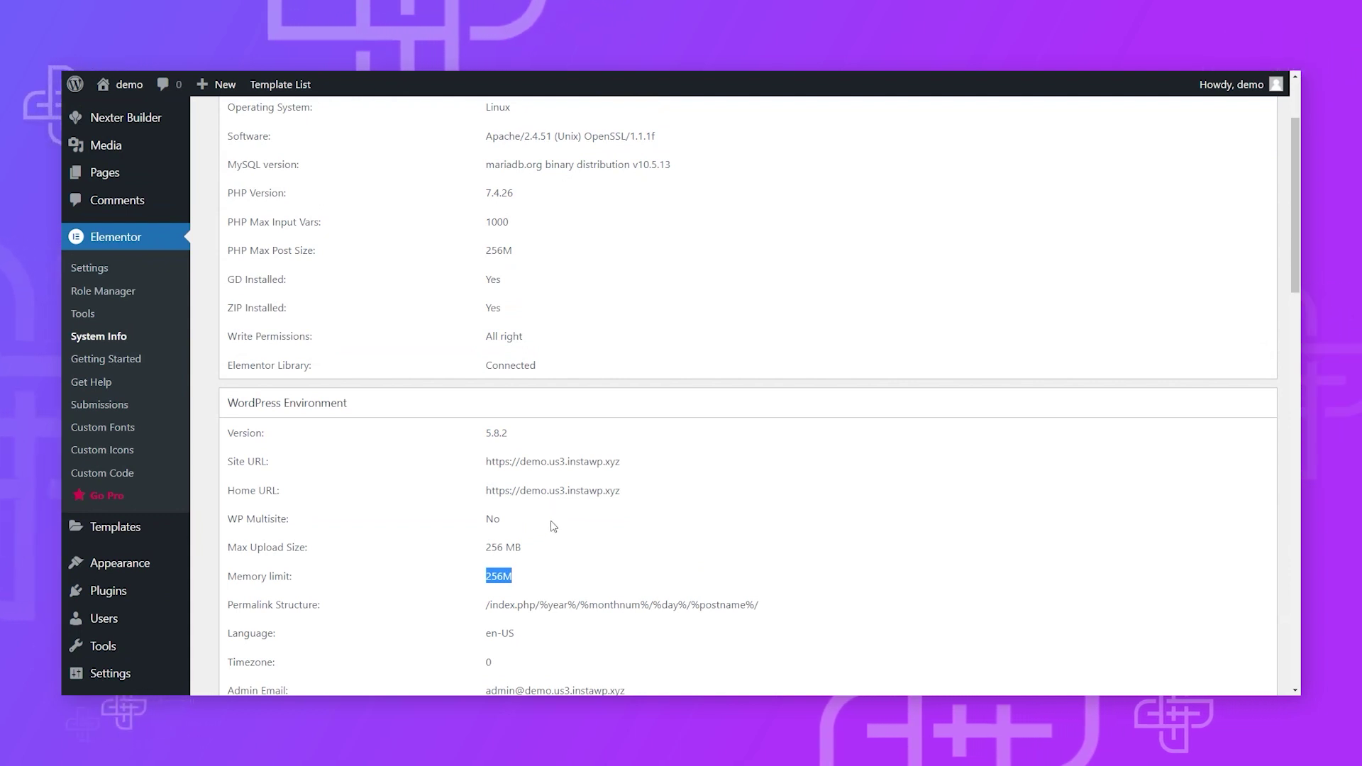
- Move on to ThePlus Settings' Plus Widgets page and scroll down its widget list
{"action": "scroll", "coordinate": [310, 576], "scroll_direction": "down", "scroll_amount": 2}
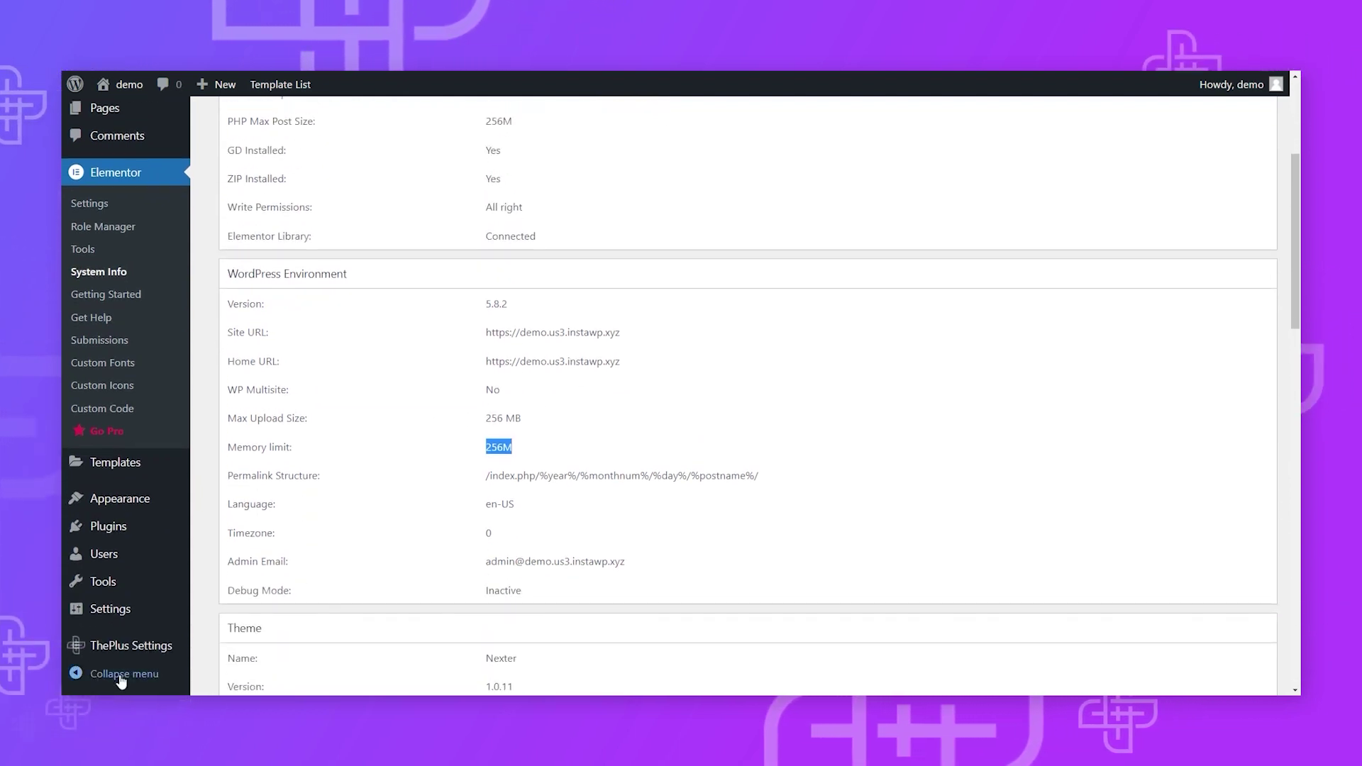
{"action": "scroll", "coordinate": [623, 480], "scroll_direction": "up", "scroll_amount": 5}
{"action": "scroll", "coordinate": [553, 521], "scroll_direction": "down", "scroll_amount": 4}
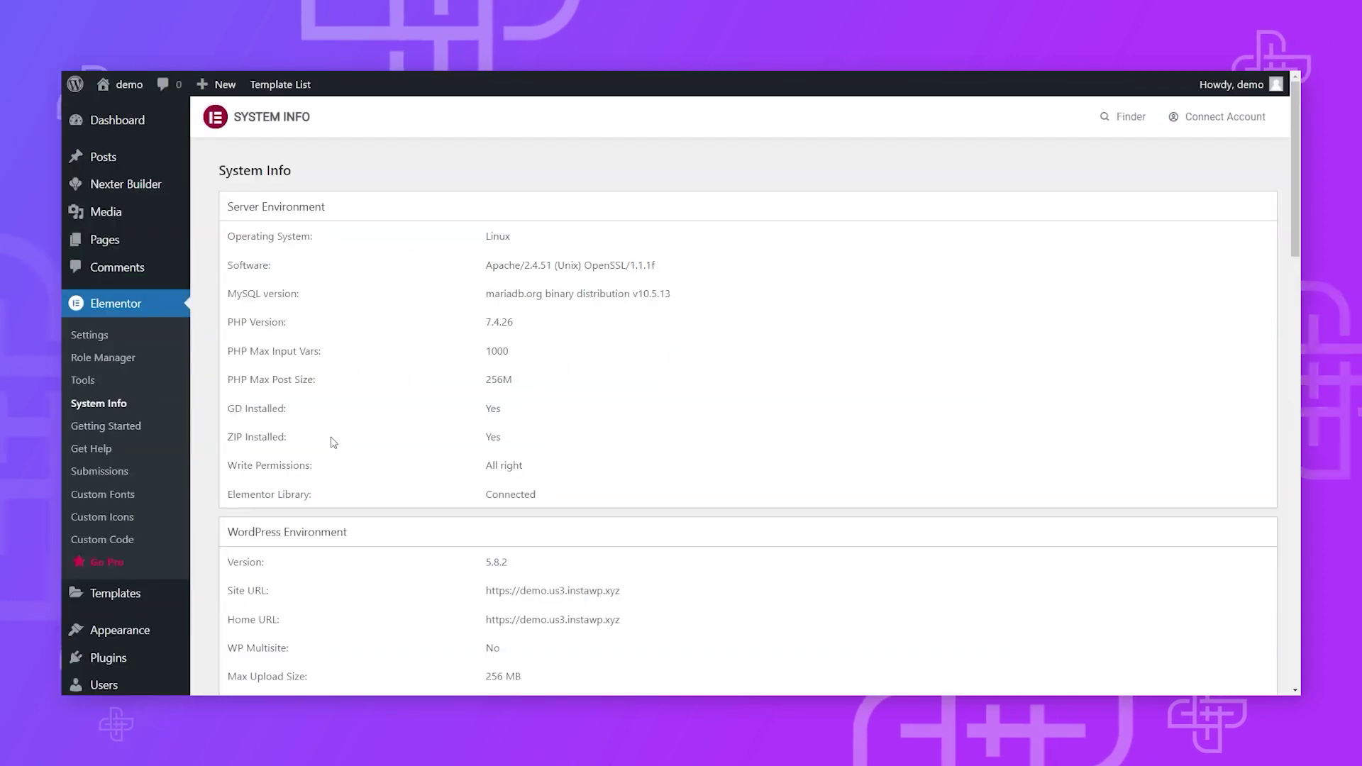
{"action": "scroll", "coordinate": [326, 442], "scroll_direction": "down", "scroll_amount": 2}
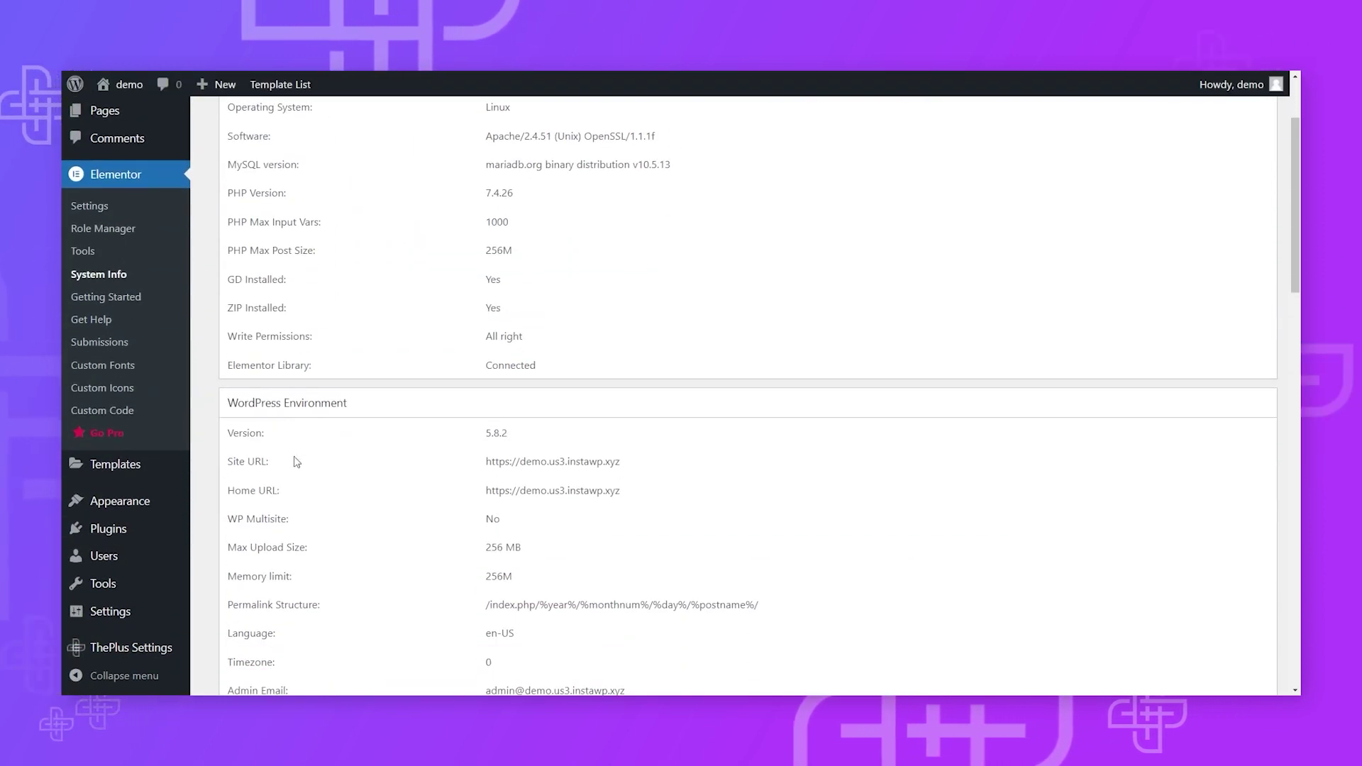
{"action": "mouse_move", "coordinate": [113, 649]}
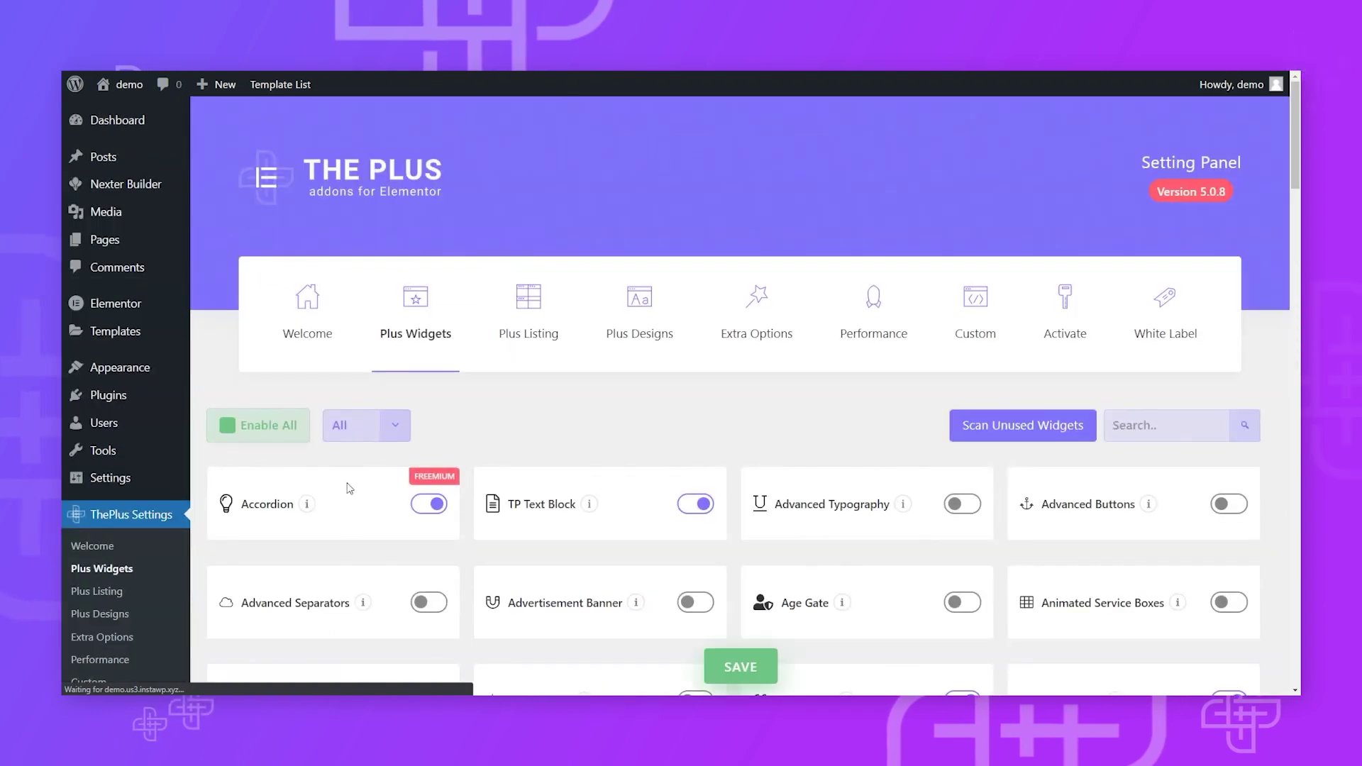
{"action": "scroll", "coordinate": [347, 475], "scroll_direction": "down", "scroll_amount": 5}
{"action": "scroll", "coordinate": [347, 475], "scroll_direction": "down", "scroll_amount": 12}
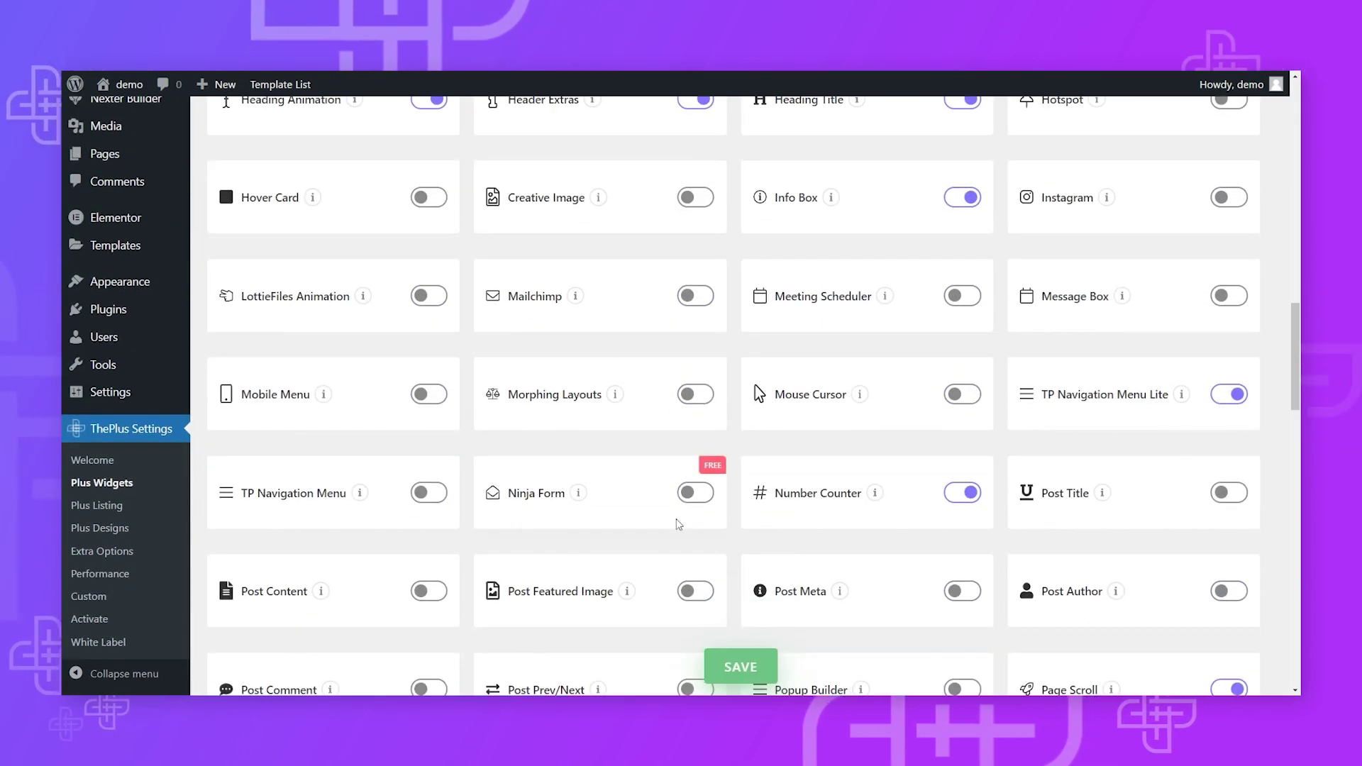
- Turn on the Woo My Account, Woo Checkout, Woo Product Images and WP Login & Register widgets
{"action": "scroll", "coordinate": [681, 522], "scroll_direction": "down", "scroll_amount": 5}
{"action": "scroll", "coordinate": [681, 525], "scroll_direction": "down", "scroll_amount": 10}
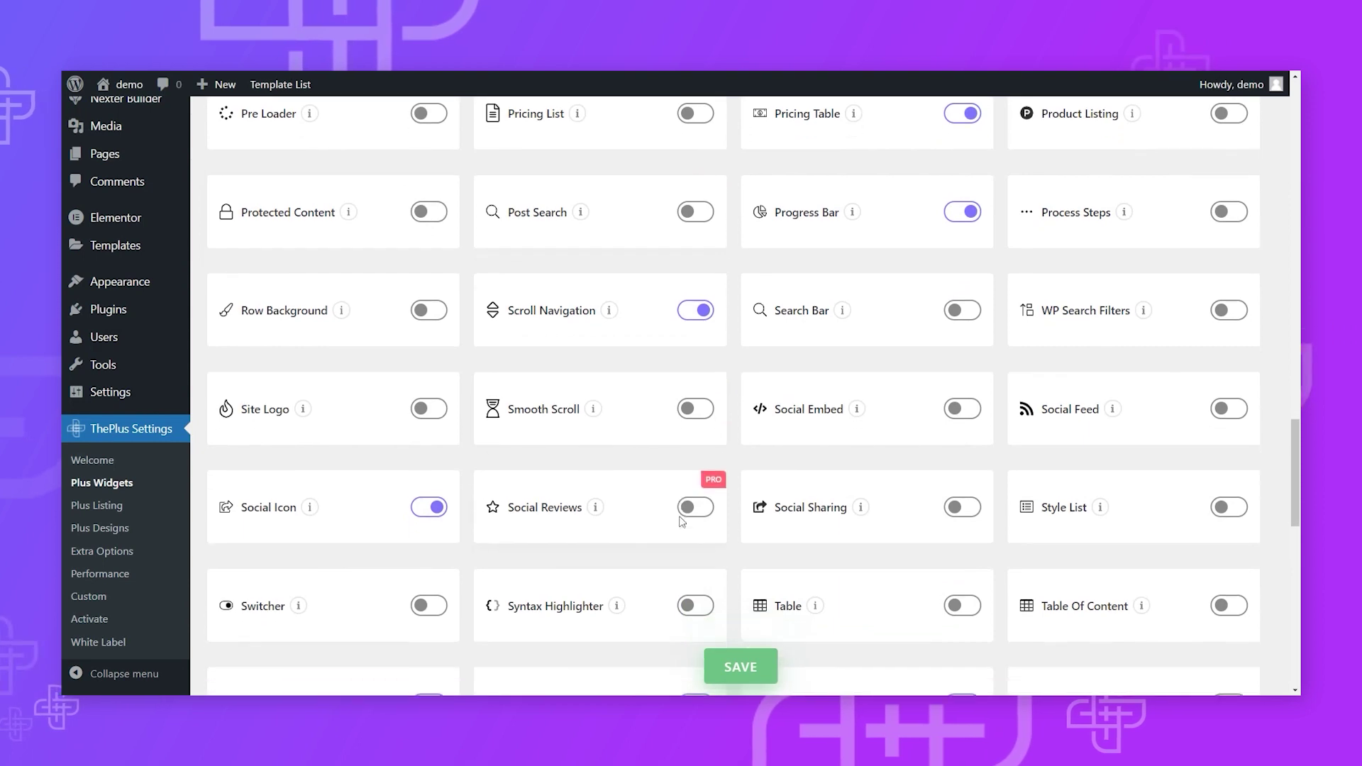
{"action": "scroll", "coordinate": [669, 542], "scroll_direction": "up", "scroll_amount": 3}
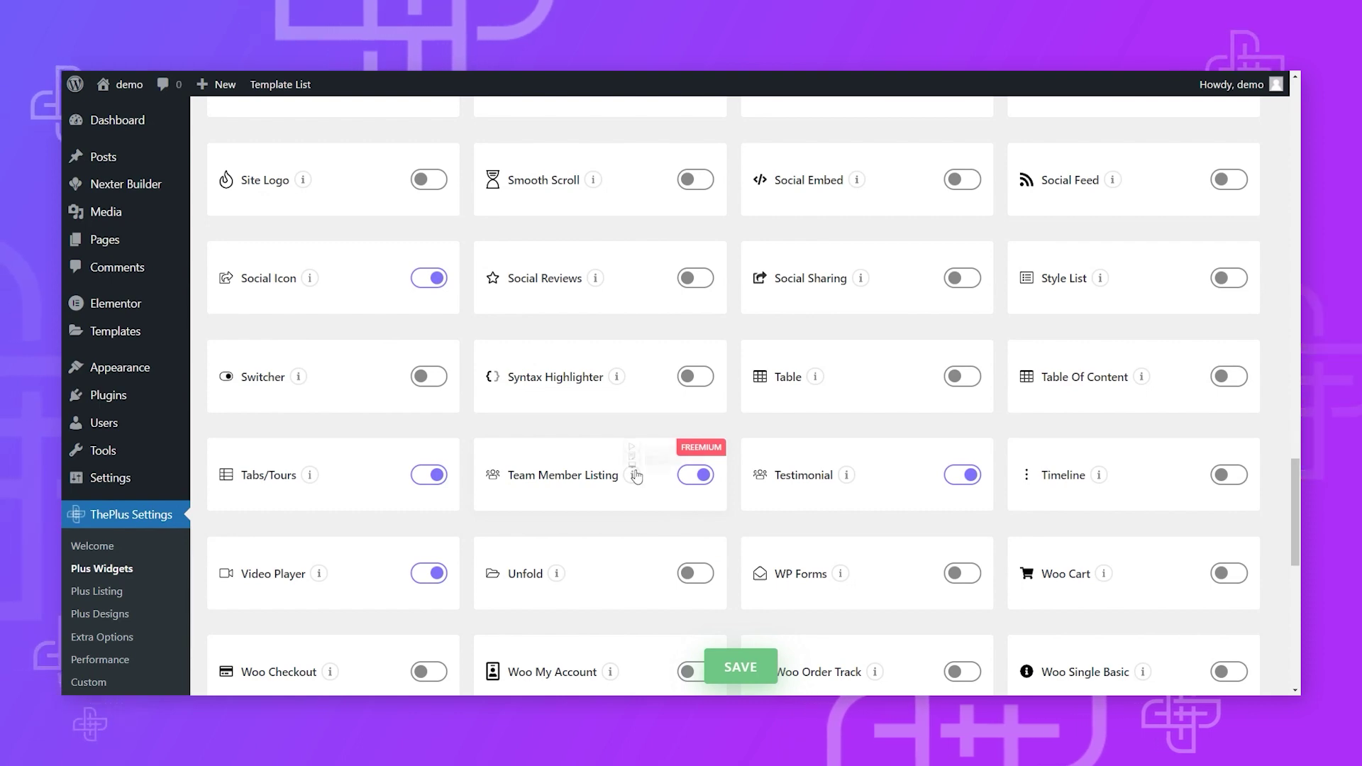
{"action": "scroll", "coordinate": [650, 454], "scroll_direction": "up", "scroll_amount": 3}
{"action": "scroll", "coordinate": [649, 451], "scroll_direction": "down", "scroll_amount": 8}
{"action": "scroll", "coordinate": [648, 449], "scroll_direction": "up", "scroll_amount": 2}
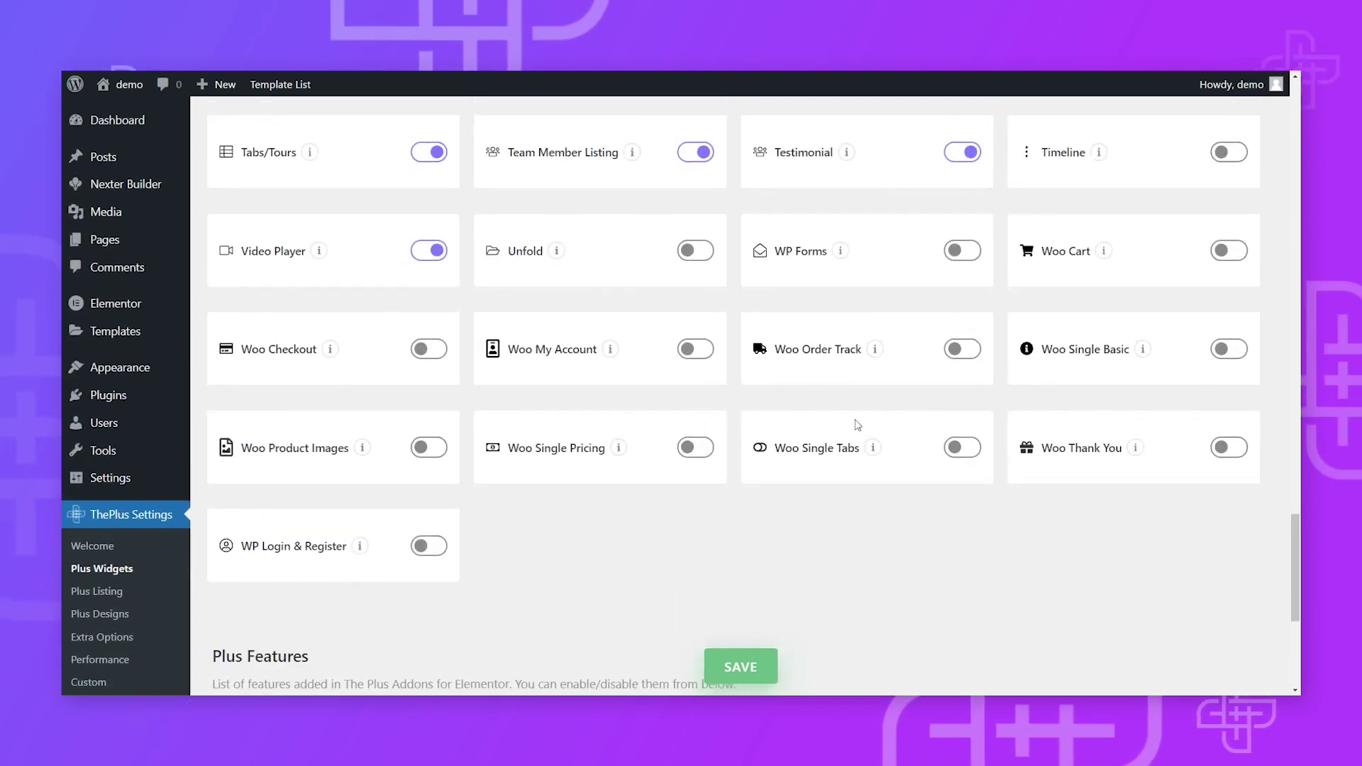
{"action": "left_click", "coordinate": [695, 348]}
{"action": "left_click", "coordinate": [428, 349]}
{"action": "left_click", "coordinate": [420, 447]}
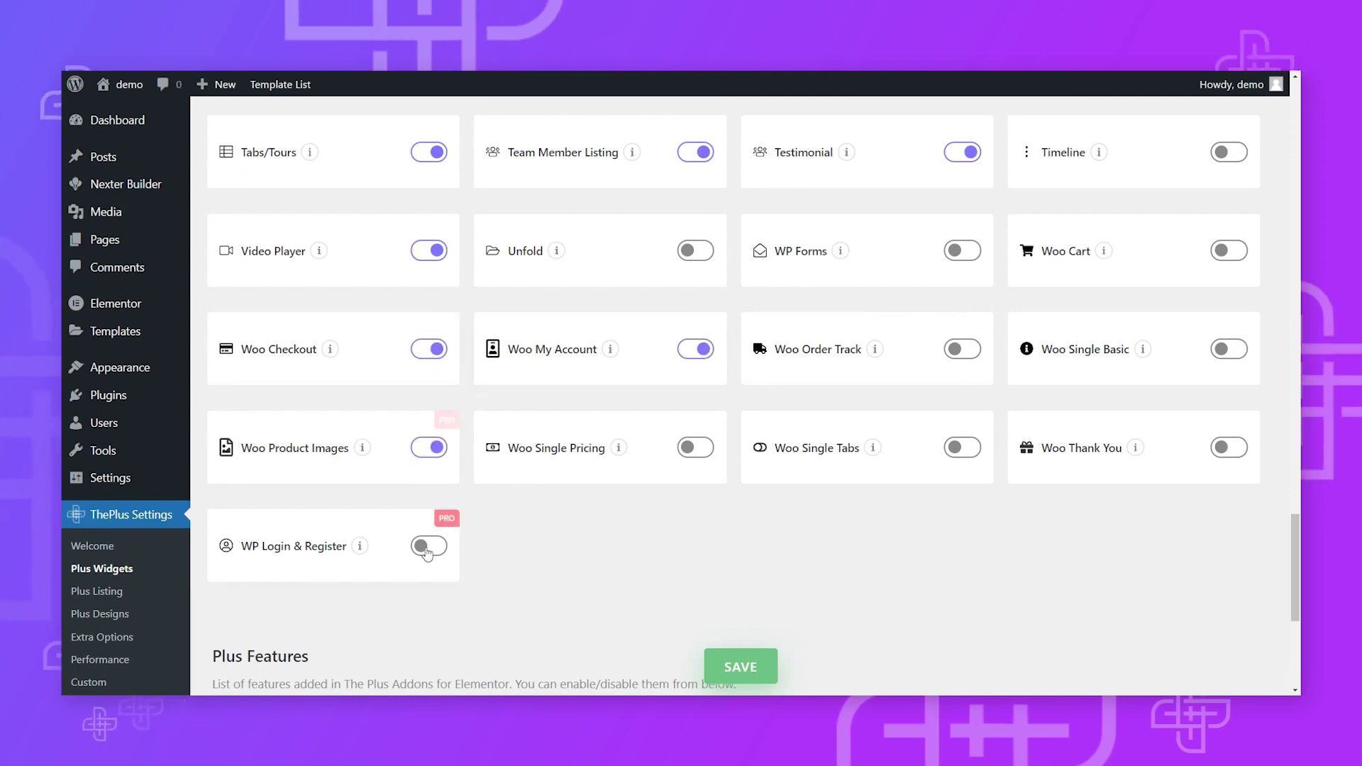
{"action": "left_click", "coordinate": [427, 546]}
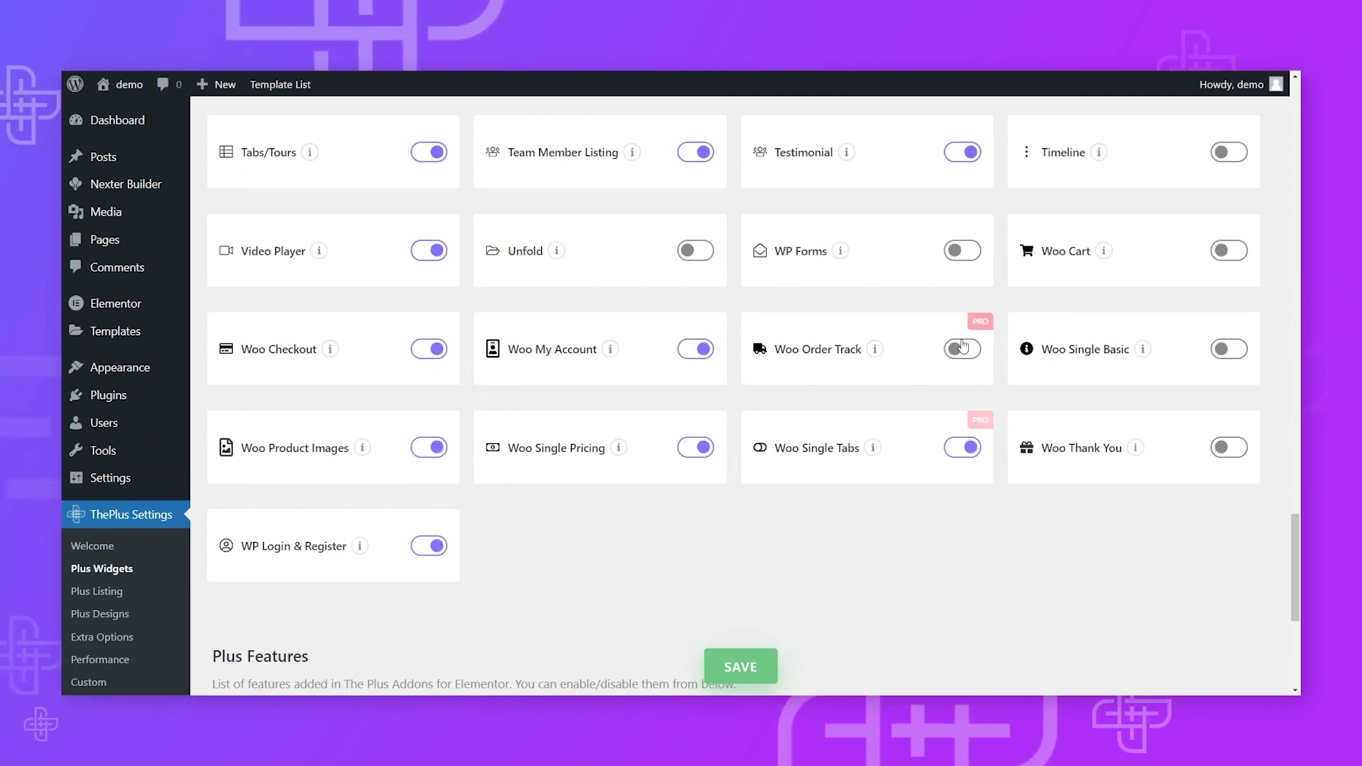
{"action": "scroll", "coordinate": [446, 418], "scroll_direction": "up", "scroll_amount": 10}
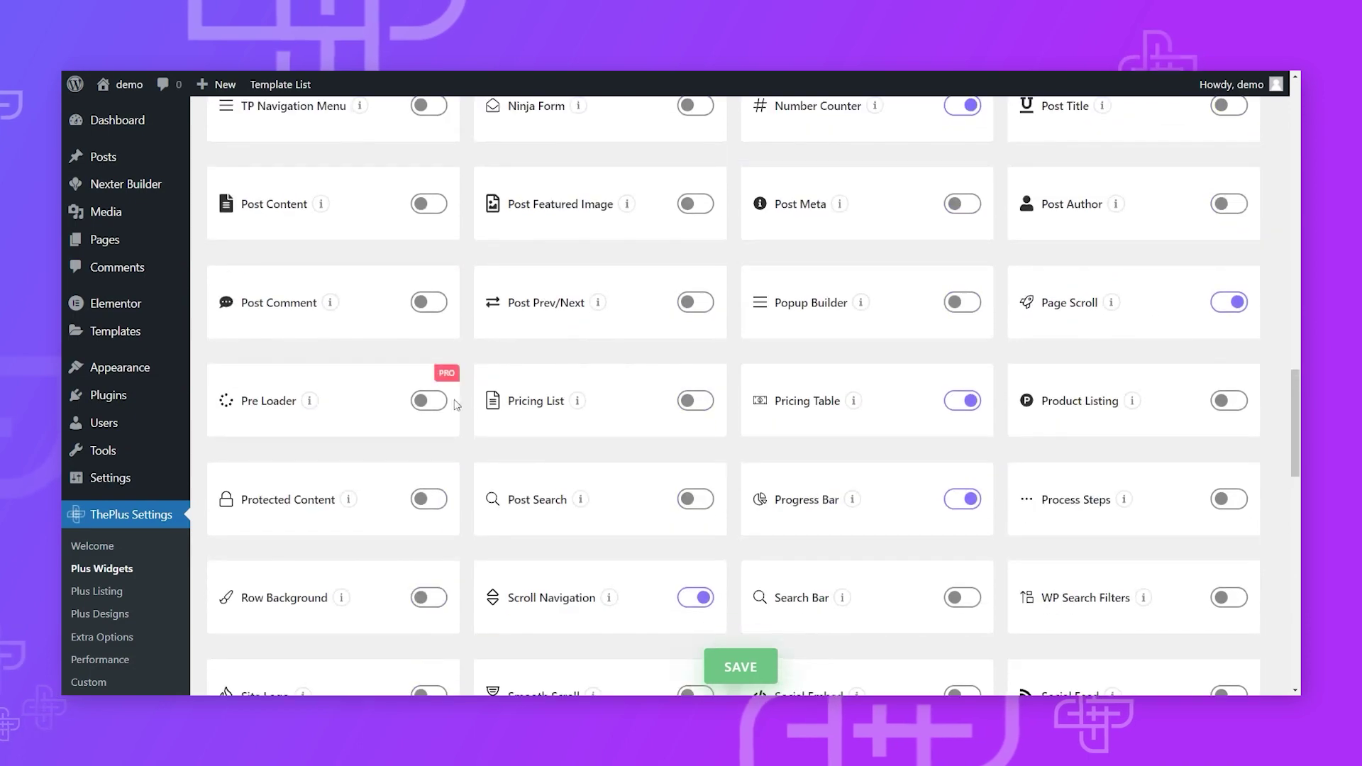
{"action": "scroll", "coordinate": [516, 418], "scroll_direction": "up", "scroll_amount": 7}
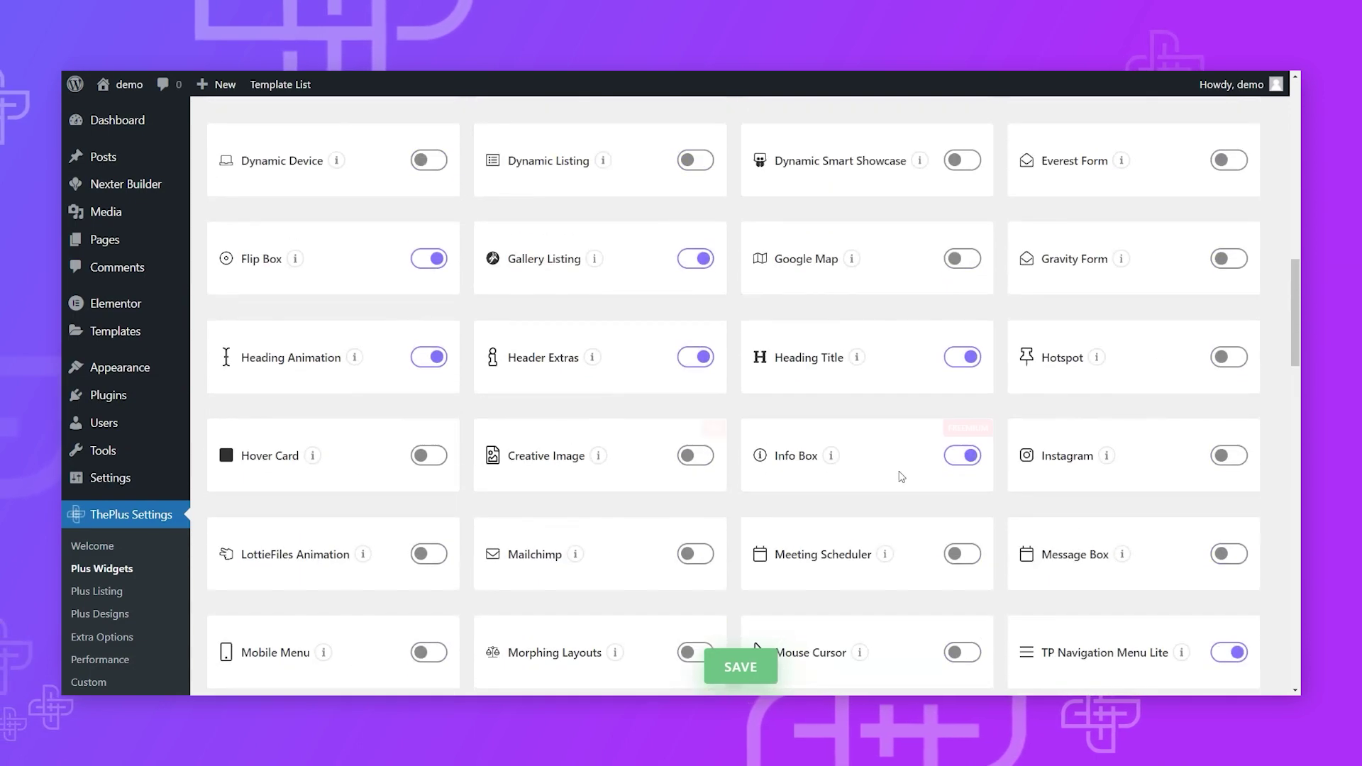
{"action": "scroll", "coordinate": [900, 477], "scroll_direction": "down", "scroll_amount": 3}
{"action": "scroll", "coordinate": [581, 437], "scroll_direction": "up", "scroll_amount": 3}
{"action": "scroll", "coordinate": [581, 442], "scroll_direction": "down", "scroll_amount": 3}
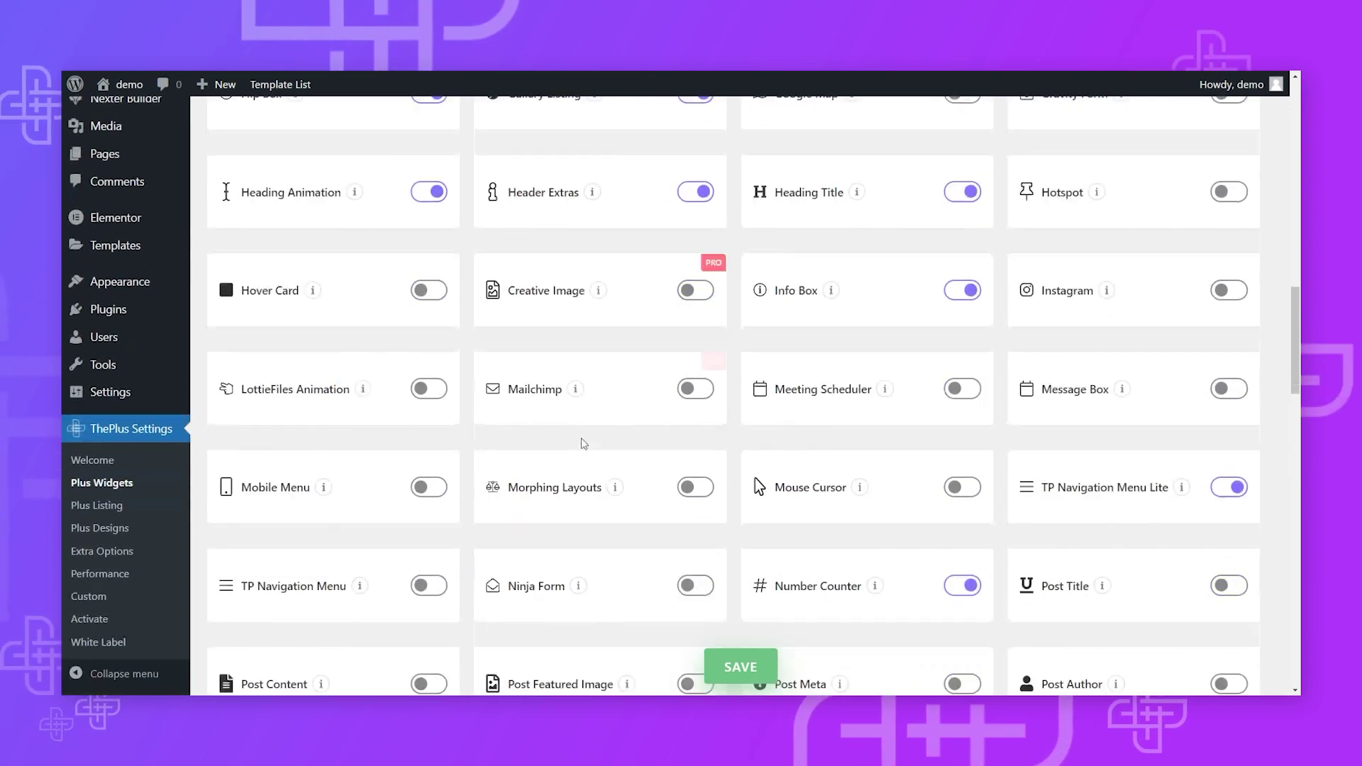
{"action": "scroll", "coordinate": [882, 442], "scroll_direction": "down", "scroll_amount": 3}
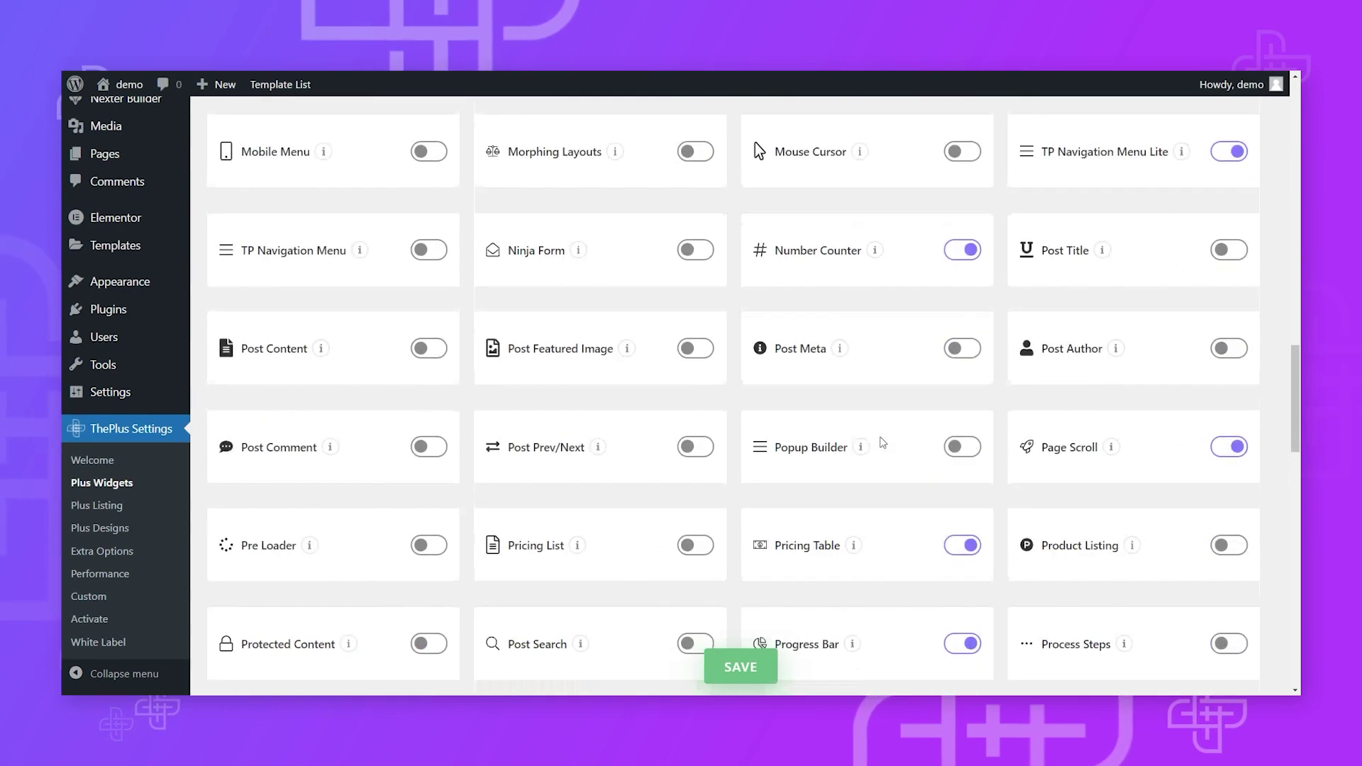
{"action": "scroll", "coordinate": [676, 456], "scroll_direction": "up", "scroll_amount": 3}
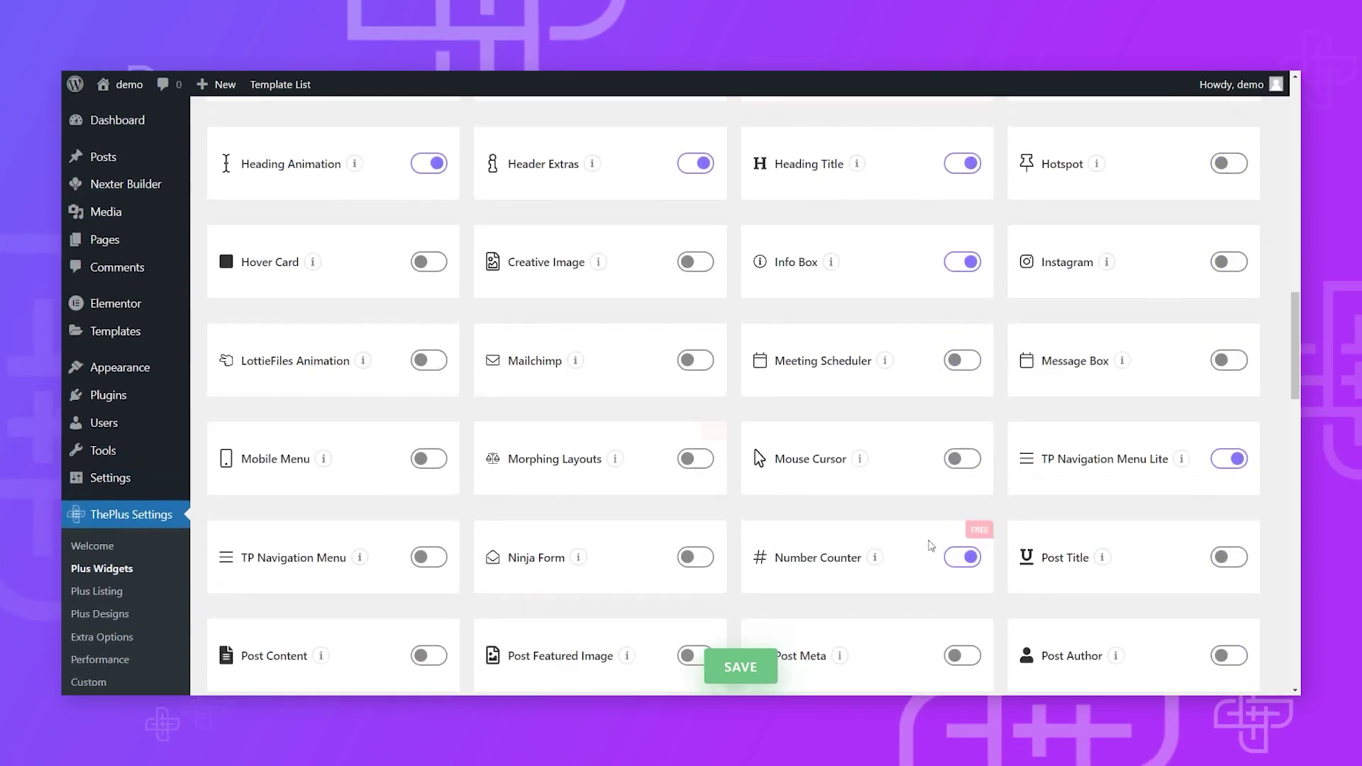
{"action": "scroll", "coordinate": [762, 533], "scroll_direction": "up", "scroll_amount": 7}
{"action": "scroll", "coordinate": [763, 534], "scroll_direction": "down", "scroll_amount": 1}
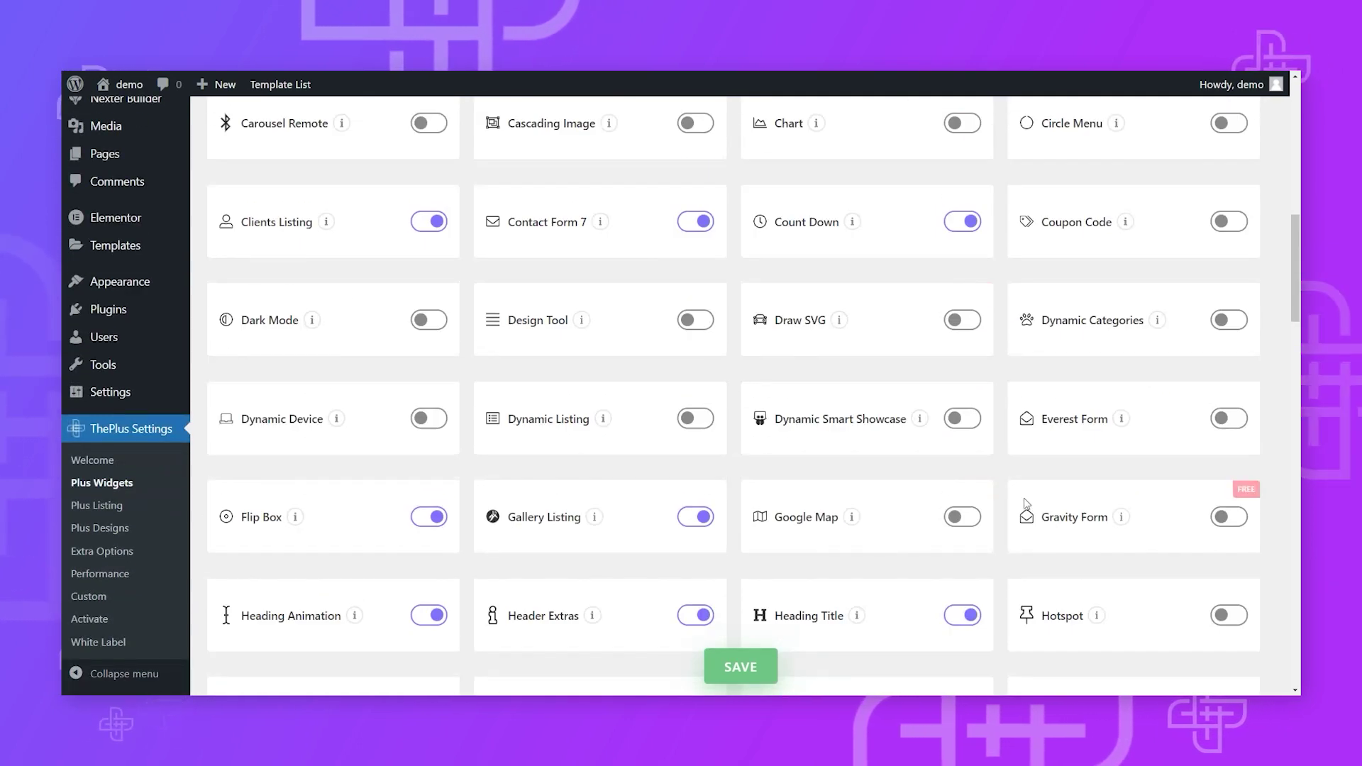
{"action": "scroll", "coordinate": [1044, 417], "scroll_direction": "down", "scroll_amount": 4}
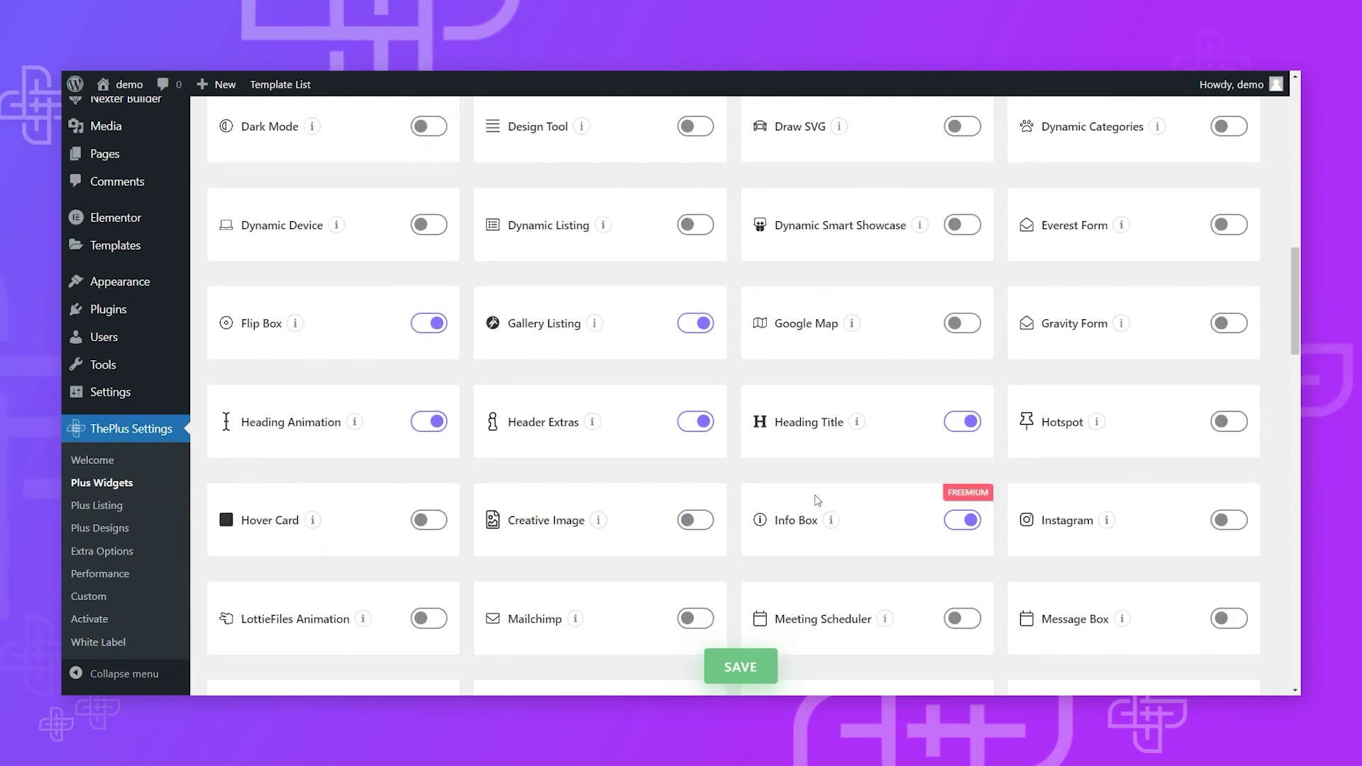
{"action": "scroll", "coordinate": [816, 496], "scroll_direction": "up", "scroll_amount": 5}
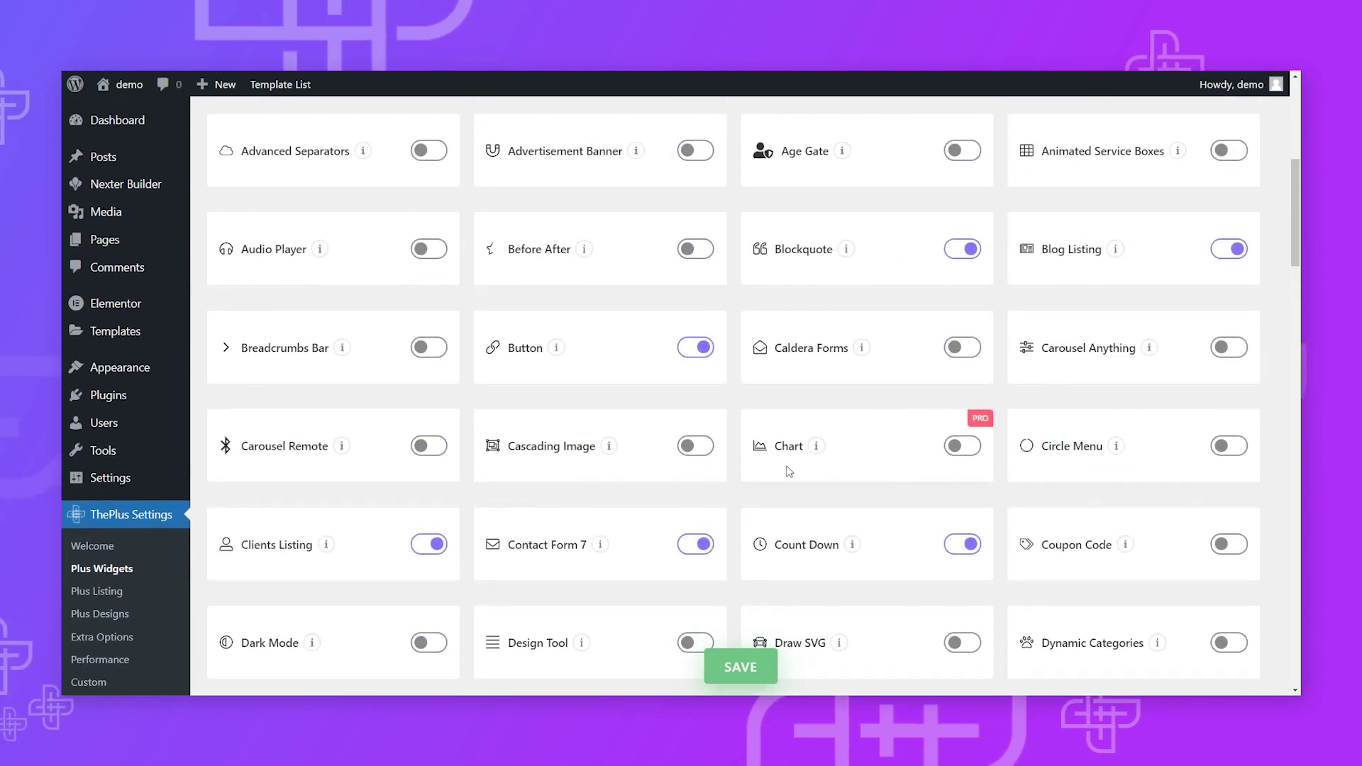
{"action": "scroll", "coordinate": [720, 429], "scroll_direction": "up", "scroll_amount": 3}
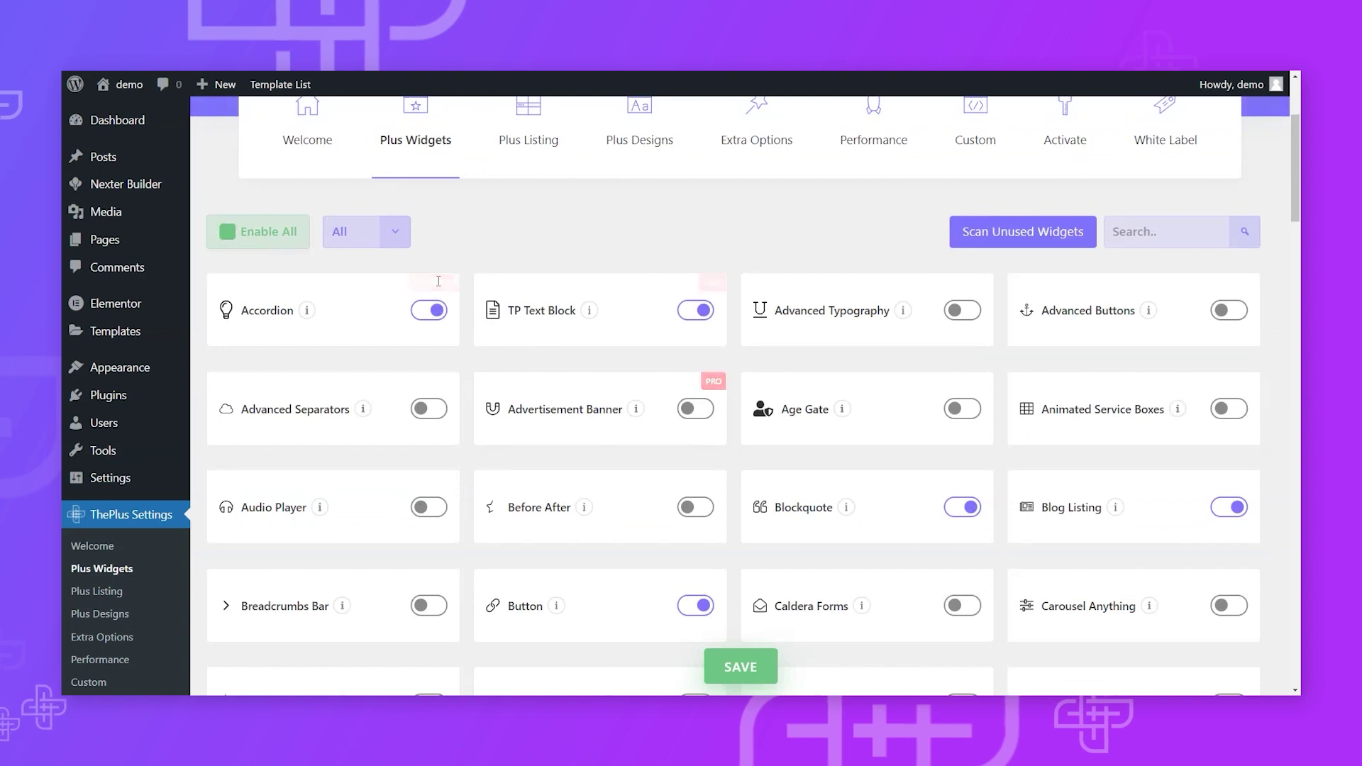
- Switch off all Plus widgets with the Enable All toggle, then re-enable Woo My Account
{"action": "left_click", "coordinate": [374, 239]}
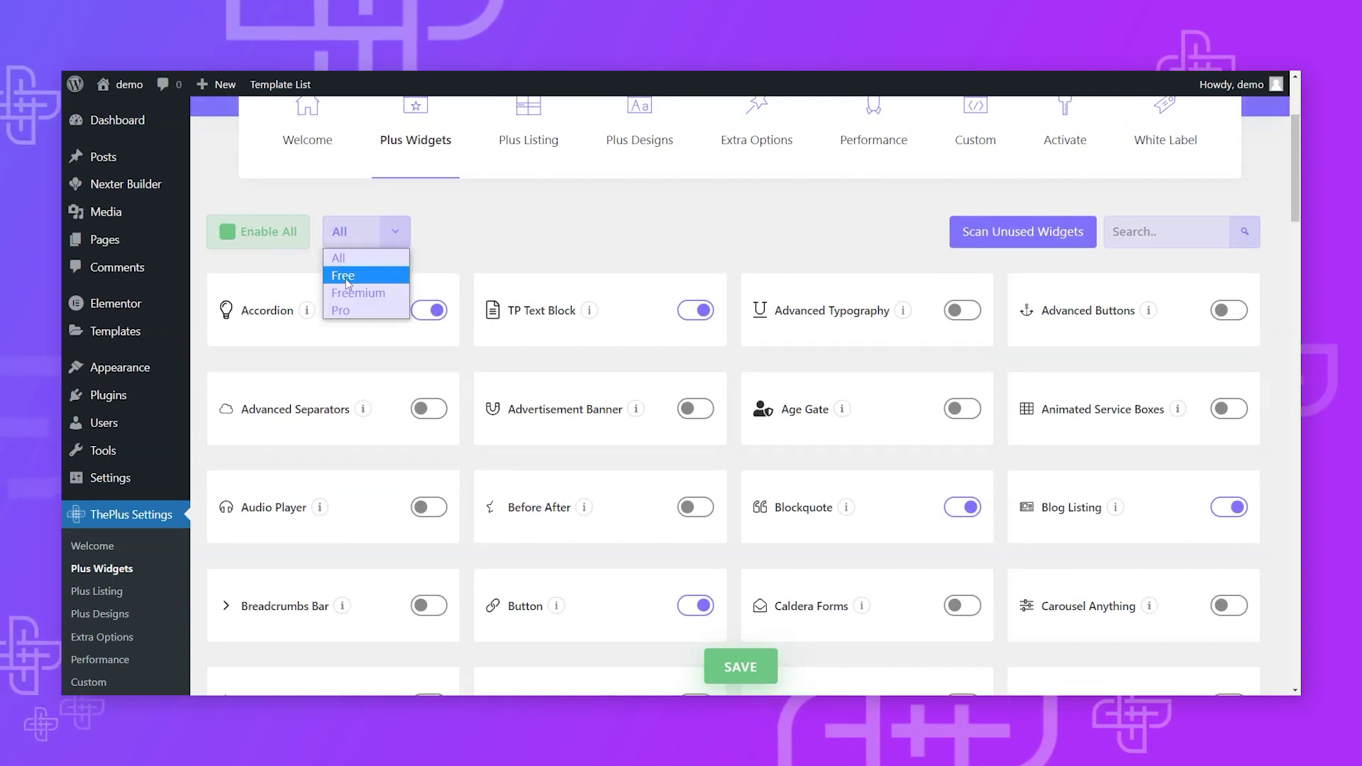
{"action": "left_click", "coordinate": [369, 256]}
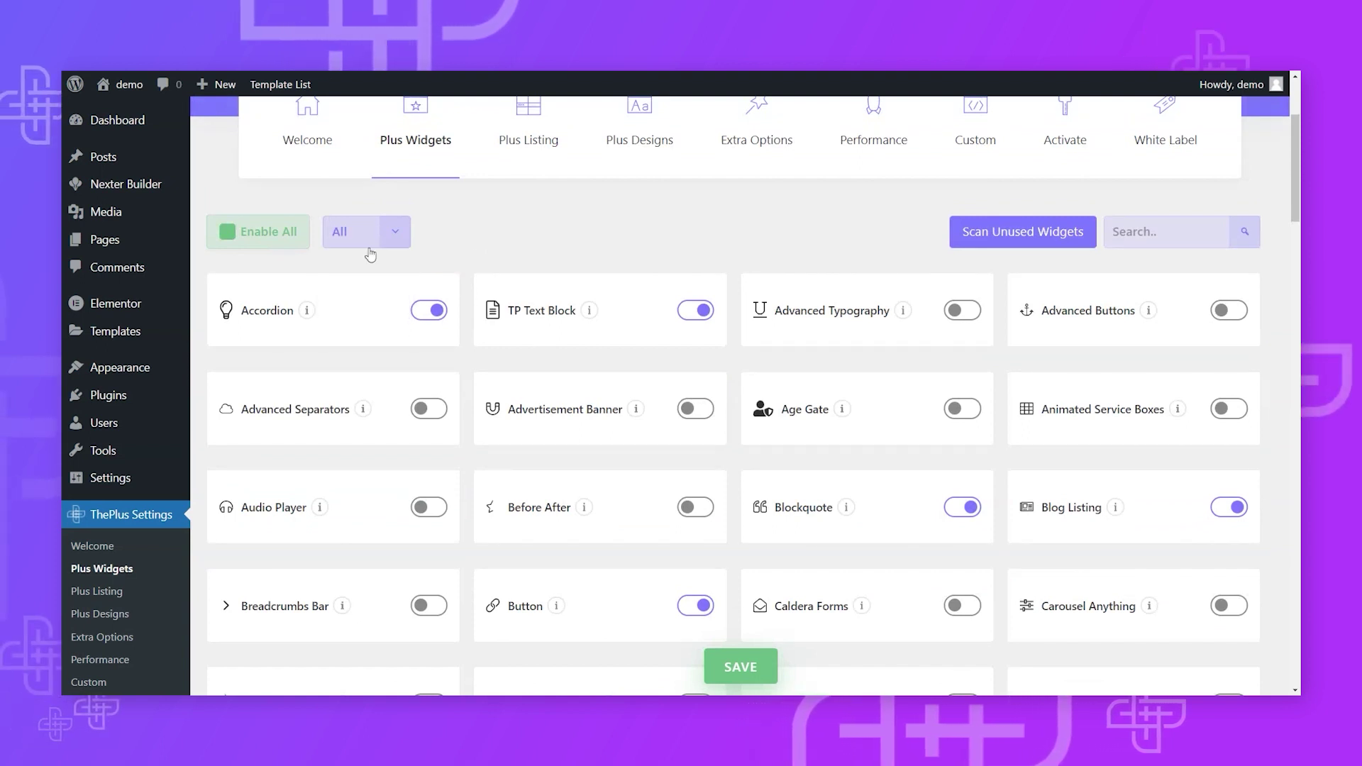
{"action": "left_click", "coordinate": [261, 234]}
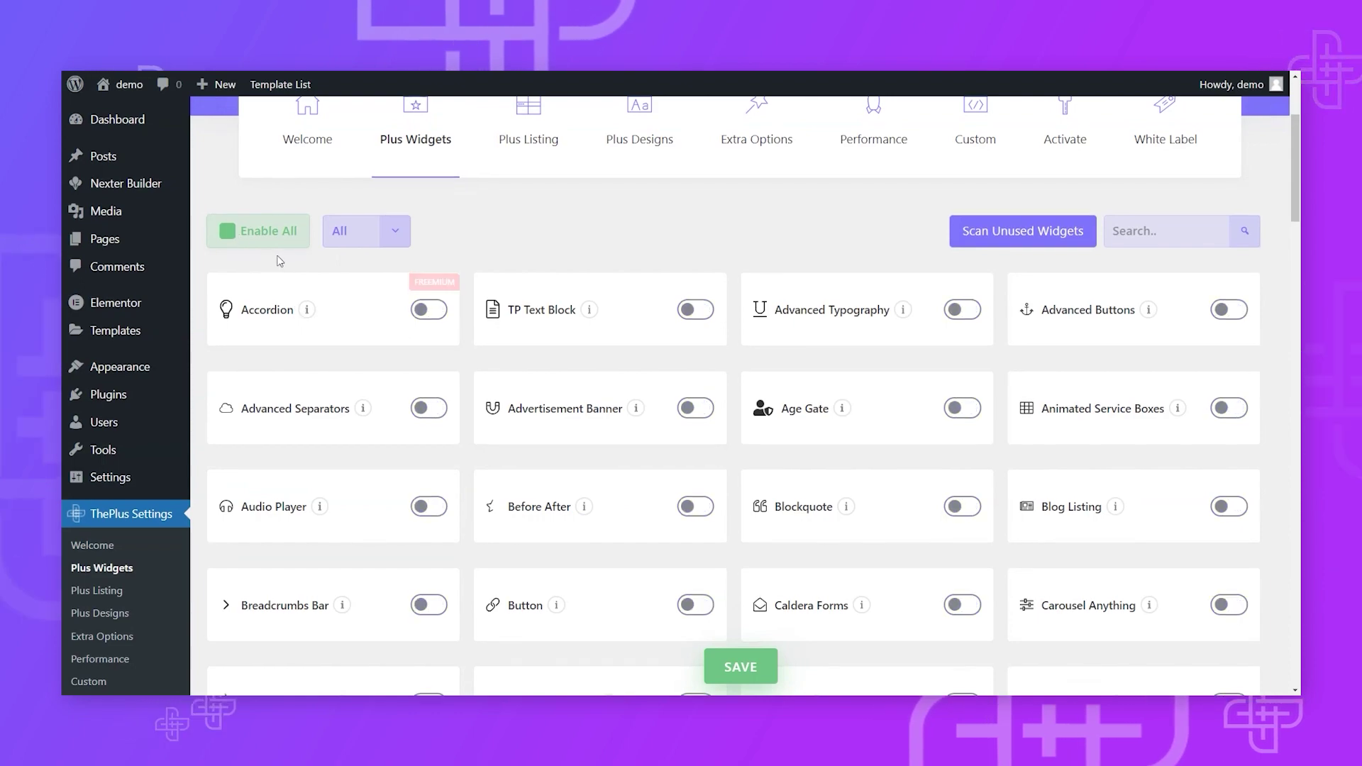
{"action": "scroll", "coordinate": [280, 261], "scroll_direction": "down", "scroll_amount": 20}
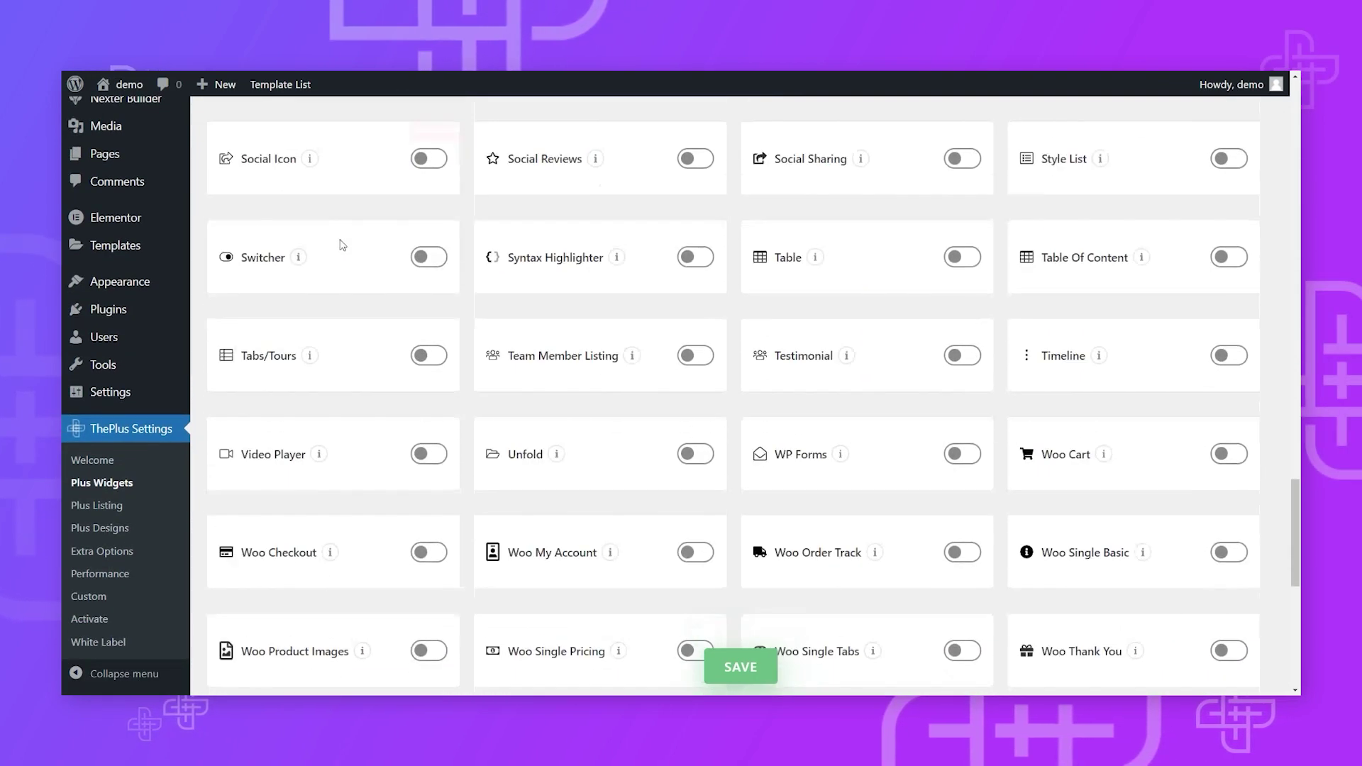
{"action": "scroll", "coordinate": [342, 244], "scroll_direction": "down", "scroll_amount": 3}
{"action": "left_click", "coordinate": [695, 349]}
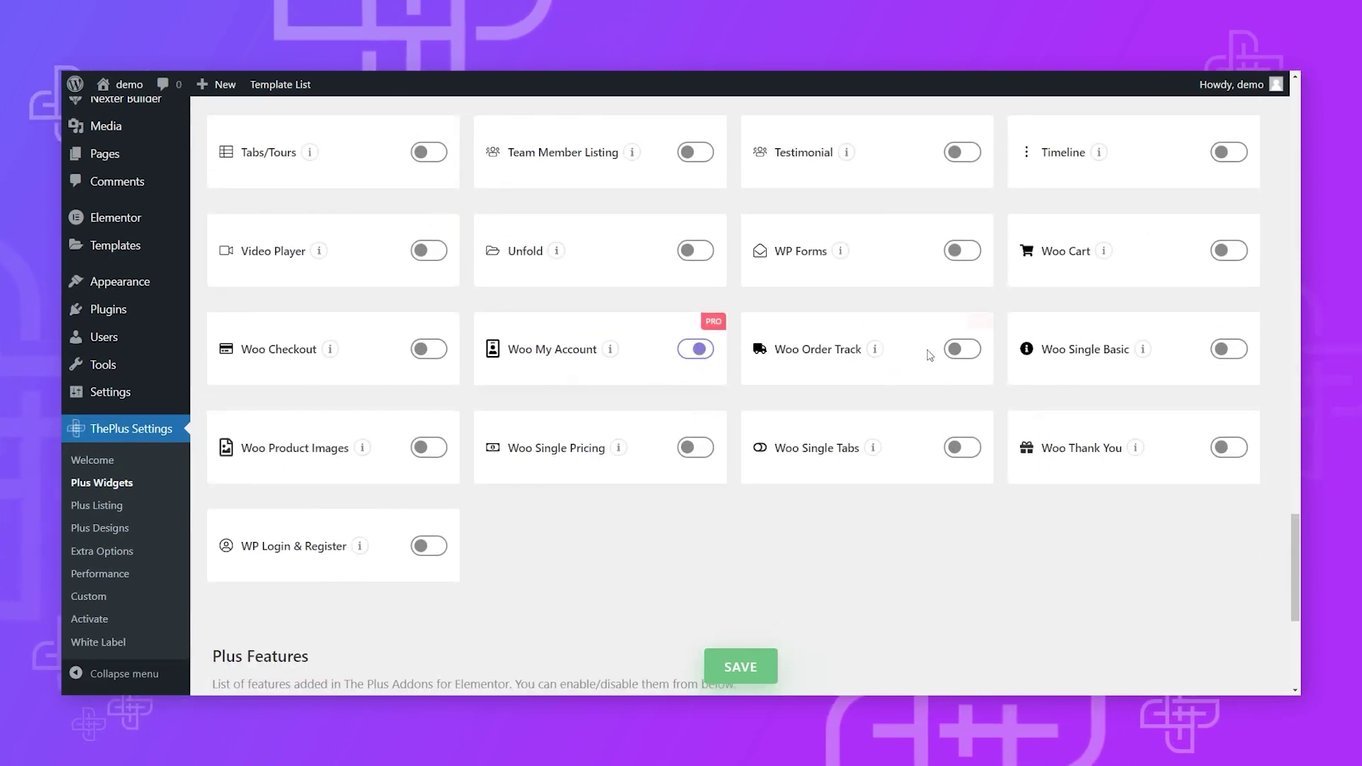
- Turn on the Woo Thank You widget, then scroll back through the widget list
{"action": "left_click", "coordinate": [1223, 448]}
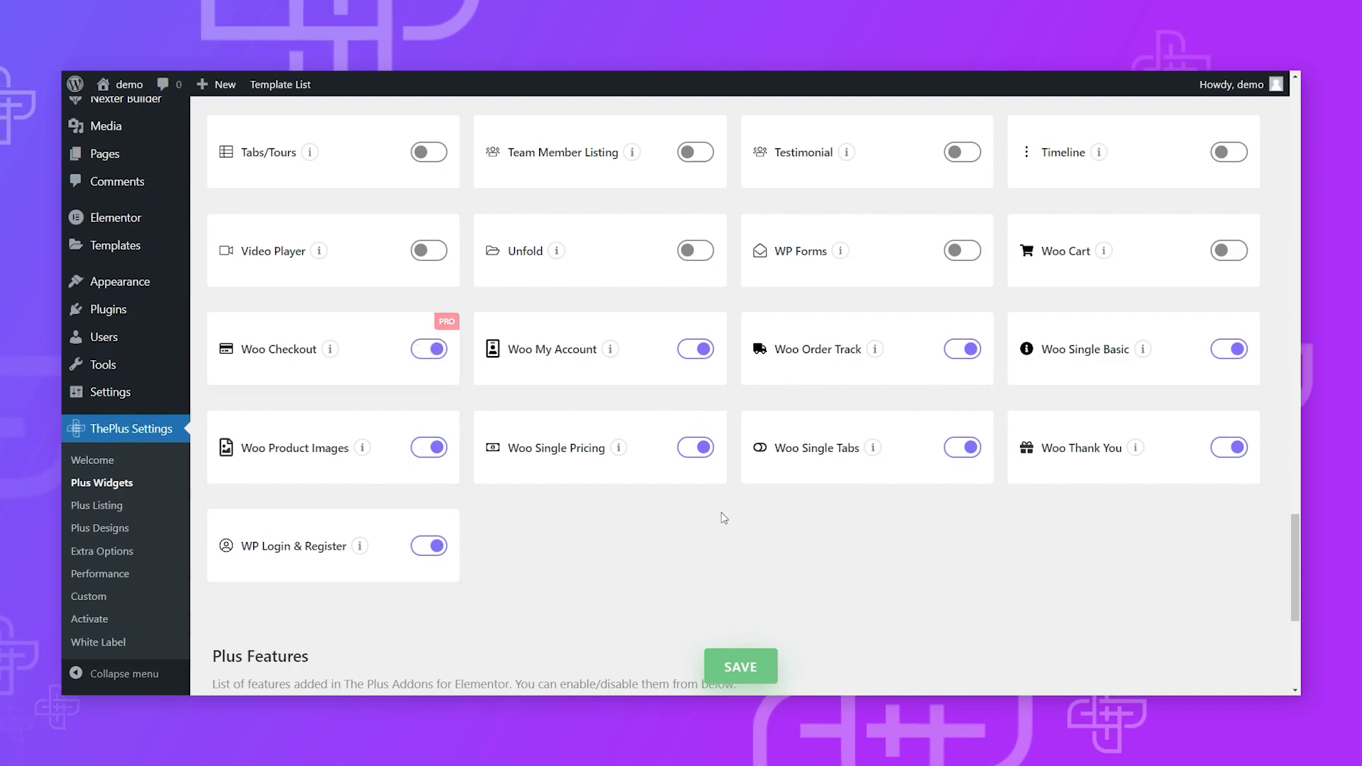
{"action": "scroll", "coordinate": [723, 518], "scroll_direction": "up", "scroll_amount": 10}
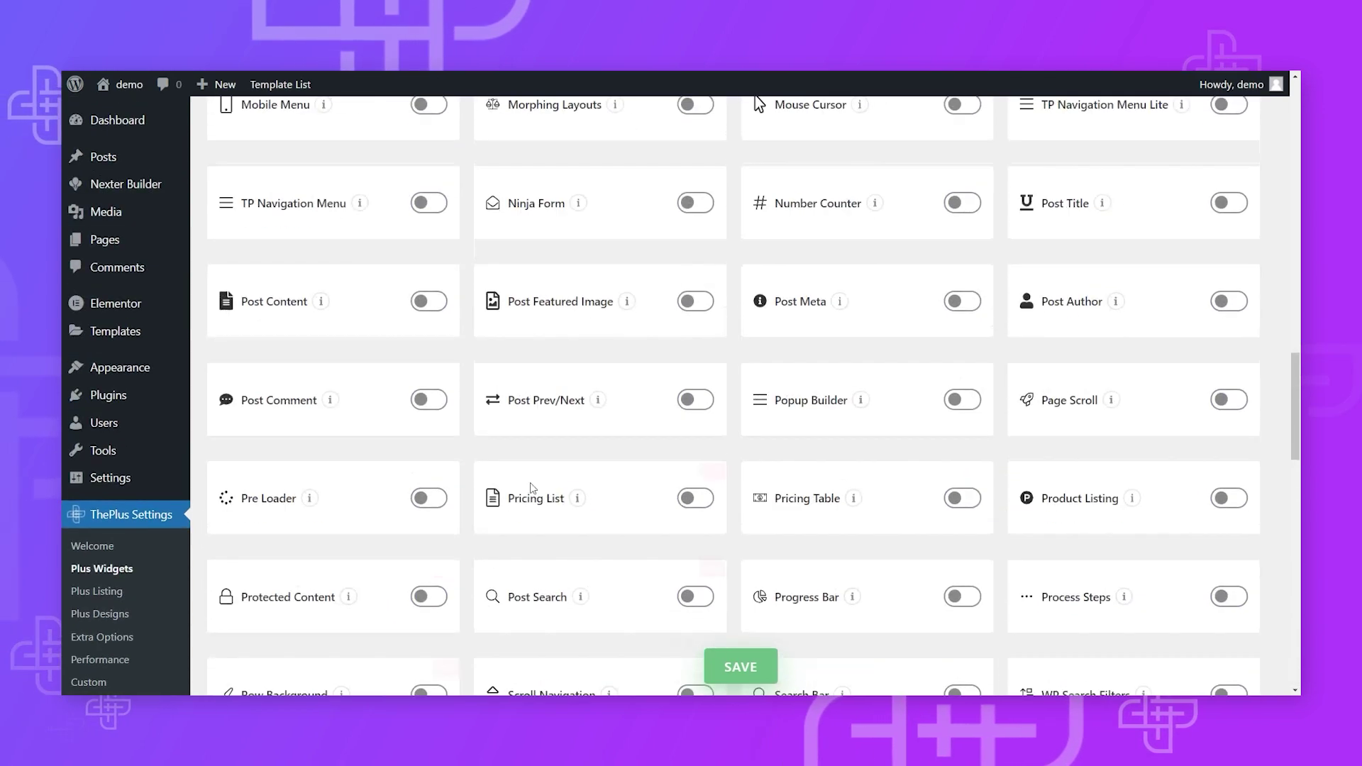
{"action": "scroll", "coordinate": [532, 488], "scroll_direction": "up", "scroll_amount": 12}
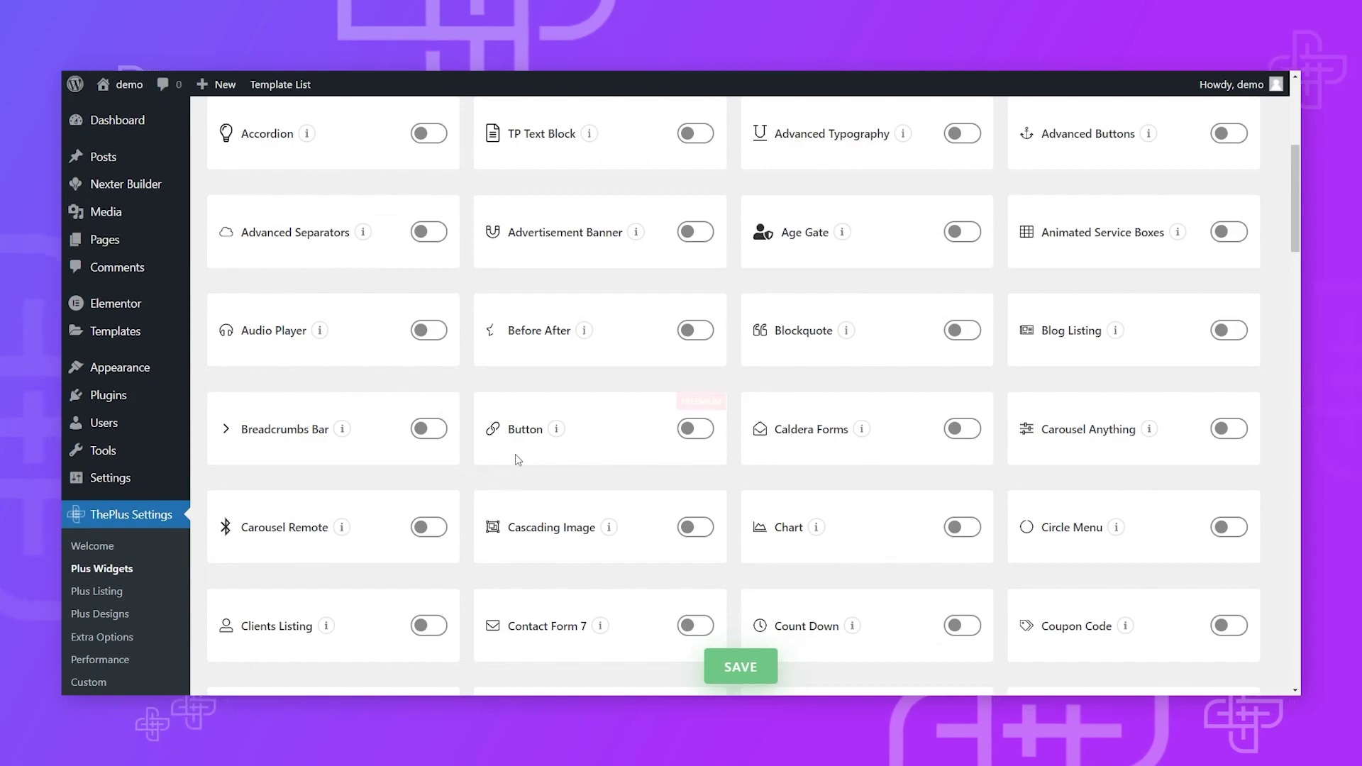
{"action": "scroll", "coordinate": [515, 454], "scroll_direction": "up", "scroll_amount": 4}
{"action": "scroll", "coordinate": [508, 473], "scroll_direction": "down", "scroll_amount": 8}
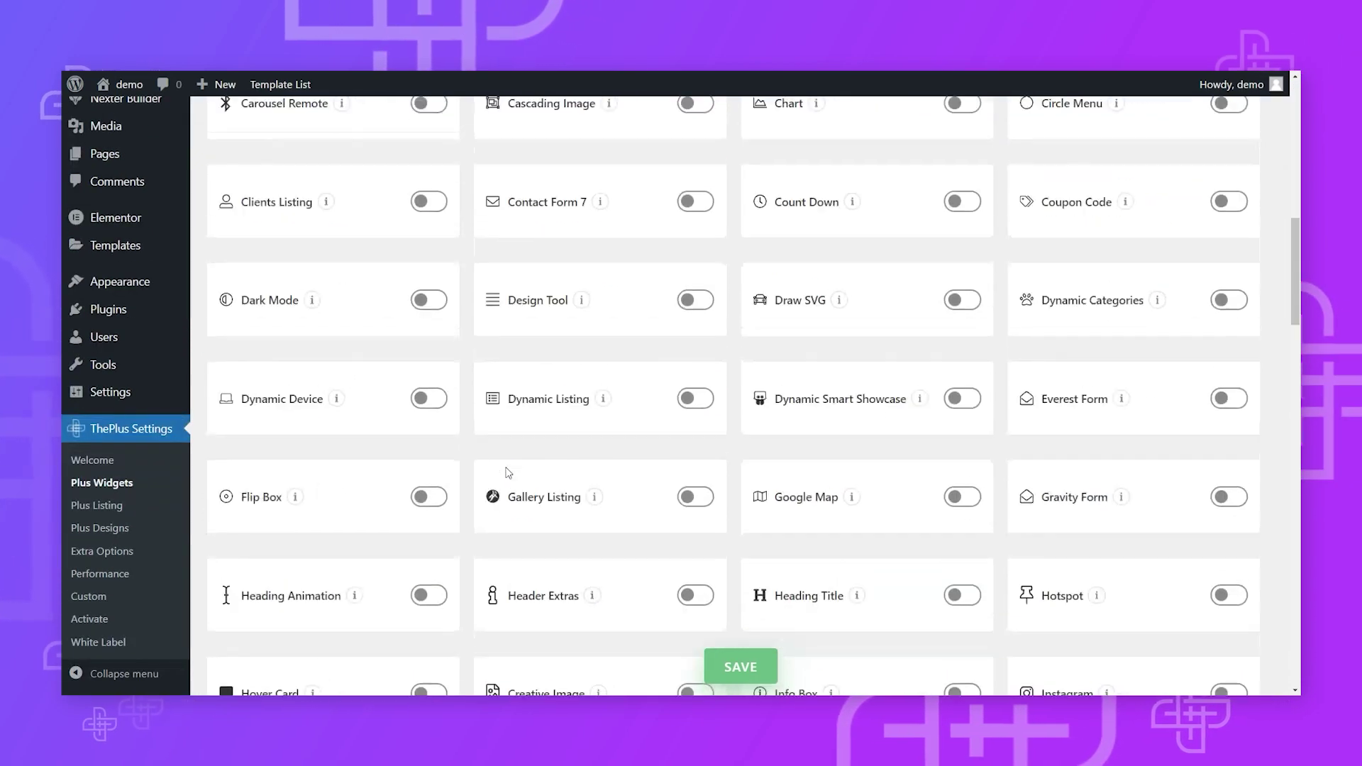
{"action": "scroll", "coordinate": [508, 472], "scroll_direction": "down", "scroll_amount": 20}
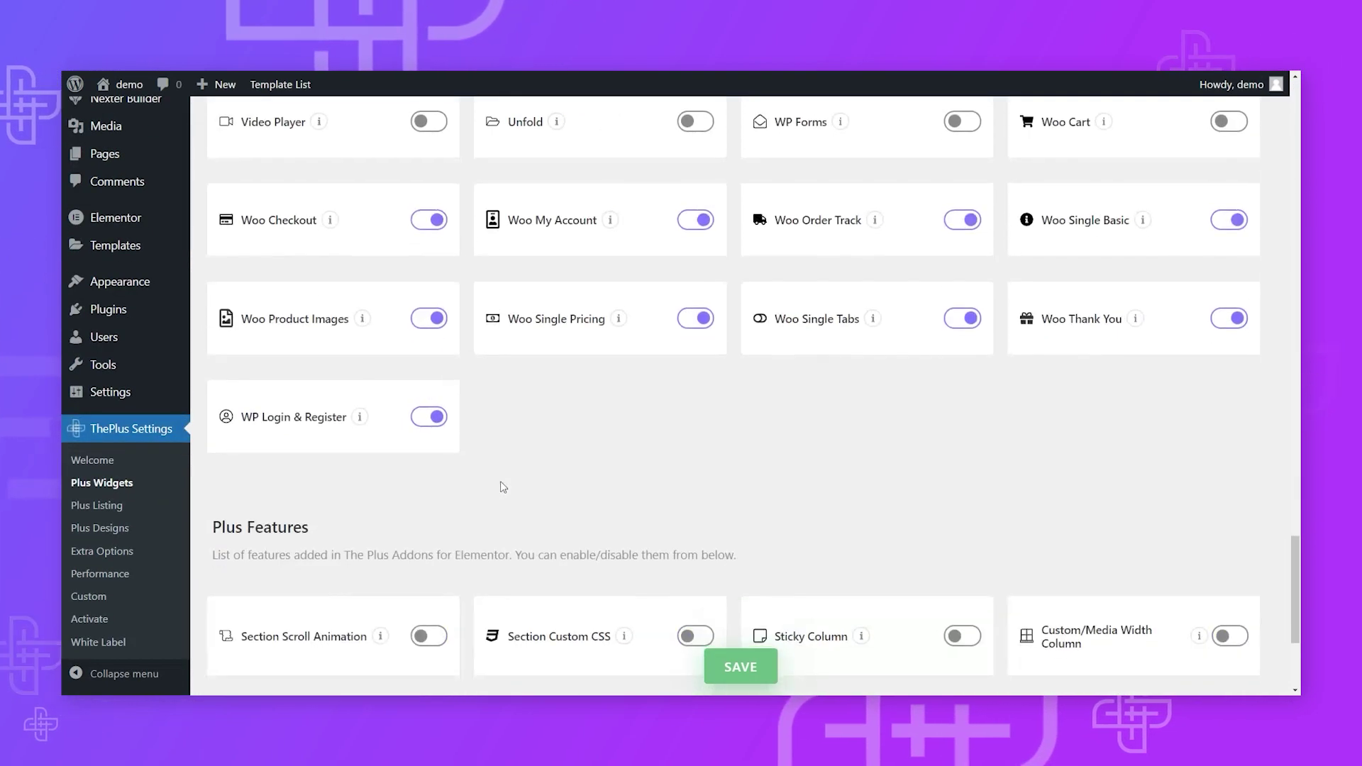
{"action": "scroll", "coordinate": [500, 487], "scroll_direction": "up", "scroll_amount": 20}
{"action": "scroll", "coordinate": [461, 398], "scroll_direction": "up", "scroll_amount": 4}
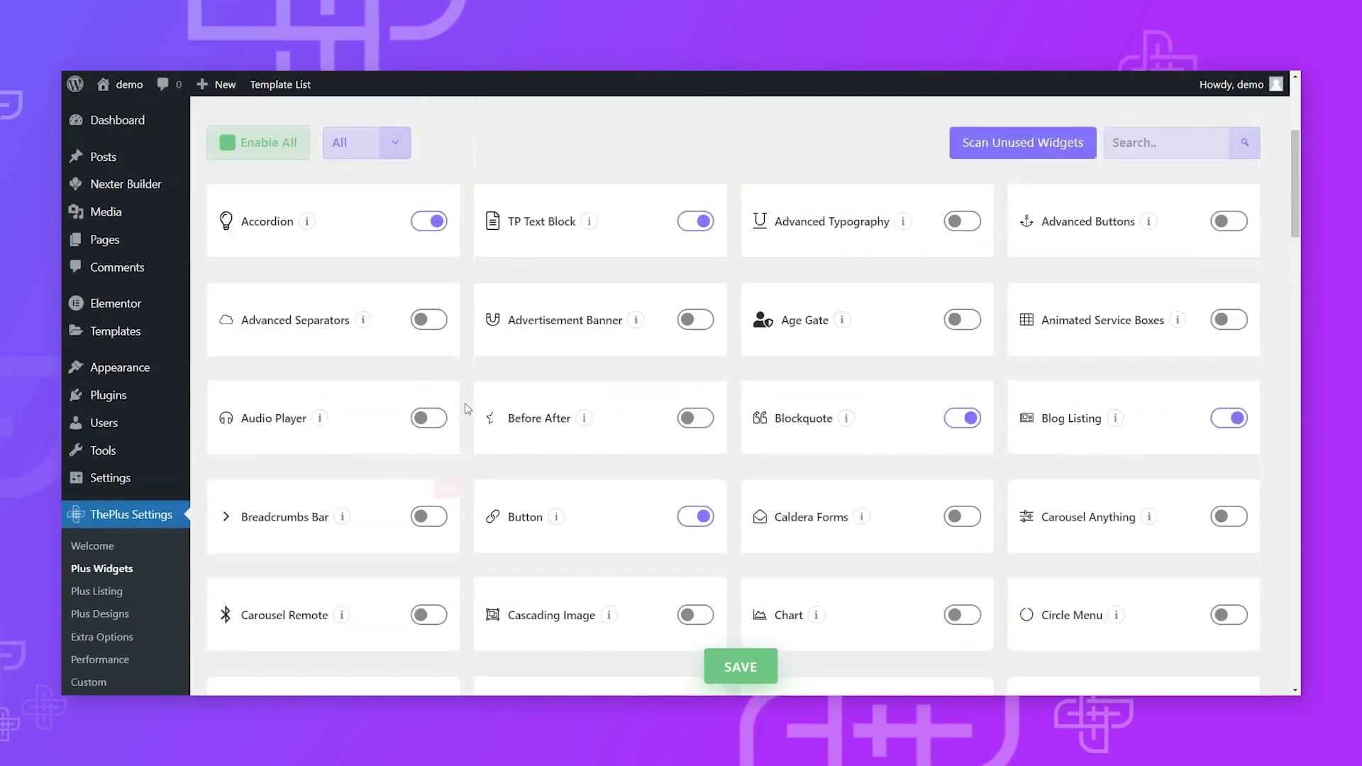
{"action": "scroll", "coordinate": [532, 442], "scroll_direction": "down", "scroll_amount": 5}
{"action": "scroll", "coordinate": [525, 444], "scroll_direction": "up", "scroll_amount": 6}
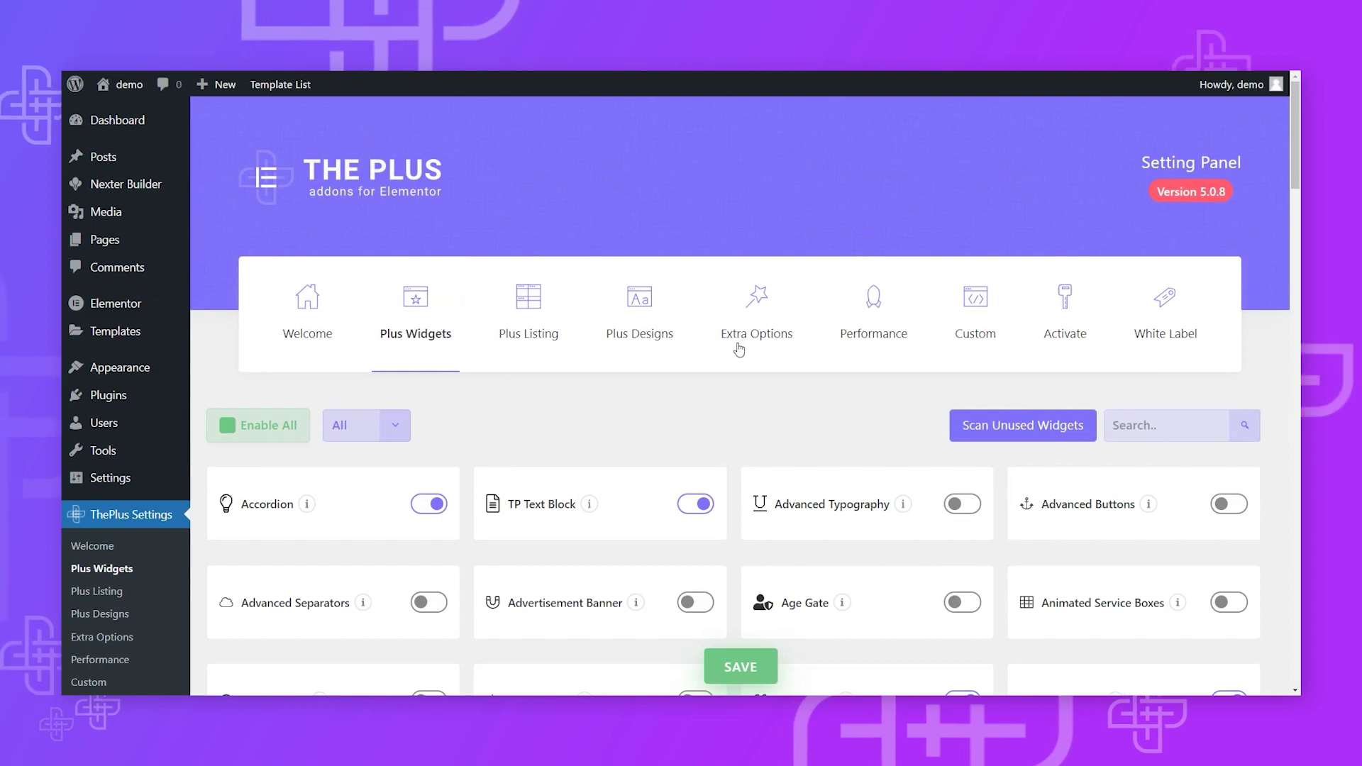
- Open the Extra Options settings and set Google Map API Key to None
{"action": "left_click", "coordinate": [783, 372]}
{"action": "scroll", "coordinate": [489, 434], "scroll_direction": "down", "scroll_amount": 10}
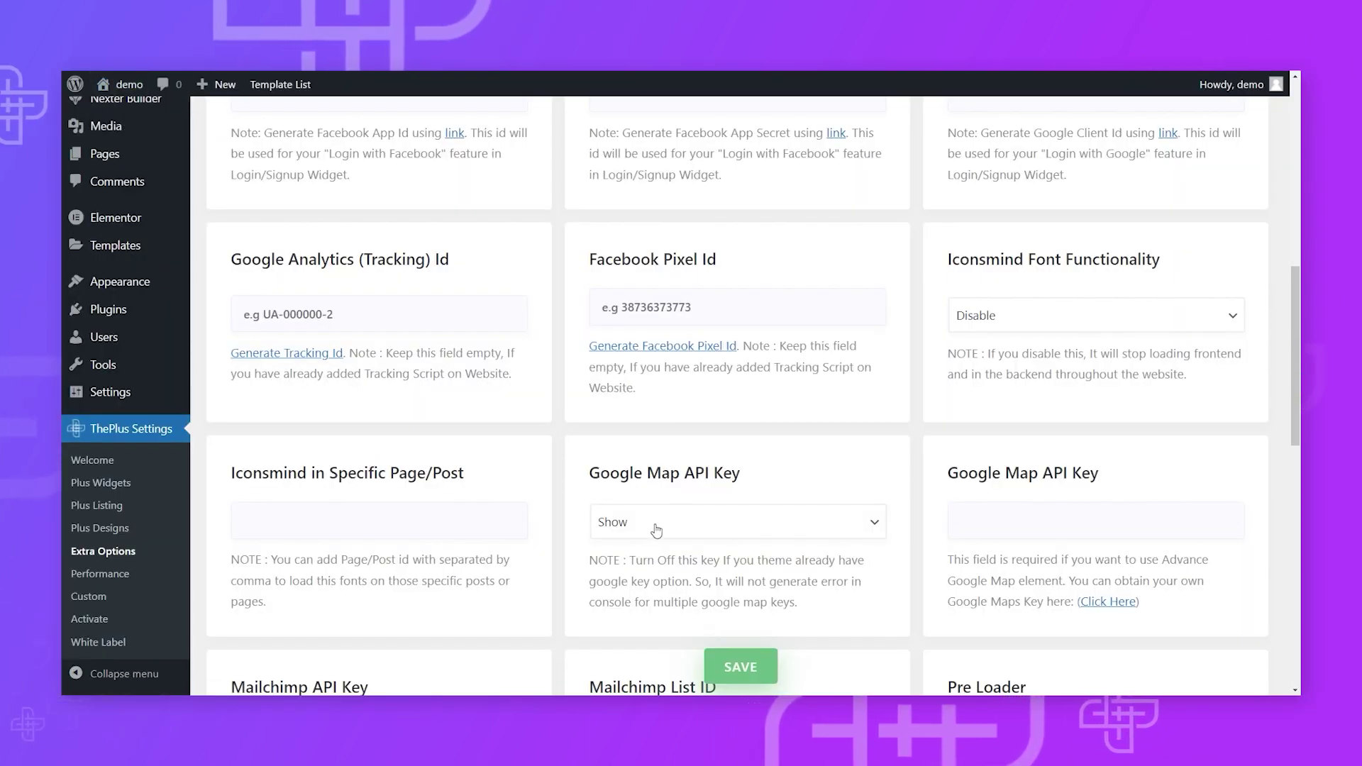
{"action": "left_click", "coordinate": [680, 522]}
{"action": "left_click", "coordinate": [647, 549]}
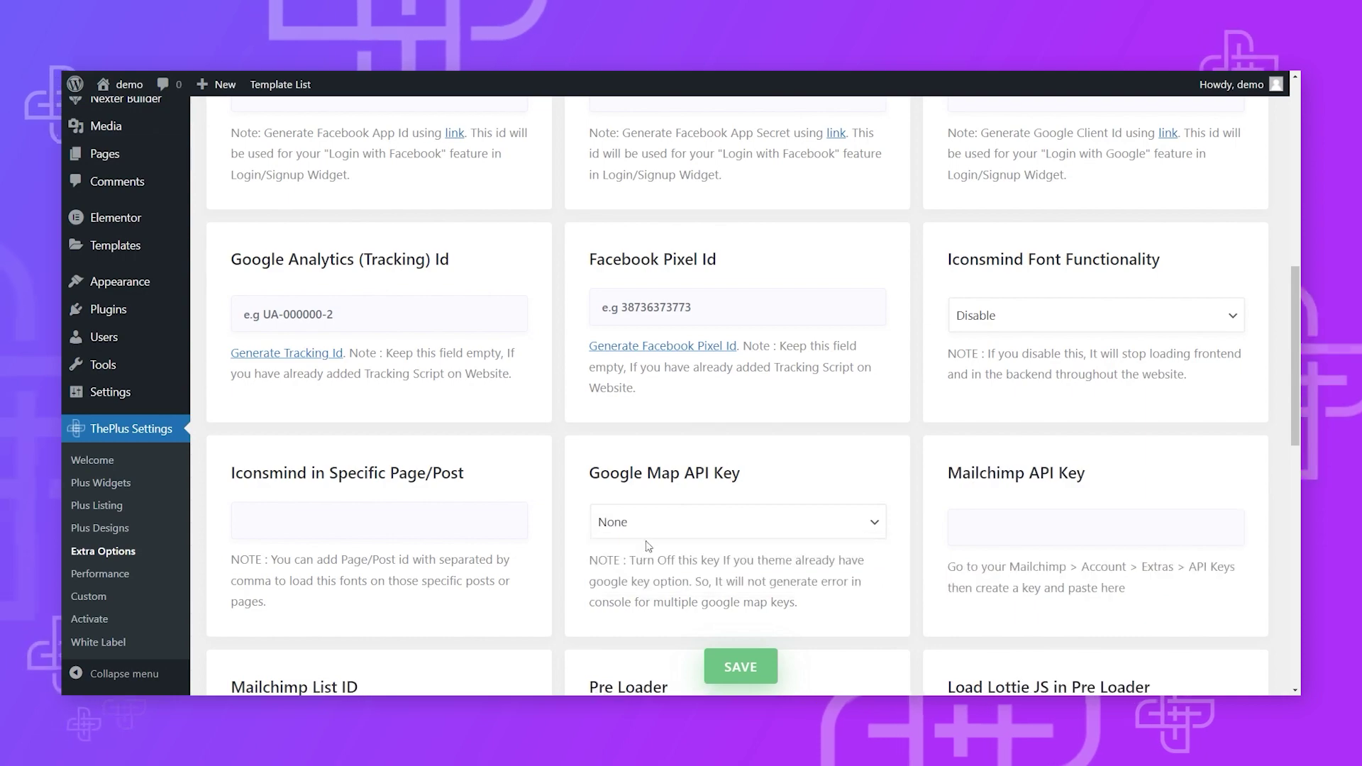
- Keep the Pre Loader option set to Disable
{"action": "scroll", "coordinate": [644, 526], "scroll_direction": "down", "scroll_amount": 5}
{"action": "scroll", "coordinate": [640, 516], "scroll_direction": "up", "scroll_amount": 3}
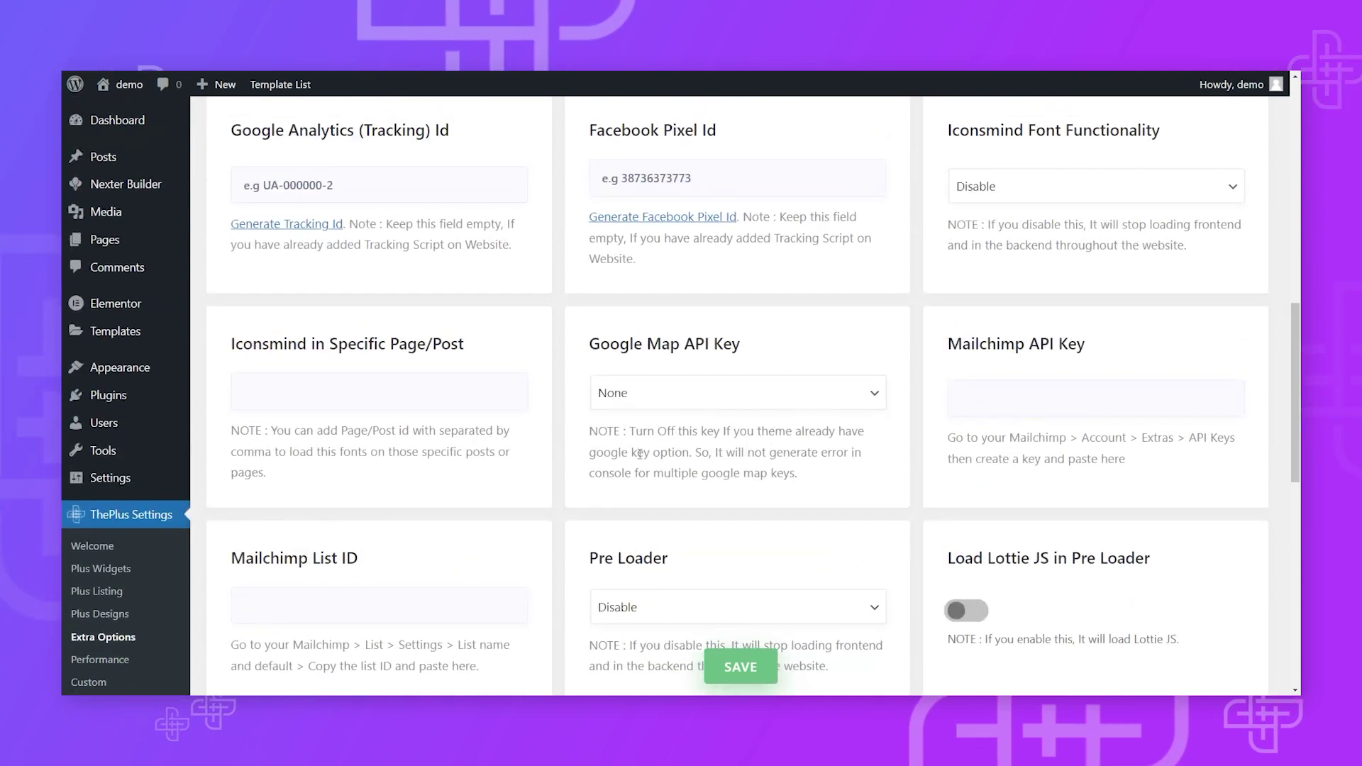
{"action": "scroll", "coordinate": [627, 469], "scroll_direction": "down", "scroll_amount": 3}
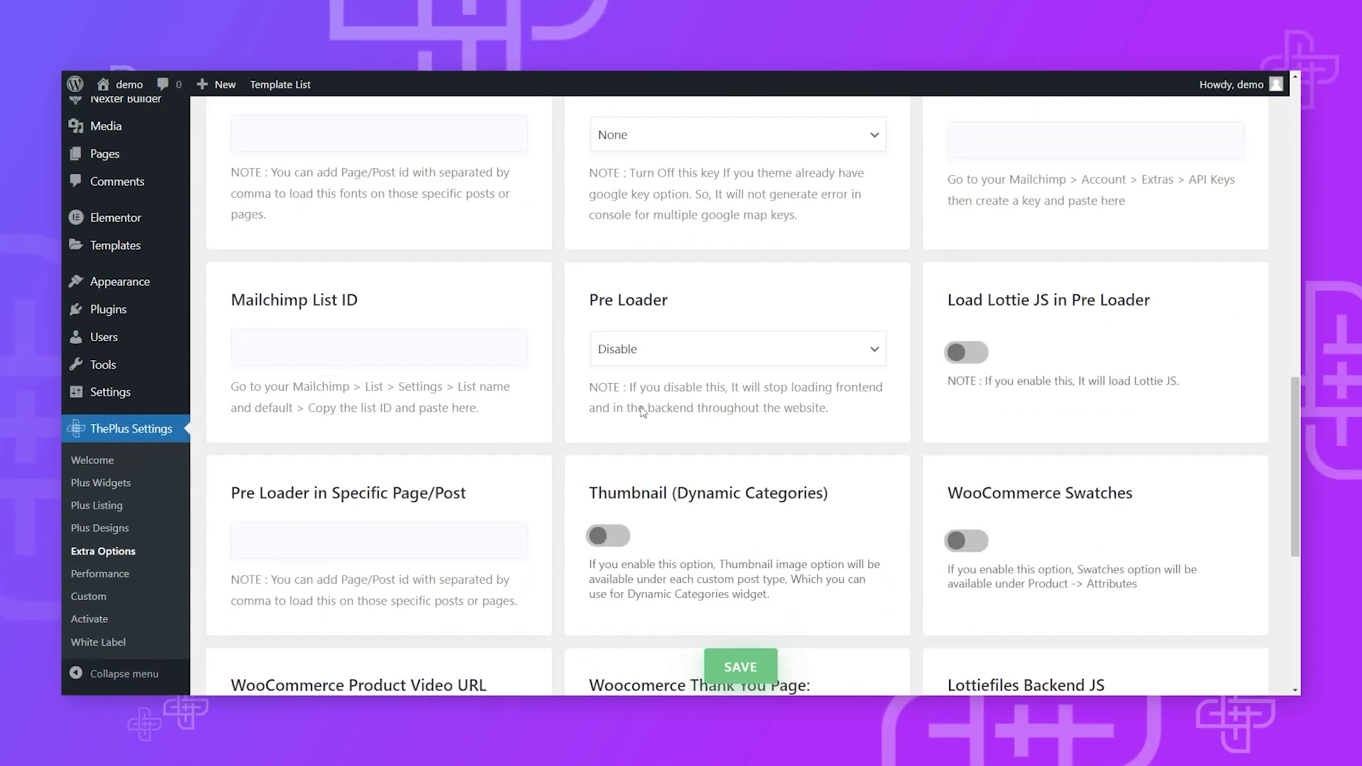
{"action": "left_click", "coordinate": [690, 350]}
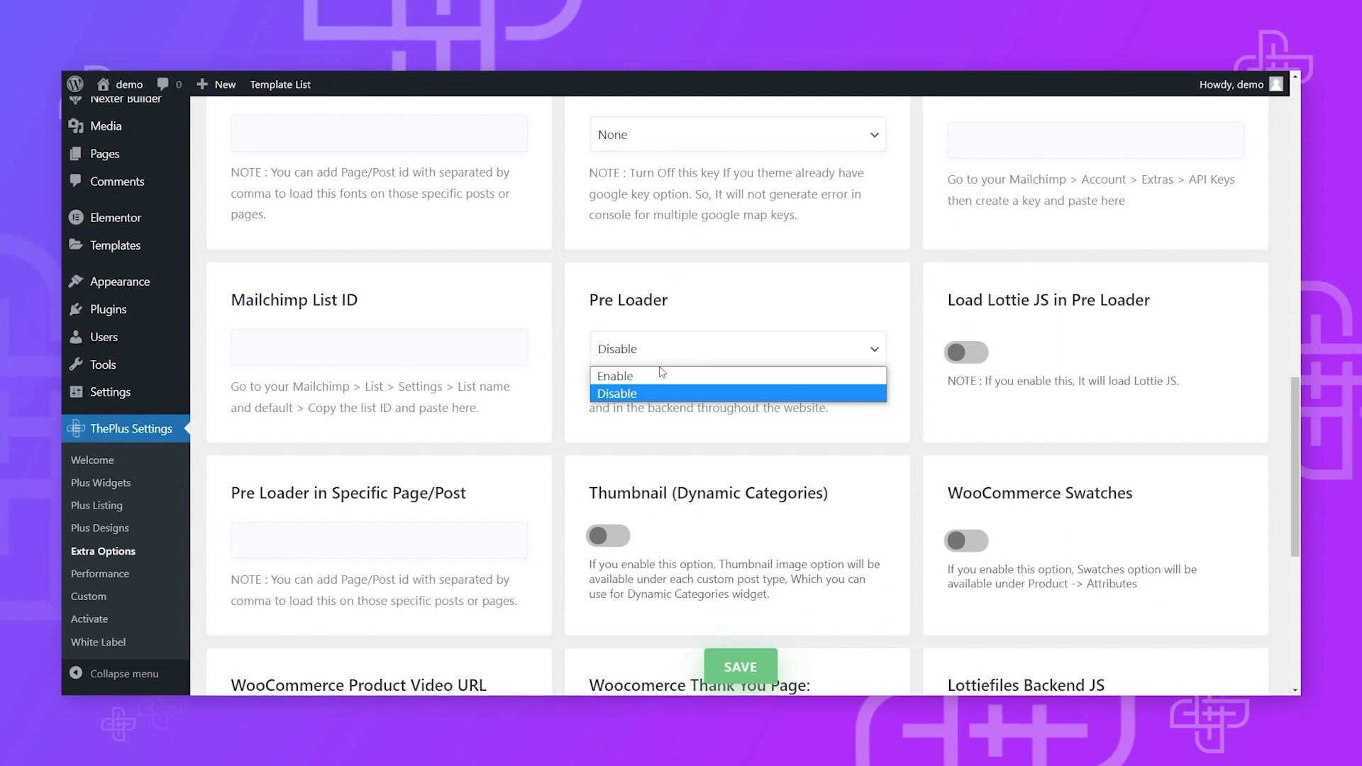
{"action": "left_click", "coordinate": [615, 395]}
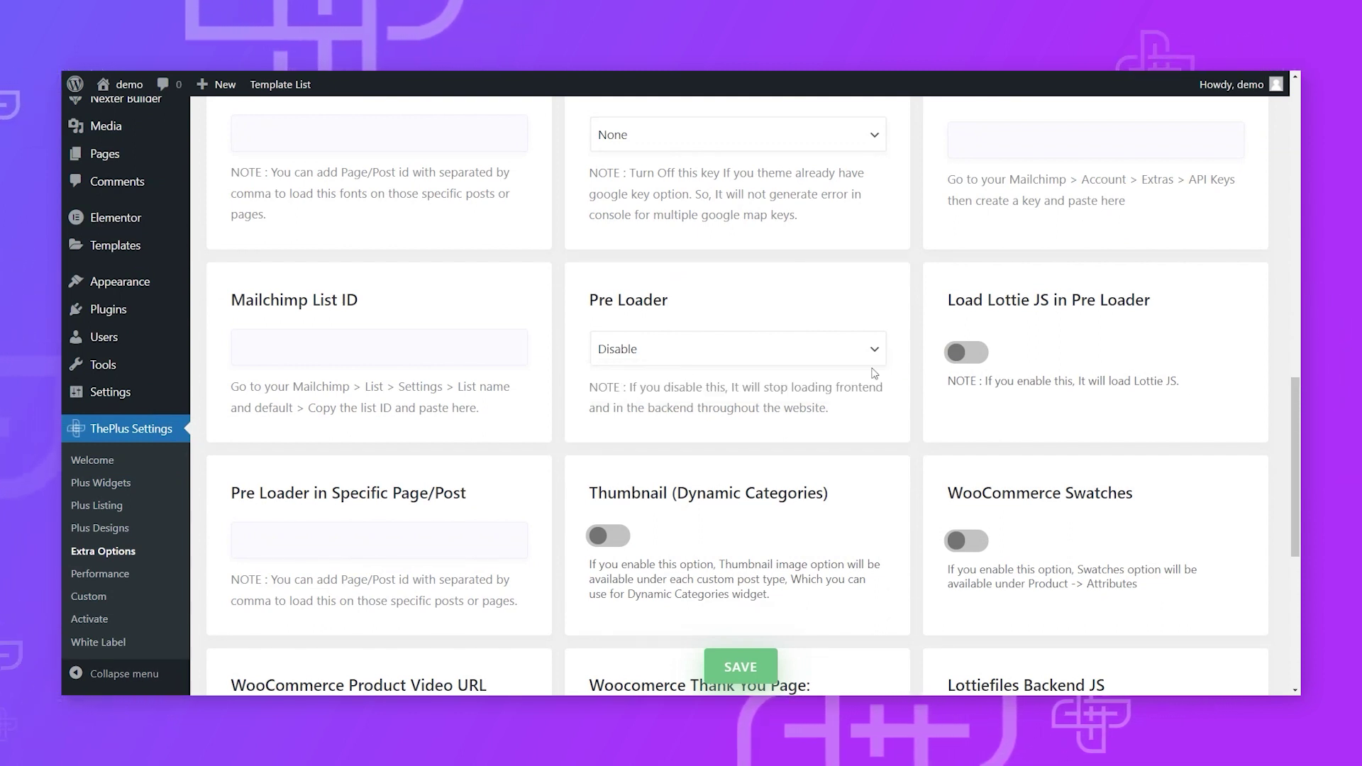
{"action": "scroll", "coordinate": [874, 374], "scroll_direction": "down", "scroll_amount": 4}
{"action": "scroll", "coordinate": [573, 434], "scroll_direction": "up", "scroll_amount": 2}
{"action": "left_click", "coordinate": [667, 219]}
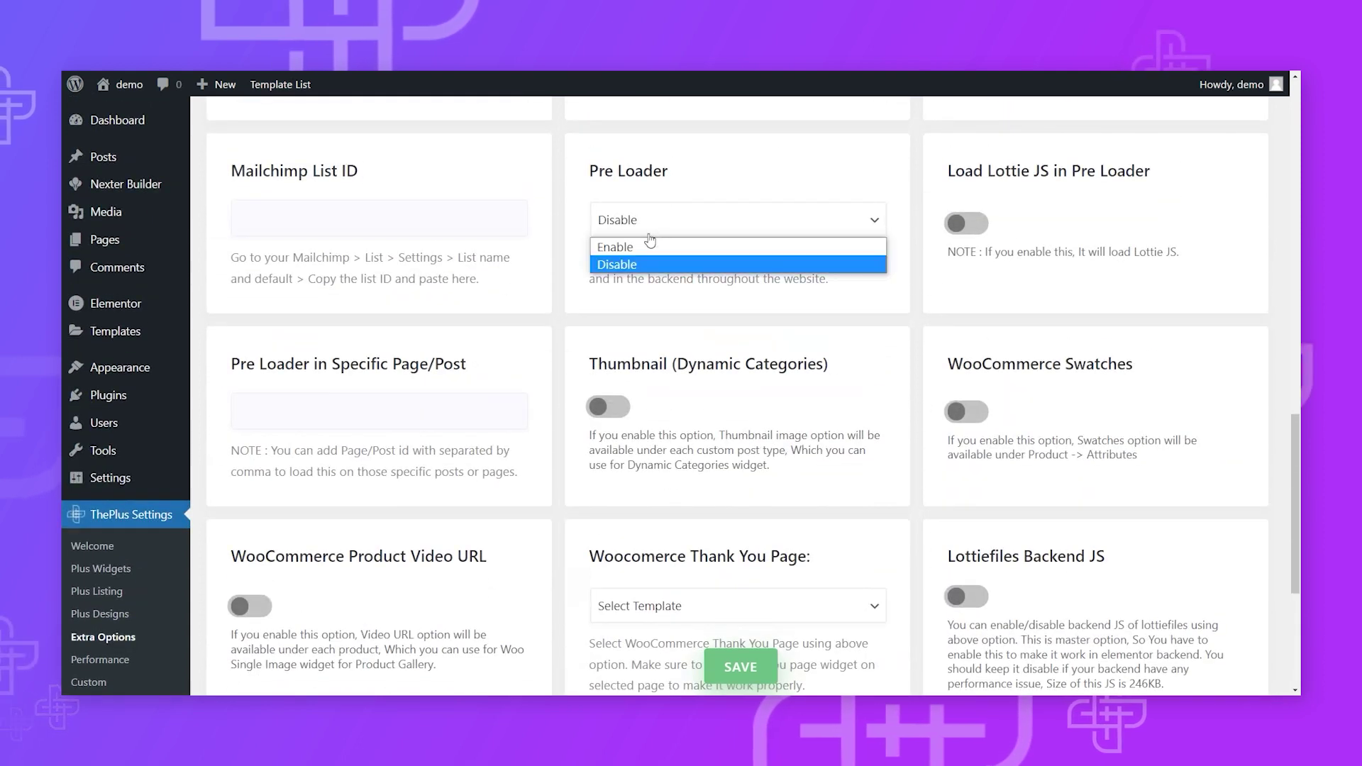
{"action": "left_click", "coordinate": [624, 261]}
- Look over the Woocommerce Thank You Page template choices and close the list unchanged
{"action": "scroll", "coordinate": [674, 270], "scroll_direction": "down", "scroll_amount": 4}
{"action": "left_click", "coordinate": [677, 284]}
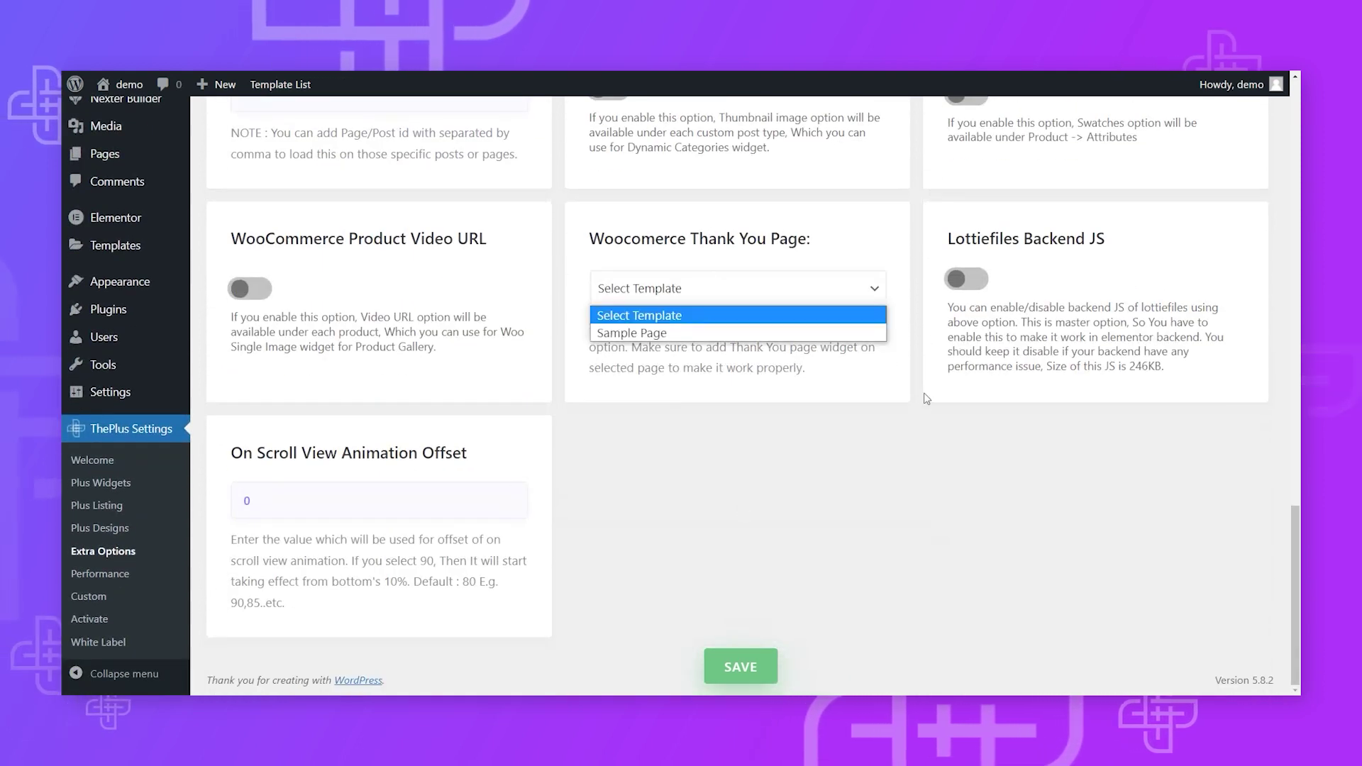
{"action": "left_click", "coordinate": [965, 278]}
{"action": "left_click", "coordinate": [965, 279]}
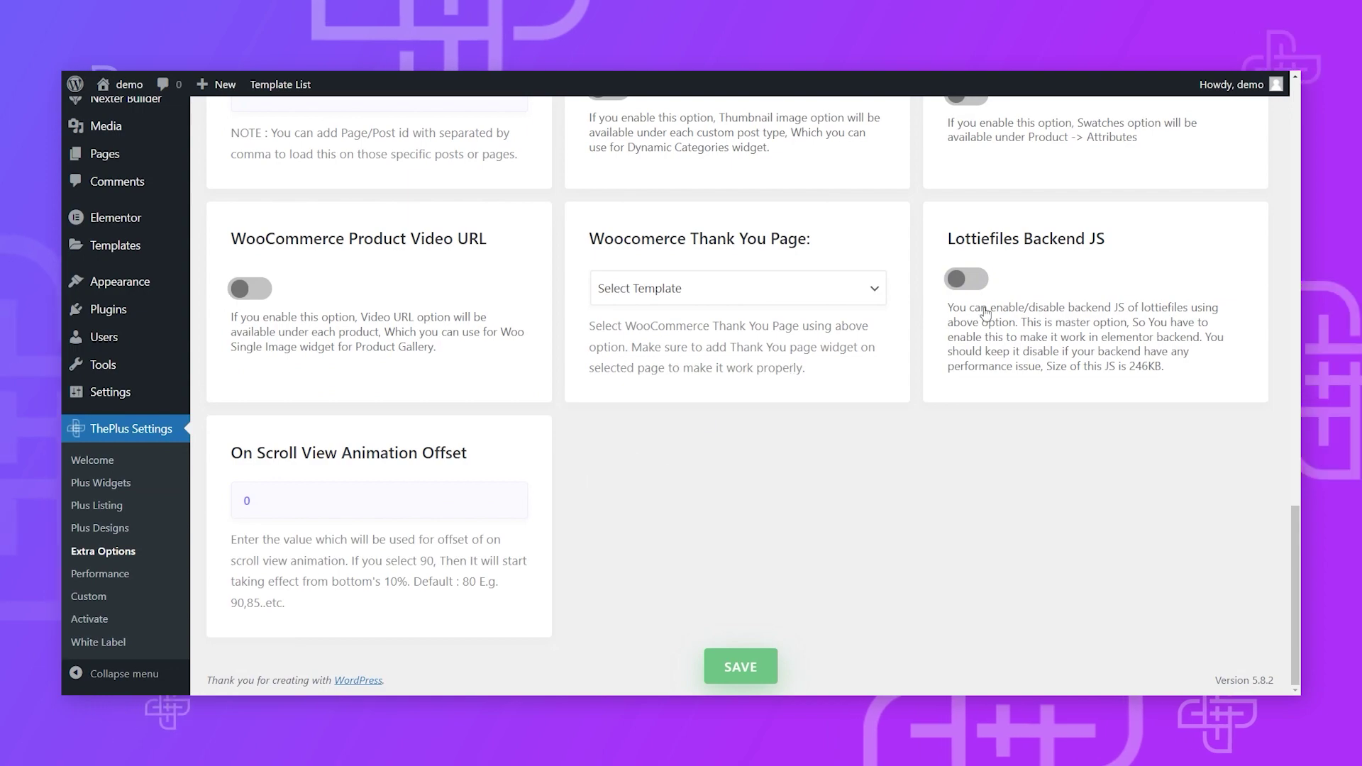
{"action": "scroll", "coordinate": [985, 312], "scroll_direction": "up", "scroll_amount": 5}
{"action": "scroll", "coordinate": [552, 520], "scroll_direction": "up", "scroll_amount": 9}
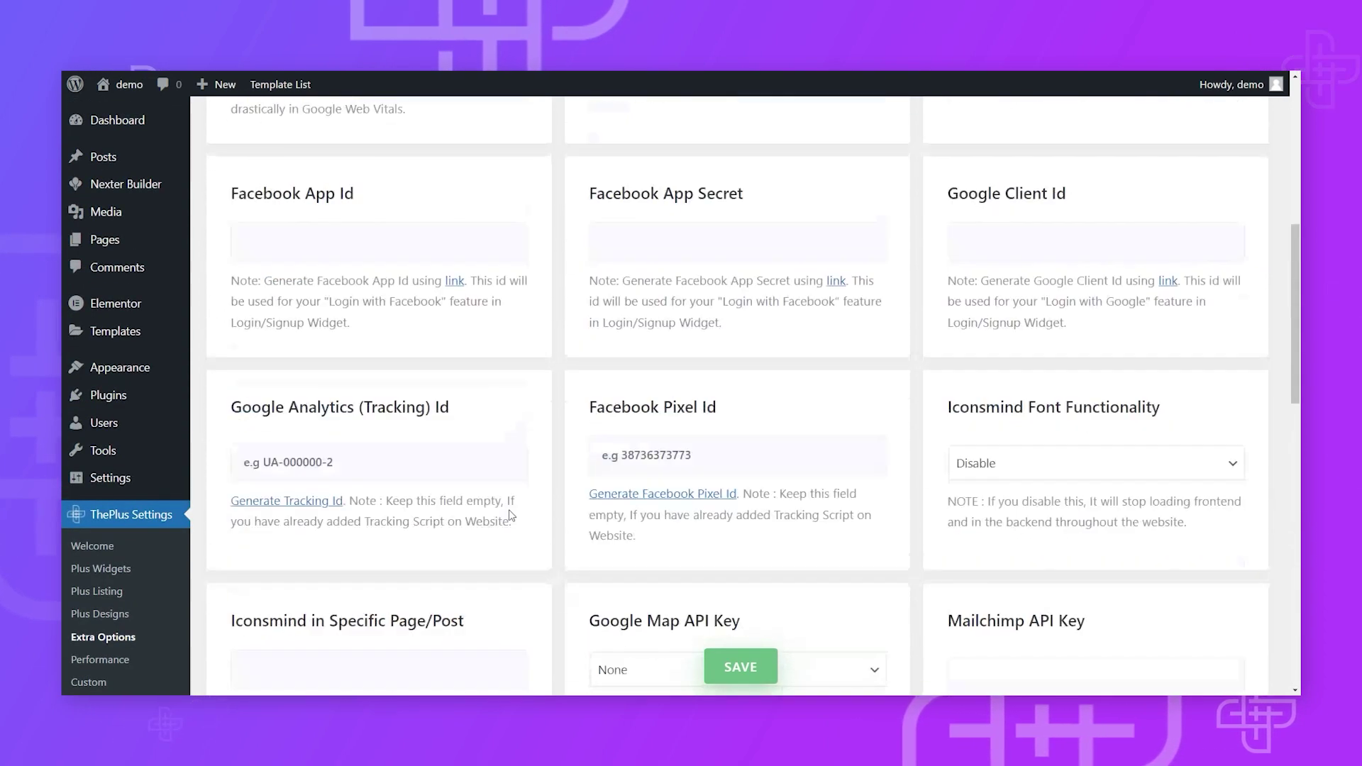
{"action": "scroll", "coordinate": [511, 515], "scroll_direction": "up", "scroll_amount": 6}
{"action": "scroll", "coordinate": [695, 473], "scroll_direction": "down", "scroll_amount": 4}
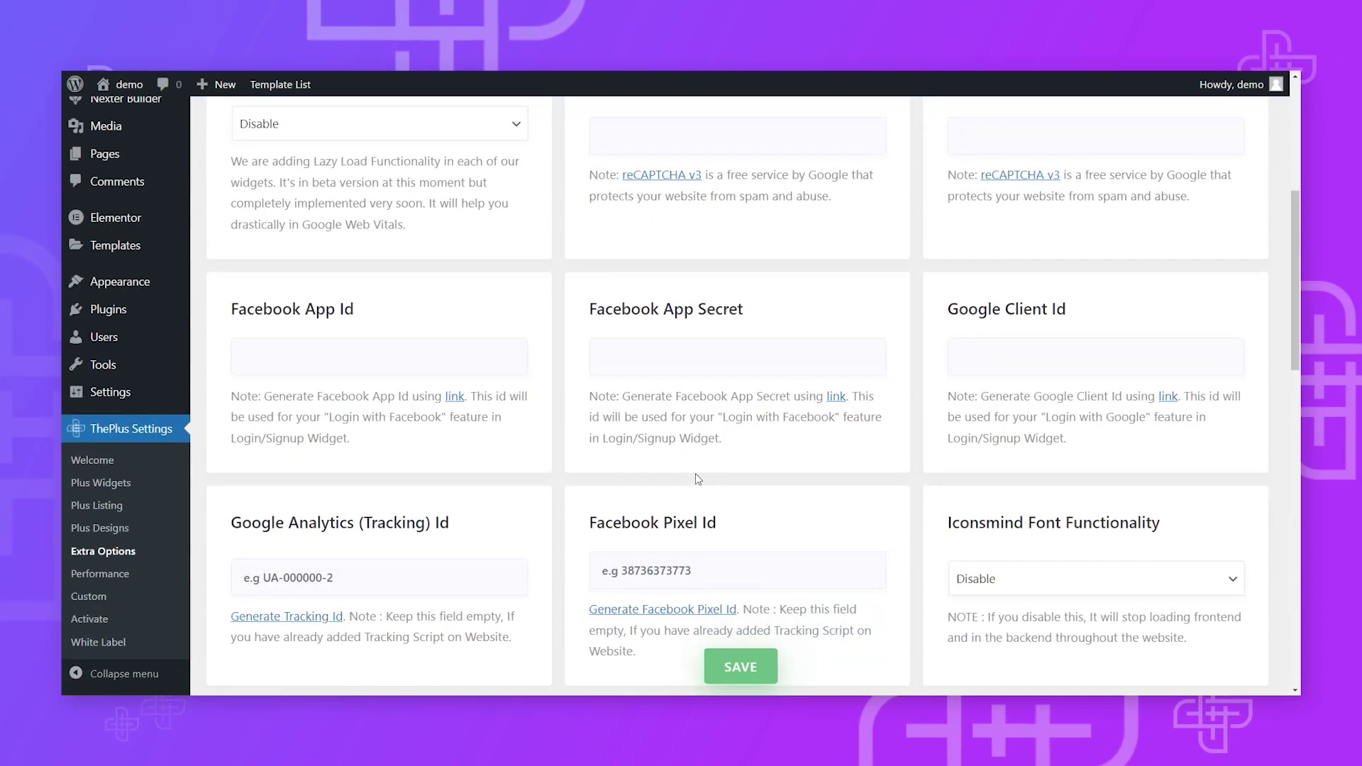
{"action": "scroll", "coordinate": [695, 473], "scroll_direction": "down", "scroll_amount": 4}
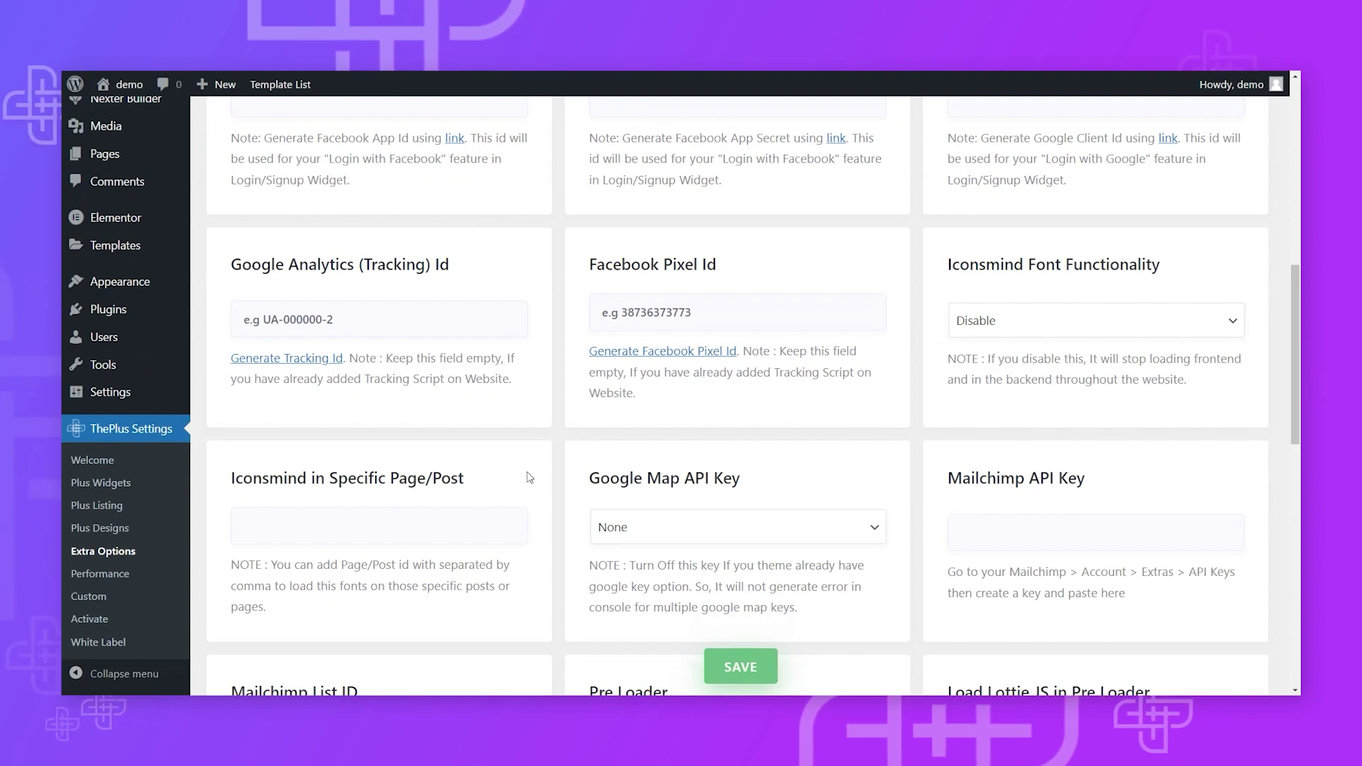
{"action": "scroll", "coordinate": [530, 477], "scroll_direction": "up", "scroll_amount": 4}
{"action": "scroll", "coordinate": [747, 490], "scroll_direction": "down", "scroll_amount": 5}
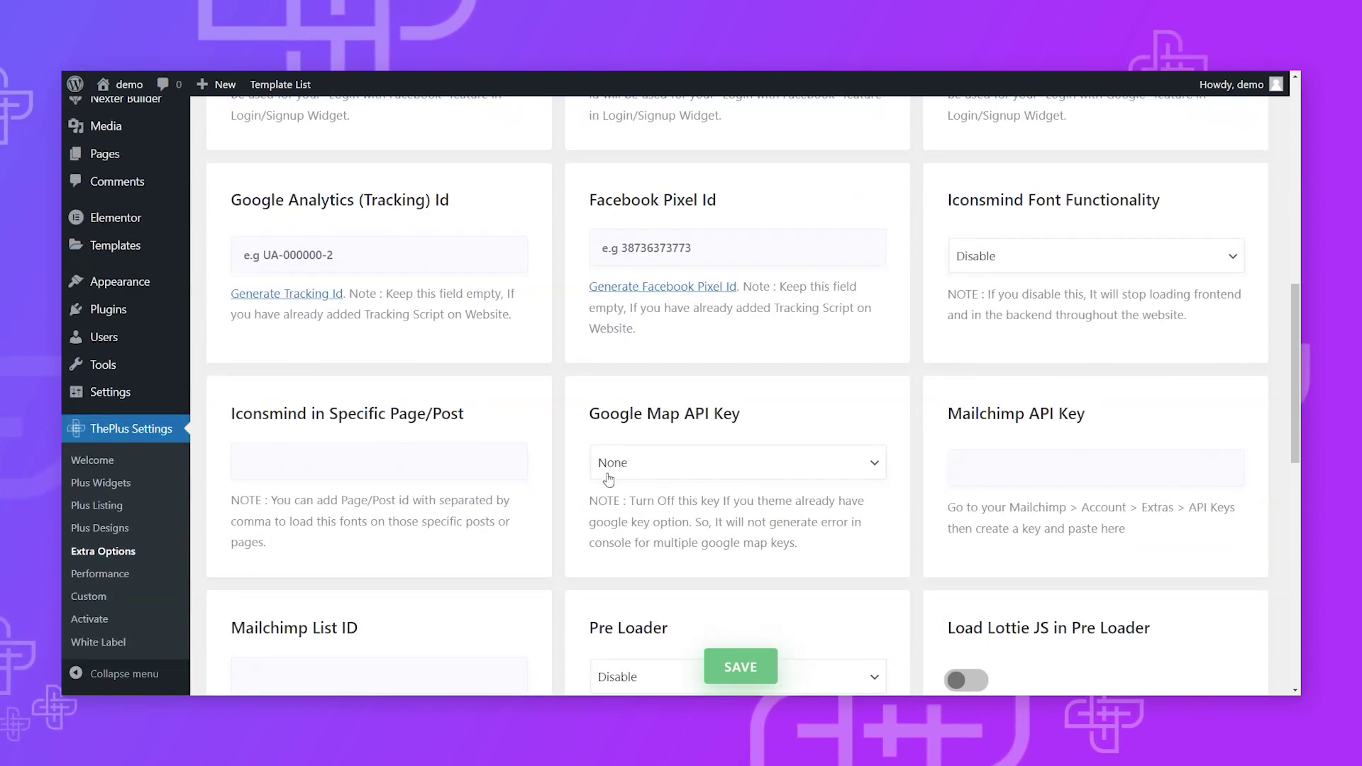
{"action": "scroll", "coordinate": [566, 483], "scroll_direction": "up", "scroll_amount": 9}
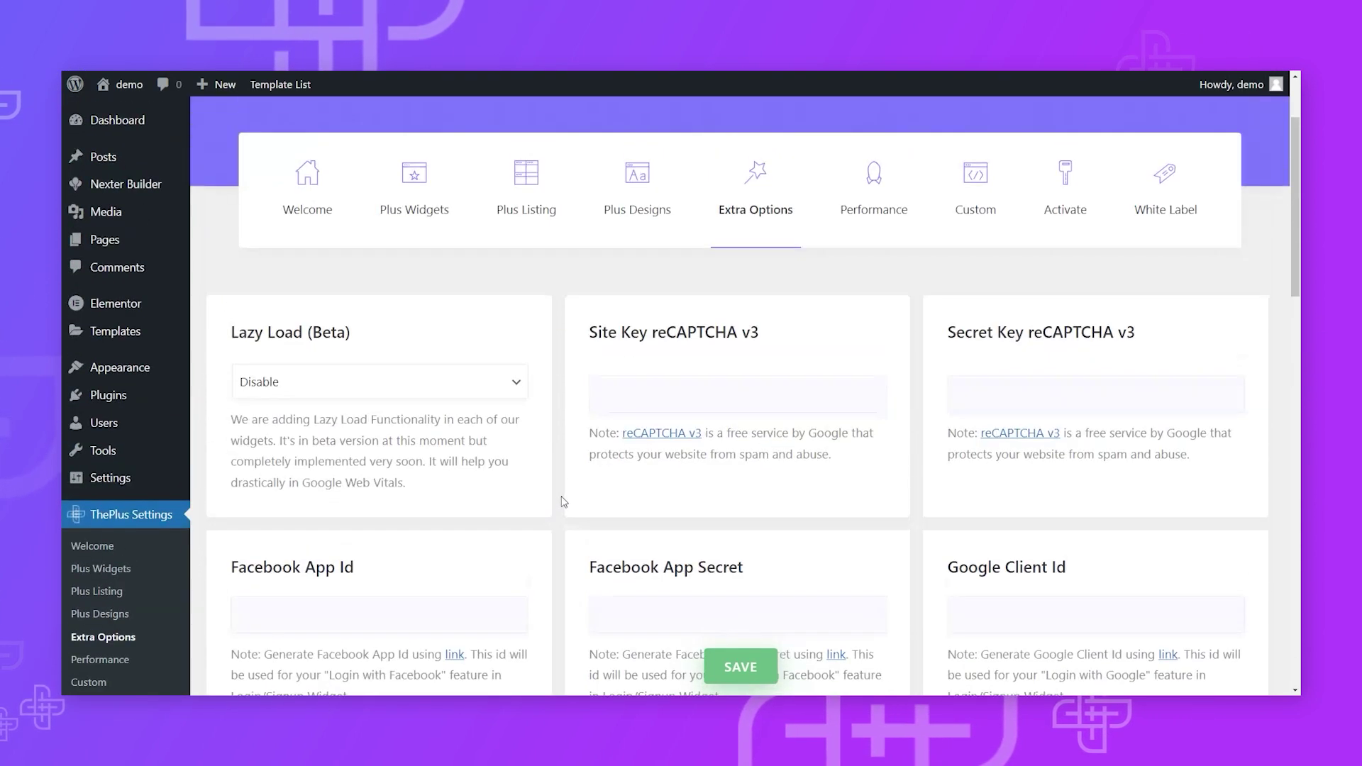
{"action": "scroll", "coordinate": [550, 505], "scroll_direction": "down", "scroll_amount": 9}
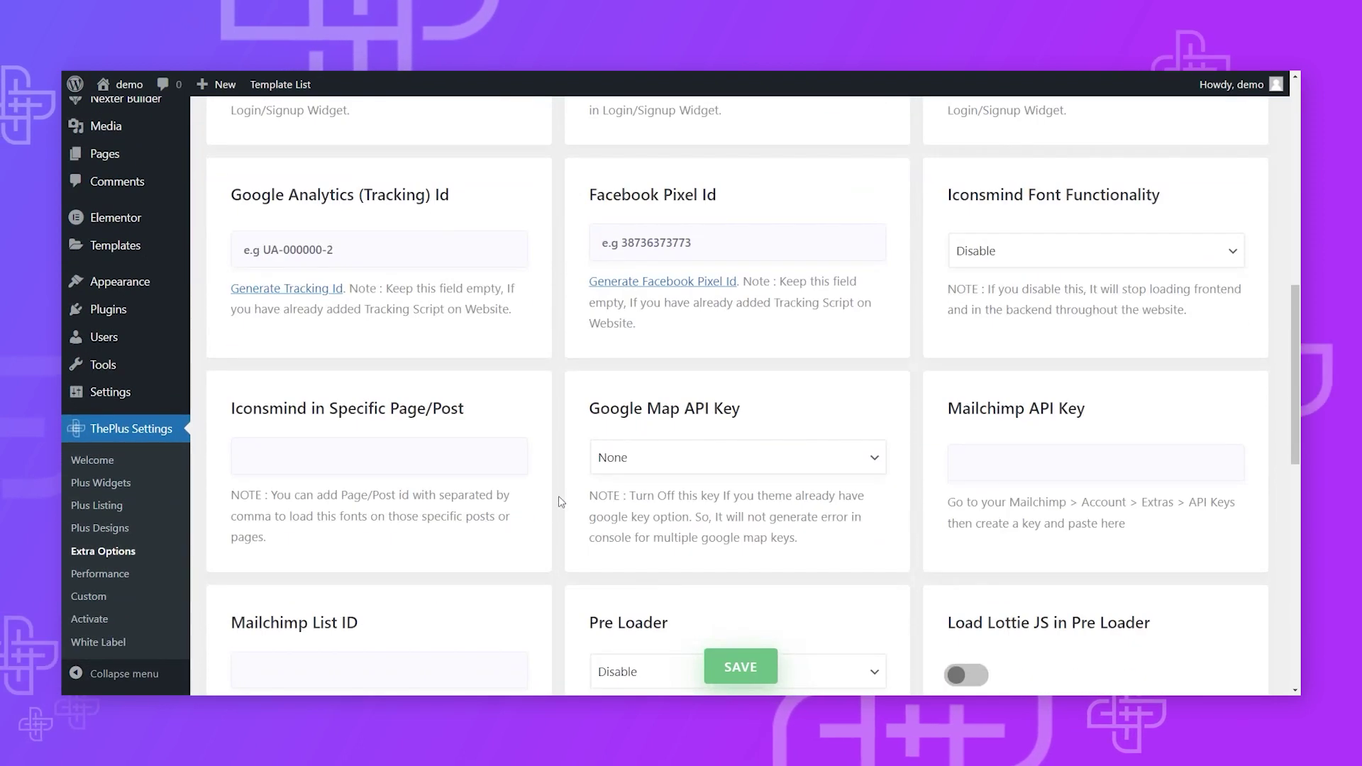
{"action": "scroll", "coordinate": [1075, 423], "scroll_direction": "up", "scroll_amount": 2}
{"action": "left_click", "coordinate": [1034, 386]}
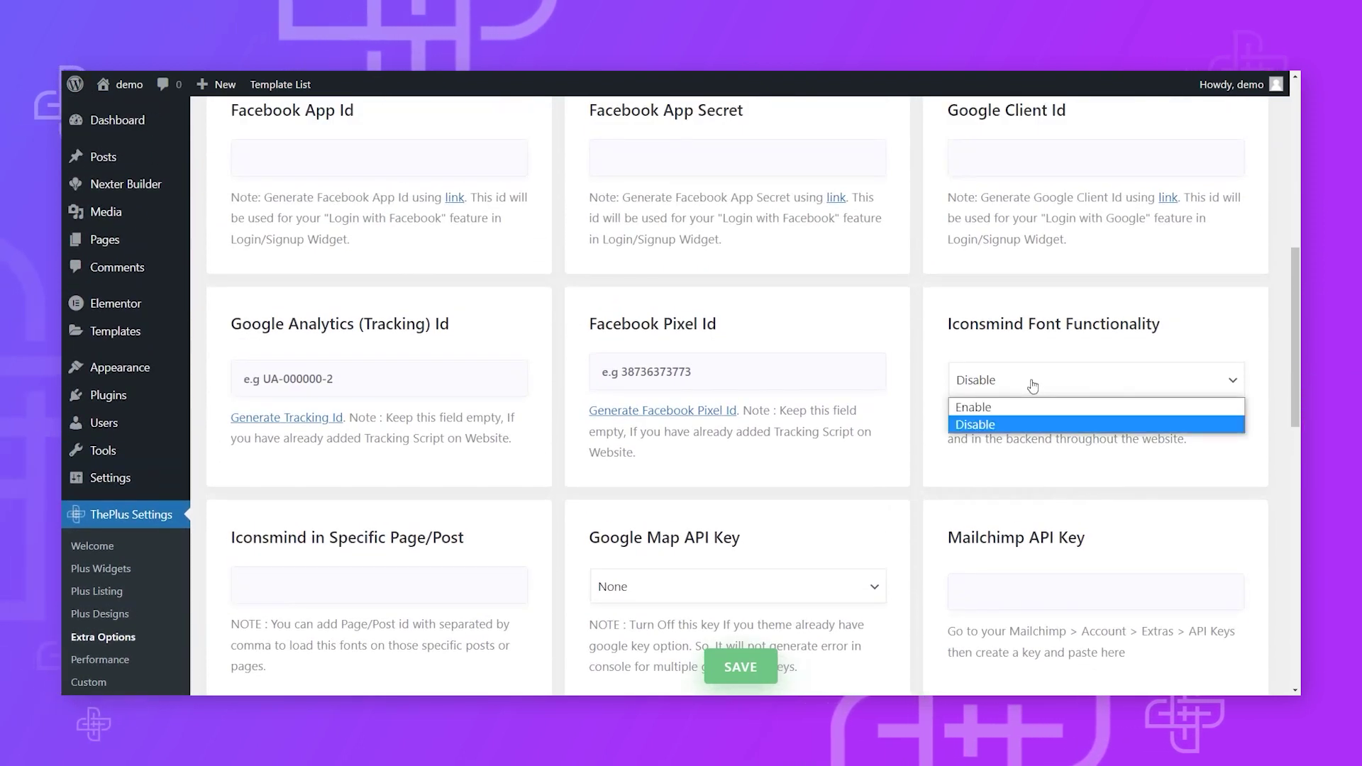
{"action": "left_click", "coordinate": [995, 425]}
{"action": "scroll", "coordinate": [993, 431], "scroll_direction": "down", "scroll_amount": 5}
{"action": "scroll", "coordinate": [991, 432], "scroll_direction": "up", "scroll_amount": 10}
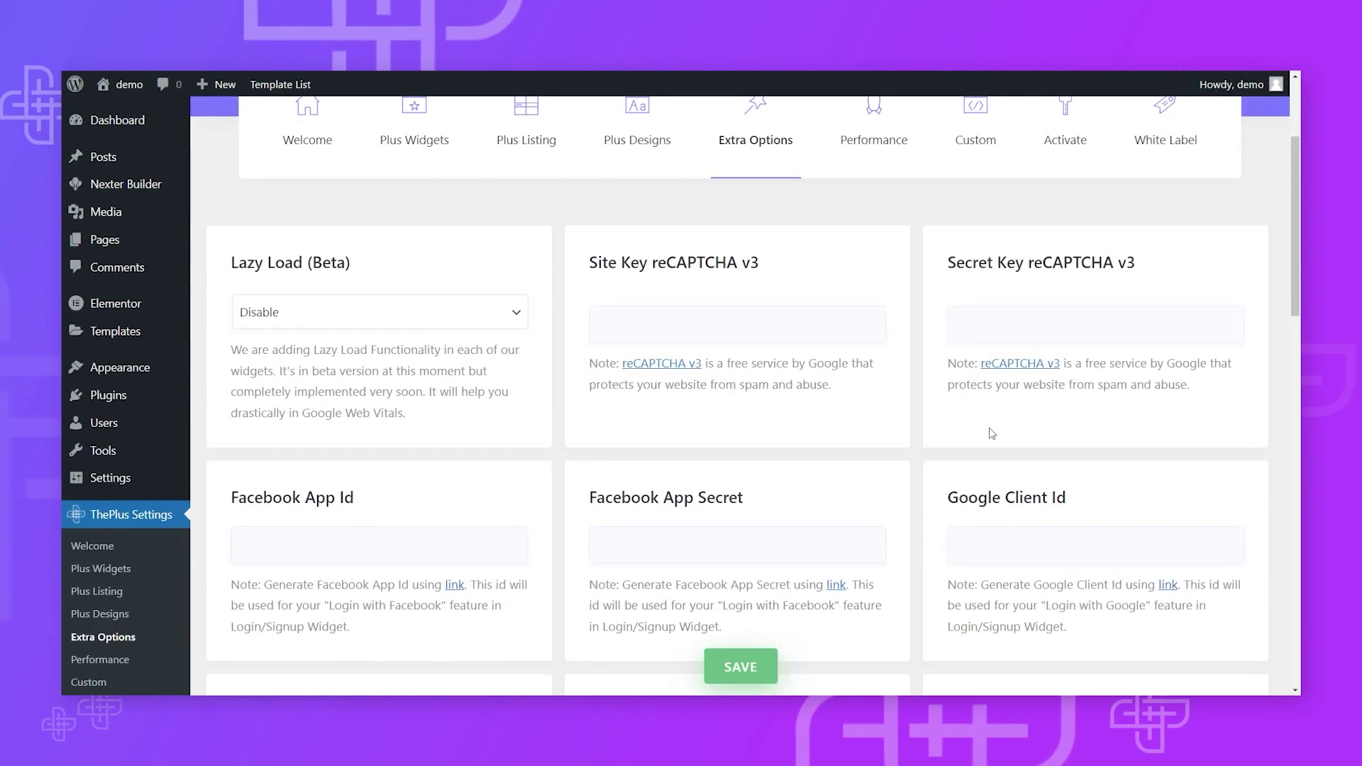
{"action": "scroll", "coordinate": [991, 433], "scroll_direction": "down", "scroll_amount": 5}
{"action": "scroll", "coordinate": [851, 411], "scroll_direction": "up", "scroll_amount": 3}
{"action": "scroll", "coordinate": [738, 389], "scroll_direction": "down", "scroll_amount": 1}
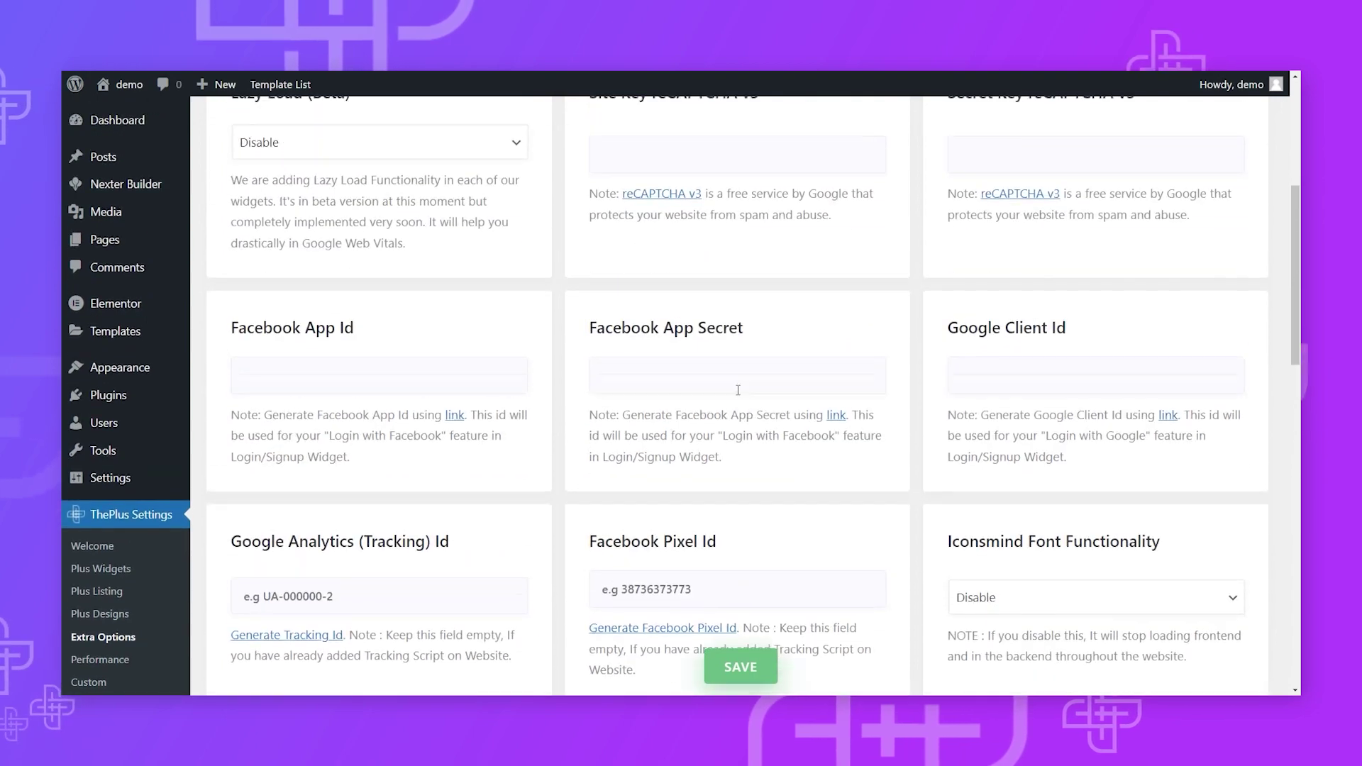
{"action": "scroll", "coordinate": [738, 390], "scroll_direction": "up", "scroll_amount": 3}
{"action": "scroll", "coordinate": [566, 429], "scroll_direction": "down", "scroll_amount": 20}
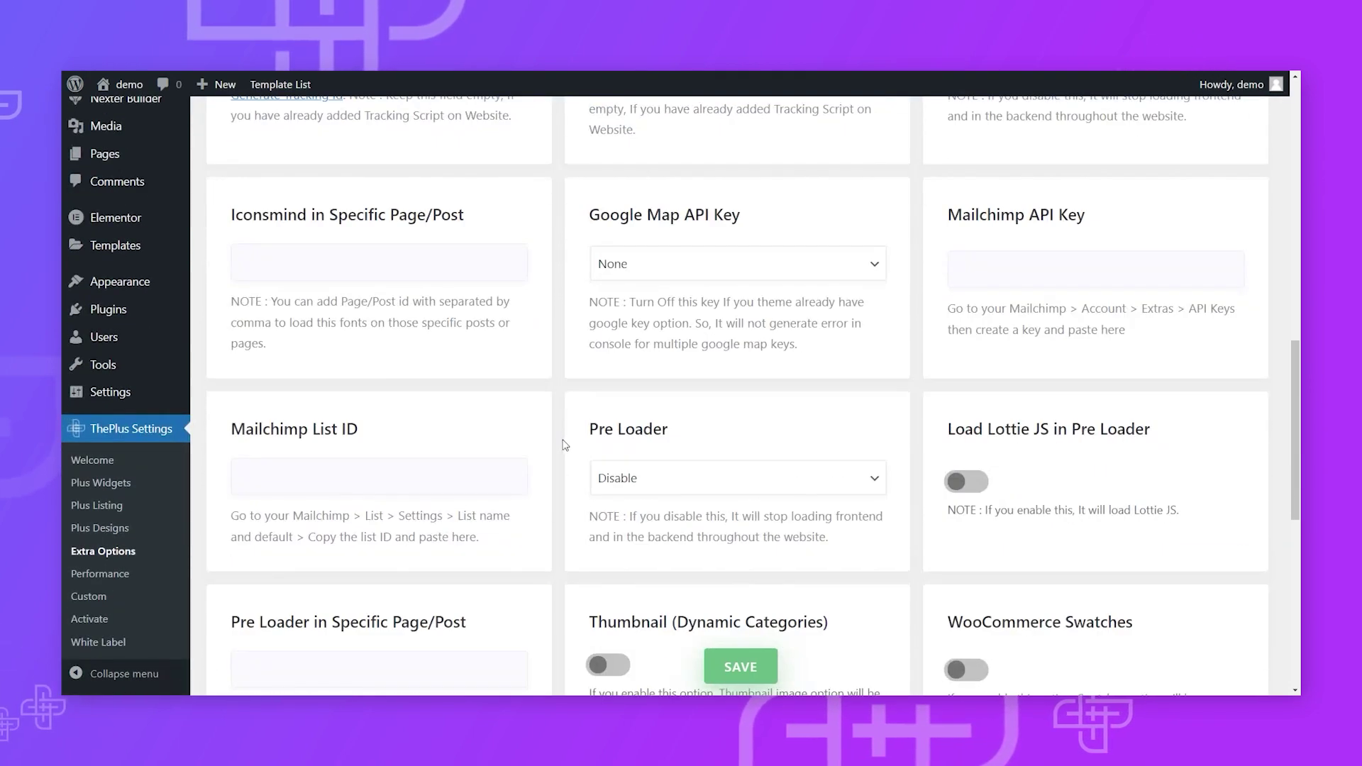
{"action": "scroll", "coordinate": [539, 453], "scroll_direction": "up", "scroll_amount": 3}
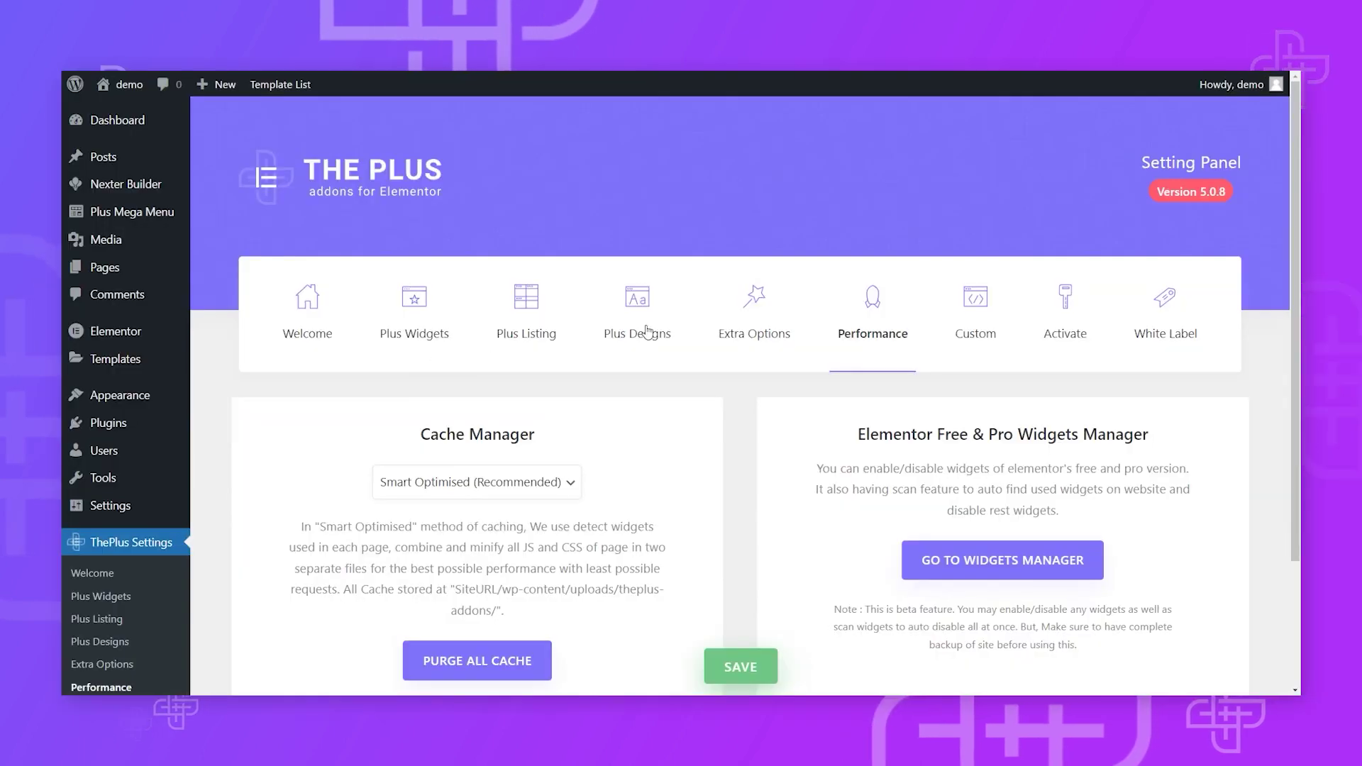
- Keep the Cache Manager on Smart Optimised (Recommended) and highlight its description
{"action": "scroll", "coordinate": [664, 312], "scroll_direction": "down", "scroll_amount": 4}
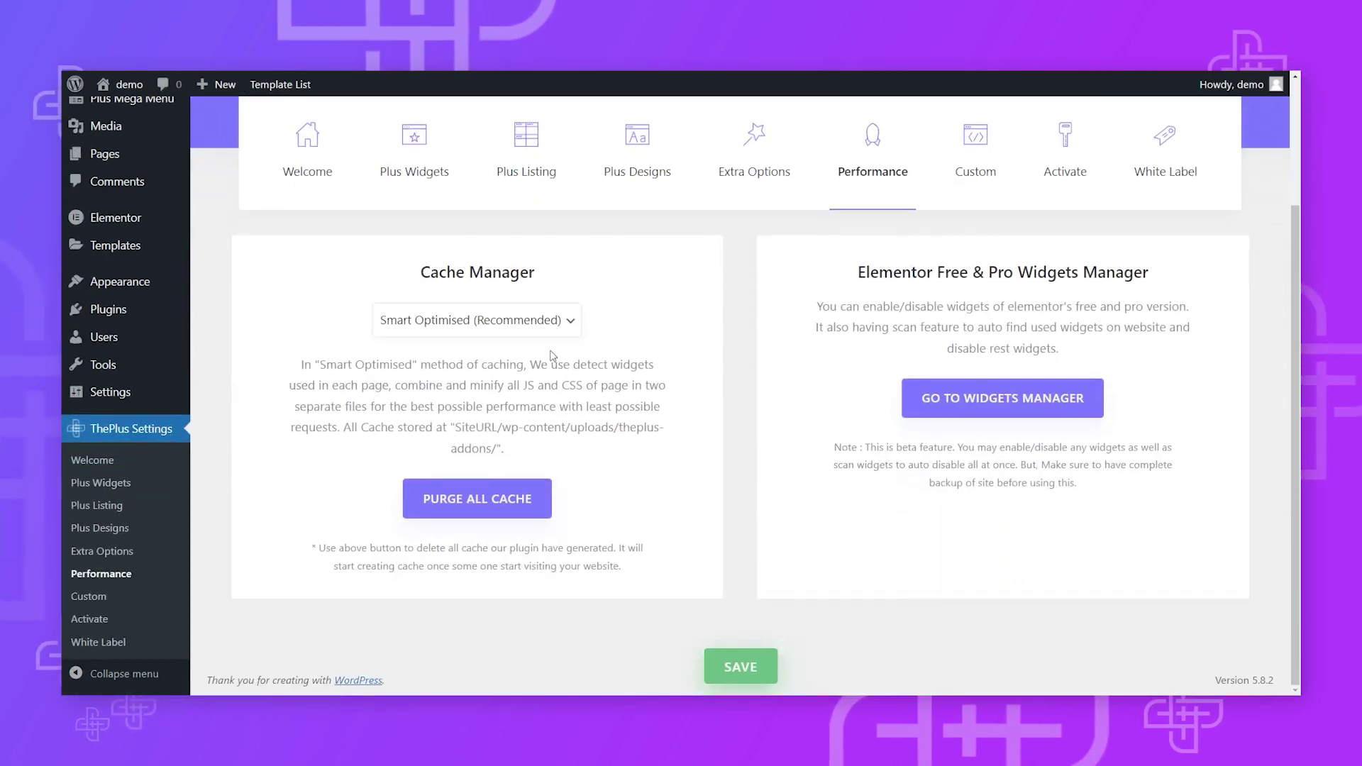
{"action": "scroll", "coordinate": [553, 355], "scroll_direction": "up", "scroll_amount": 4}
{"action": "scroll", "coordinate": [551, 407], "scroll_direction": "down", "scroll_amount": 4}
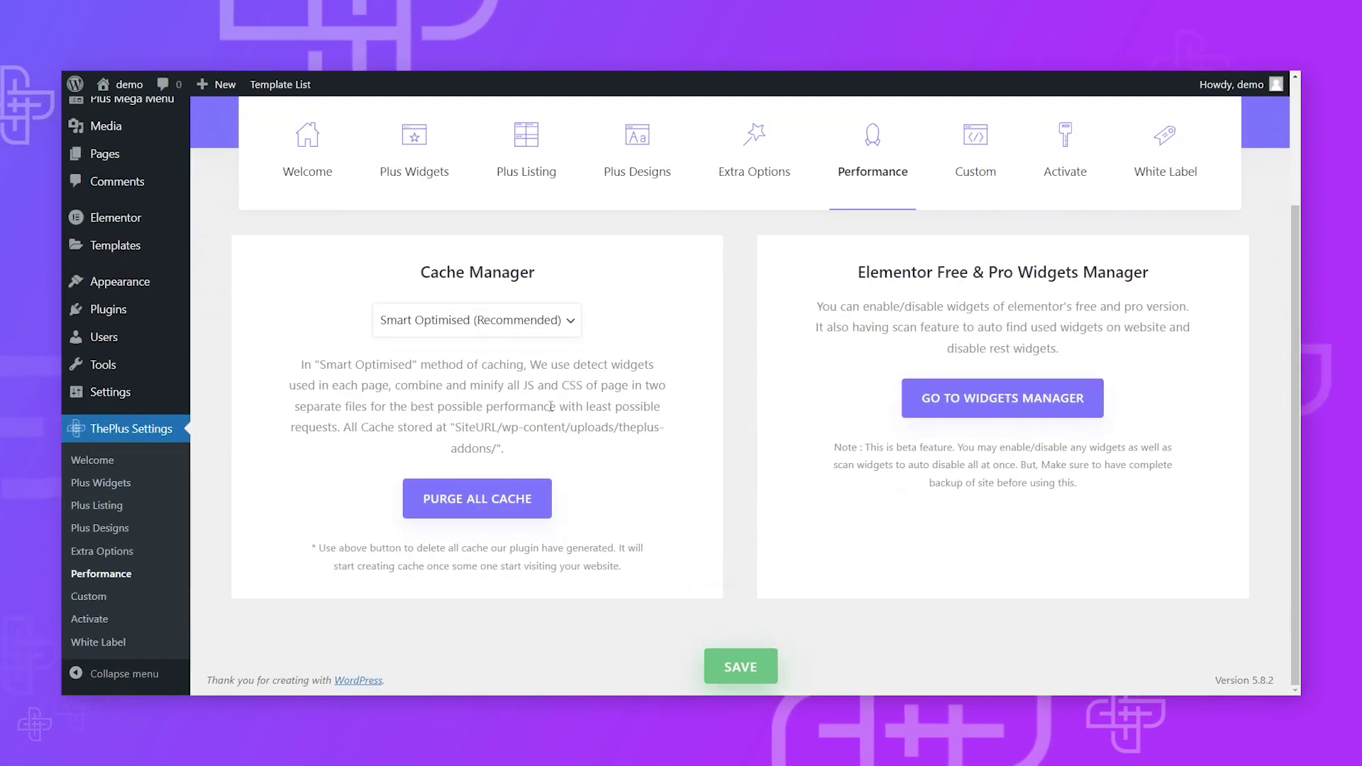
{"action": "left_click", "coordinate": [492, 328]}
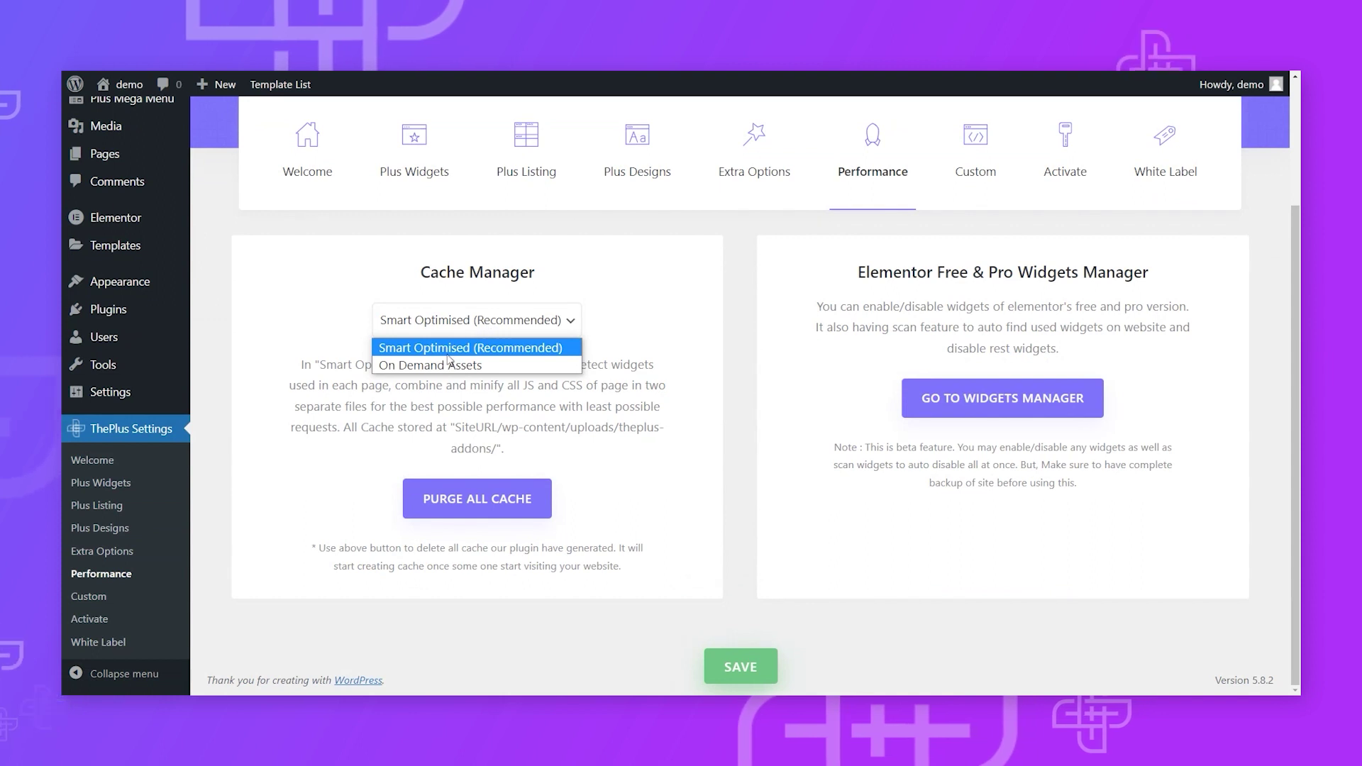
{"action": "left_click", "coordinate": [447, 354]}
{"action": "left_click_drag", "start_coordinate": [301, 370], "coordinate": [500, 406]}
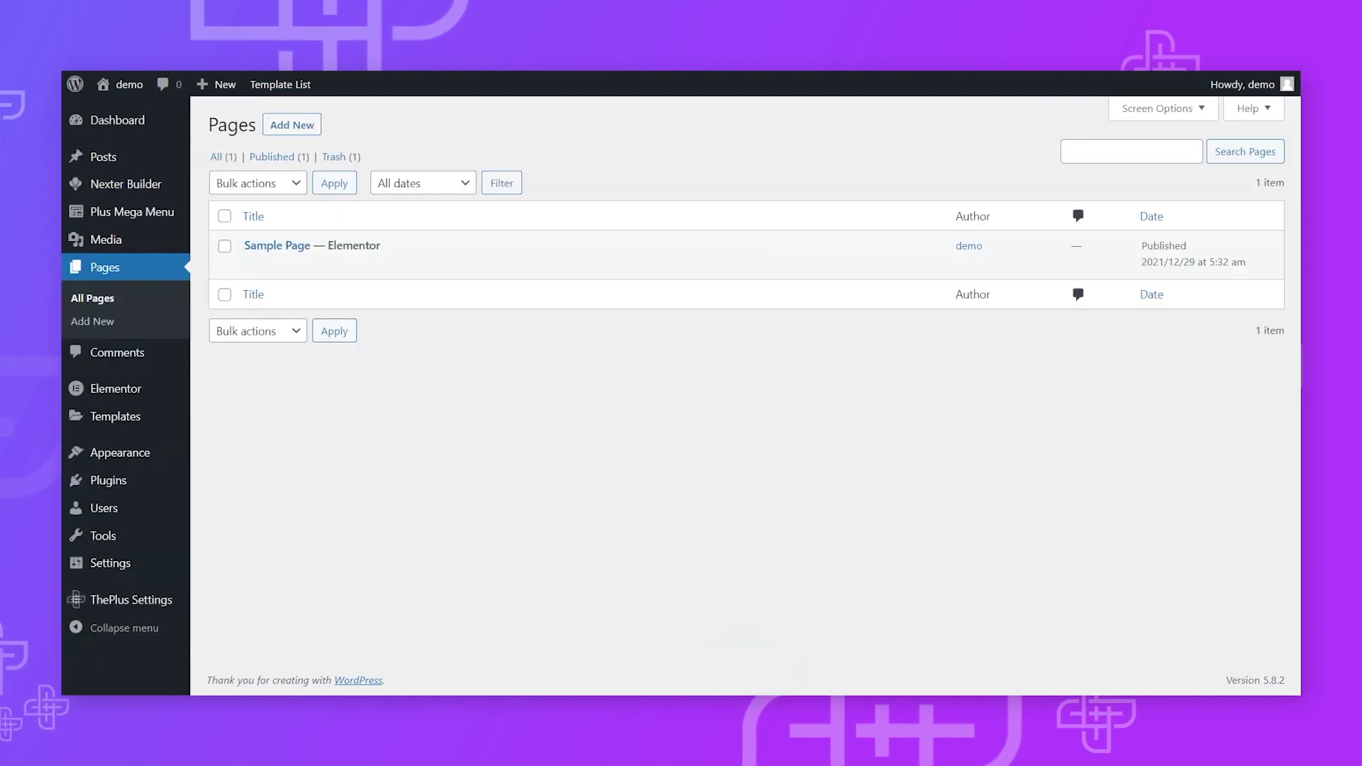
- Open Sample Page in Elementor, copy the demo's yellow landmark carousel section, and show Plus Features
{"action": "left_click", "coordinate": [409, 268]}
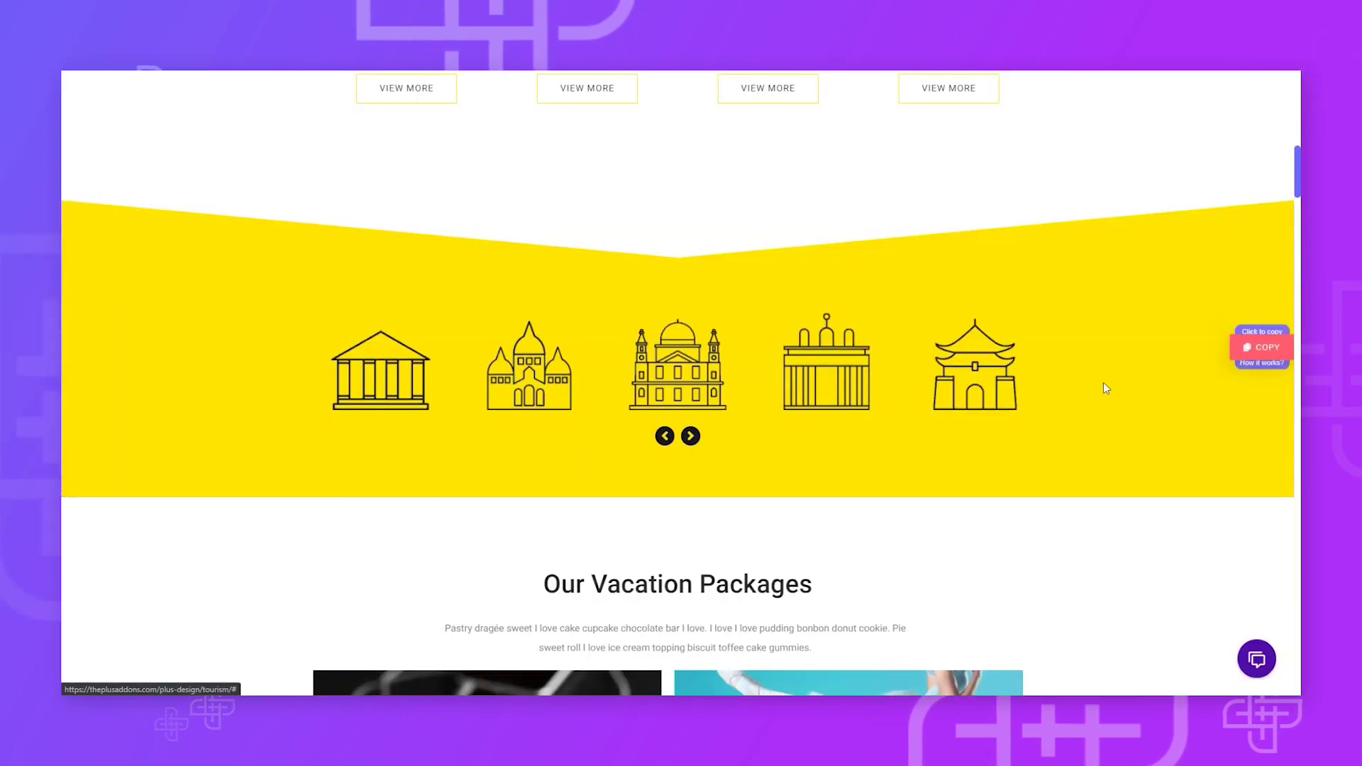
{"action": "scroll", "coordinate": [1064, 392], "scroll_direction": "up", "scroll_amount": 2}
{"action": "scroll", "coordinate": [1023, 399], "scroll_direction": "down", "scroll_amount": 3}
{"action": "scroll", "coordinate": [709, 425], "scroll_direction": "up", "scroll_amount": 2}
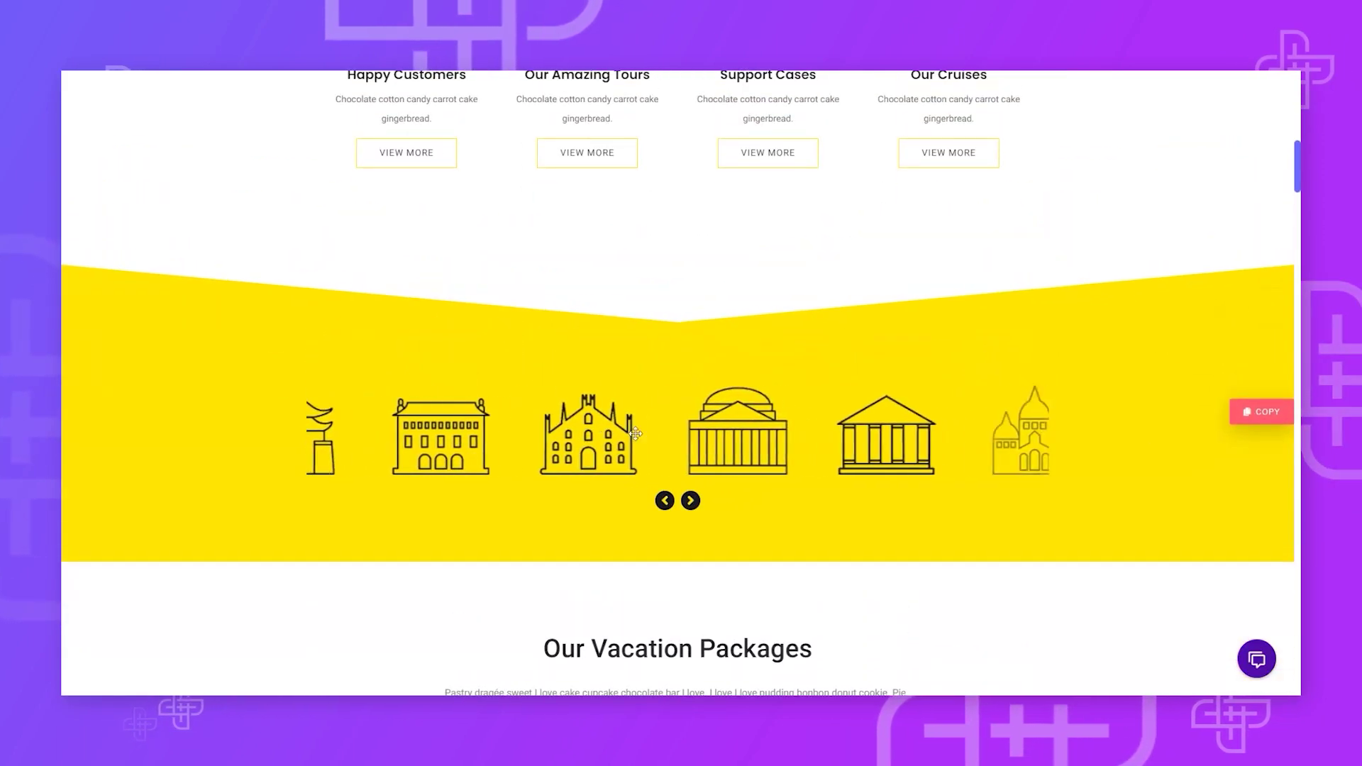
{"action": "left_click", "coordinate": [1257, 416]}
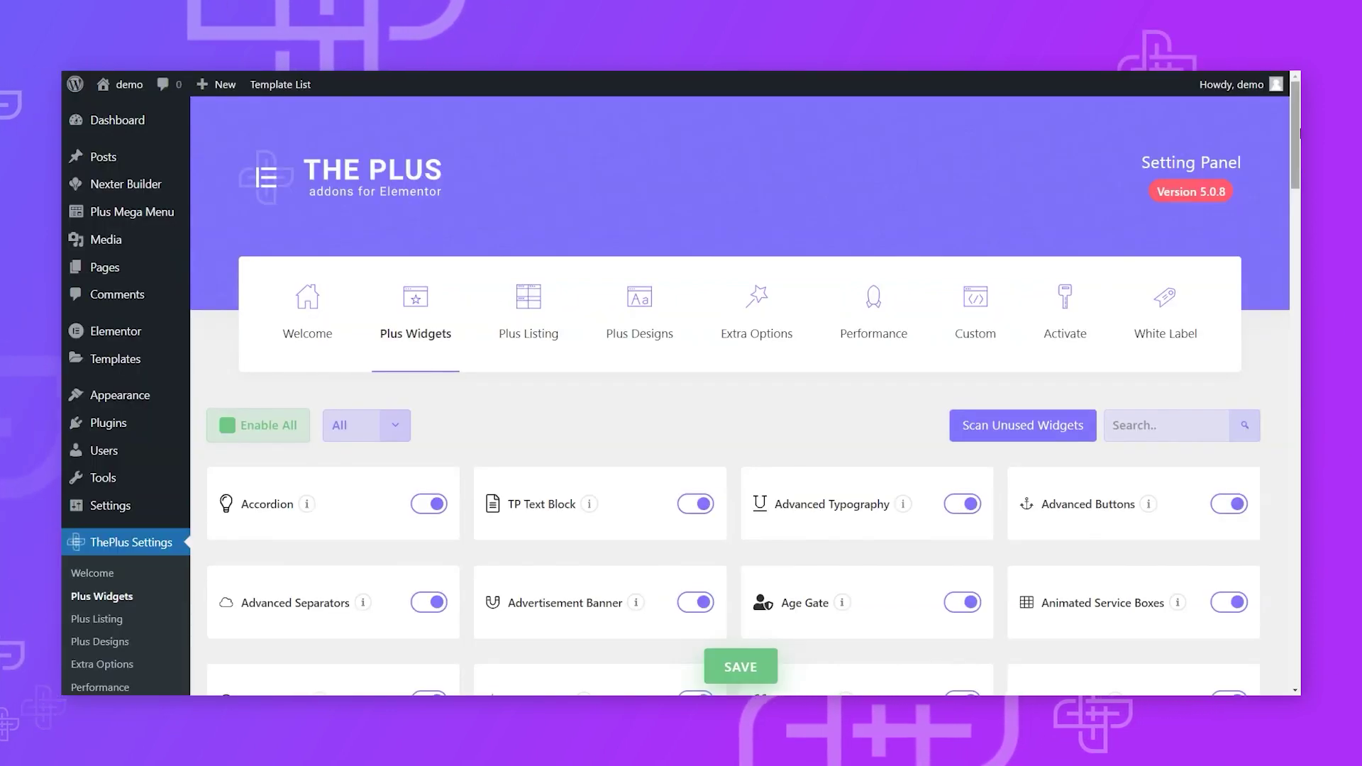
{"action": "key", "text": "End"}
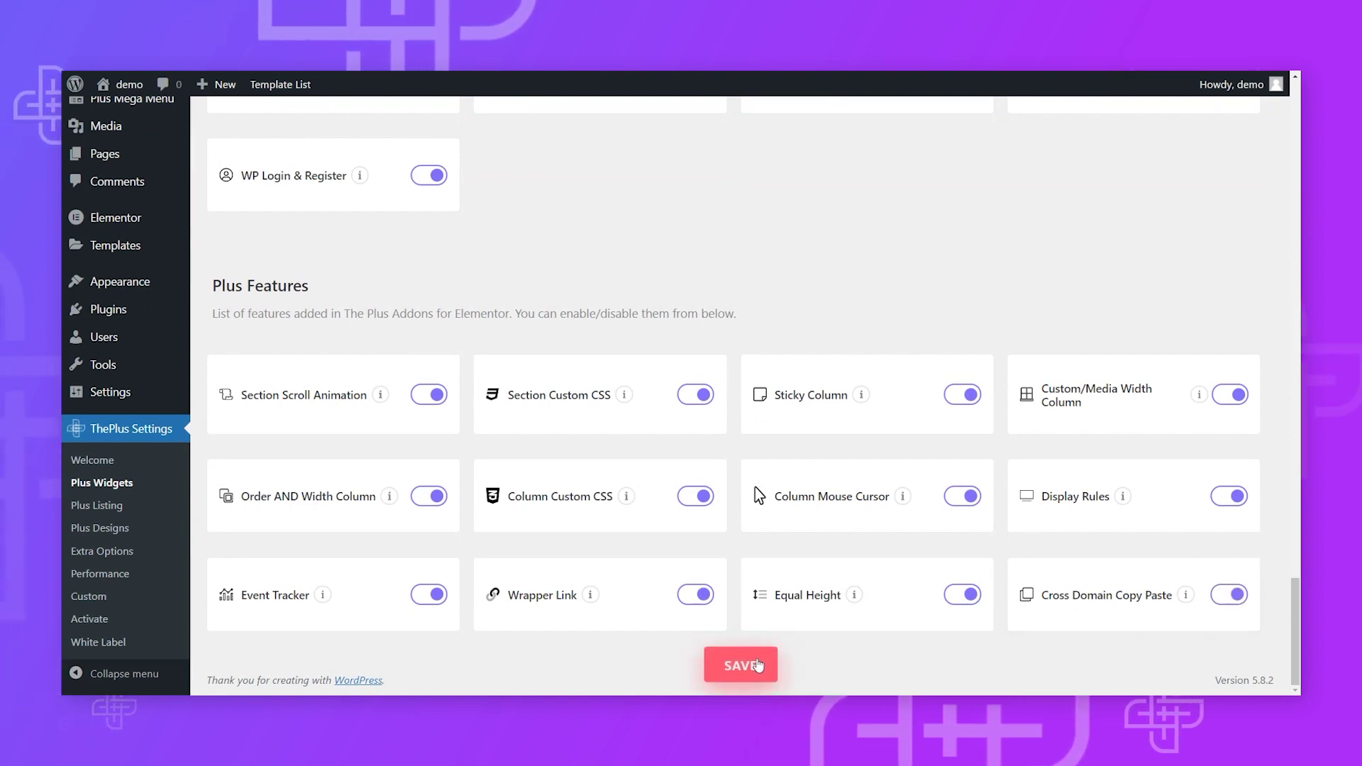
- Save the Plus settings and Plus Paste the carousel section into the empty column
{"action": "left_click", "coordinate": [742, 664]}
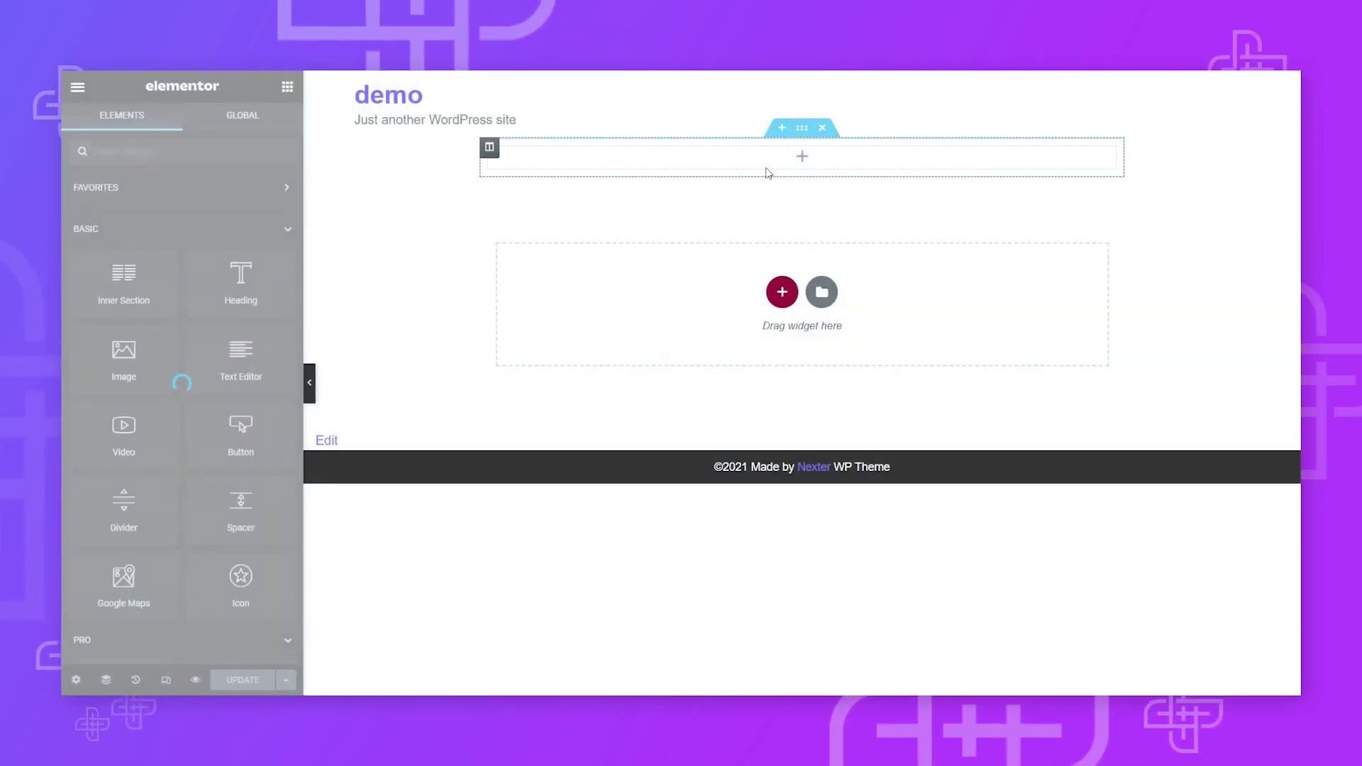
{"action": "right_click", "coordinate": [741, 166]}
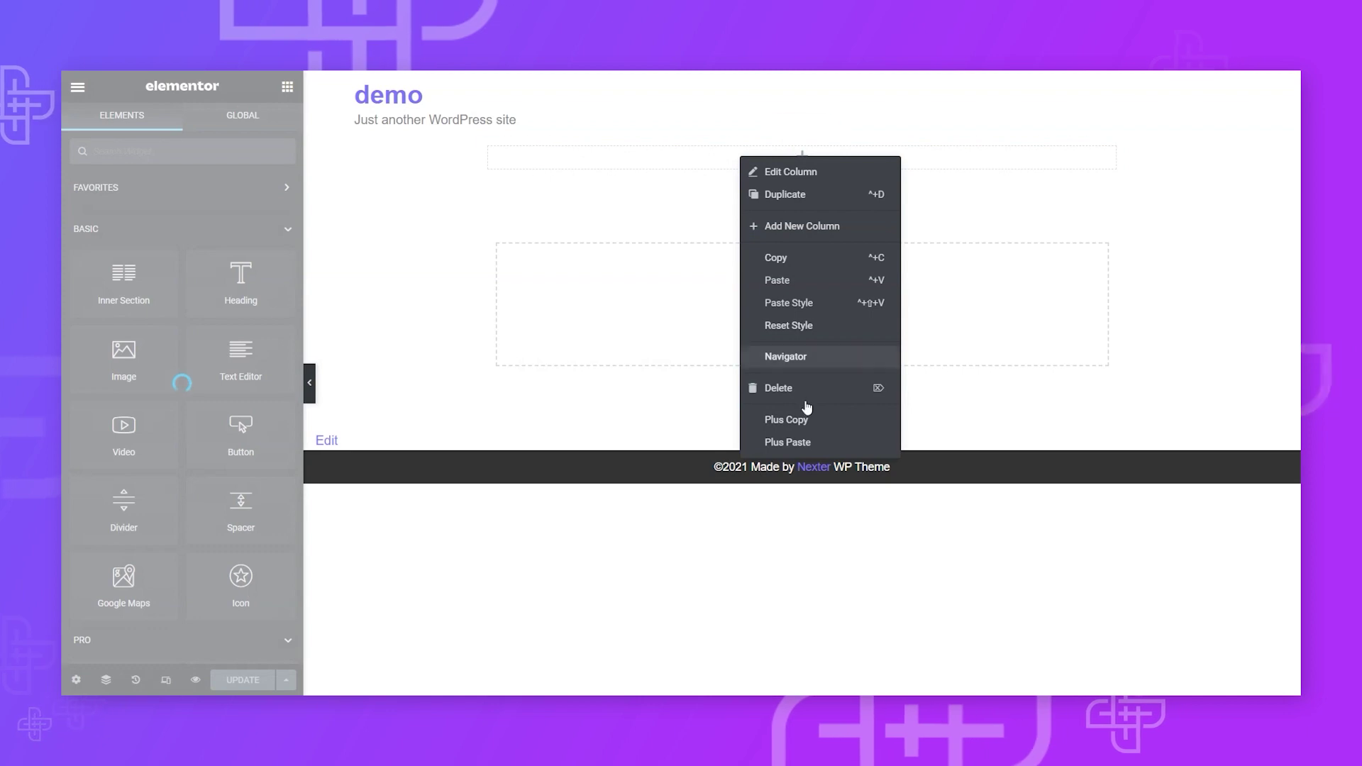
{"action": "left_click", "coordinate": [787, 442]}
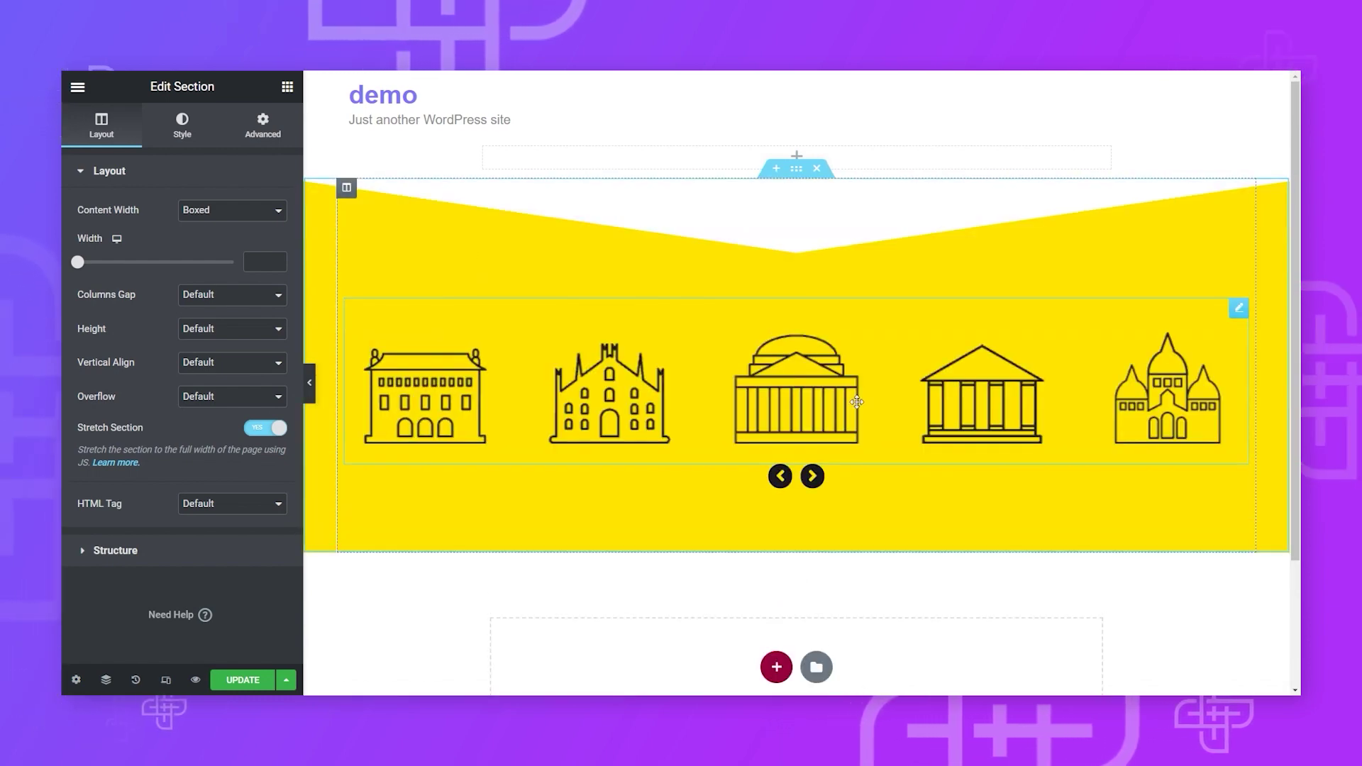
- Update the Sample Page and open its front-end preview
{"action": "scroll", "coordinate": [857, 402], "scroll_direction": "down", "scroll_amount": 3}
{"action": "scroll", "coordinate": [780, 425], "scroll_direction": "up", "scroll_amount": 3}
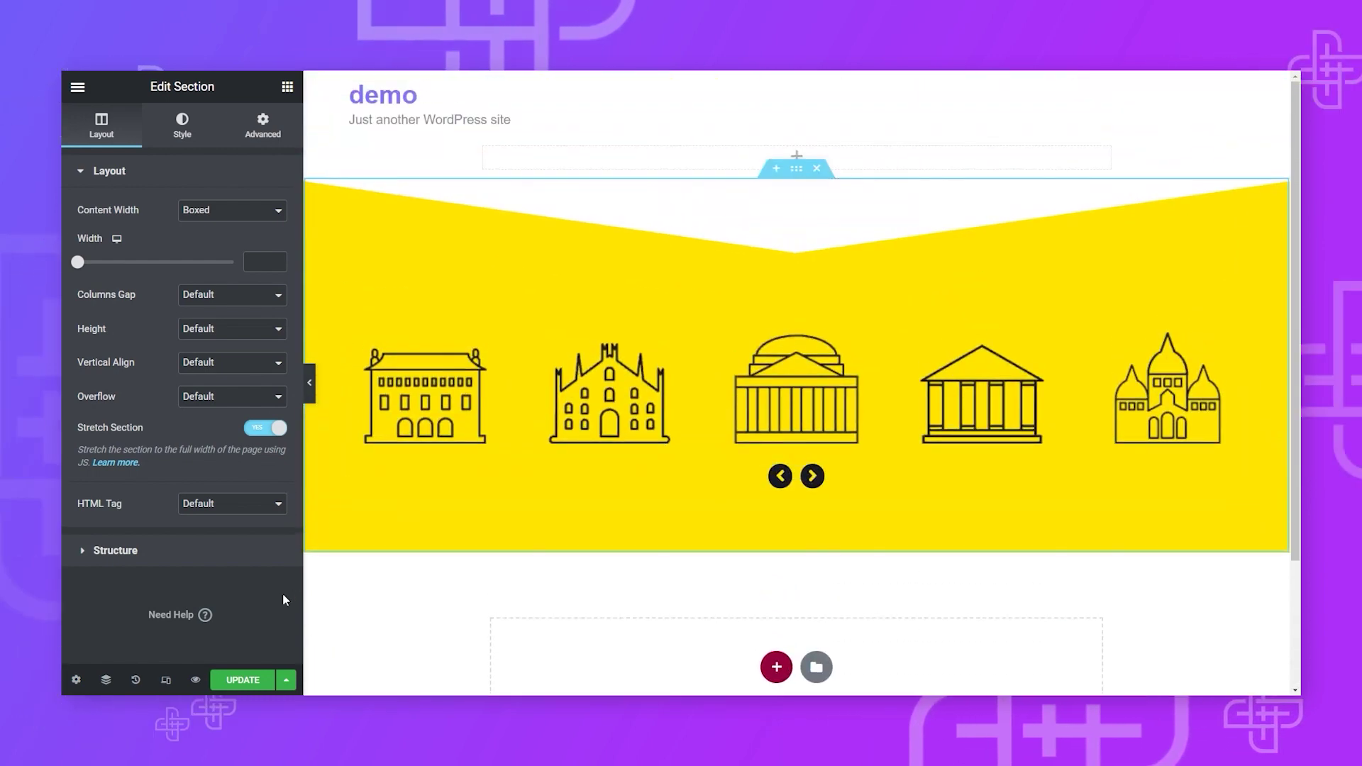
{"action": "left_click", "coordinate": [253, 682]}
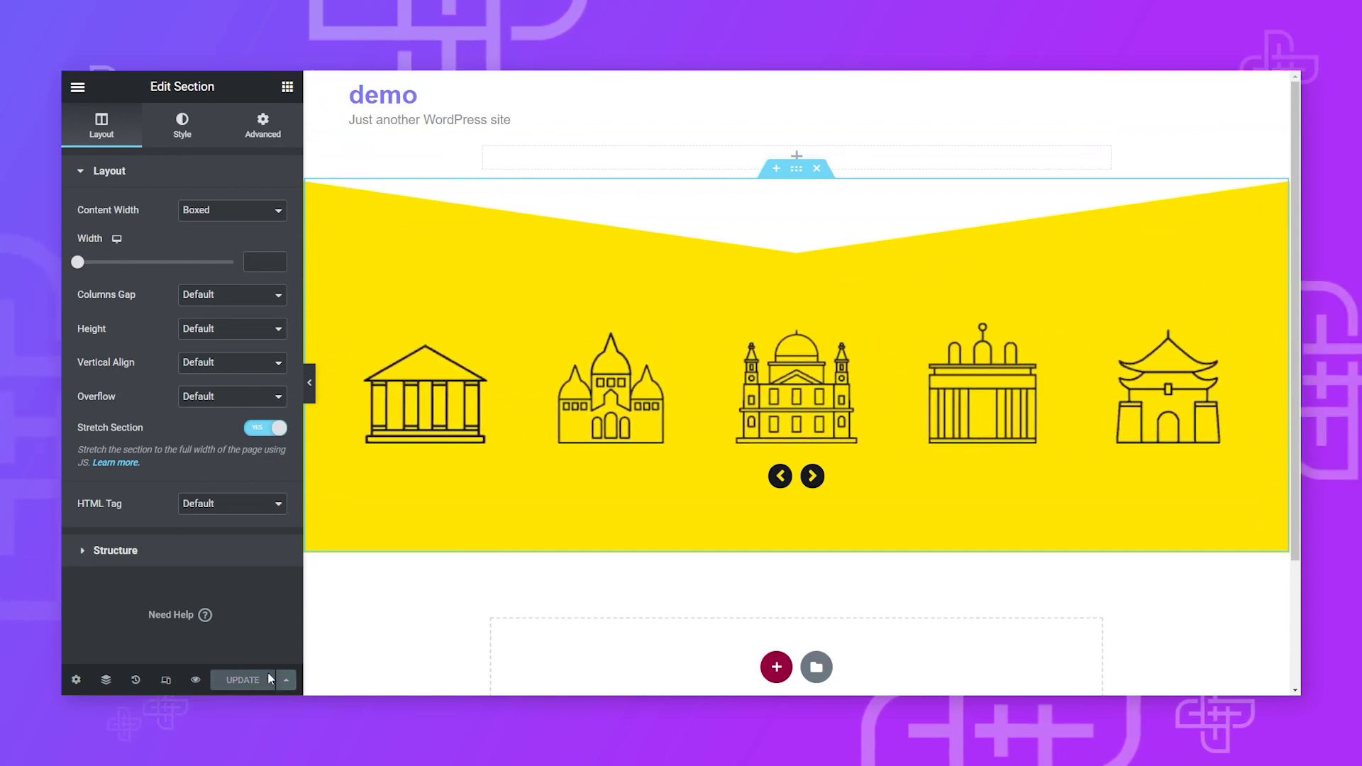
{"action": "left_click", "coordinate": [196, 681]}
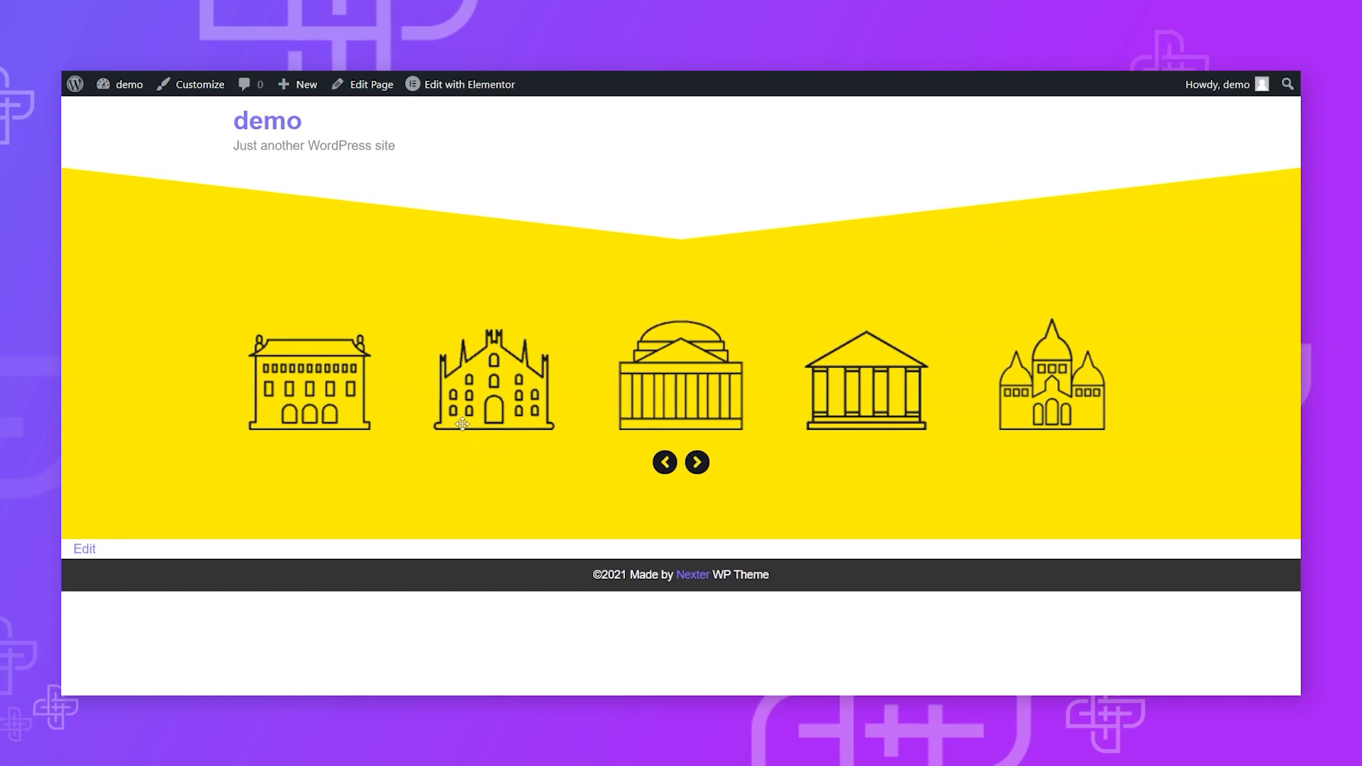
- Reload with DevTools open to list the three Plus stylesheets loaded, then close DevTools
{"action": "key", "text": "ctrl+shift+i"}
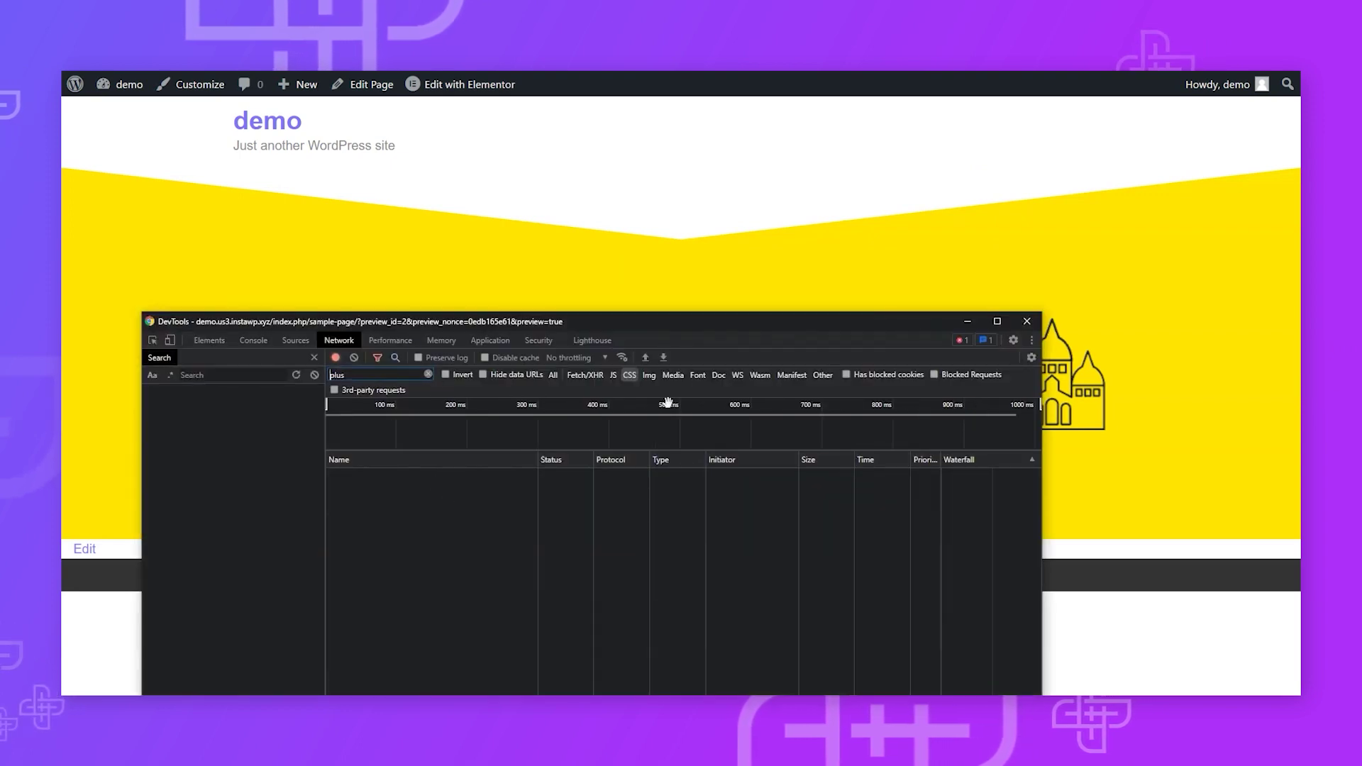
{"action": "key", "text": "ctrl+r"}
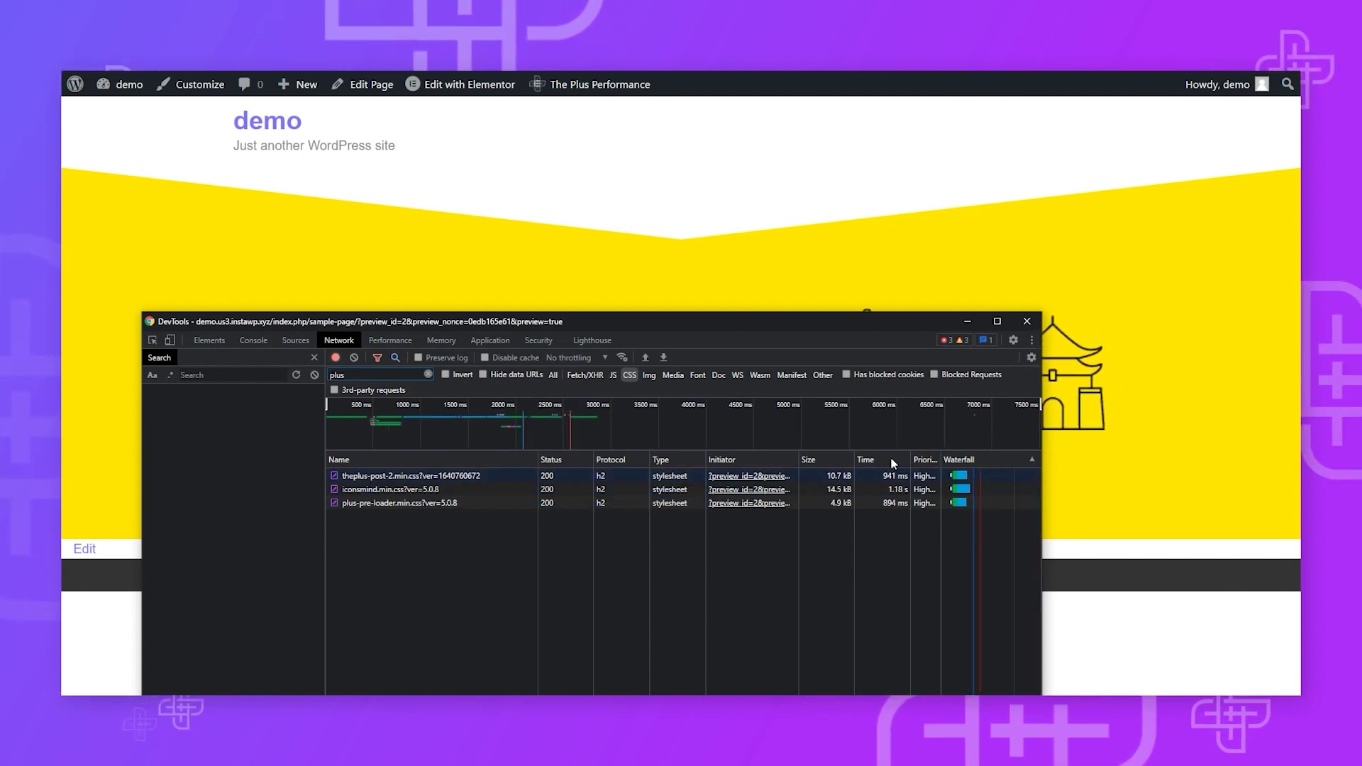
{"action": "left_click", "coordinate": [1026, 321]}
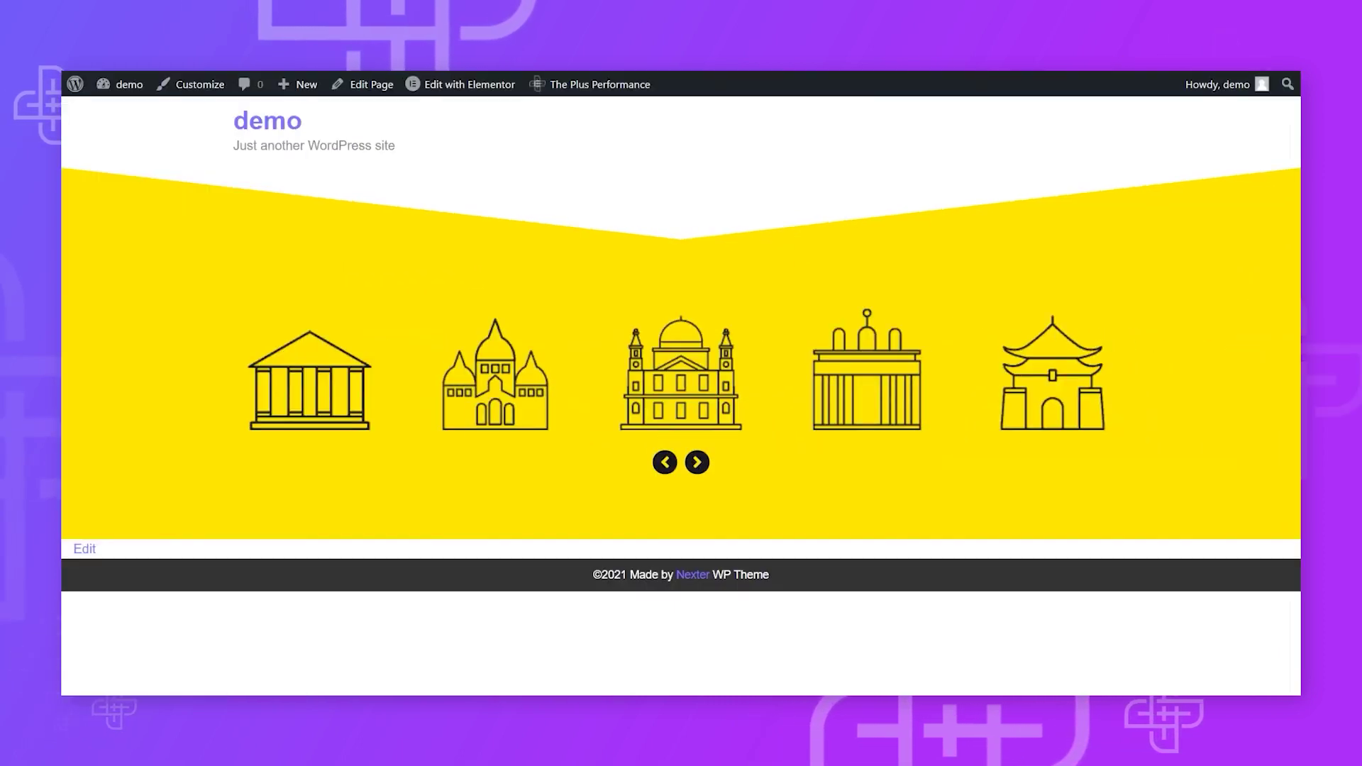
- Purge the cache for all pages from The Plus Performance and confirm
{"action": "mouse_move", "coordinate": [539, 84]}
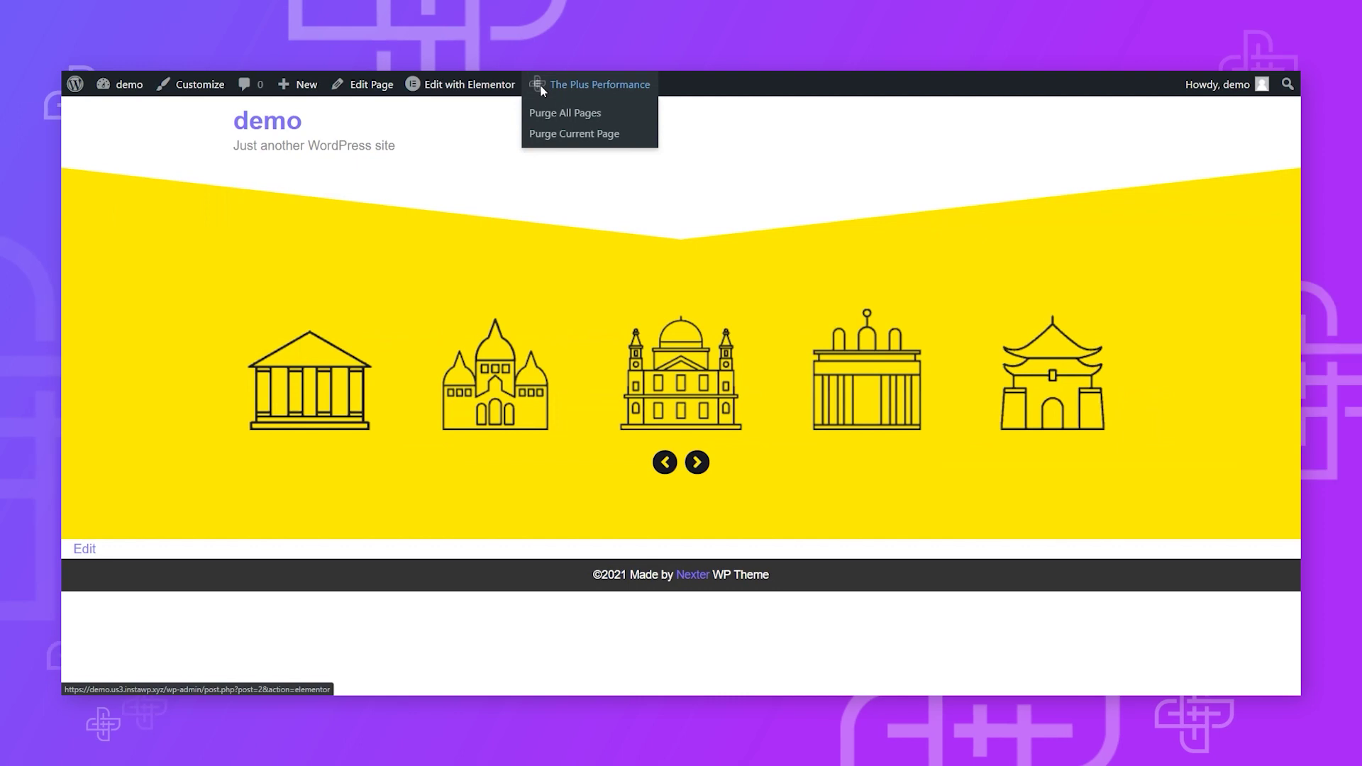
{"action": "left_click", "coordinate": [564, 116]}
{"action": "key", "text": "Return"}
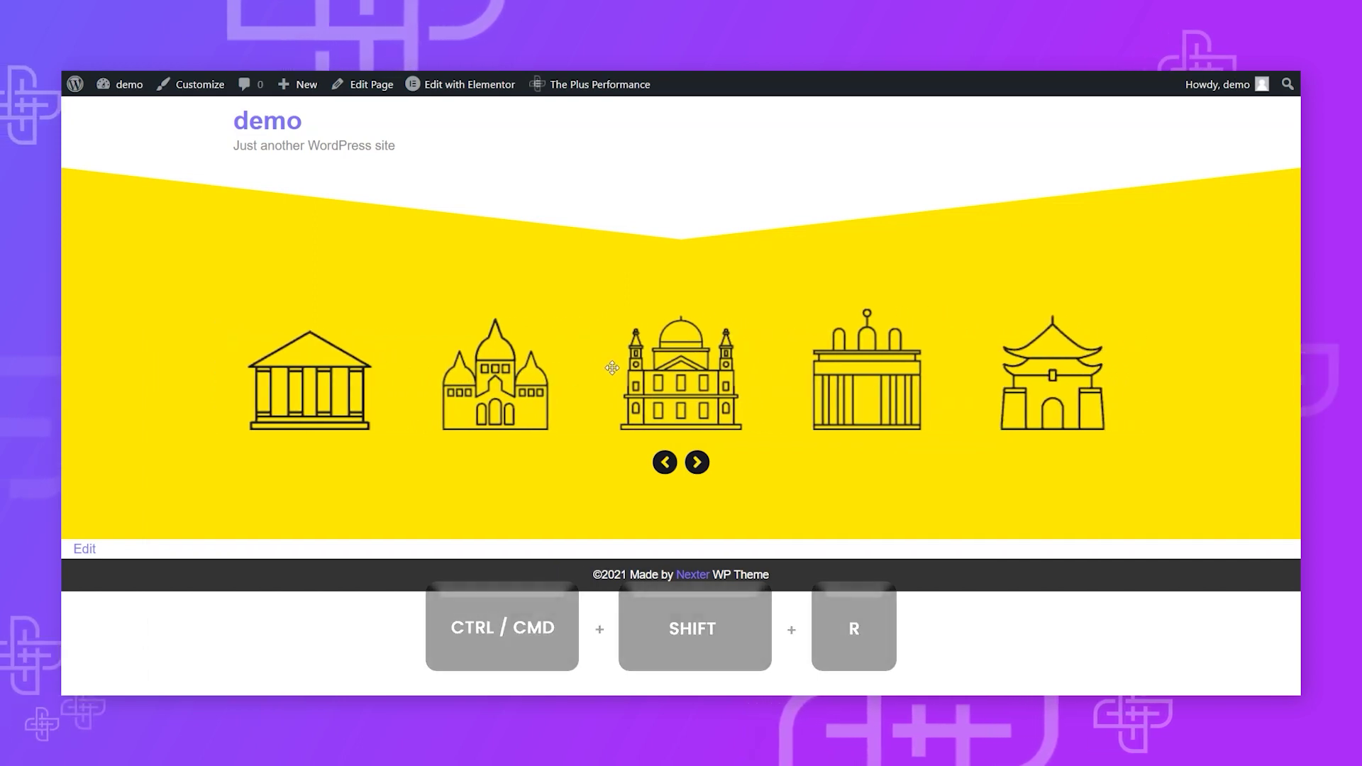
- Hard-refresh, step the landmark carousel back four times, then purge and confirm all pages' cache again
{"action": "key", "text": "ctrl+shift+r"}
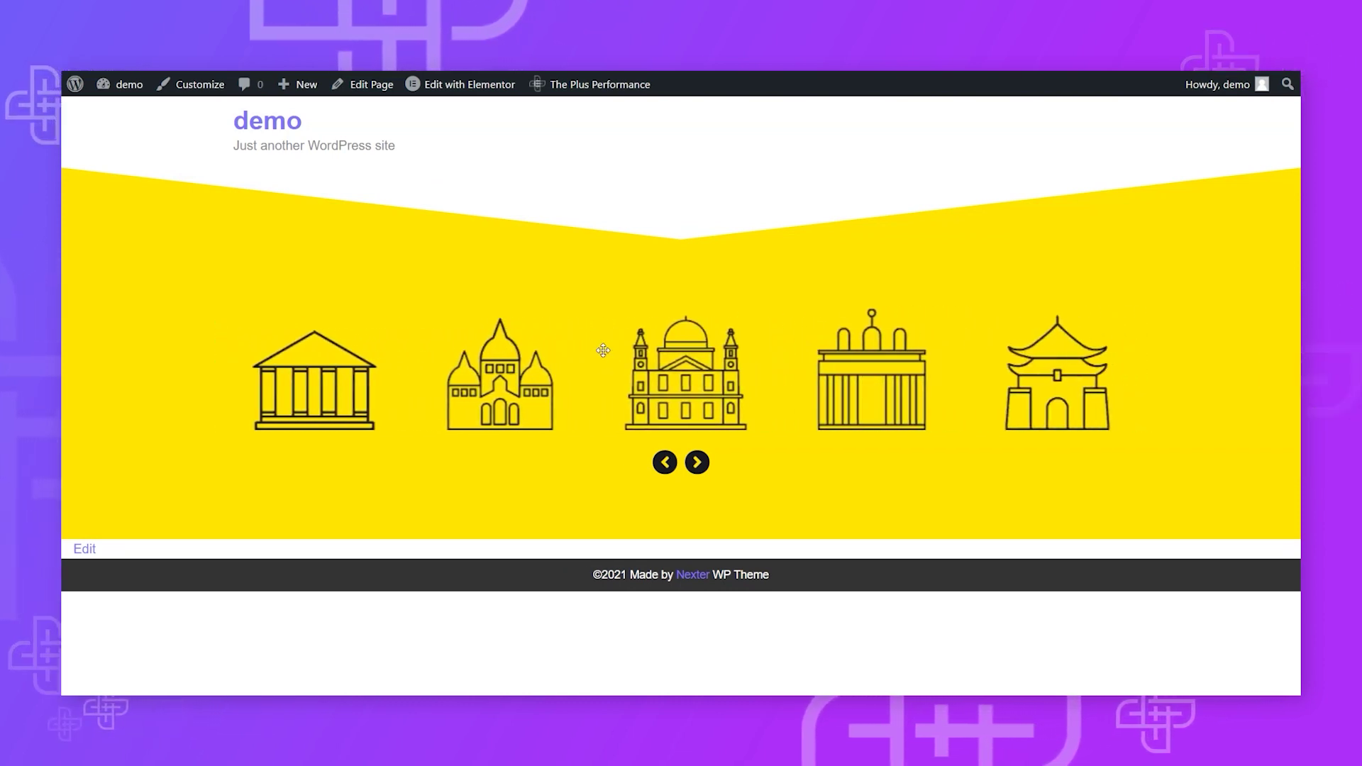
{"action": "left_click", "coordinate": [665, 461]}
{"action": "left_click", "coordinate": [665, 461]}
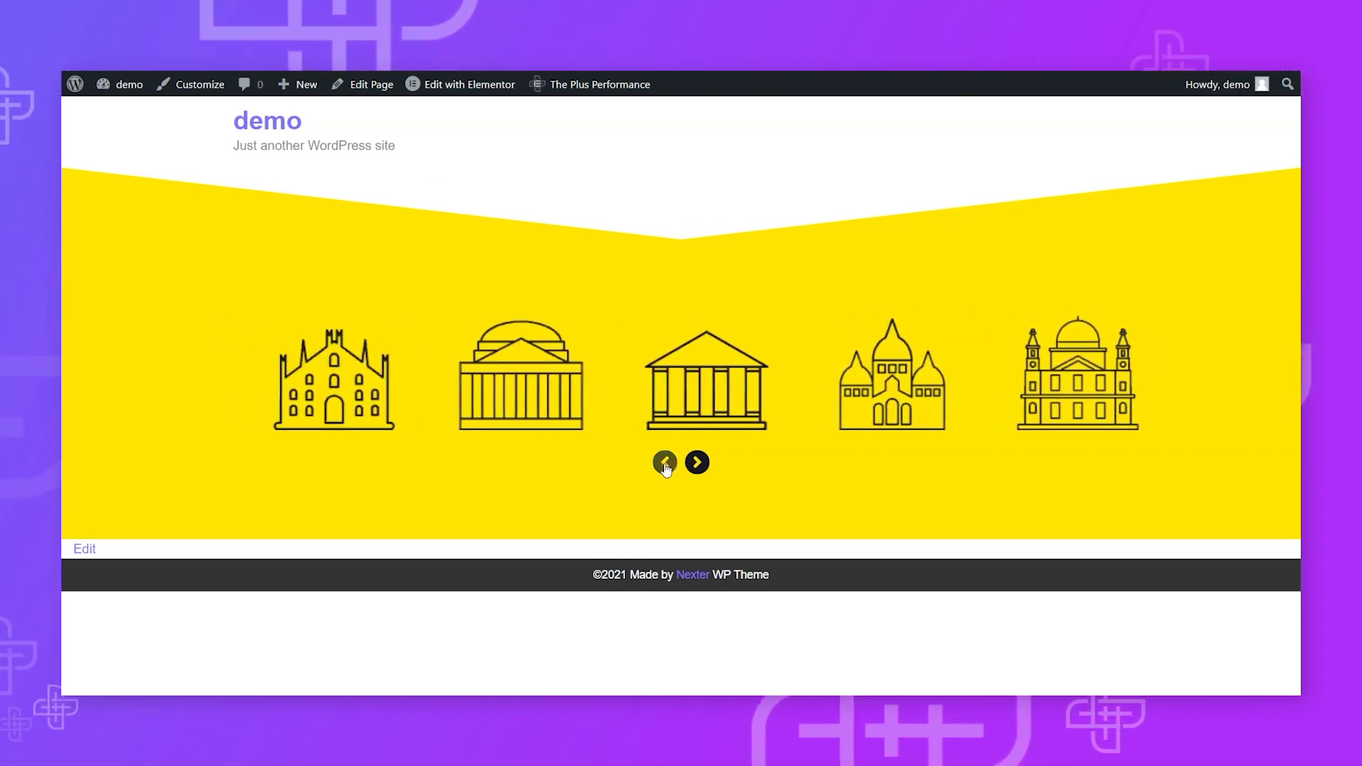
{"action": "left_click", "coordinate": [664, 462]}
{"action": "left_click", "coordinate": [665, 462]}
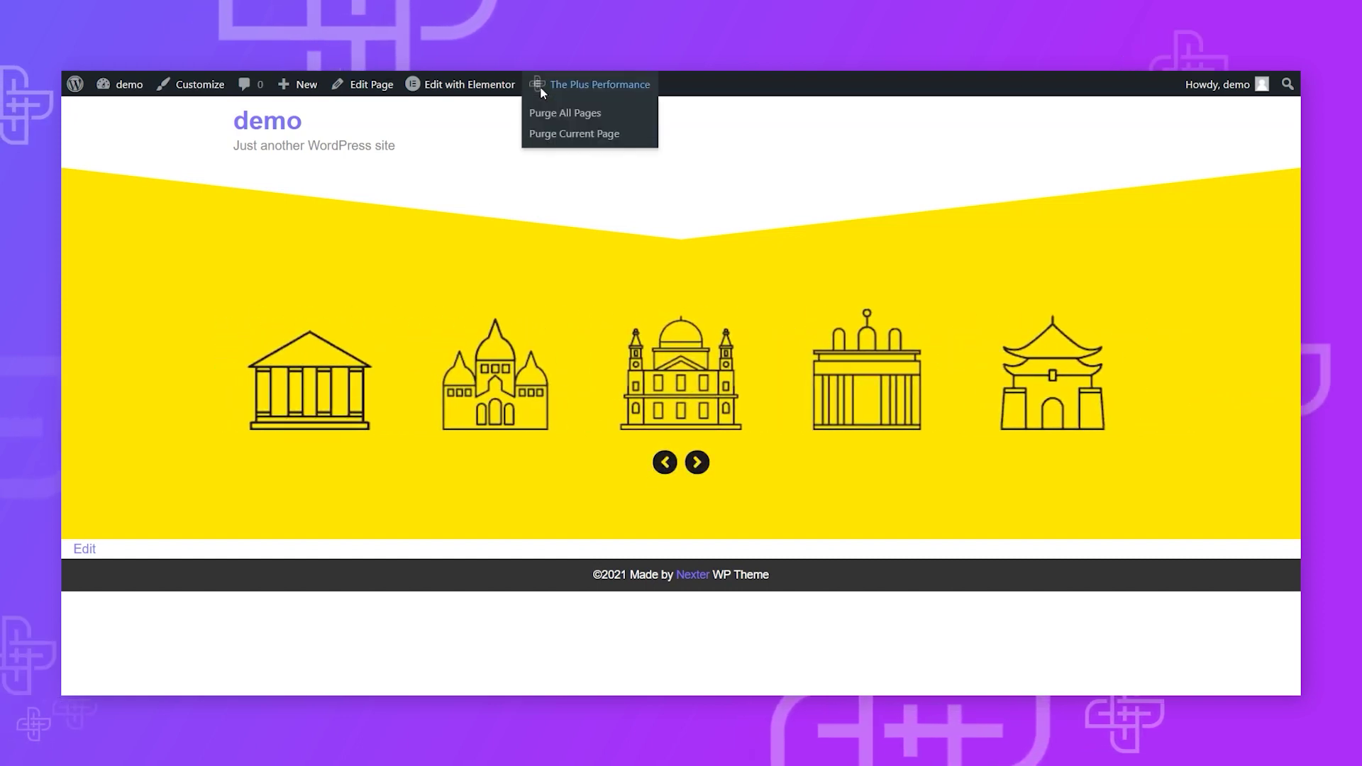
{"action": "left_click", "coordinate": [550, 117]}
{"action": "left_click", "coordinate": [743, 125]}
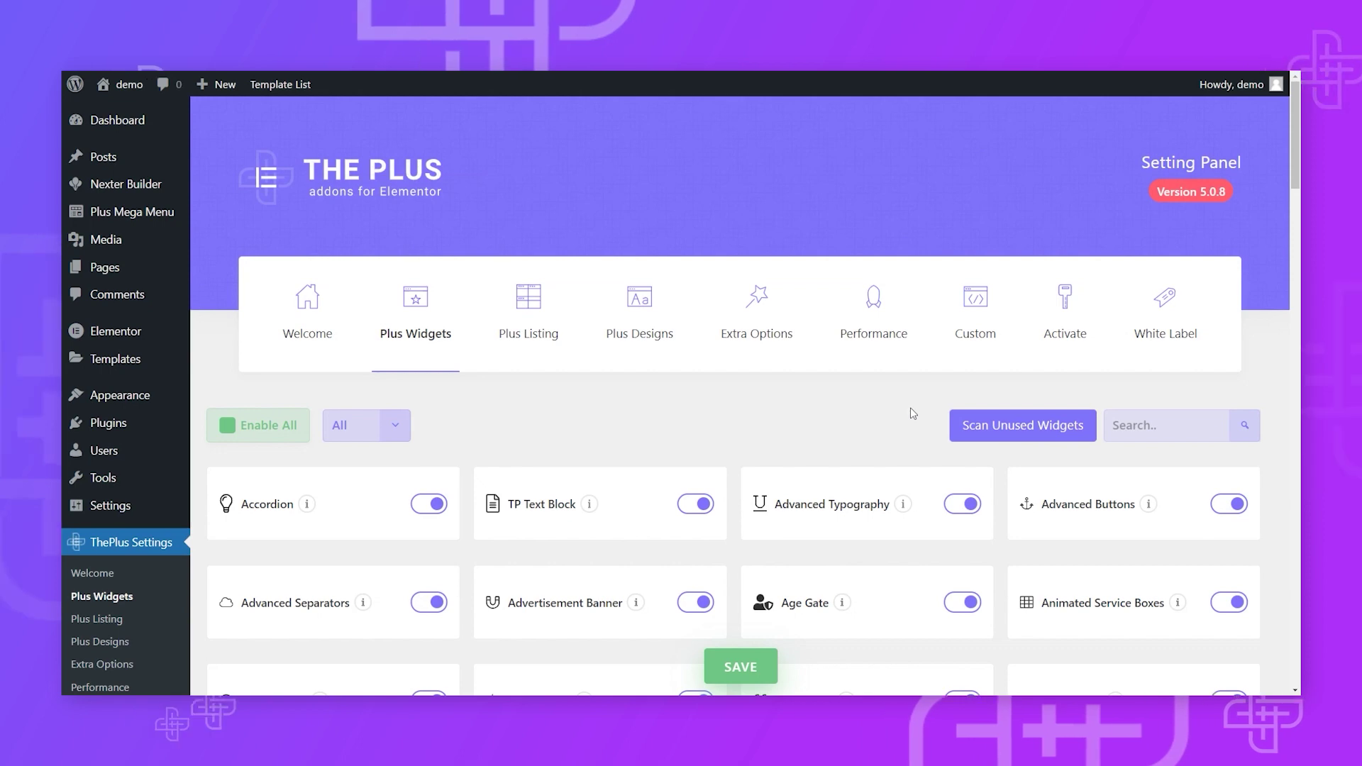
{"action": "scroll", "coordinate": [910, 410], "scroll_direction": "down", "scroll_amount": 12}
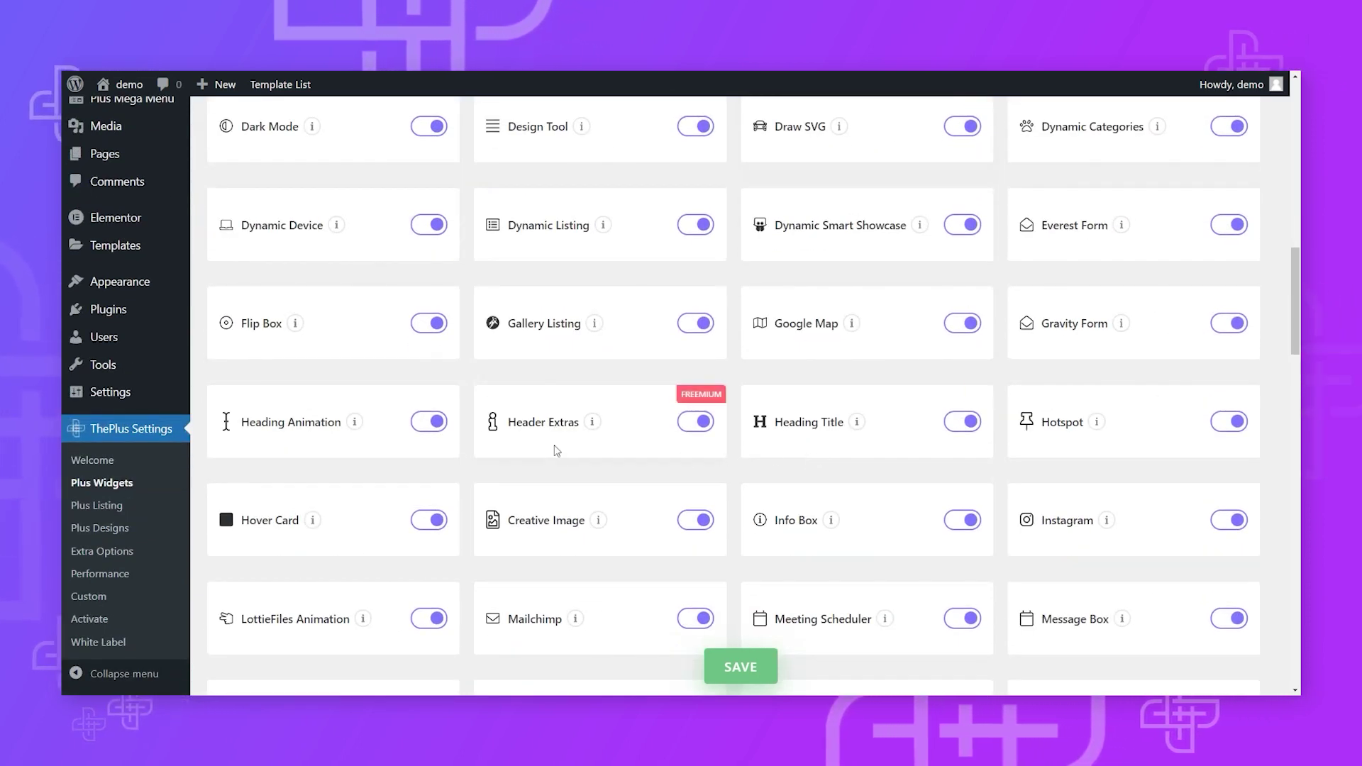
{"action": "scroll", "coordinate": [557, 451], "scroll_direction": "up", "scroll_amount": 12}
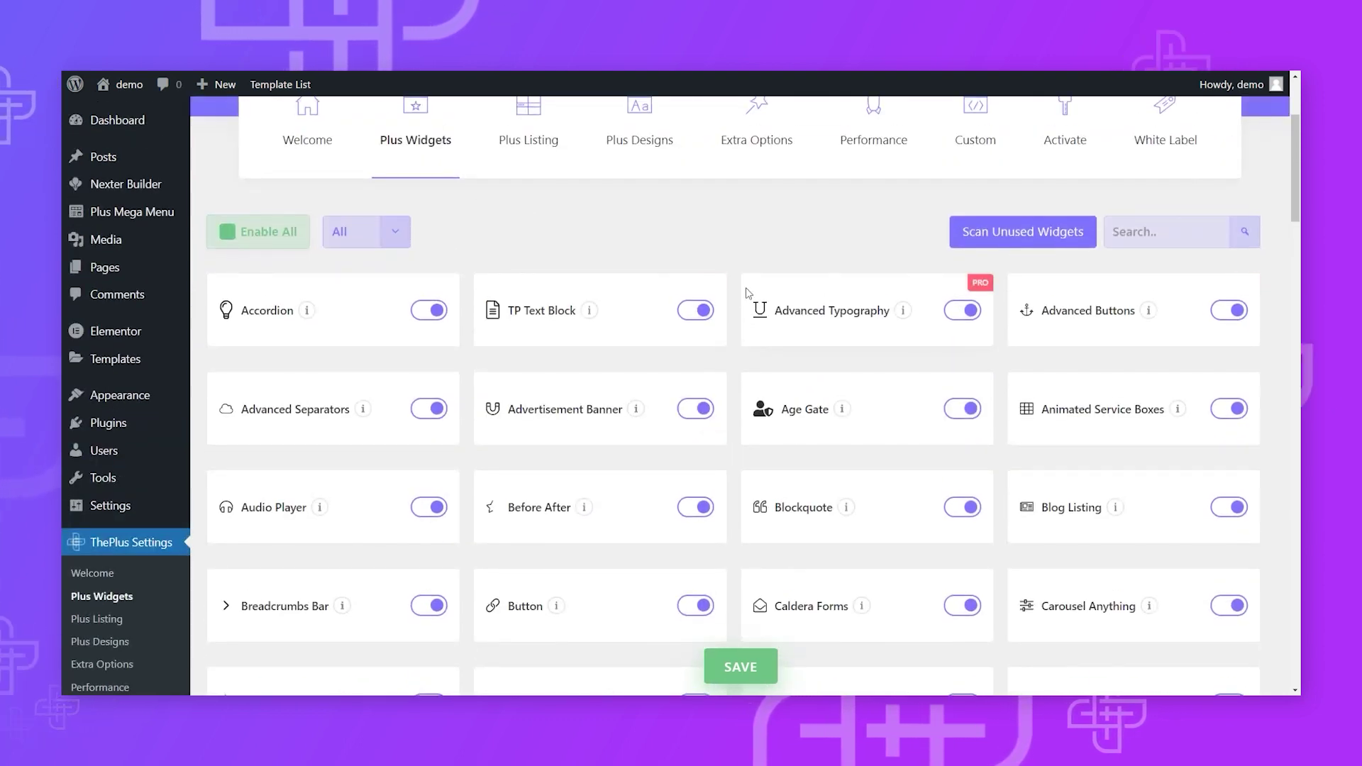
{"action": "scroll", "coordinate": [874, 307], "scroll_direction": "up", "scroll_amount": 3}
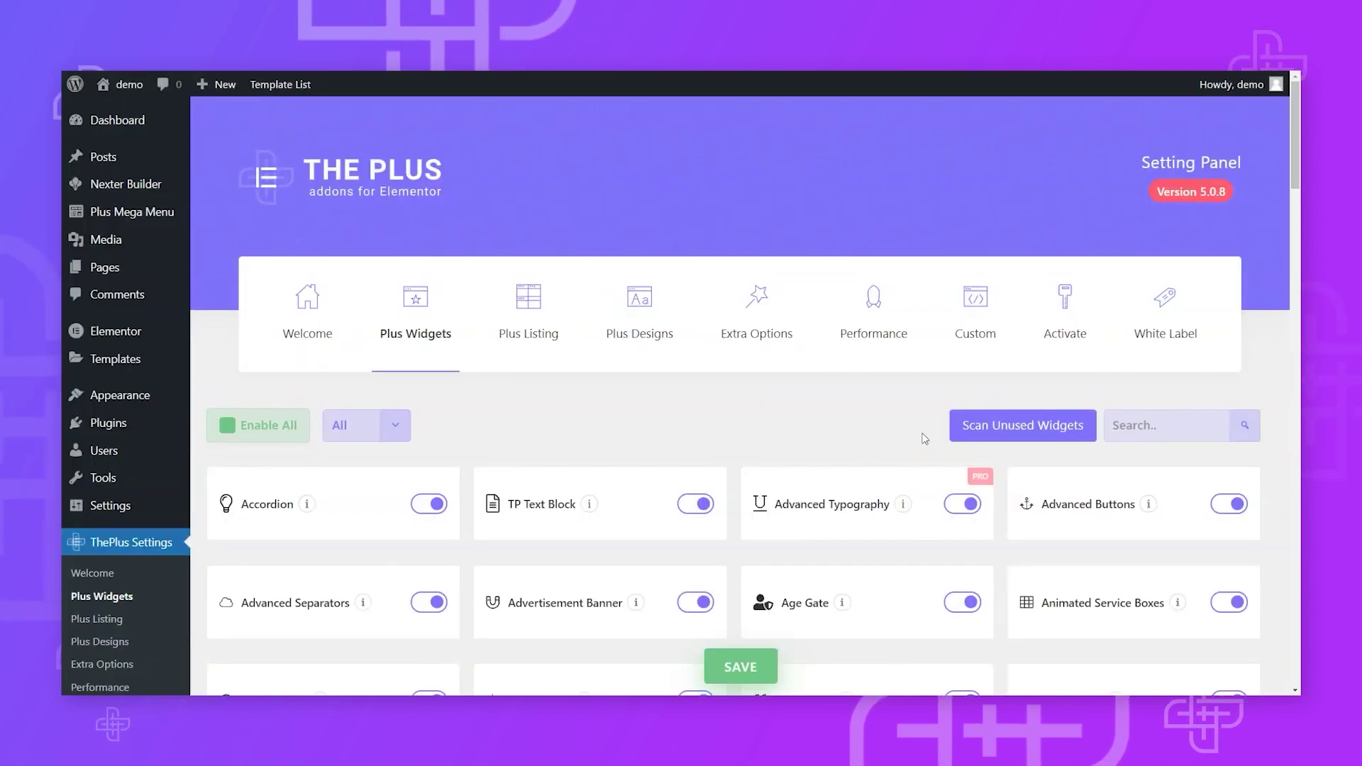
{"action": "scroll", "coordinate": [924, 439], "scroll_direction": "down", "scroll_amount": 5}
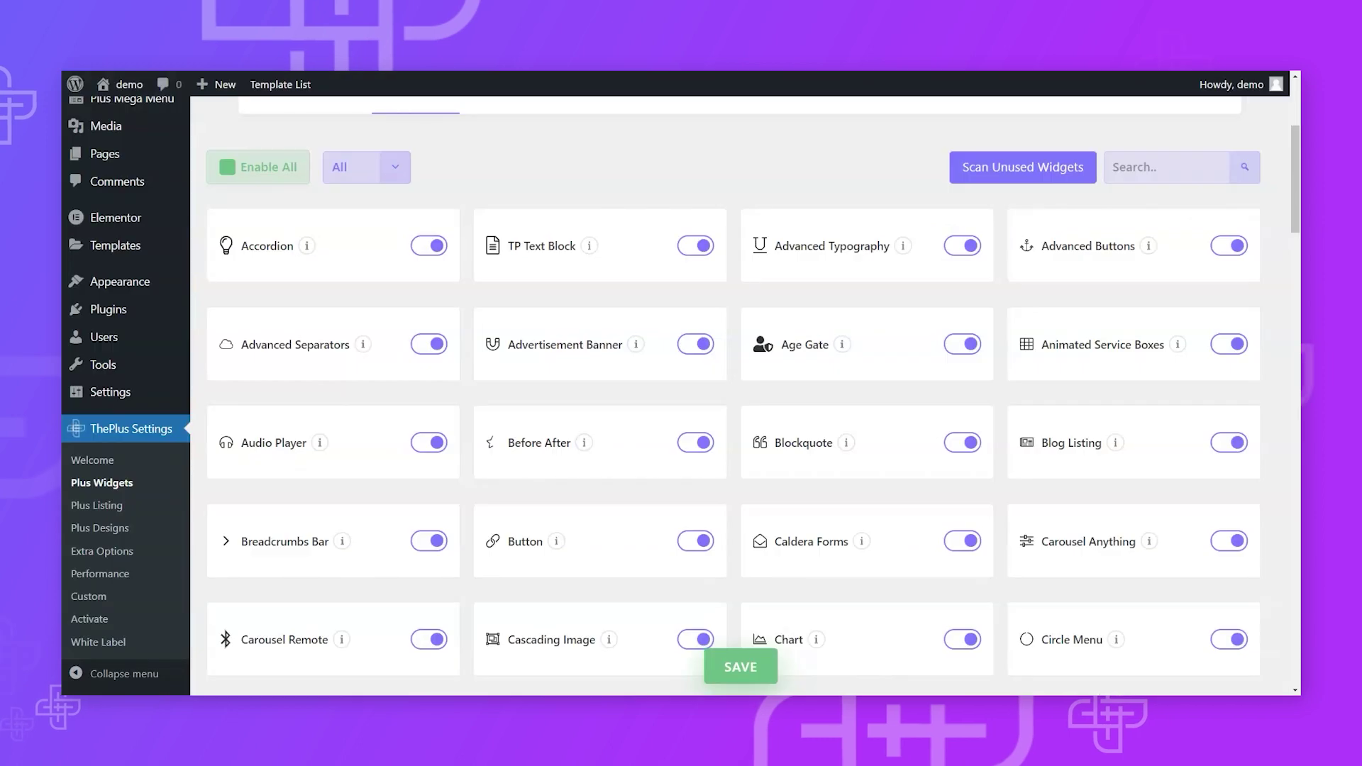
{"action": "scroll", "coordinate": [1002, 370], "scroll_direction": "up", "scroll_amount": 1}
{"action": "scroll", "coordinate": [1001, 370], "scroll_direction": "up", "scroll_amount": 3}
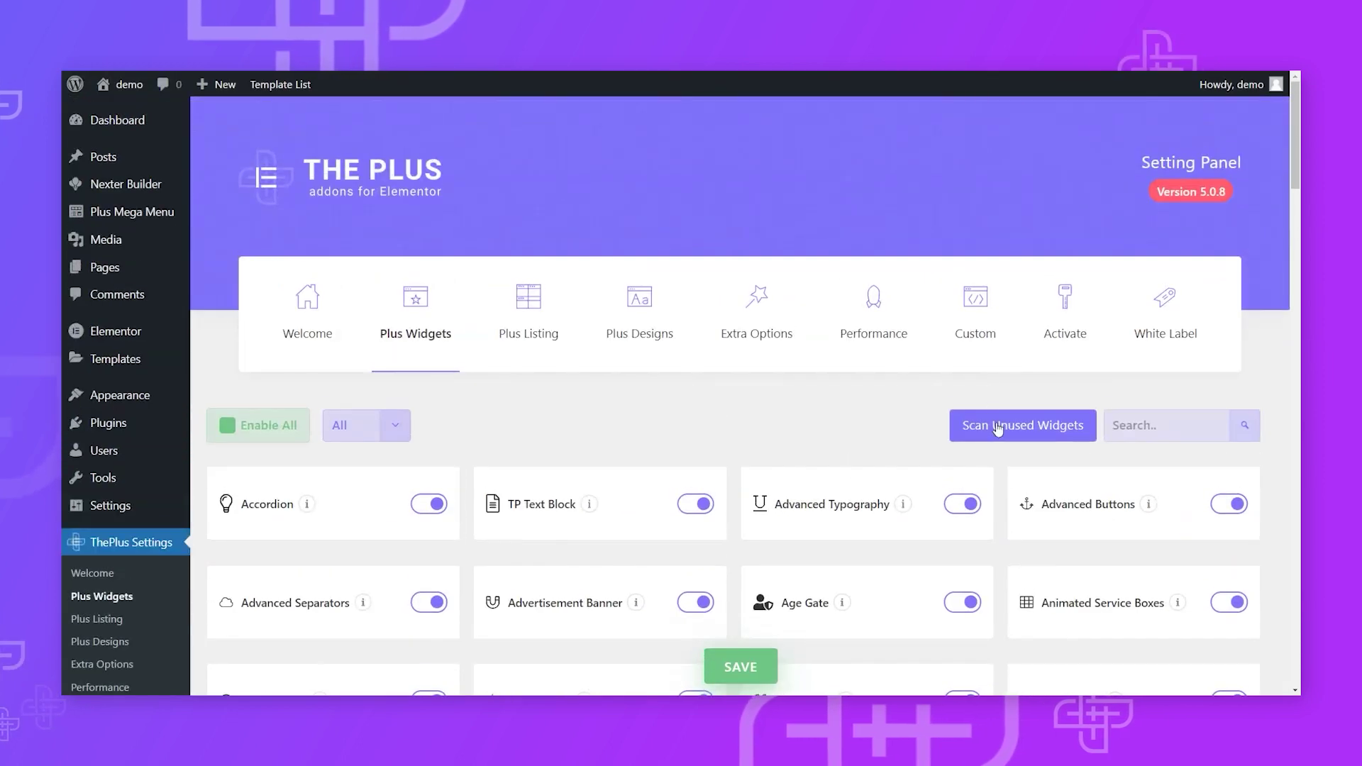
- Scan and disable the 104 unused widgets, keeping Gallery Listing on, then scroll to Plus Features
{"action": "left_click", "coordinate": [995, 427]}
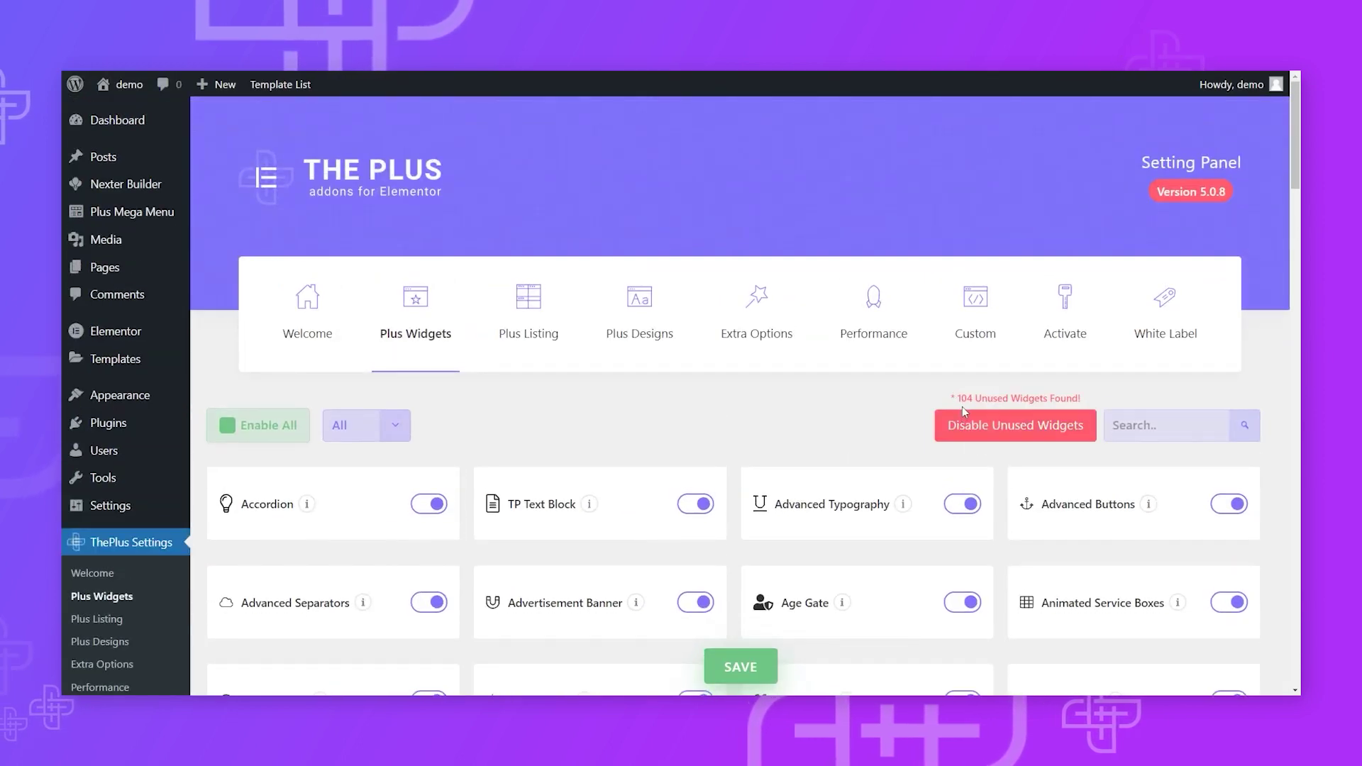
{"action": "left_click", "coordinate": [965, 430]}
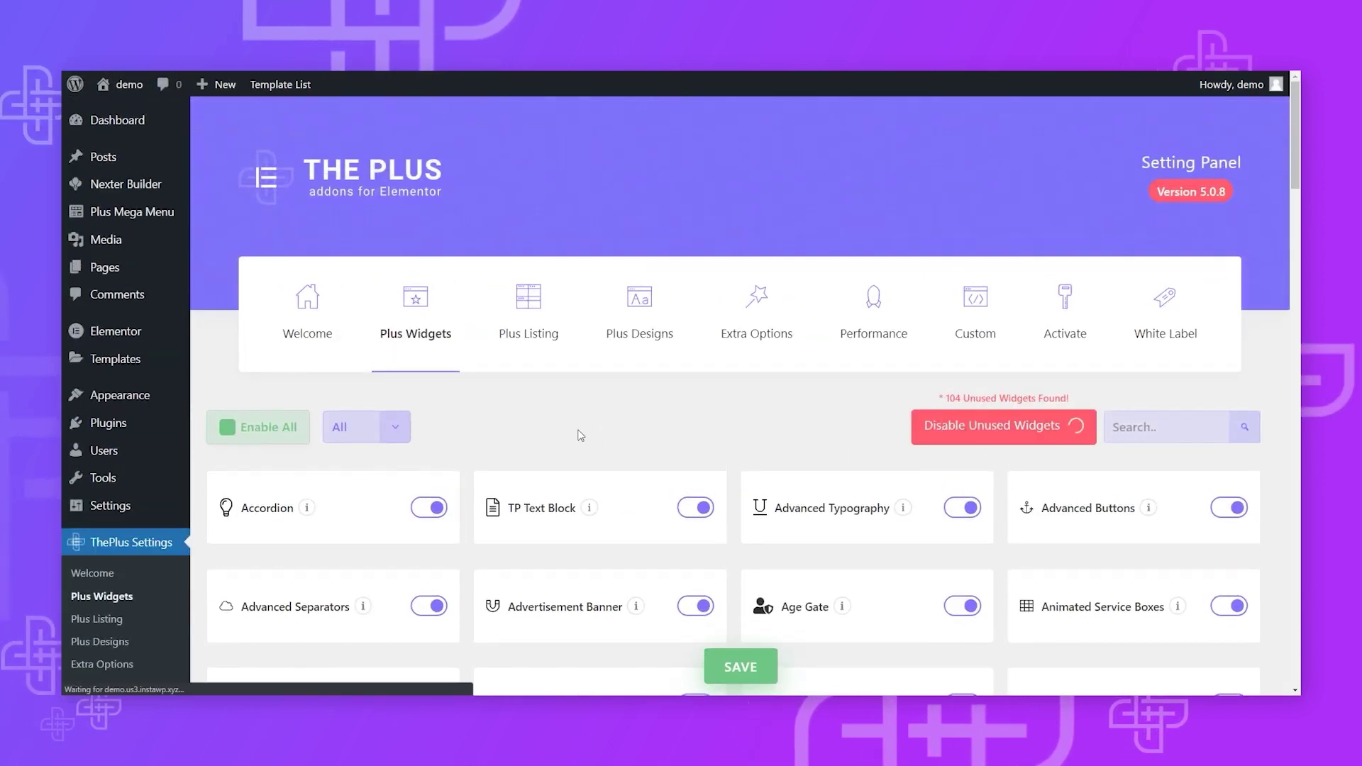
{"action": "scroll", "coordinate": [596, 420], "scroll_direction": "down", "scroll_amount": 15}
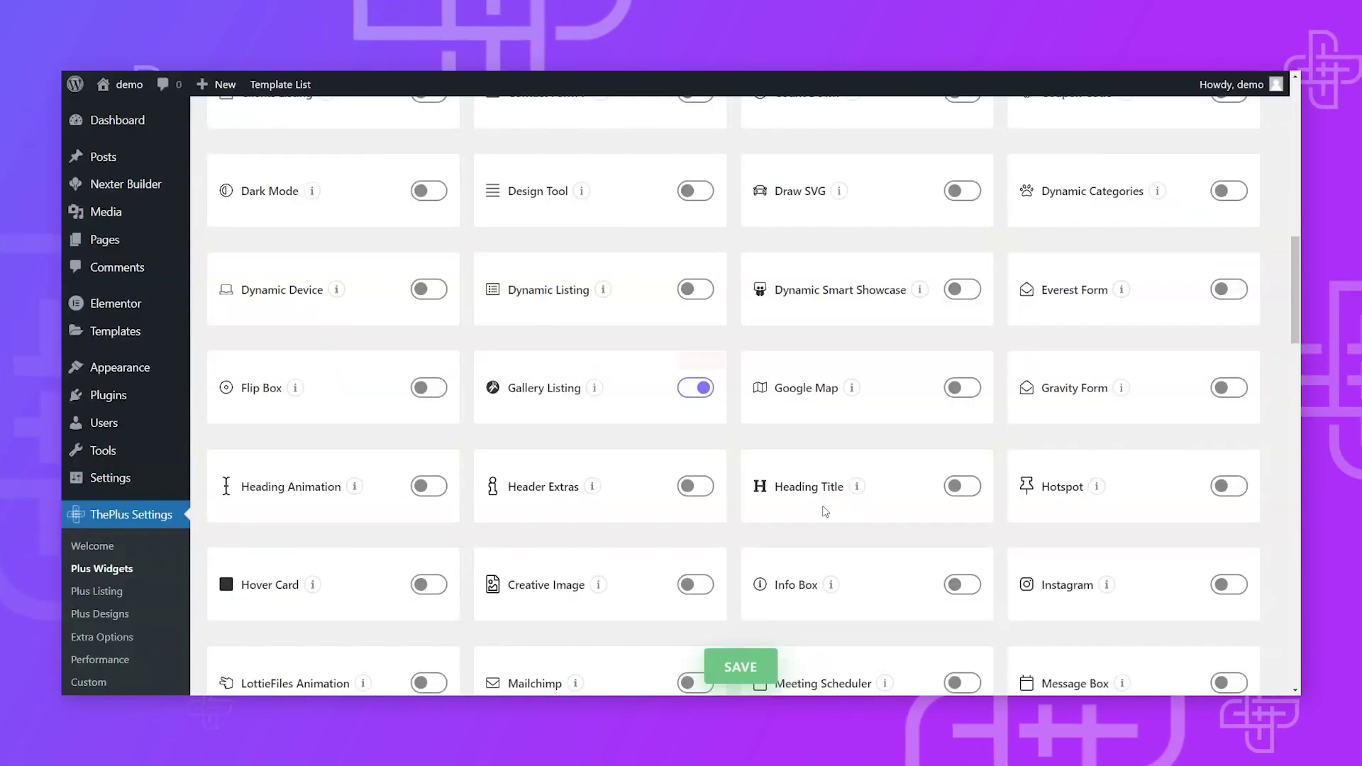
{"action": "scroll", "coordinate": [829, 512], "scroll_direction": "down", "scroll_amount": 20}
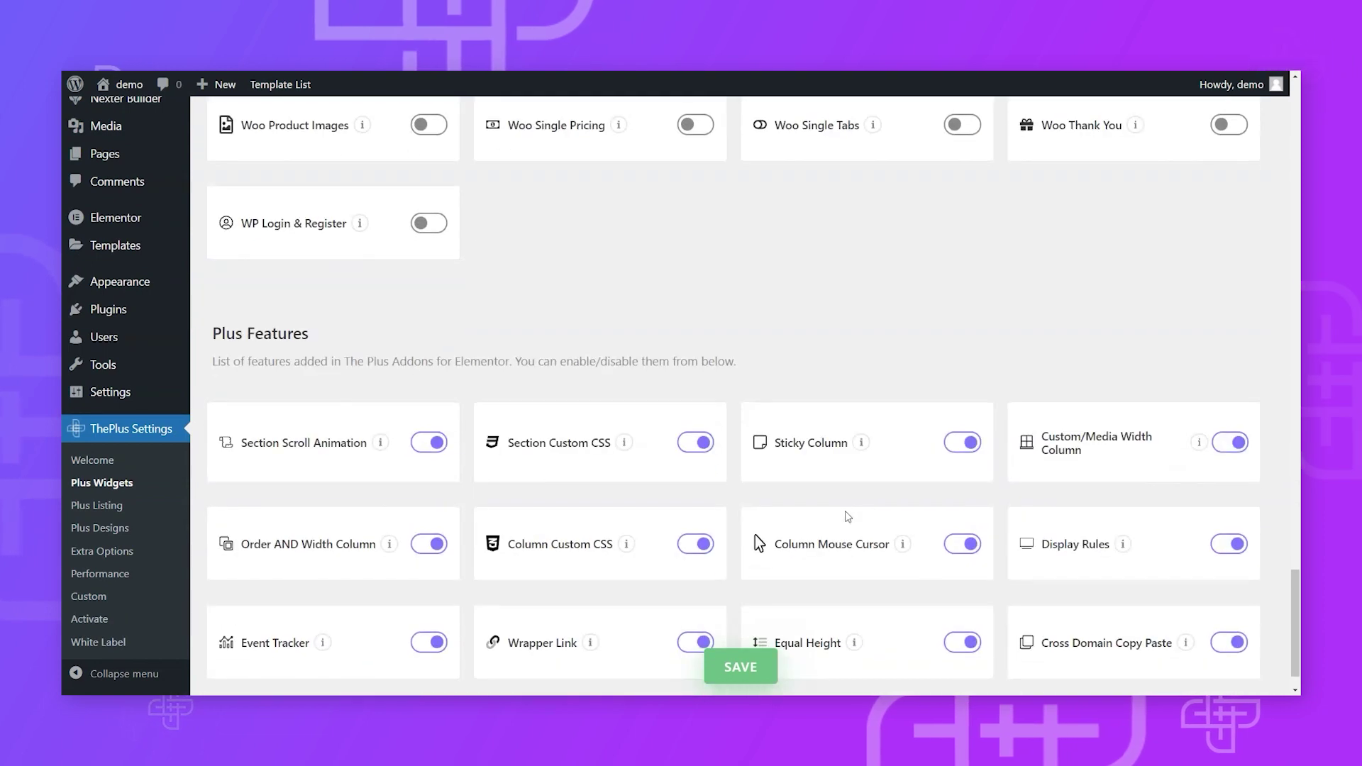
{"action": "scroll", "coordinate": [846, 516], "scroll_direction": "down", "scroll_amount": 1}
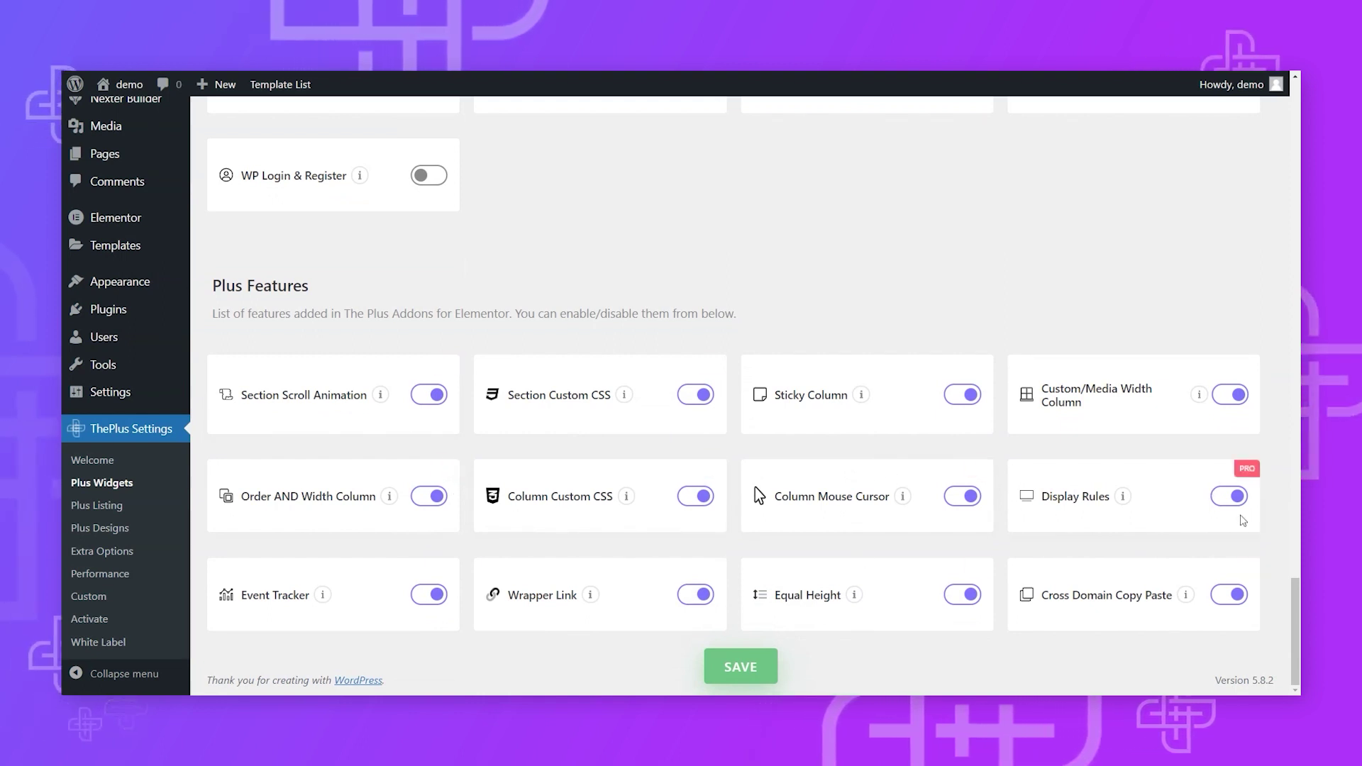
- Switch off Event Tracker, Section Scroll Animation, Column Mouse Cursor, Sticky Column, Custom Width Column and Display Rules
{"action": "left_click", "coordinate": [440, 596]}
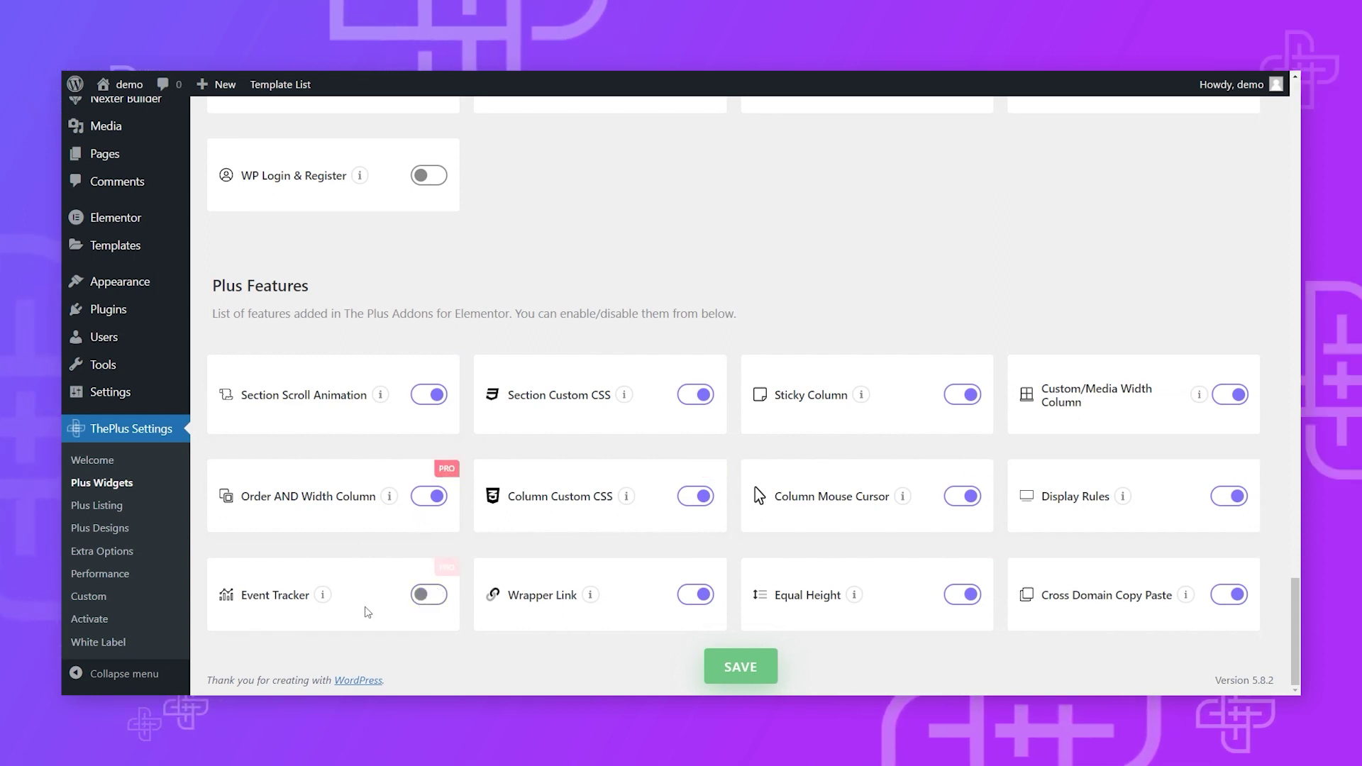
{"action": "triple_click", "coordinate": [287, 598]}
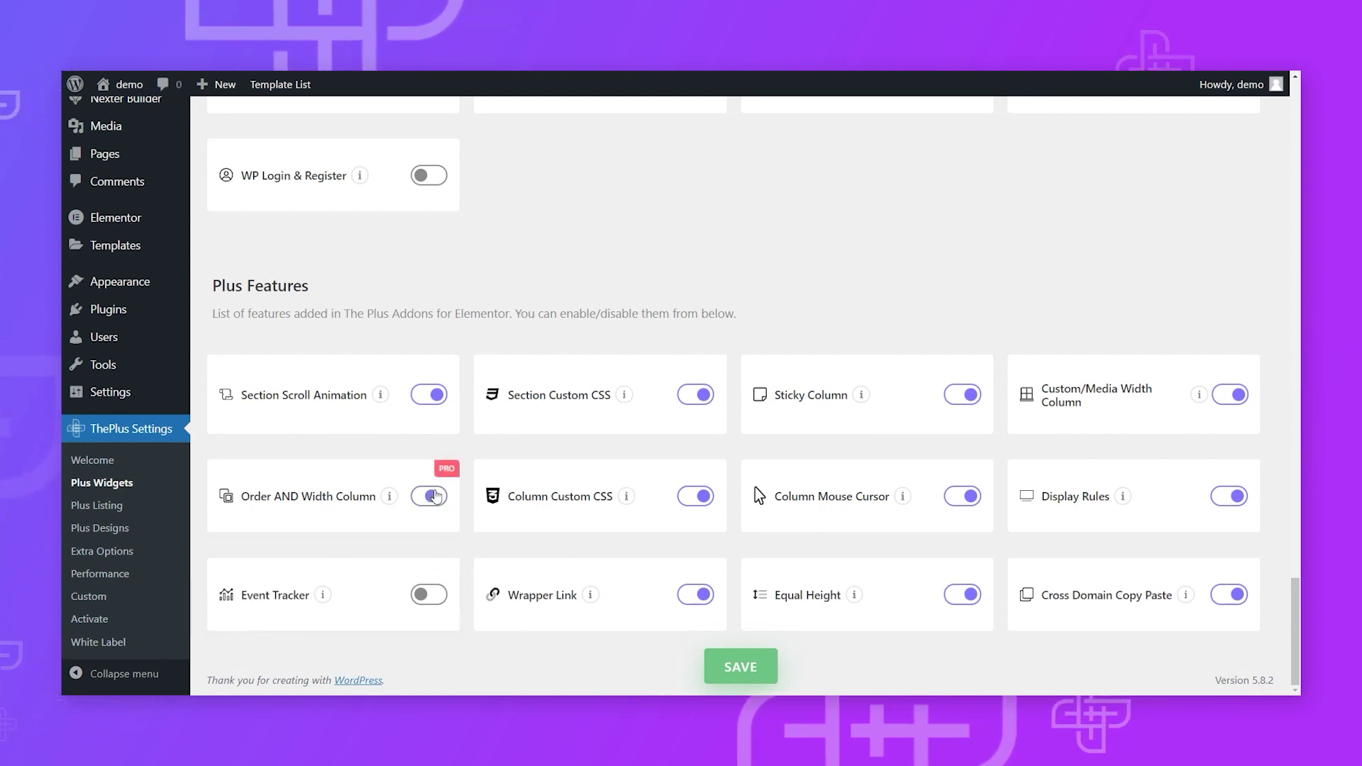
{"action": "left_click", "coordinate": [425, 402]}
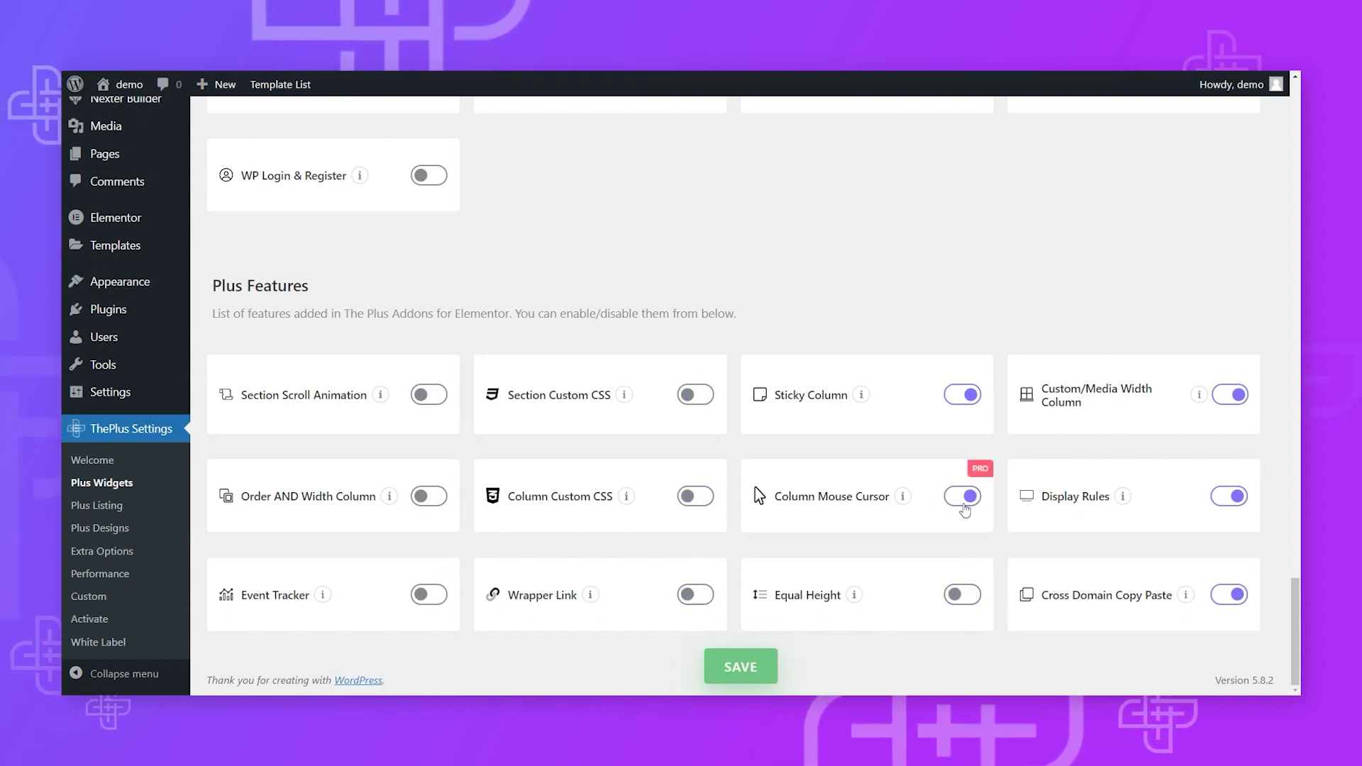
{"action": "left_click", "coordinate": [963, 505]}
{"action": "left_click", "coordinate": [962, 396]}
{"action": "left_click", "coordinate": [1229, 395]}
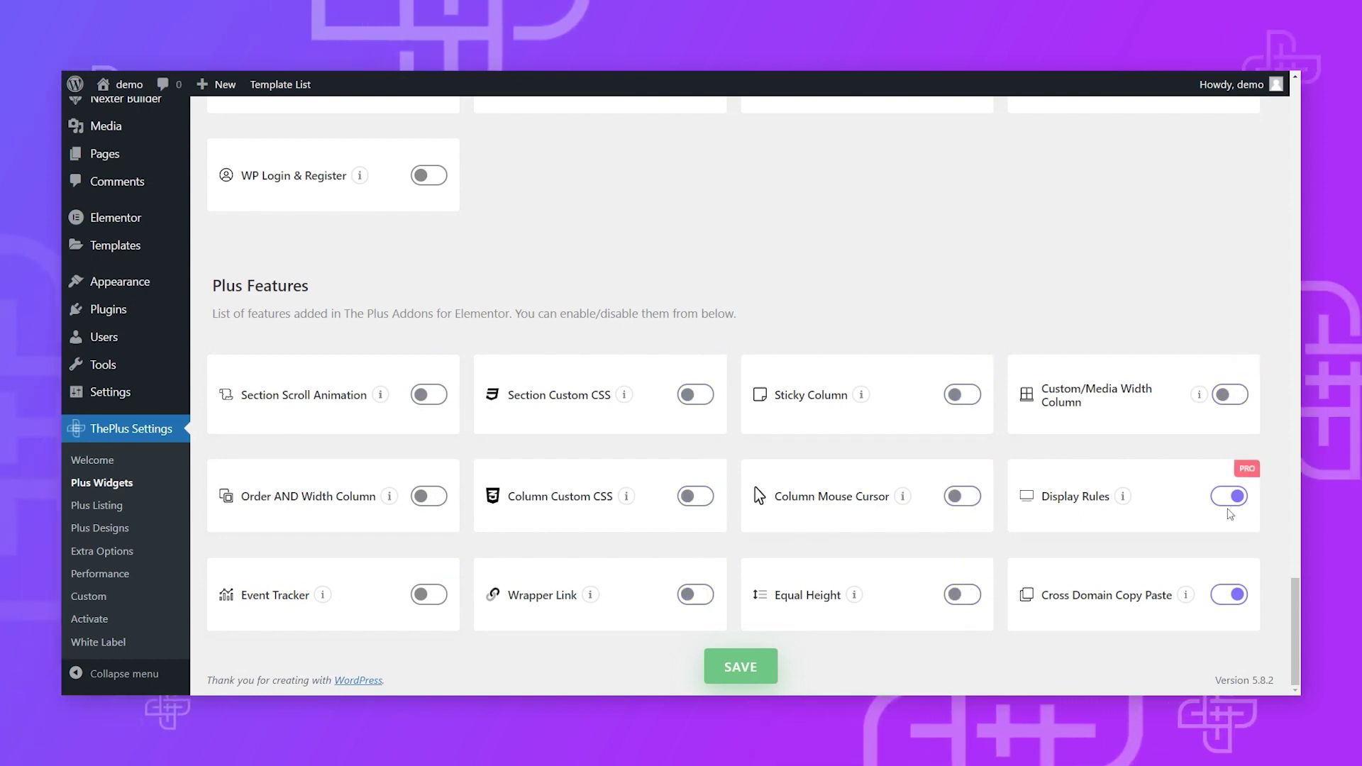
{"action": "left_click", "coordinate": [1229, 498]}
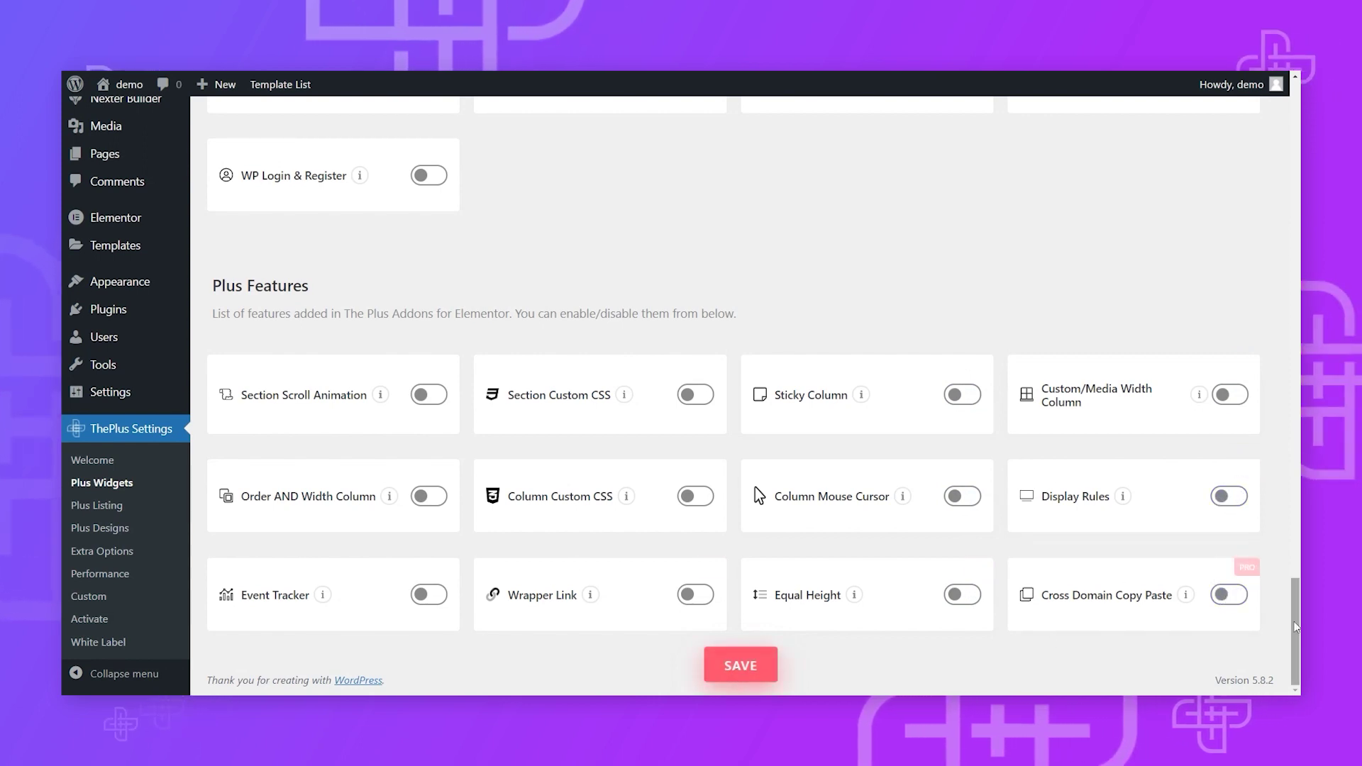
{"action": "scroll", "coordinate": [575, 562], "scroll_direction": "up", "scroll_amount": 20}
{"action": "scroll", "coordinate": [779, 474], "scroll_direction": "down", "scroll_amount": 1}
{"action": "scroll", "coordinate": [776, 470], "scroll_direction": "down", "scroll_amount": 10}
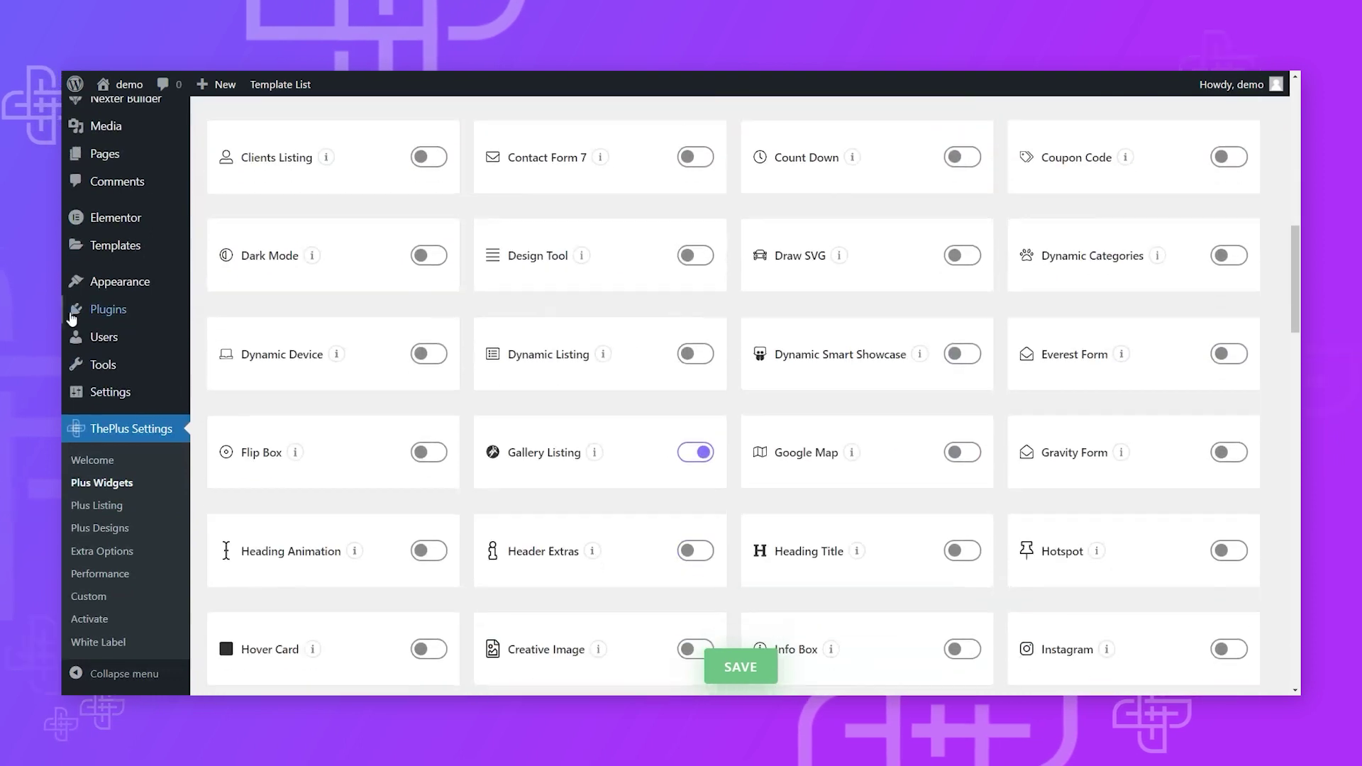
- Scroll through the Plus Widgets list, then run Scan Unused Widgets again
{"action": "scroll", "coordinate": [657, 392], "scroll_direction": "up", "scroll_amount": 10}
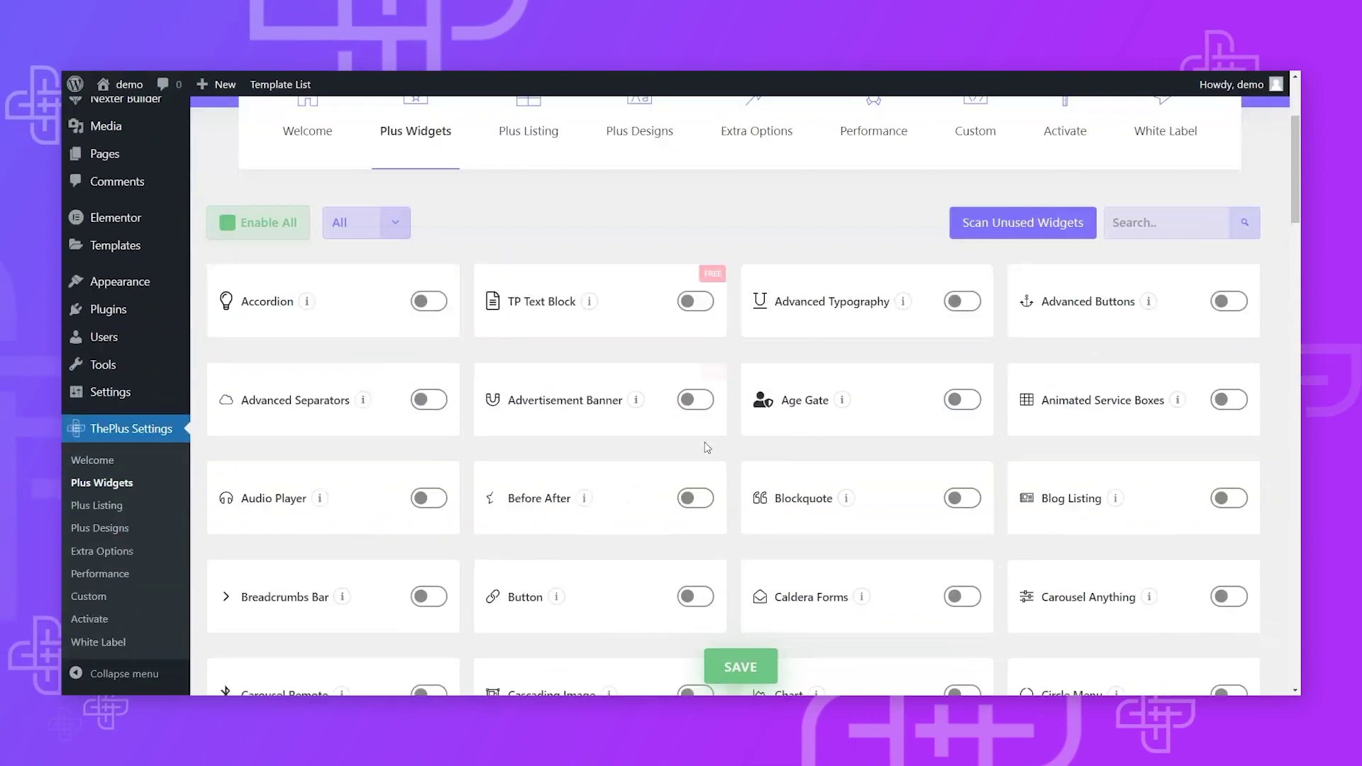
{"action": "scroll", "coordinate": [667, 461], "scroll_direction": "down", "scroll_amount": 15}
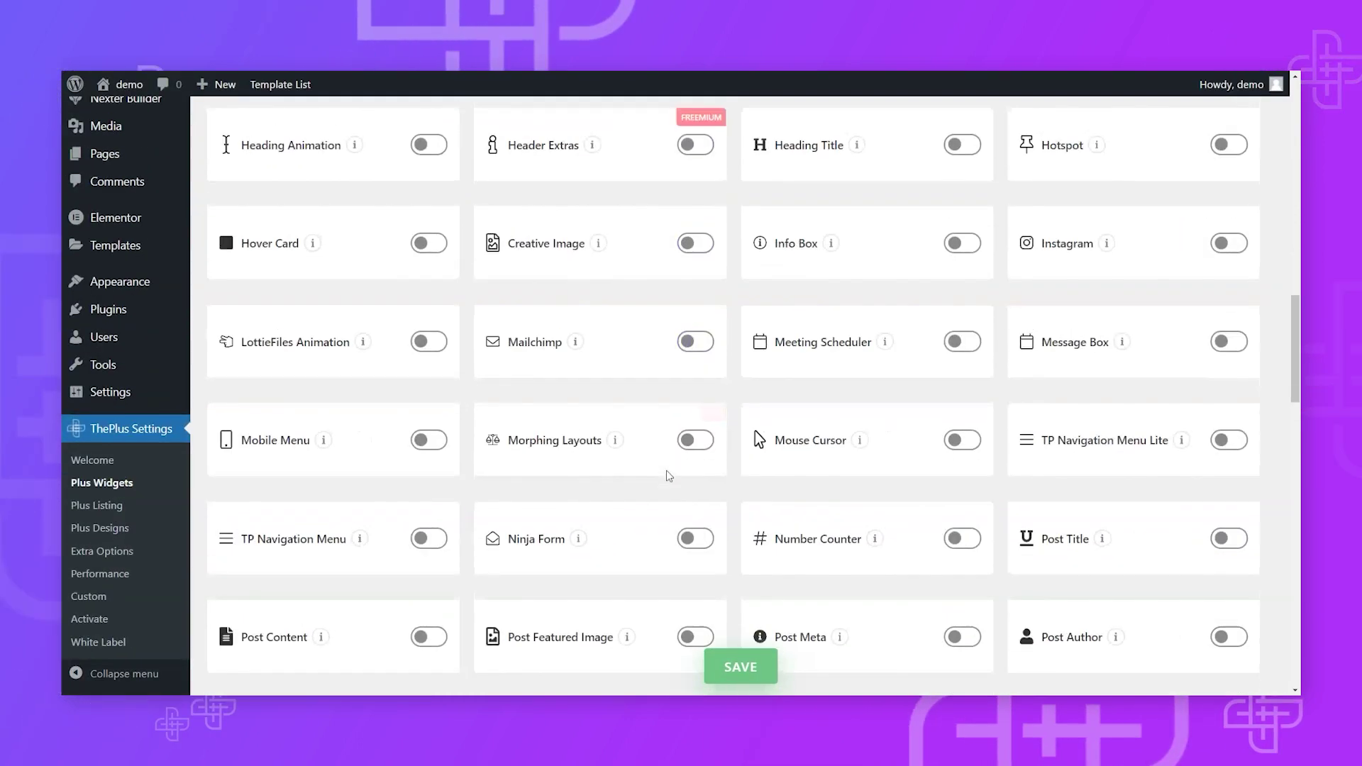
{"action": "scroll", "coordinate": [673, 470], "scroll_direction": "down", "scroll_amount": 12}
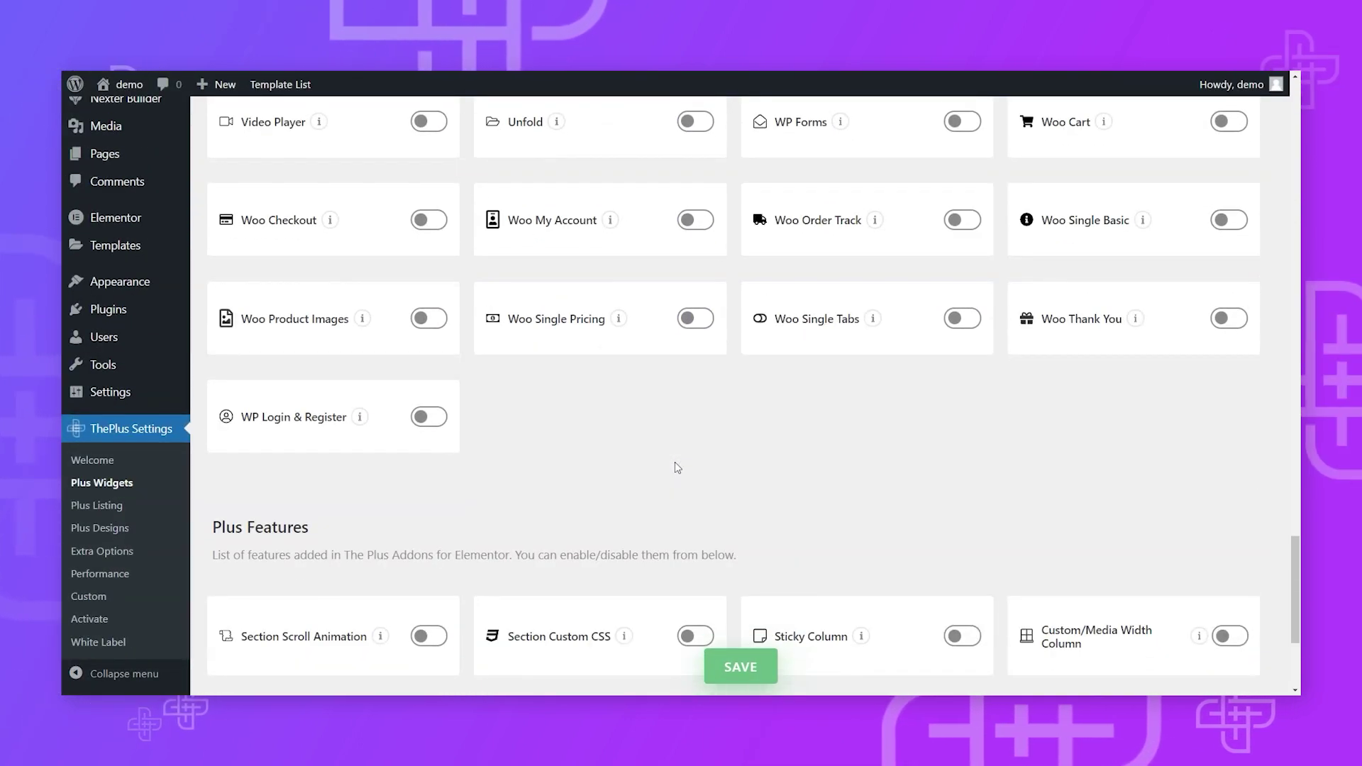
{"action": "scroll", "coordinate": [693, 440], "scroll_direction": "up", "scroll_amount": 12}
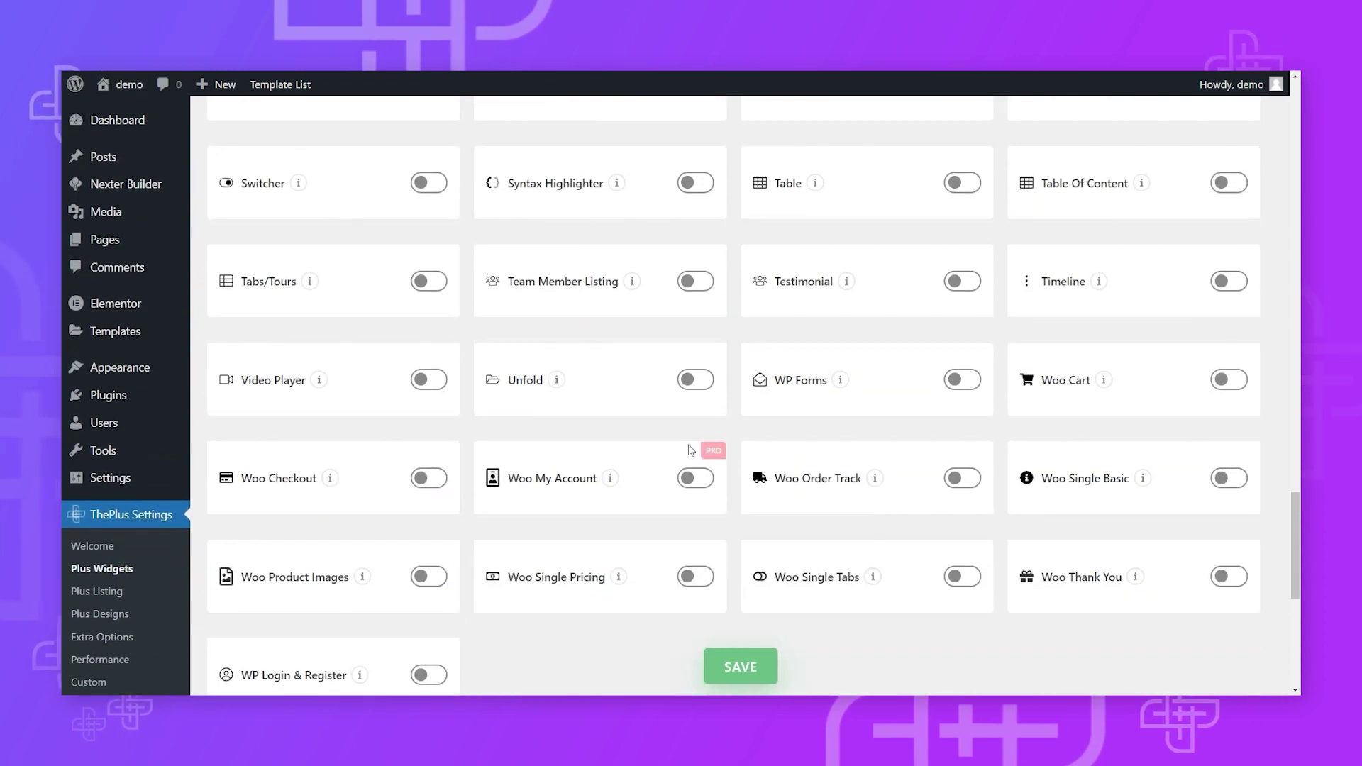
{"action": "scroll", "coordinate": [689, 460], "scroll_direction": "up", "scroll_amount": 10}
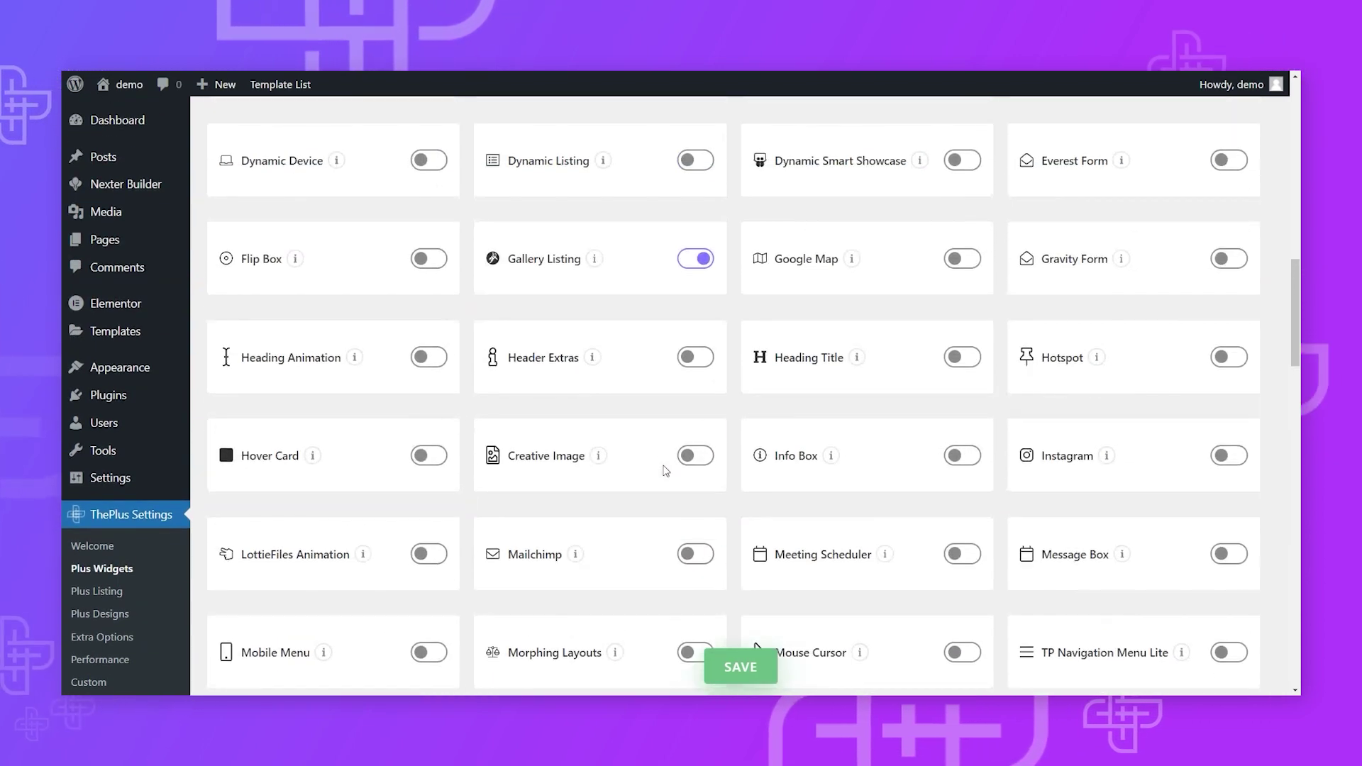
{"action": "scroll", "coordinate": [669, 442], "scroll_direction": "up", "scroll_amount": 8}
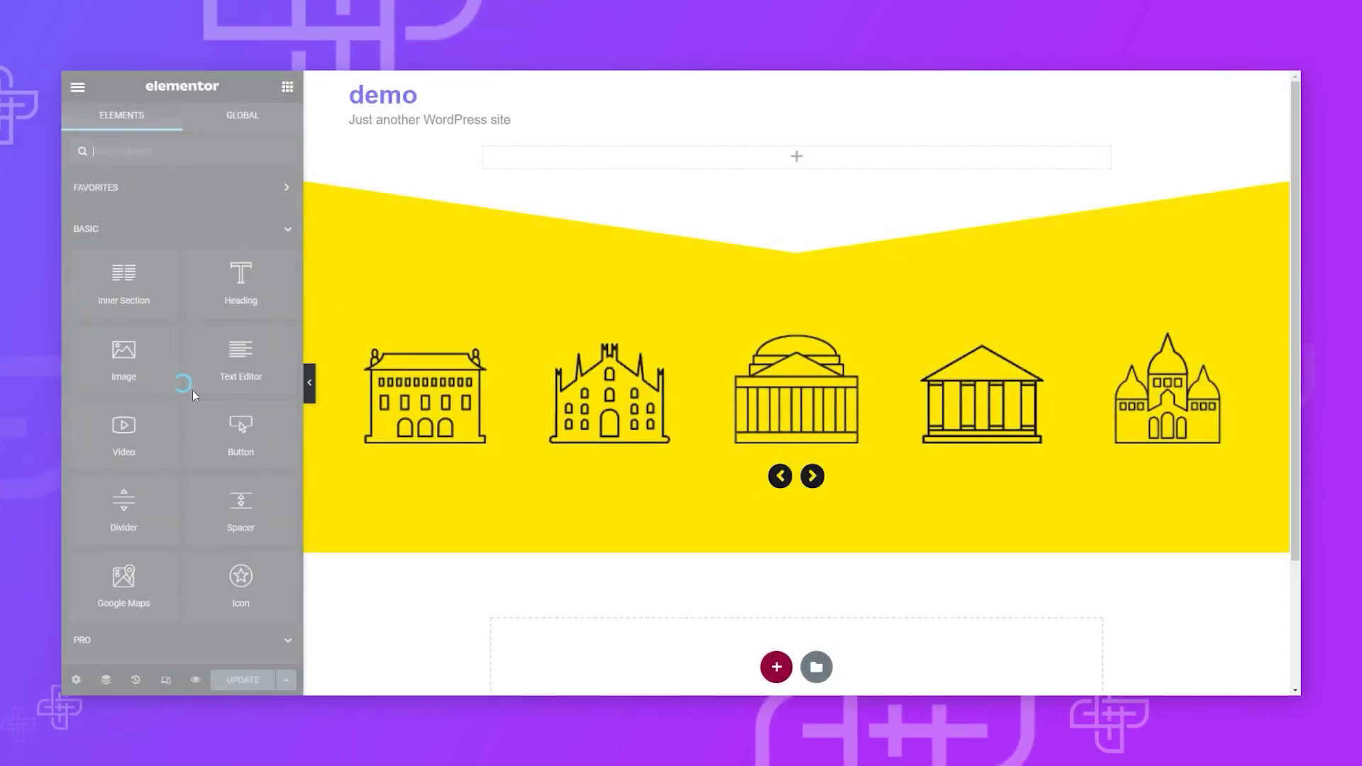
{"action": "scroll", "coordinate": [271, 352], "scroll_direction": "down", "scroll_amount": 5}
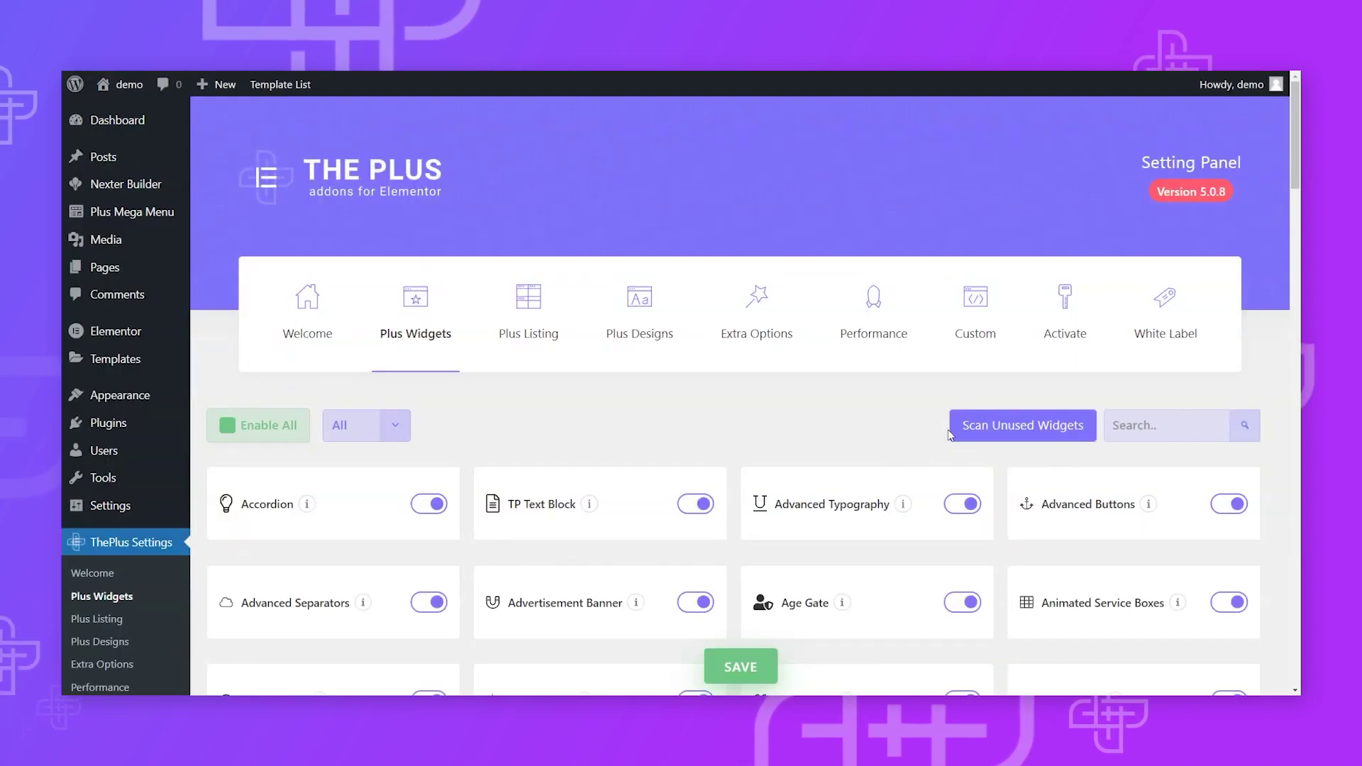
{"action": "left_click", "coordinate": [951, 429]}
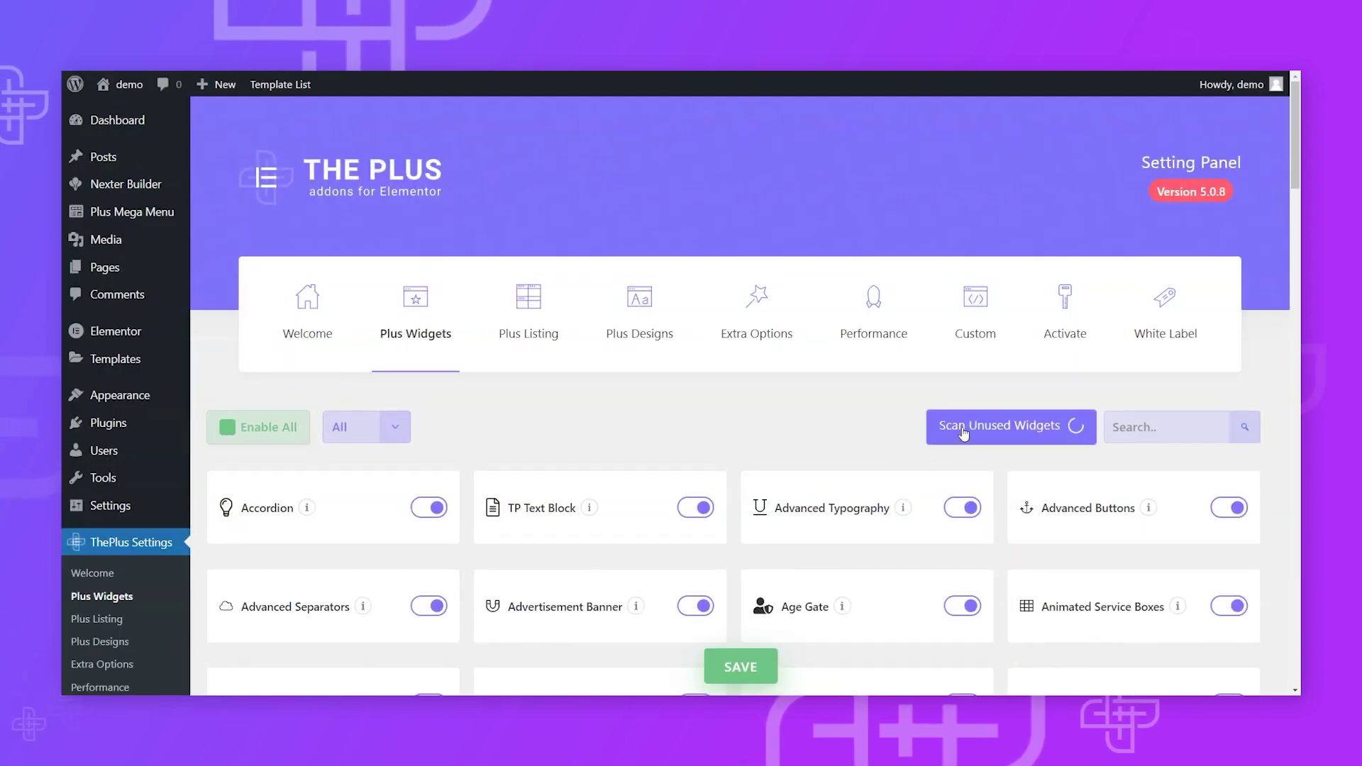
{"action": "left_click", "coordinate": [961, 428]}
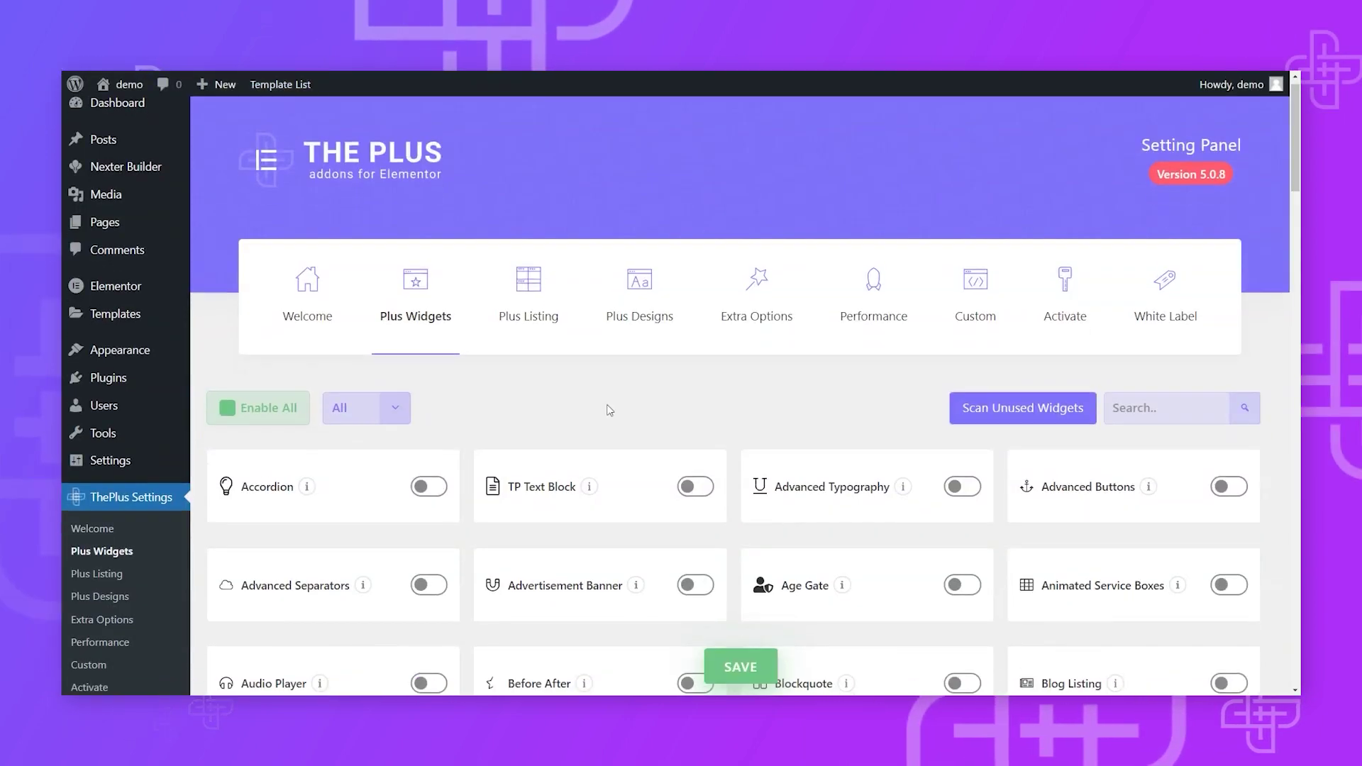
{"action": "scroll", "coordinate": [606, 410], "scroll_direction": "down", "scroll_amount": 5}
{"action": "scroll", "coordinate": [606, 411], "scroll_direction": "down", "scroll_amount": 12}
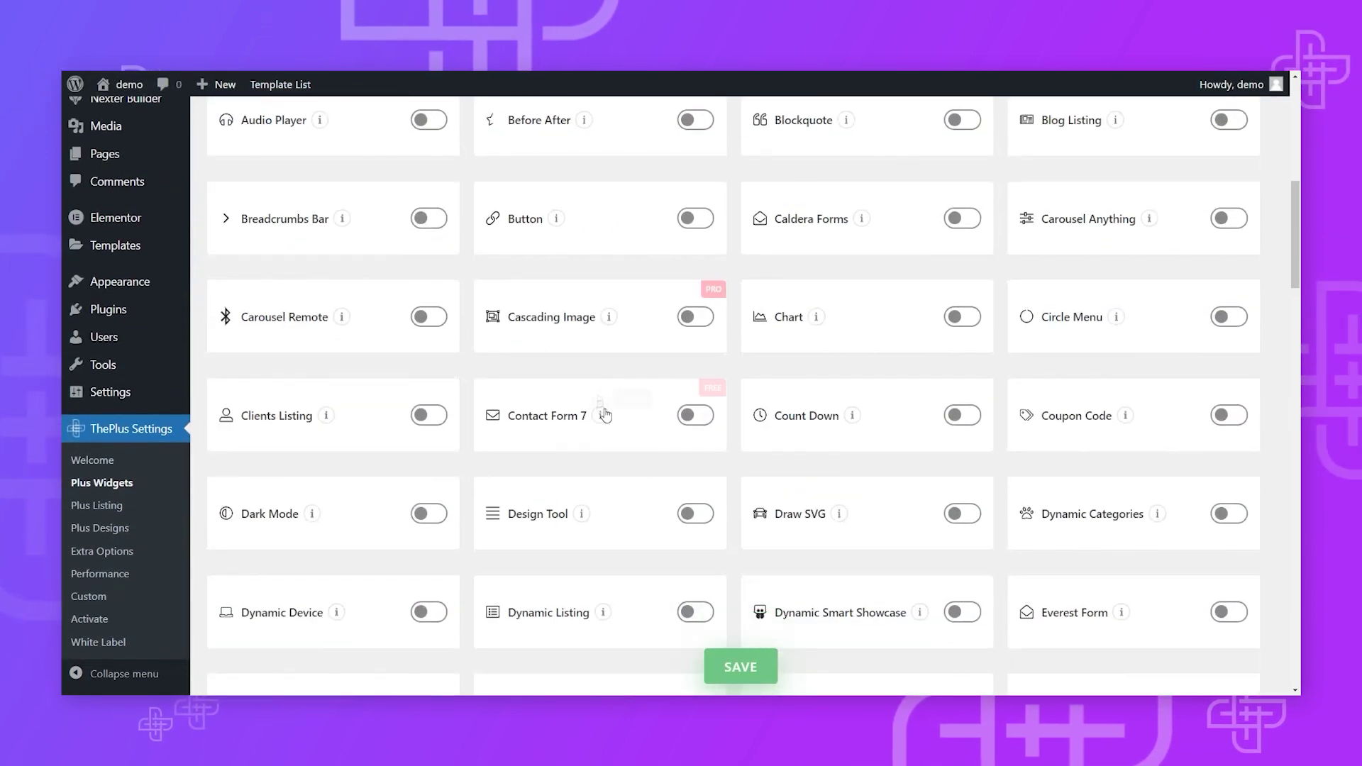
{"action": "scroll", "coordinate": [608, 383], "scroll_direction": "down", "scroll_amount": 8}
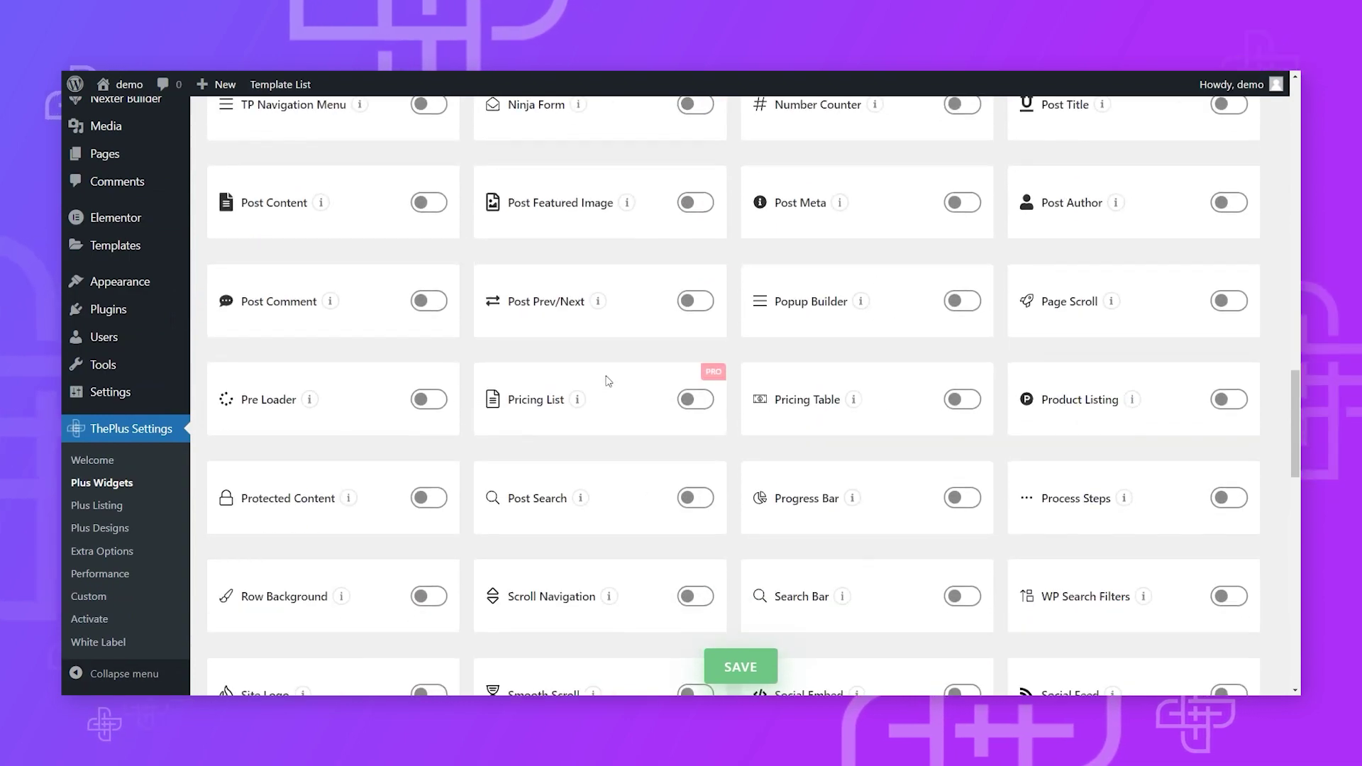
{"action": "scroll", "coordinate": [606, 381], "scroll_direction": "up", "scroll_amount": 5}
{"action": "scroll", "coordinate": [560, 383], "scroll_direction": "up", "scroll_amount": 15}
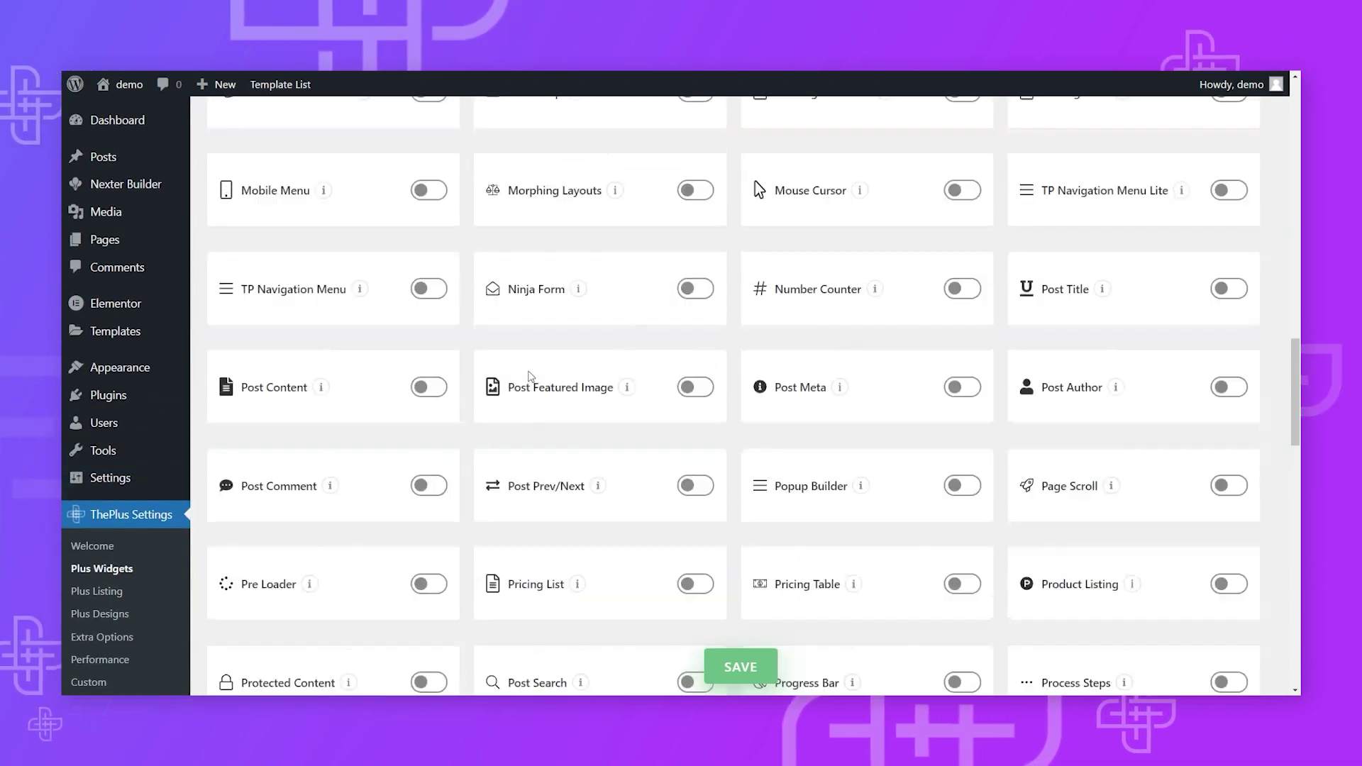
{"action": "scroll", "coordinate": [249, 295], "scroll_direction": "up", "scroll_amount": 5}
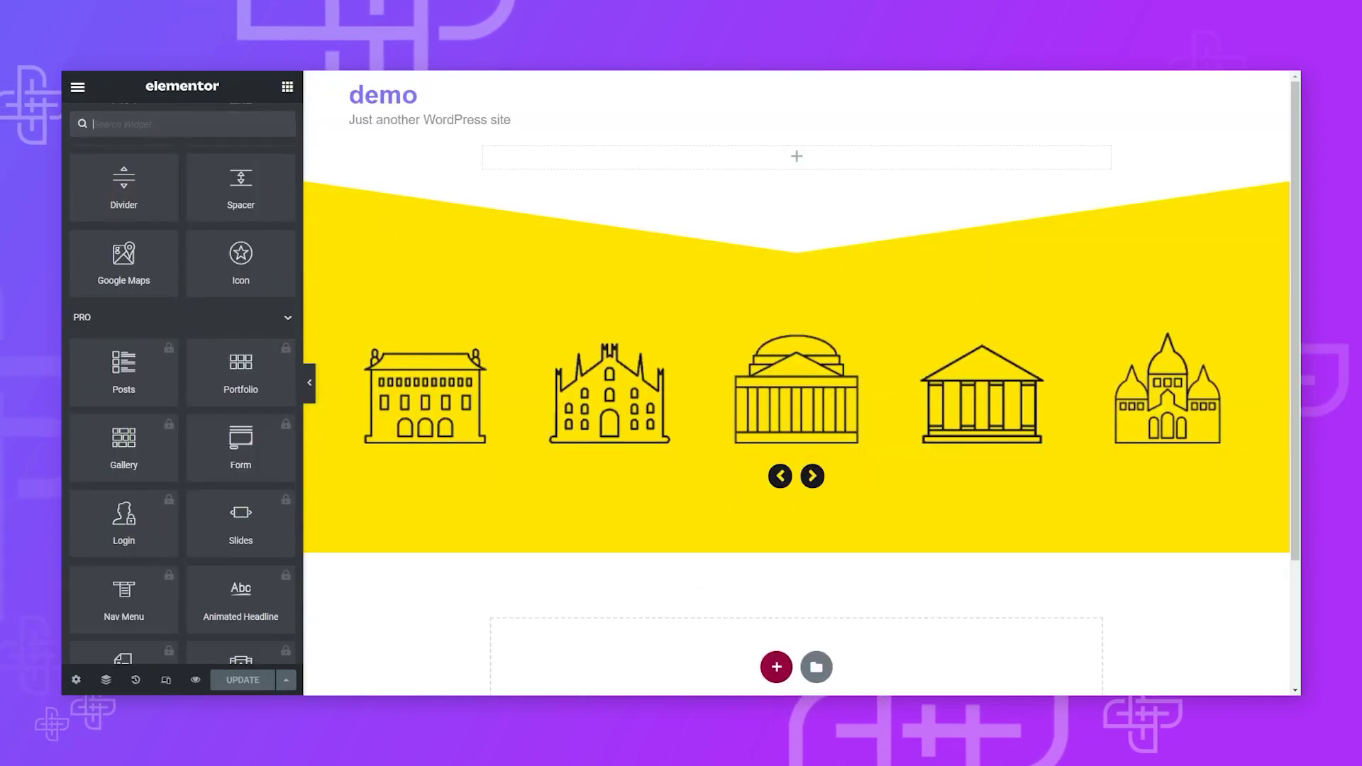
{"action": "scroll", "coordinate": [229, 400], "scroll_direction": "up", "scroll_amount": 10}
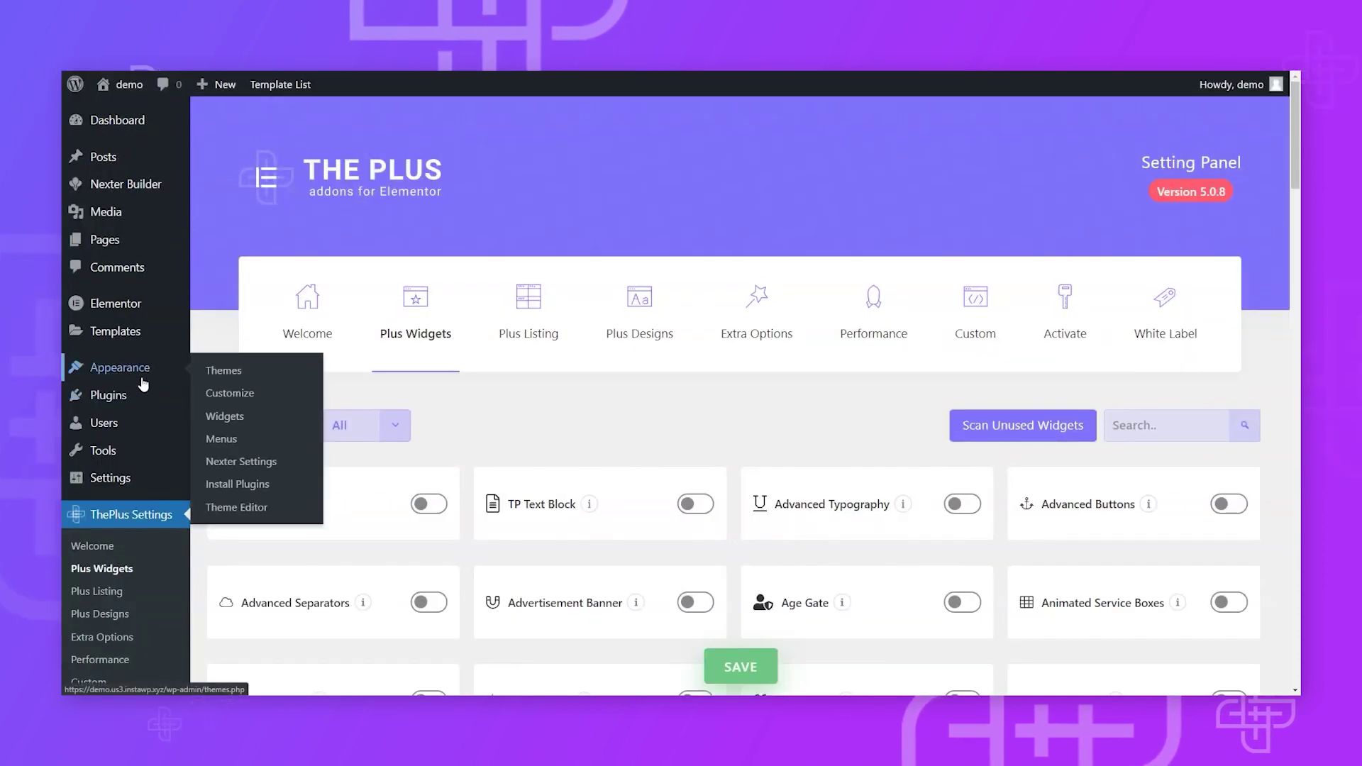
{"action": "mouse_move", "coordinate": [116, 490]}
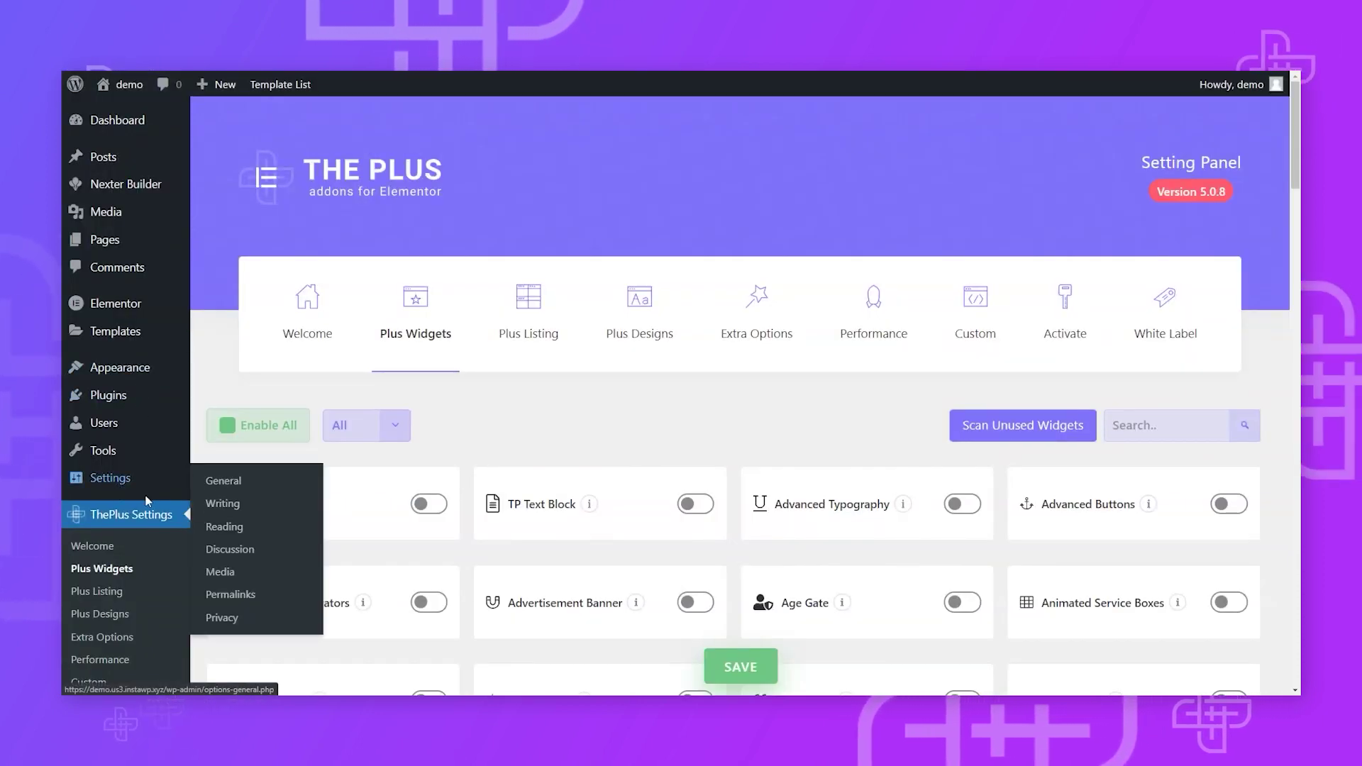
{"action": "scroll", "coordinate": [142, 475], "scroll_direction": "down", "scroll_amount": 4}
{"action": "scroll", "coordinate": [113, 383], "scroll_direction": "up", "scroll_amount": 2}
{"action": "mouse_move", "coordinate": [114, 303]}
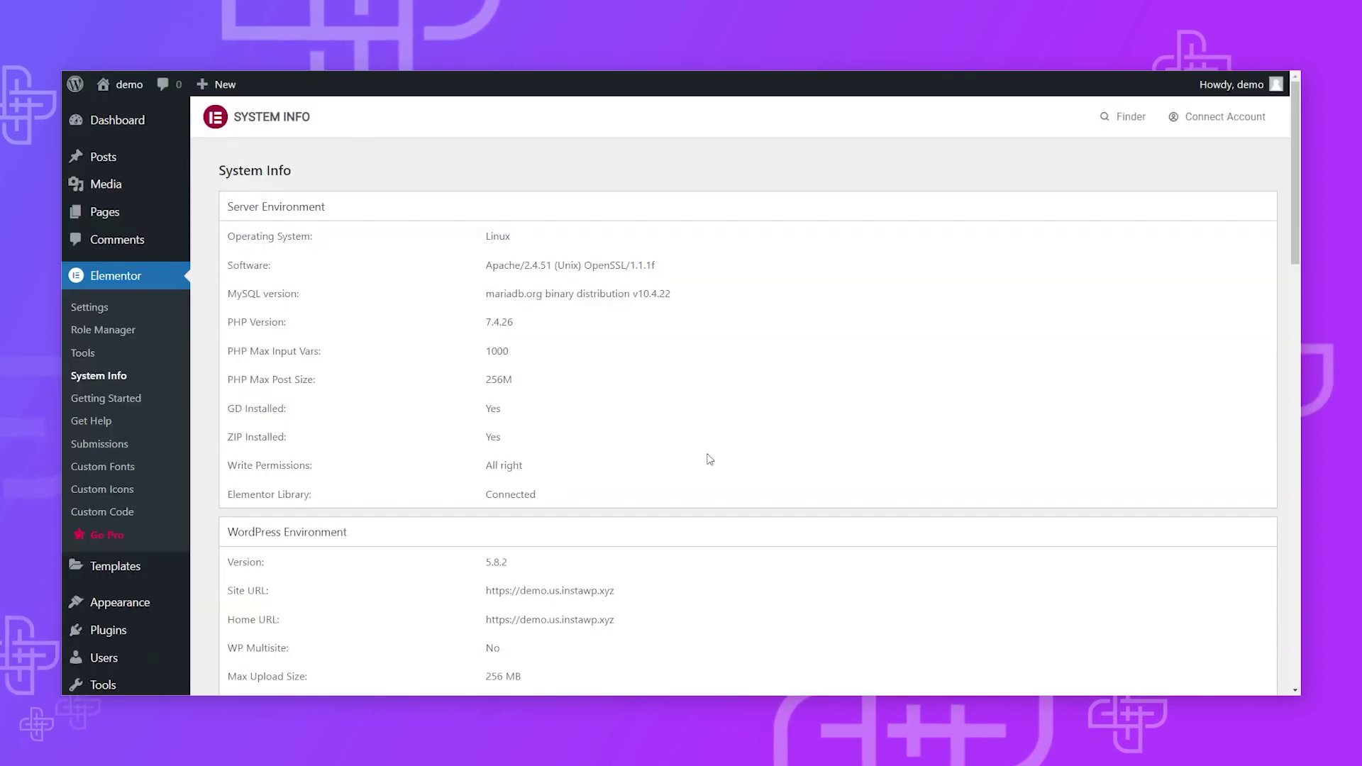
{"action": "scroll", "coordinate": [710, 460], "scroll_direction": "down", "scroll_amount": 4}
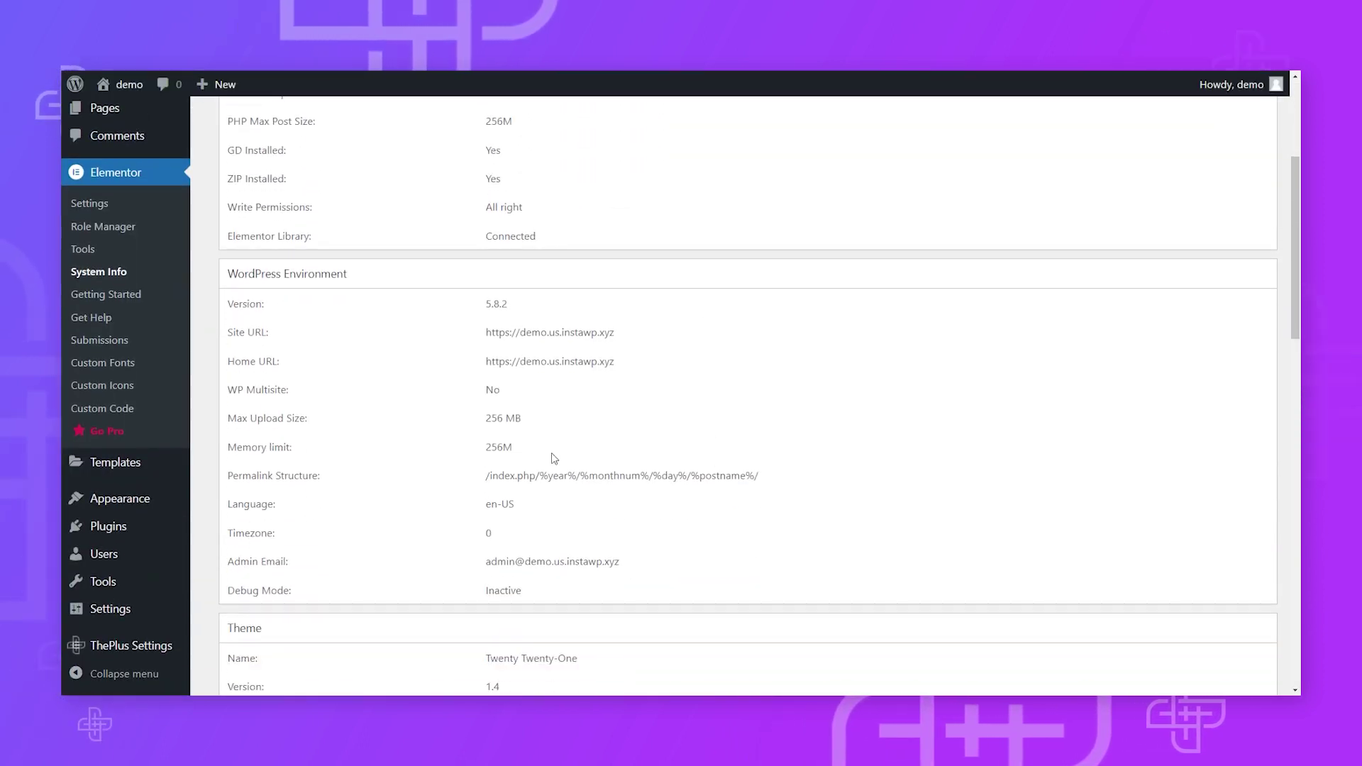
{"action": "left_click_drag", "start_coordinate": [516, 456], "coordinate": [487, 459]}
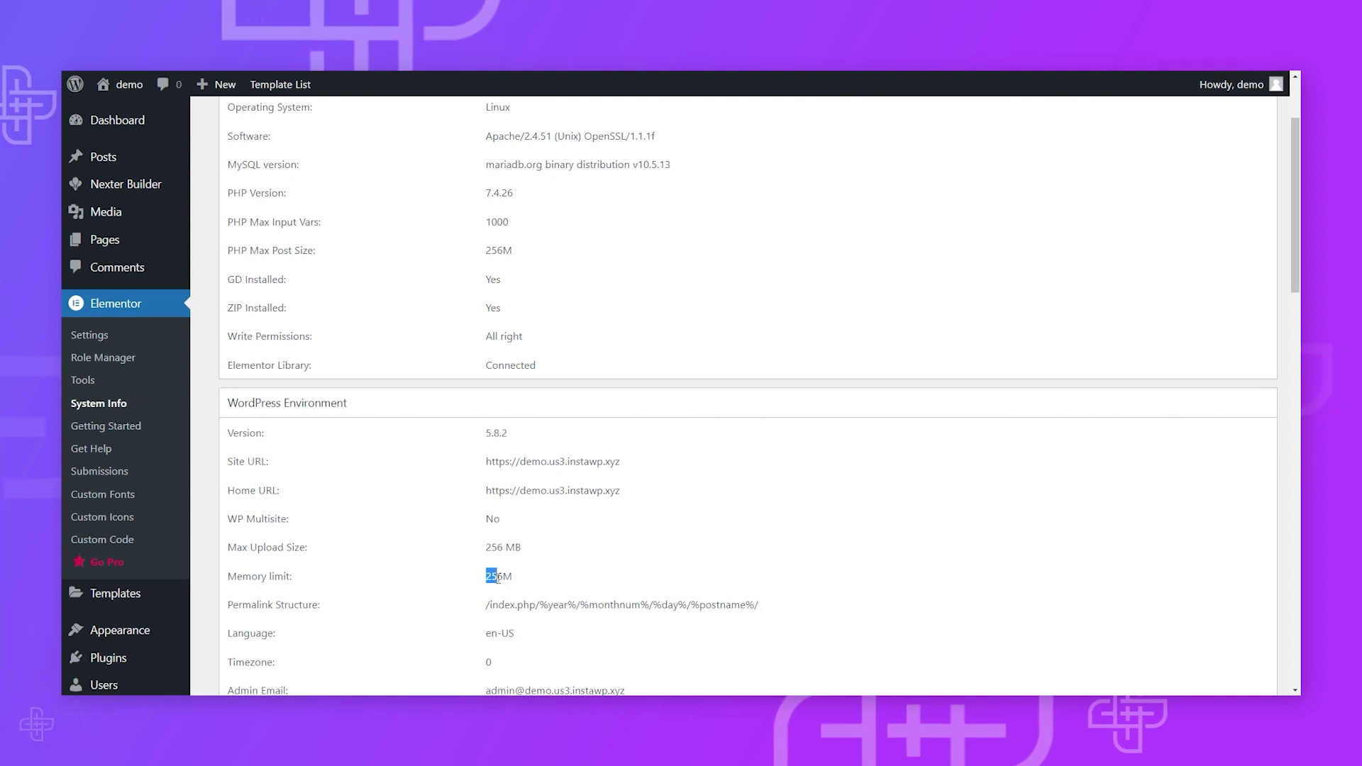
{"action": "scroll", "coordinate": [500, 587], "scroll_direction": "up", "scroll_amount": 2}
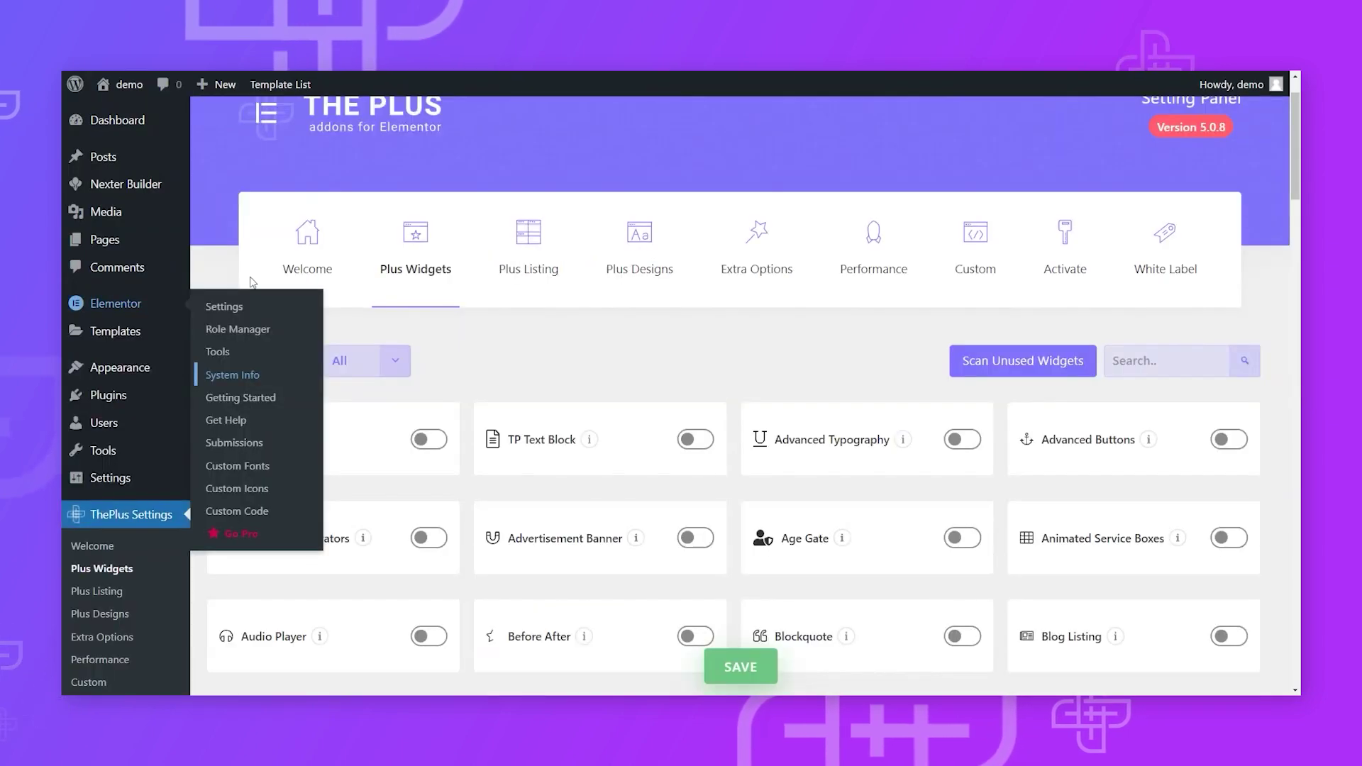
{"action": "scroll", "coordinate": [159, 559], "scroll_direction": "down", "scroll_amount": 5}
{"action": "scroll", "coordinate": [159, 558], "scroll_direction": "up", "scroll_amount": 5}
{"action": "scroll", "coordinate": [159, 559], "scroll_direction": "down", "scroll_amount": 5}
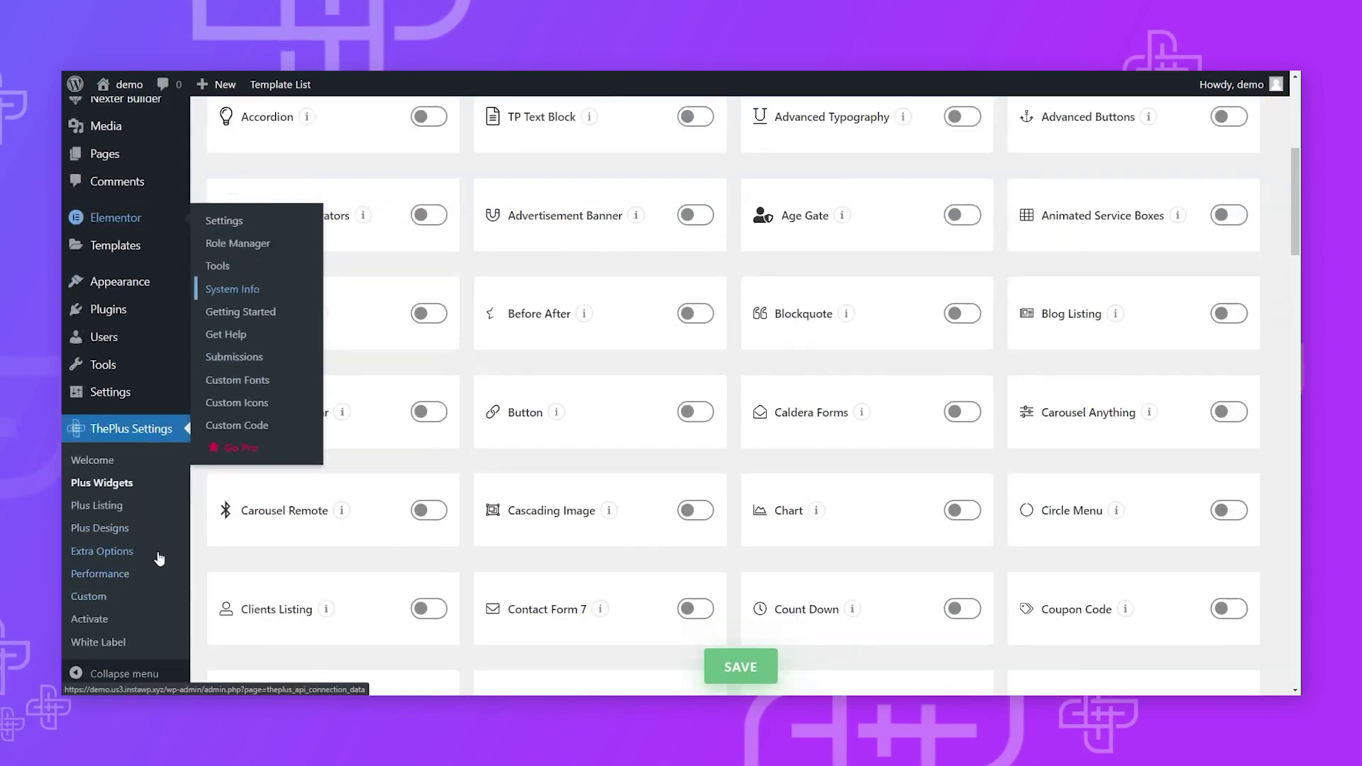
{"action": "scroll", "coordinate": [159, 559], "scroll_direction": "down", "scroll_amount": 5}
{"action": "mouse_move", "coordinate": [102, 399]}
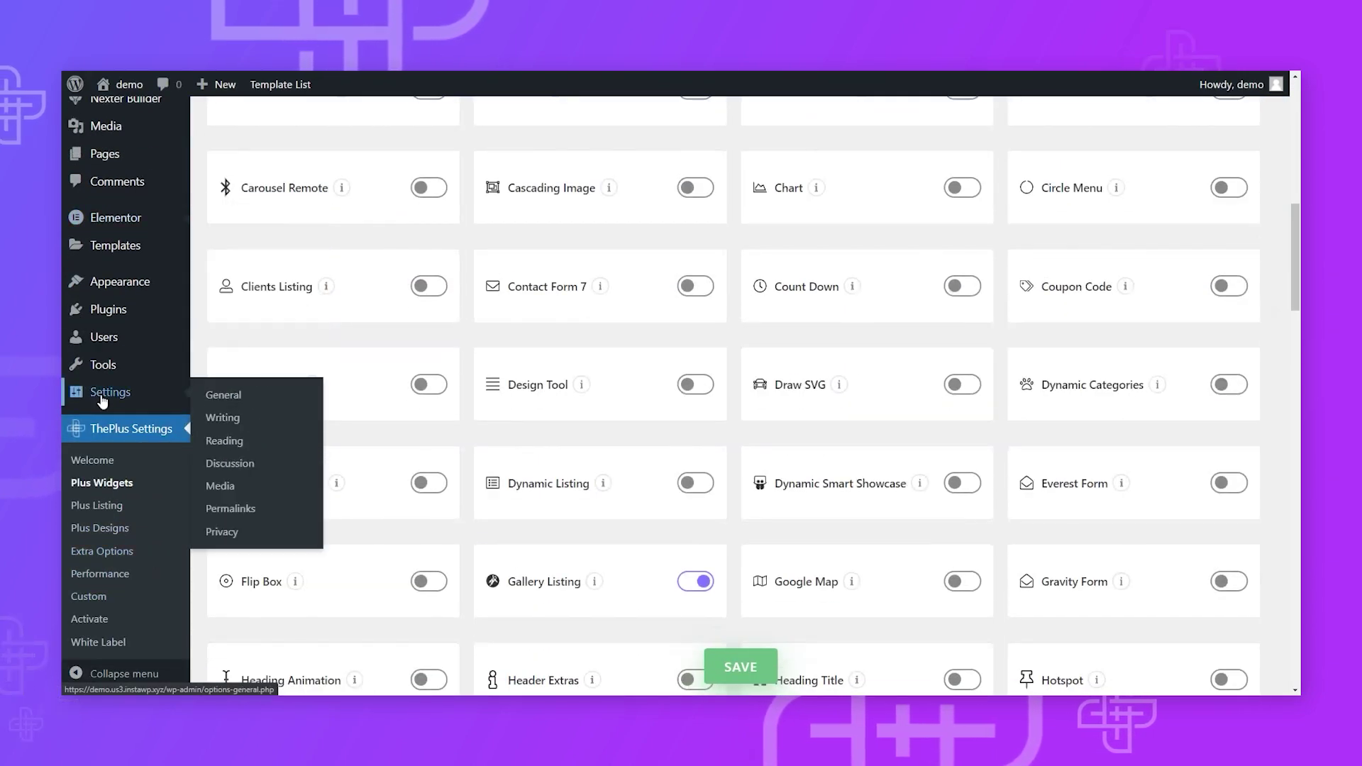
{"action": "left_click", "coordinate": [223, 395]}
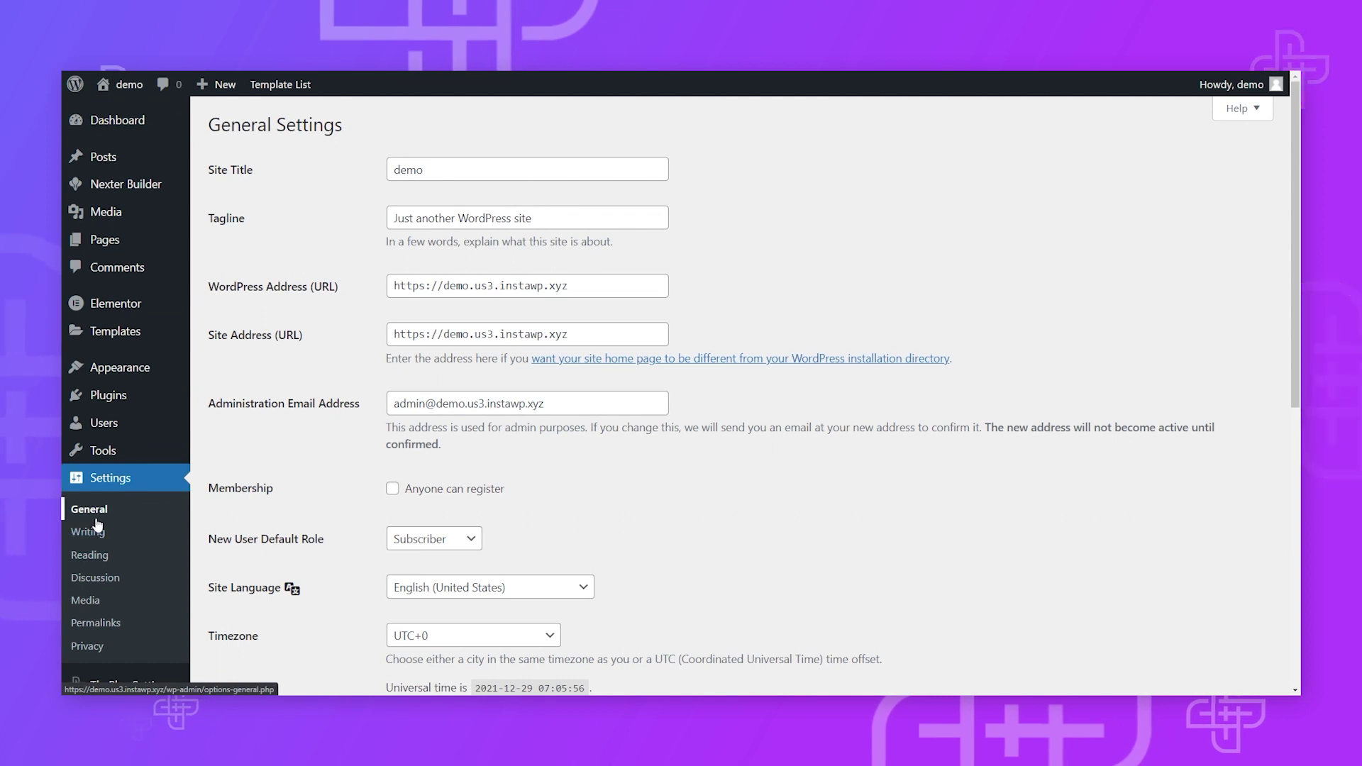
{"action": "left_click", "coordinate": [426, 285]}
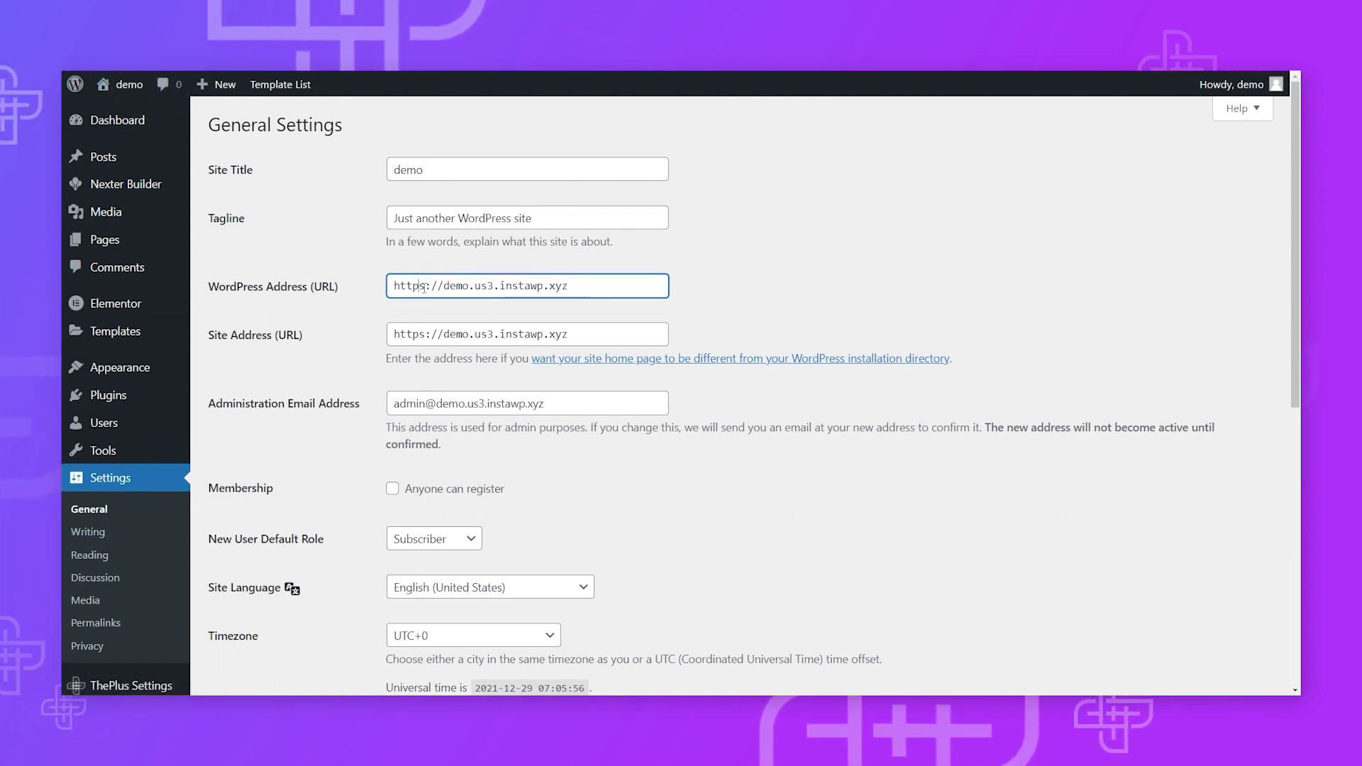
{"action": "left_click", "coordinate": [427, 335]}
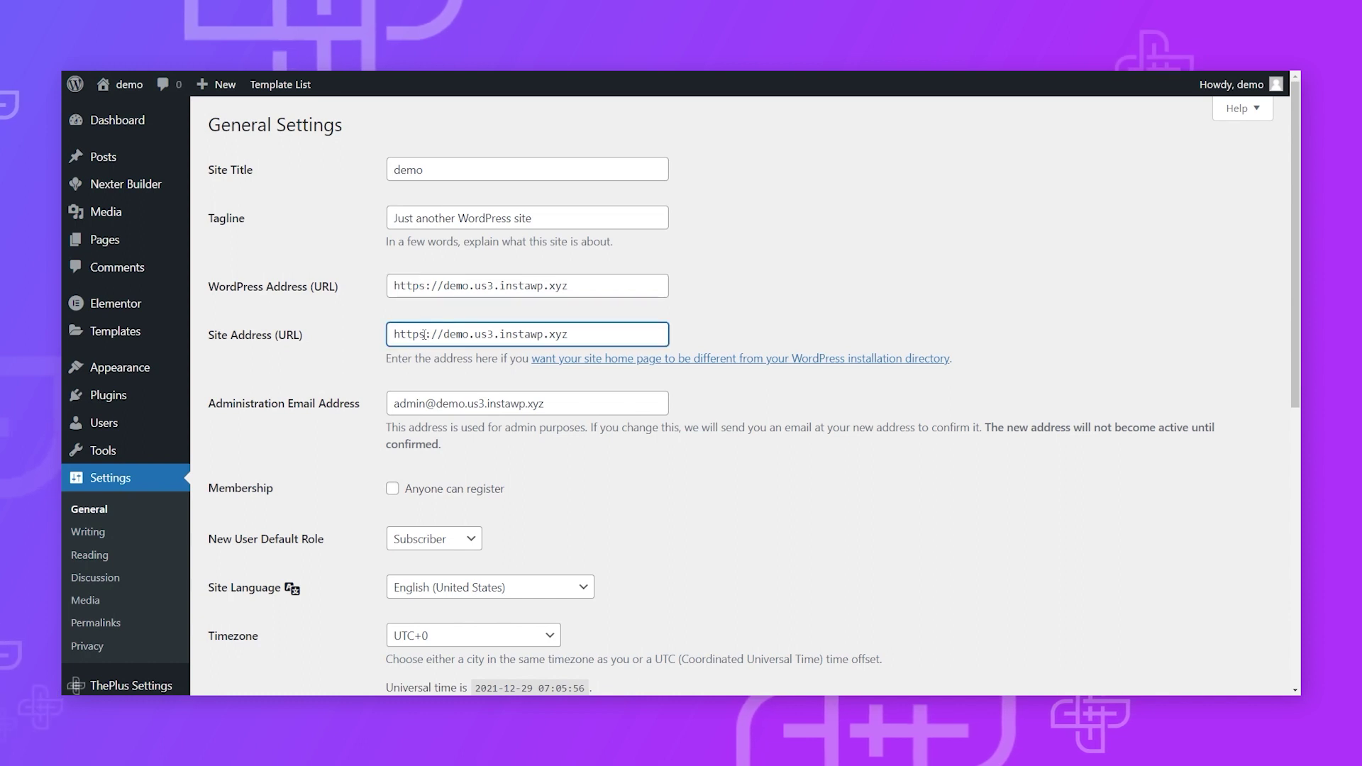
{"action": "left_click", "coordinate": [426, 285]}
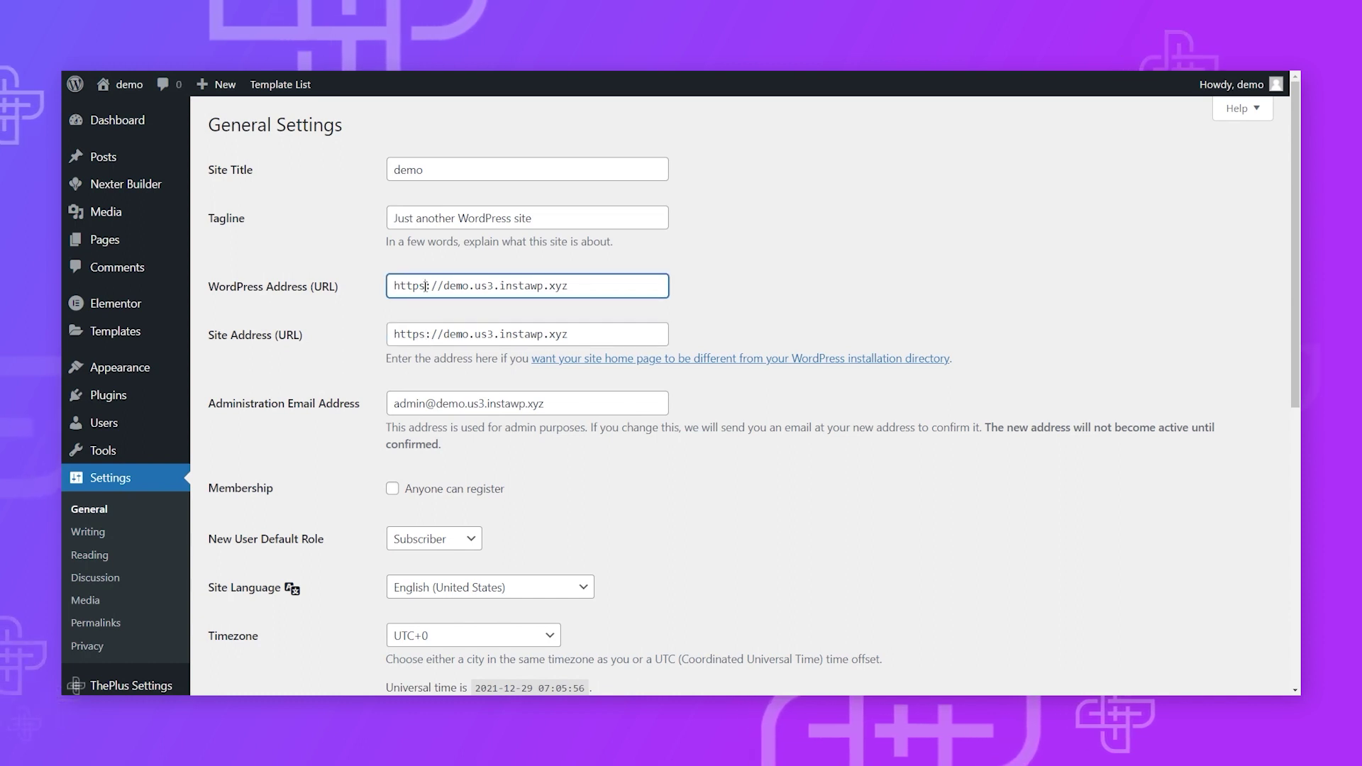
{"action": "left_click", "coordinate": [300, 305]}
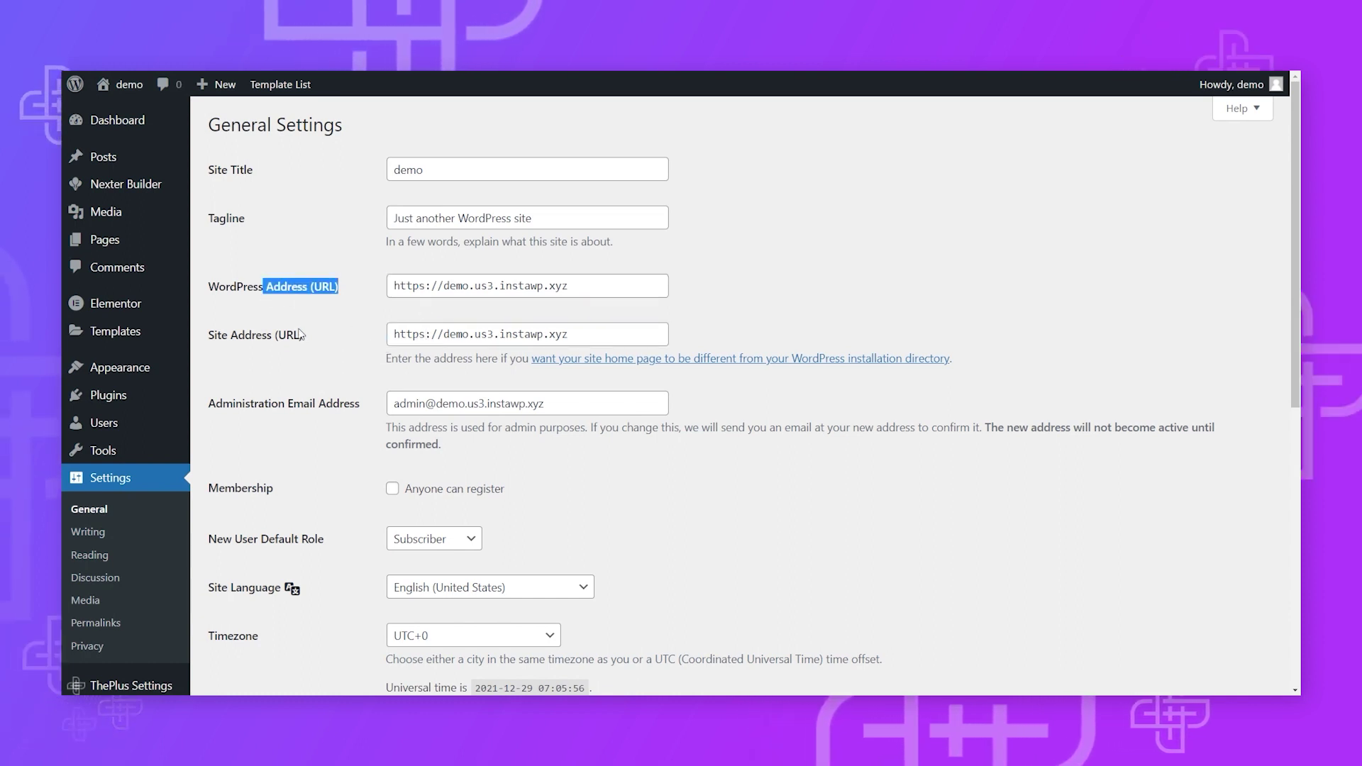
{"action": "left_click_drag", "start_coordinate": [252, 335], "coordinate": [279, 346]}
{"action": "left_click", "coordinate": [428, 334]}
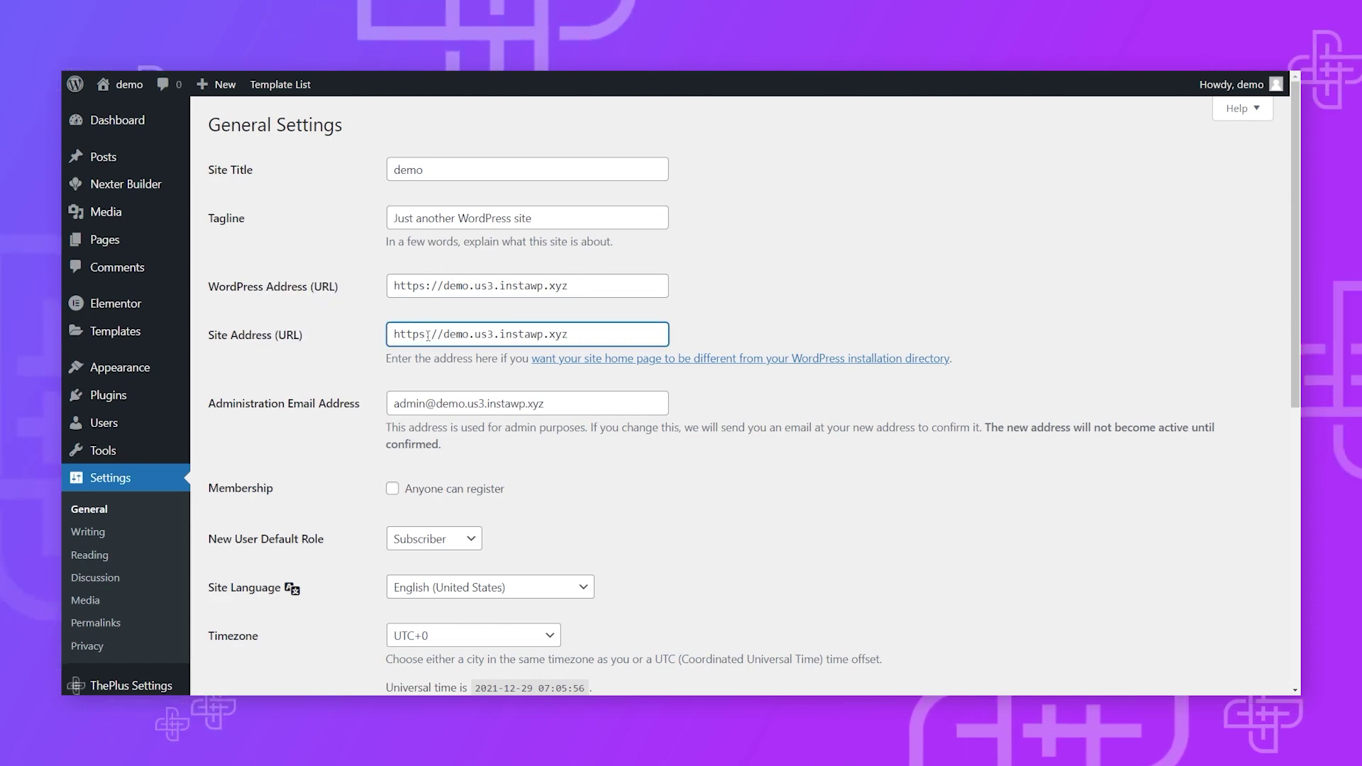
{"action": "scroll", "coordinate": [329, 231], "scroll_direction": "down", "scroll_amount": 4}
{"action": "scroll", "coordinate": [329, 231], "scroll_direction": "up", "scroll_amount": 4}
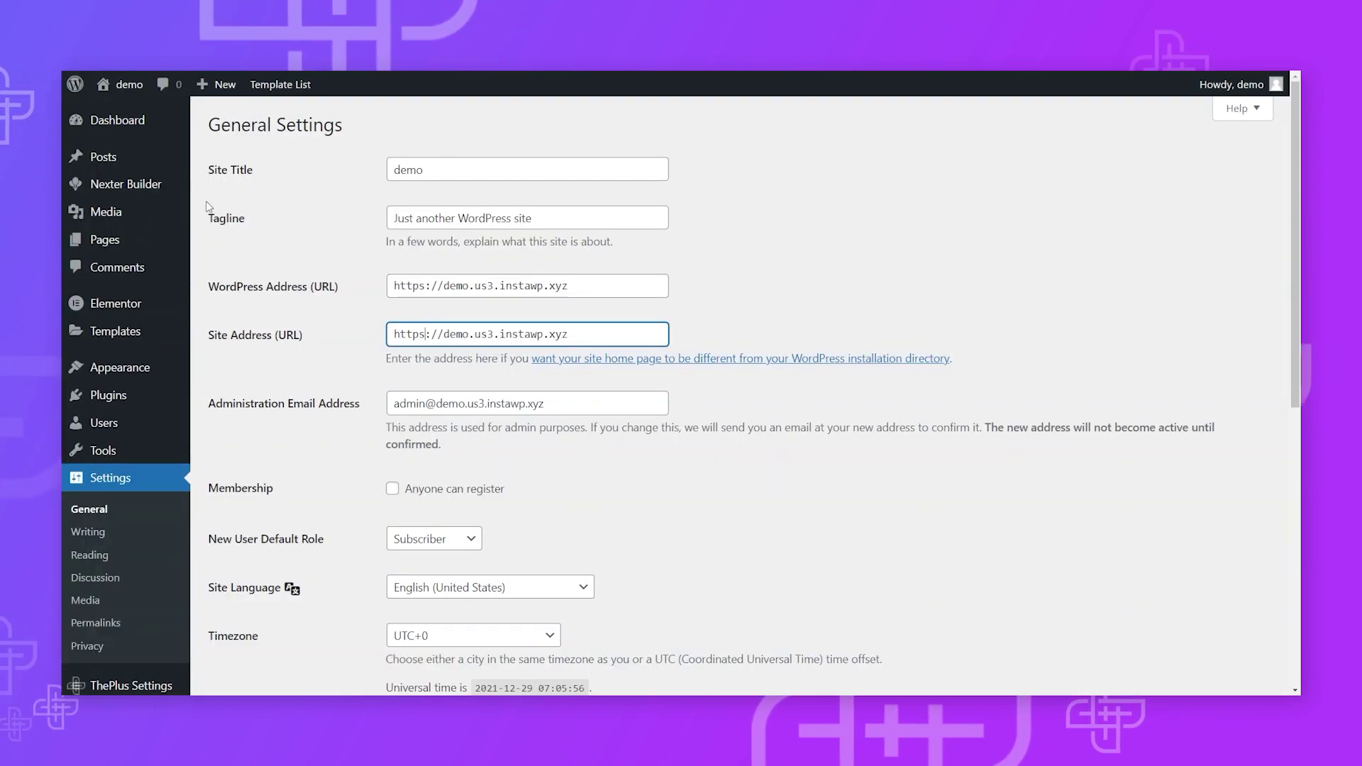
{"action": "scroll", "coordinate": [209, 207], "scroll_direction": "down", "scroll_amount": 5}
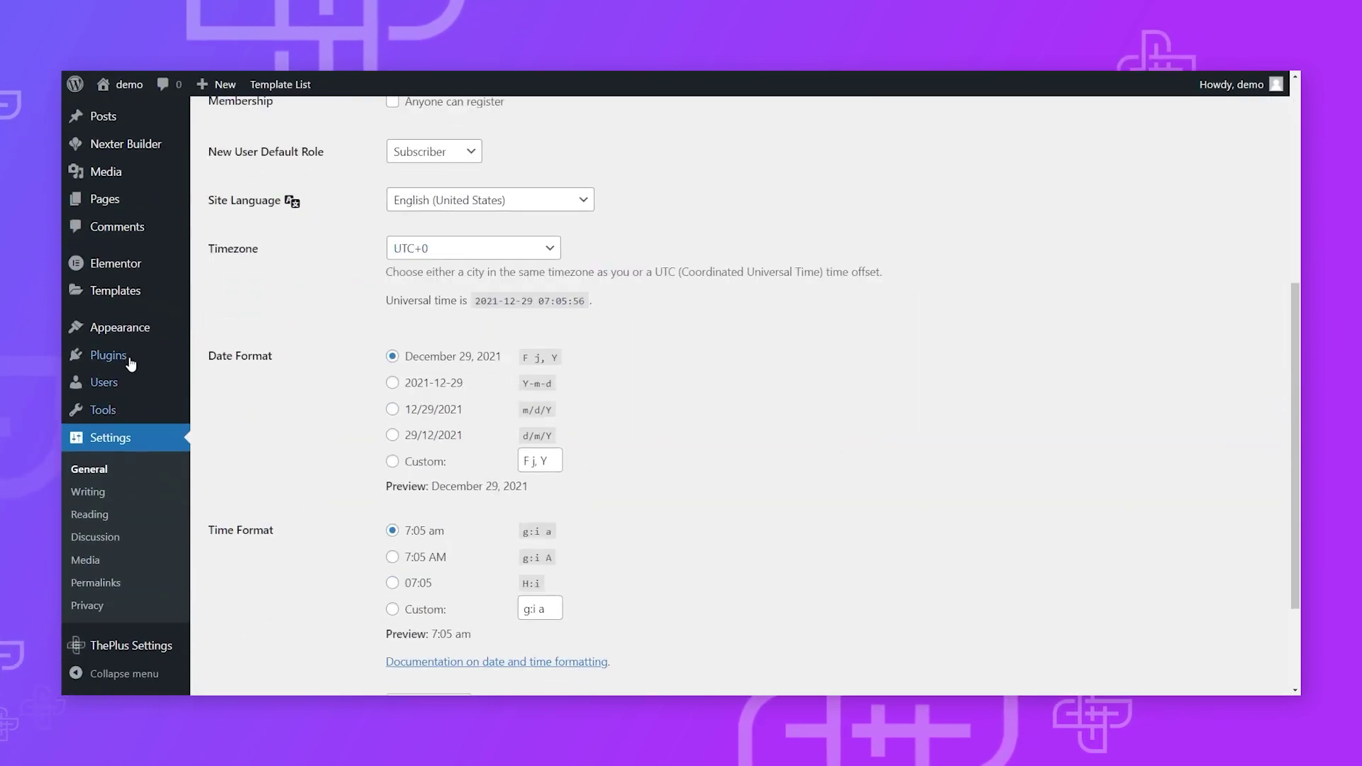
{"action": "scroll", "coordinate": [330, 235], "scroll_direction": "up", "scroll_amount": 4}
{"action": "scroll", "coordinate": [383, 361], "scroll_direction": "down", "scroll_amount": 6}
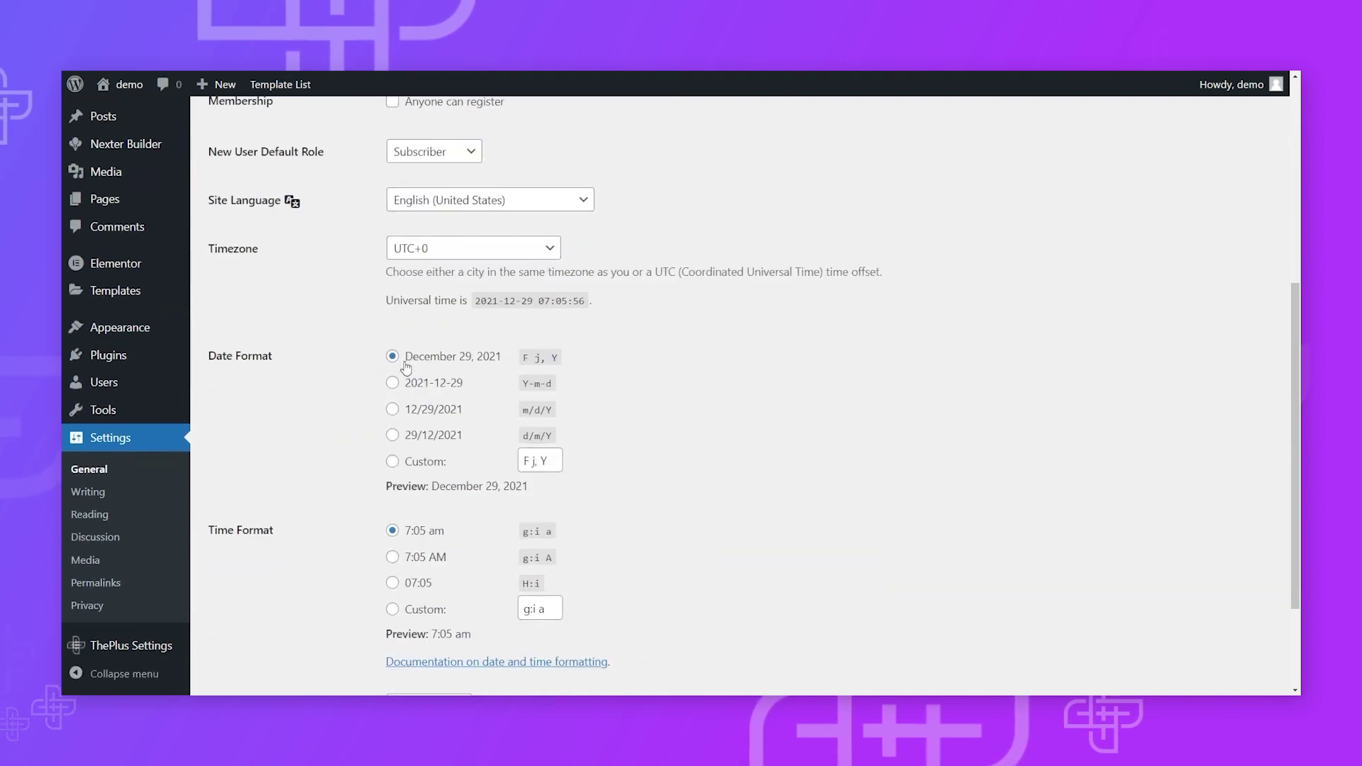
{"action": "mouse_move", "coordinate": [134, 331]}
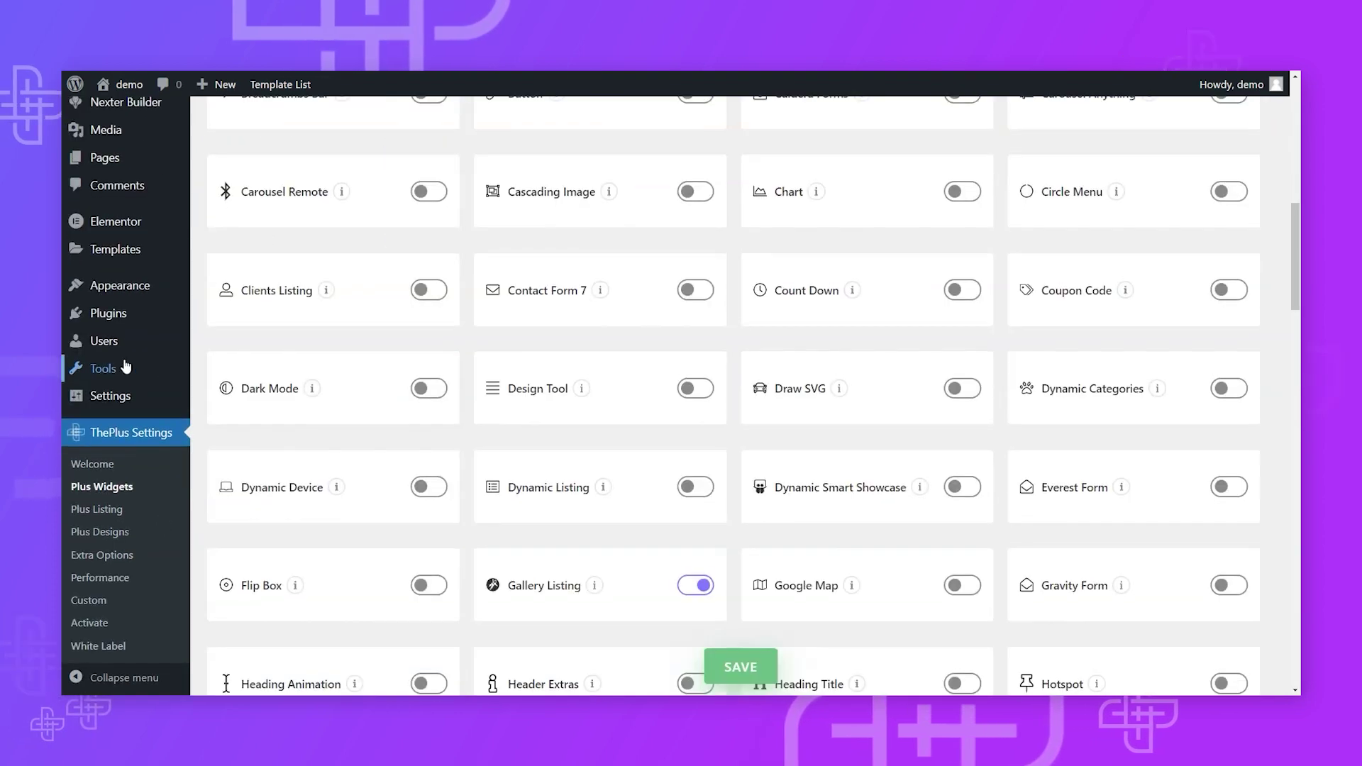
{"action": "scroll", "coordinate": [426, 426], "scroll_direction": "up", "scroll_amount": 3}
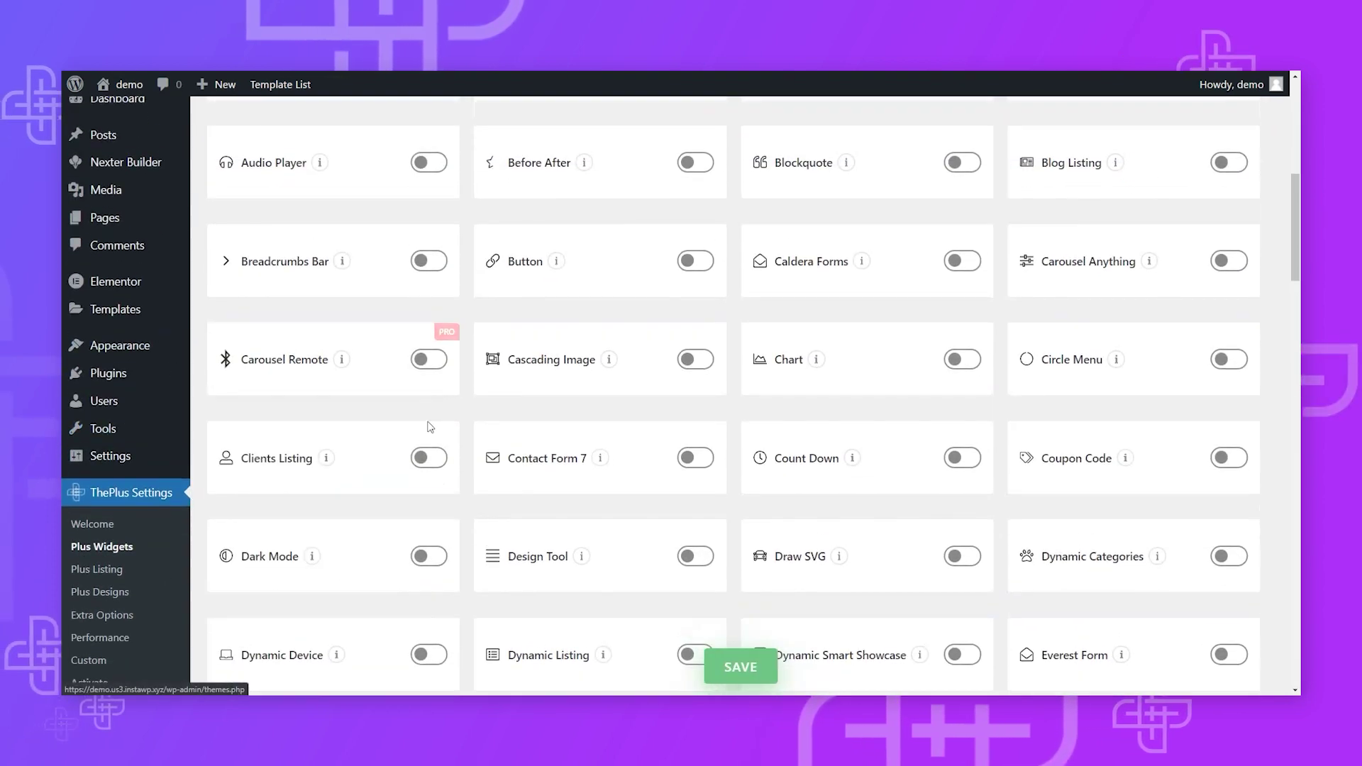
{"action": "scroll", "coordinate": [151, 380], "scroll_direction": "down", "scroll_amount": 3}
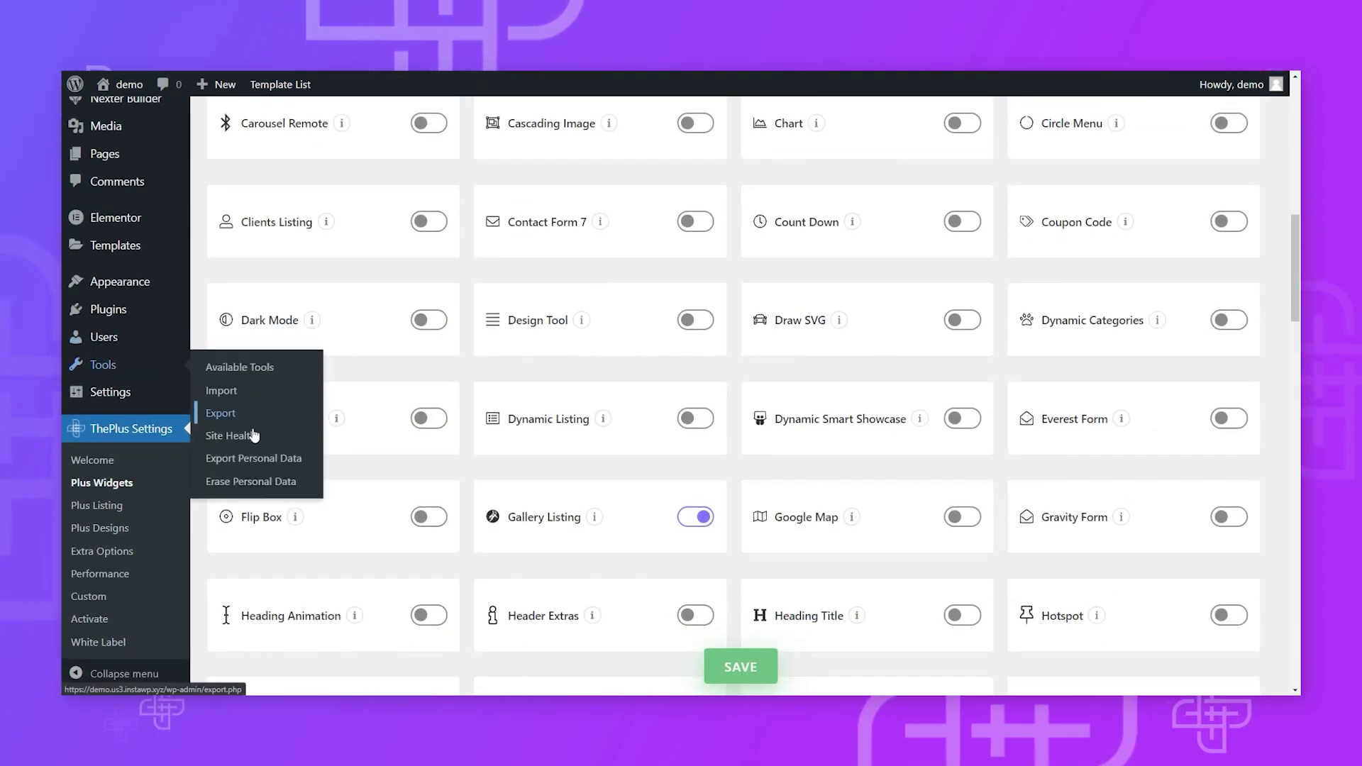
{"action": "left_click", "coordinate": [231, 435]}
- Expand and collapse the inactive themes recommendation, then expand the missing modules details
{"action": "scroll", "coordinate": [429, 436], "scroll_direction": "down", "scroll_amount": 1}
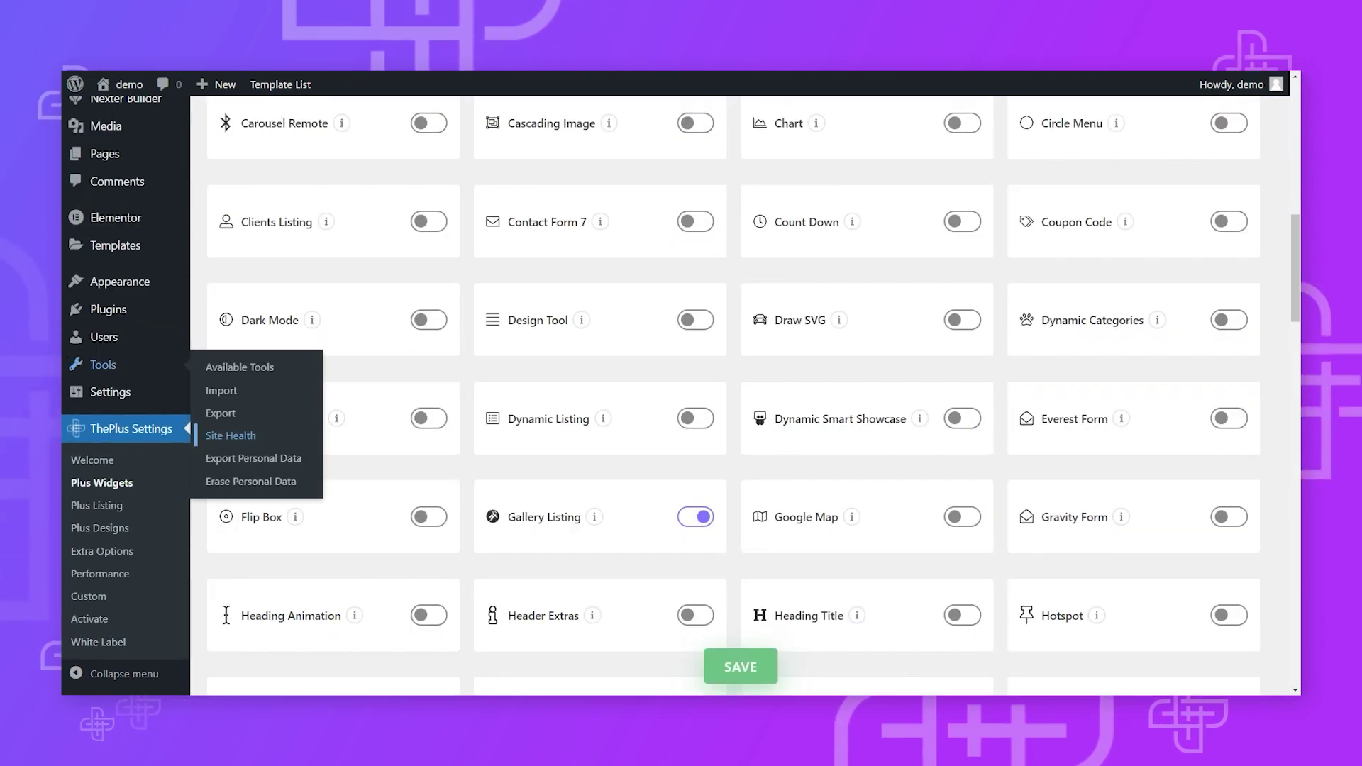
{"action": "scroll", "coordinate": [734, 398], "scroll_direction": "down", "scroll_amount": 10}
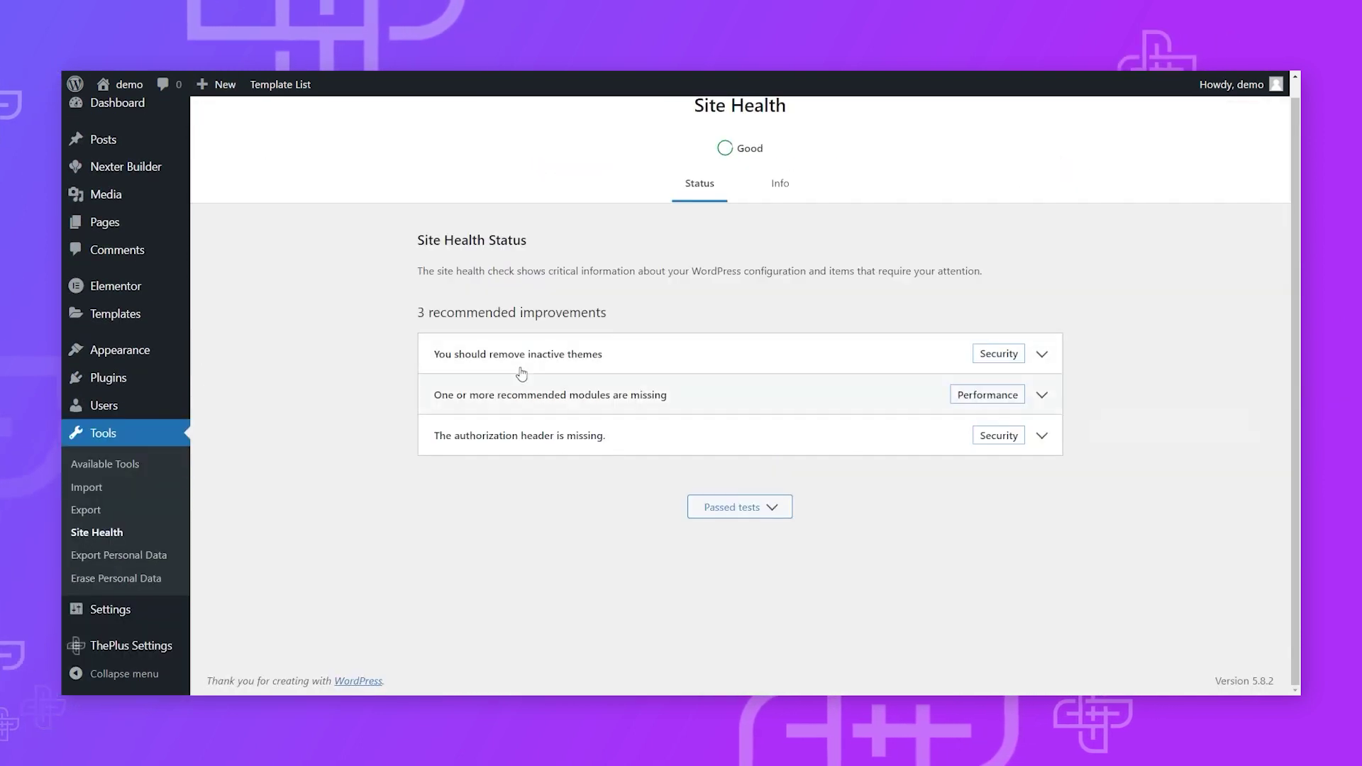
{"action": "left_click", "coordinate": [529, 365]}
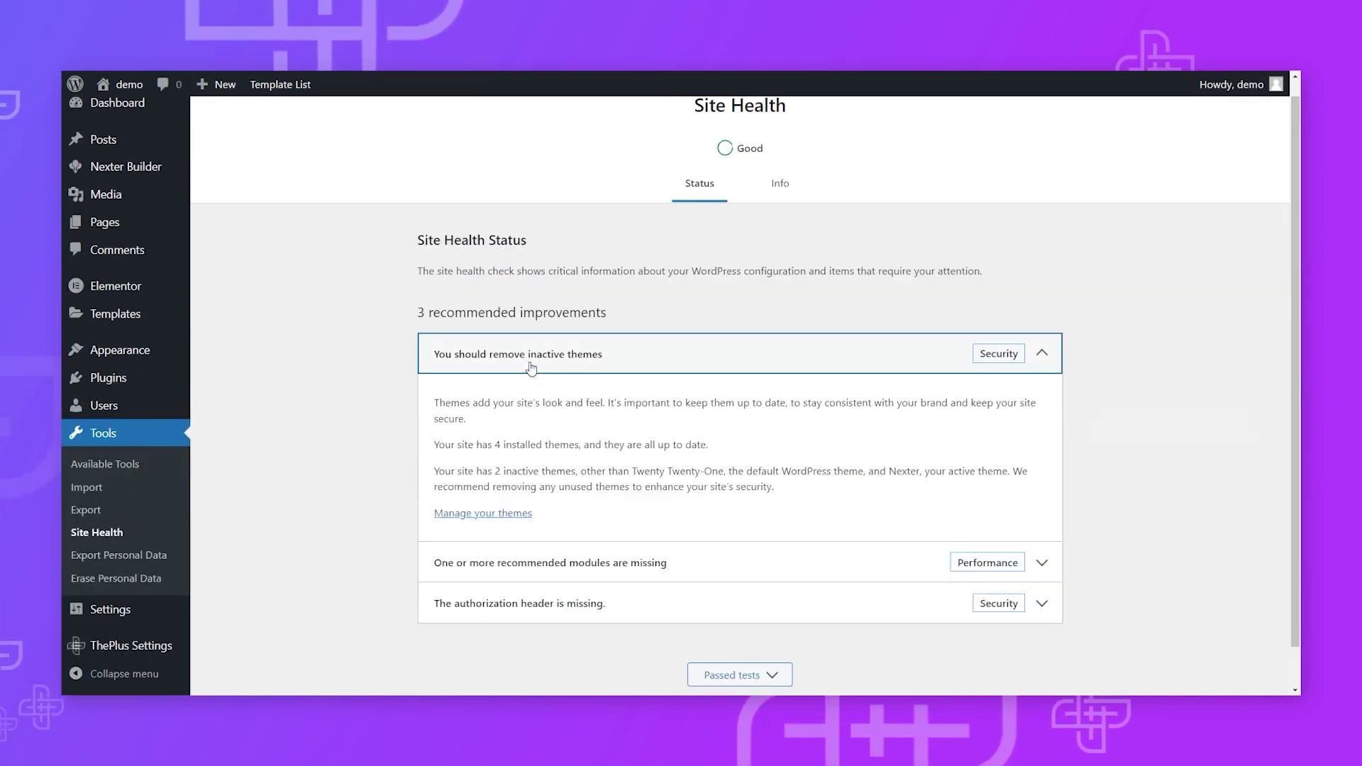
{"action": "left_click", "coordinate": [531, 366]}
{"action": "left_click", "coordinate": [520, 398]}
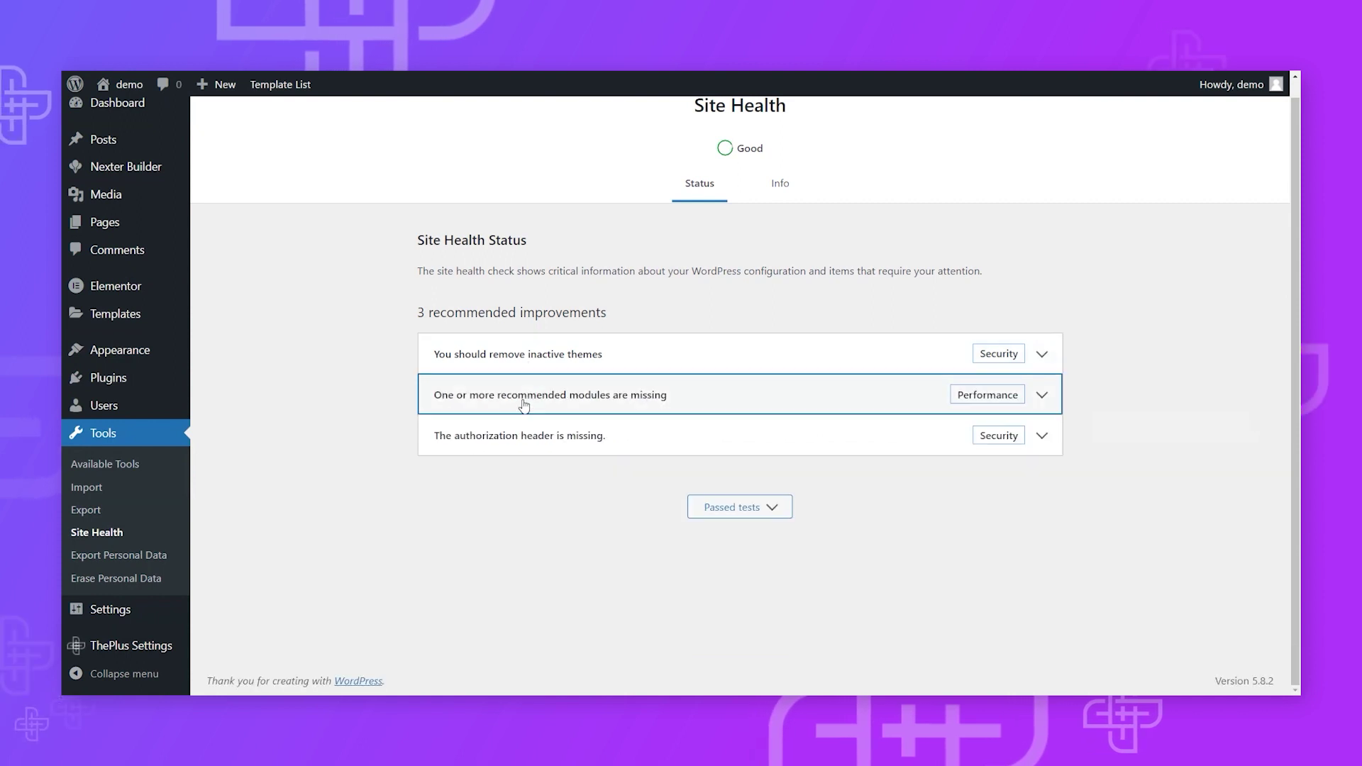
- Expand and collapse the authorization header and missing modules details, then toggle inactive themes again
{"action": "left_click", "coordinate": [566, 556]}
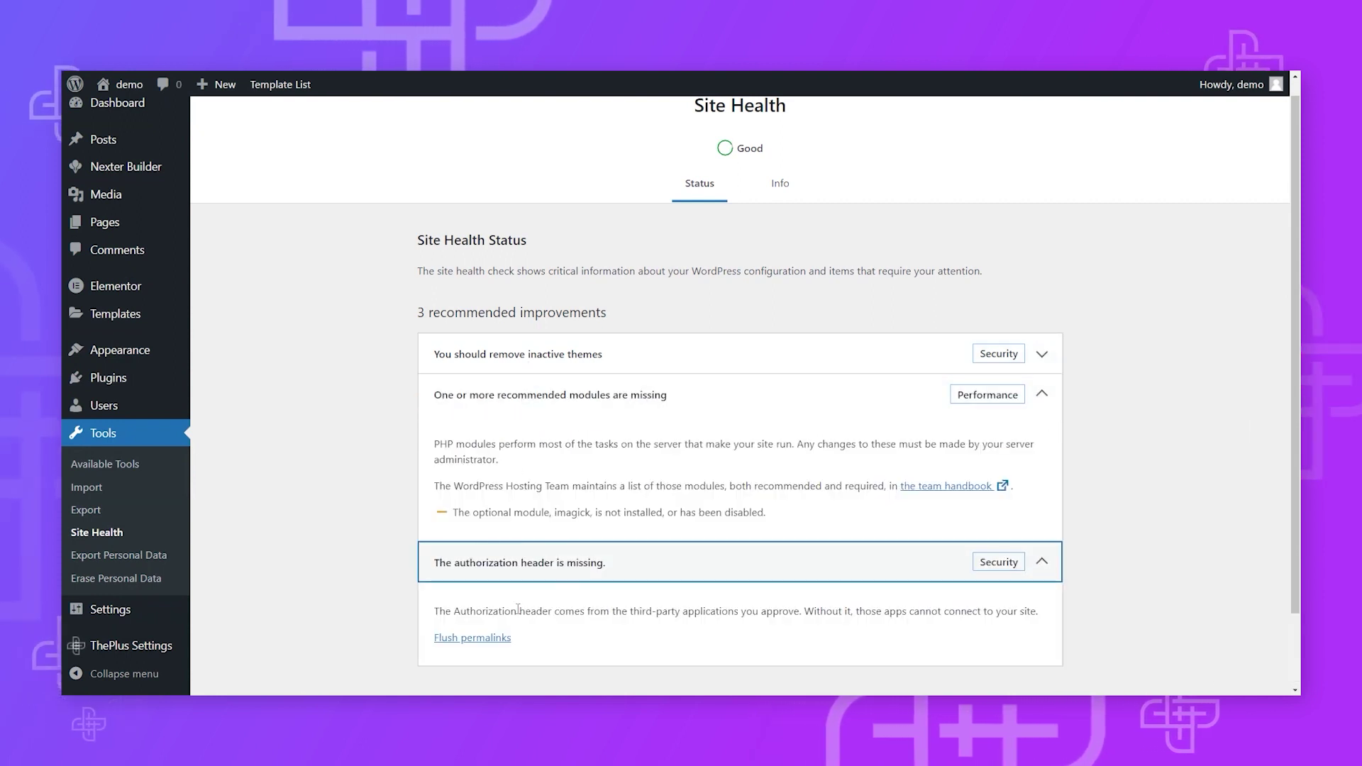
{"action": "scroll", "coordinate": [529, 595], "scroll_direction": "down", "scroll_amount": 2}
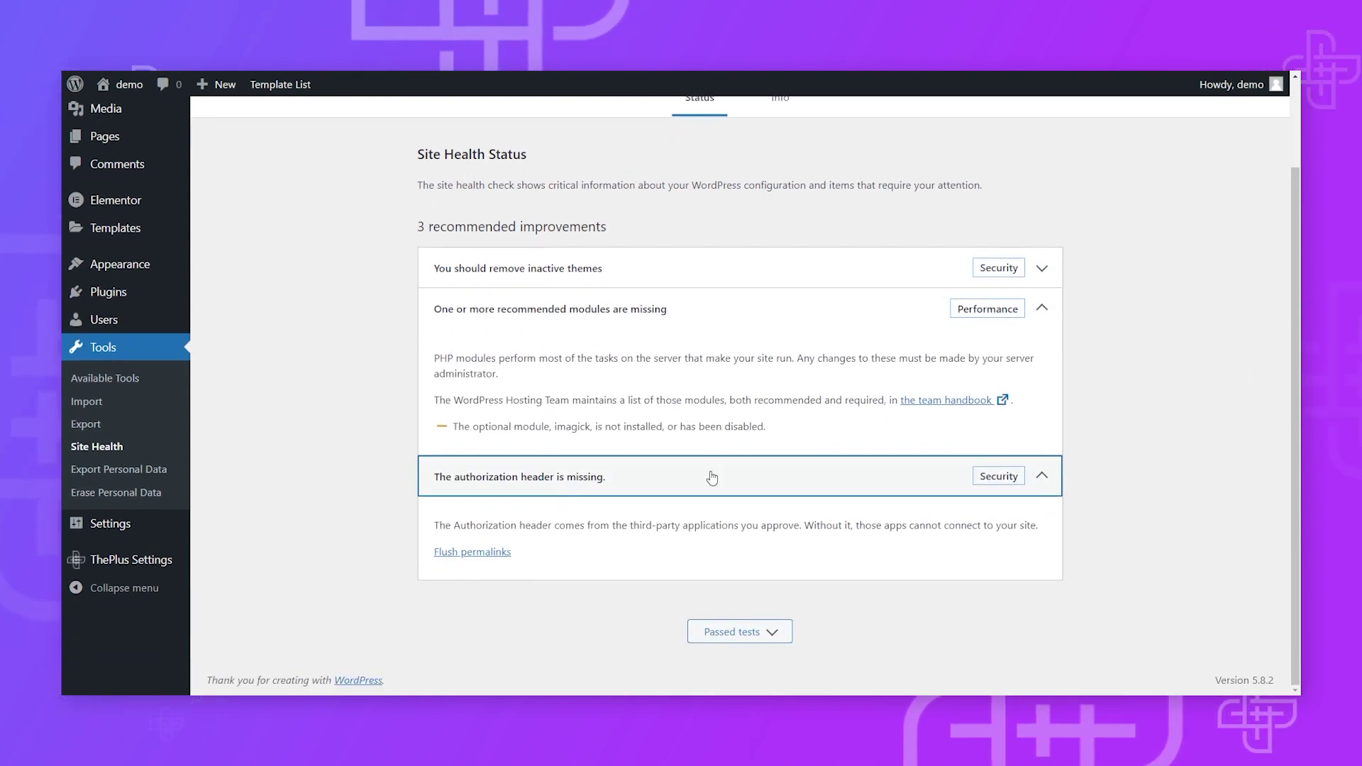
{"action": "key", "text": "Return"}
{"action": "left_click", "coordinate": [733, 398]}
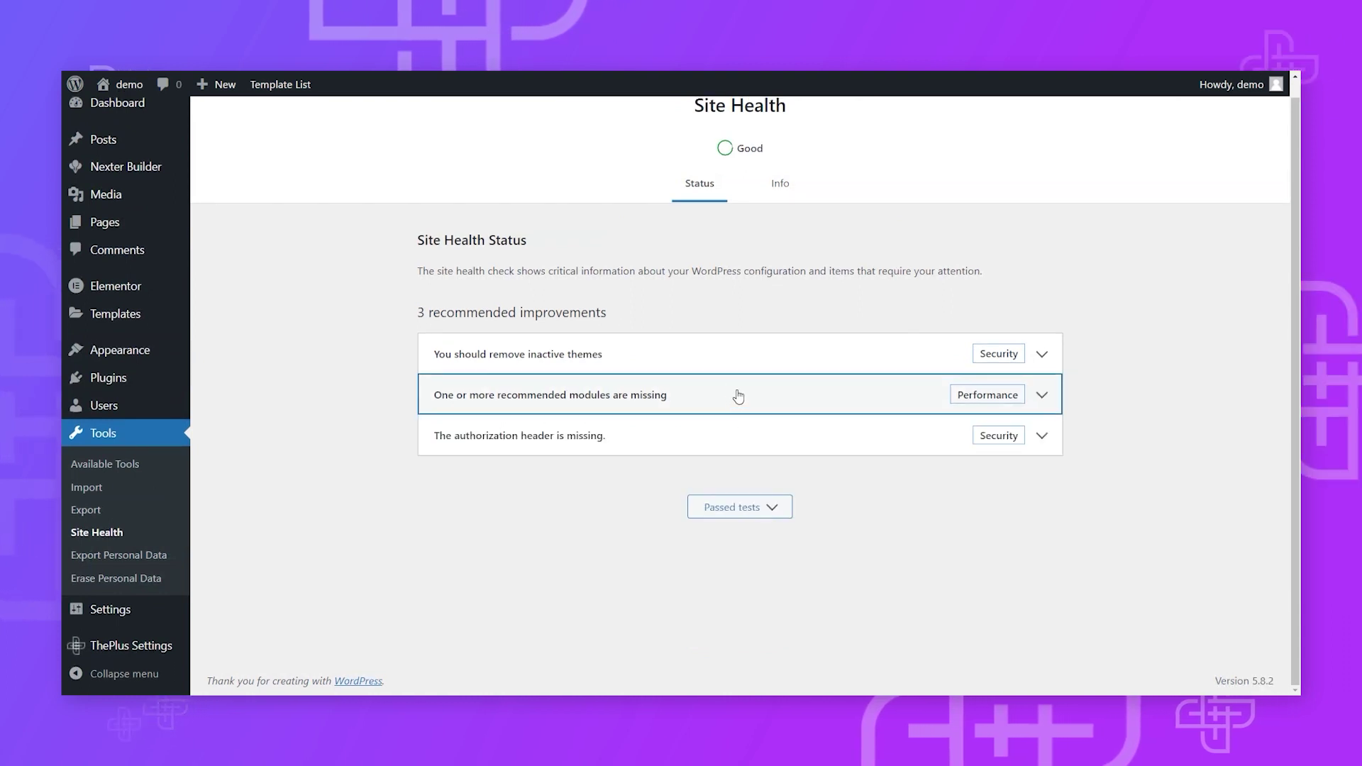
{"action": "left_click", "coordinate": [721, 369]}
{"action": "left_click", "coordinate": [588, 349]}
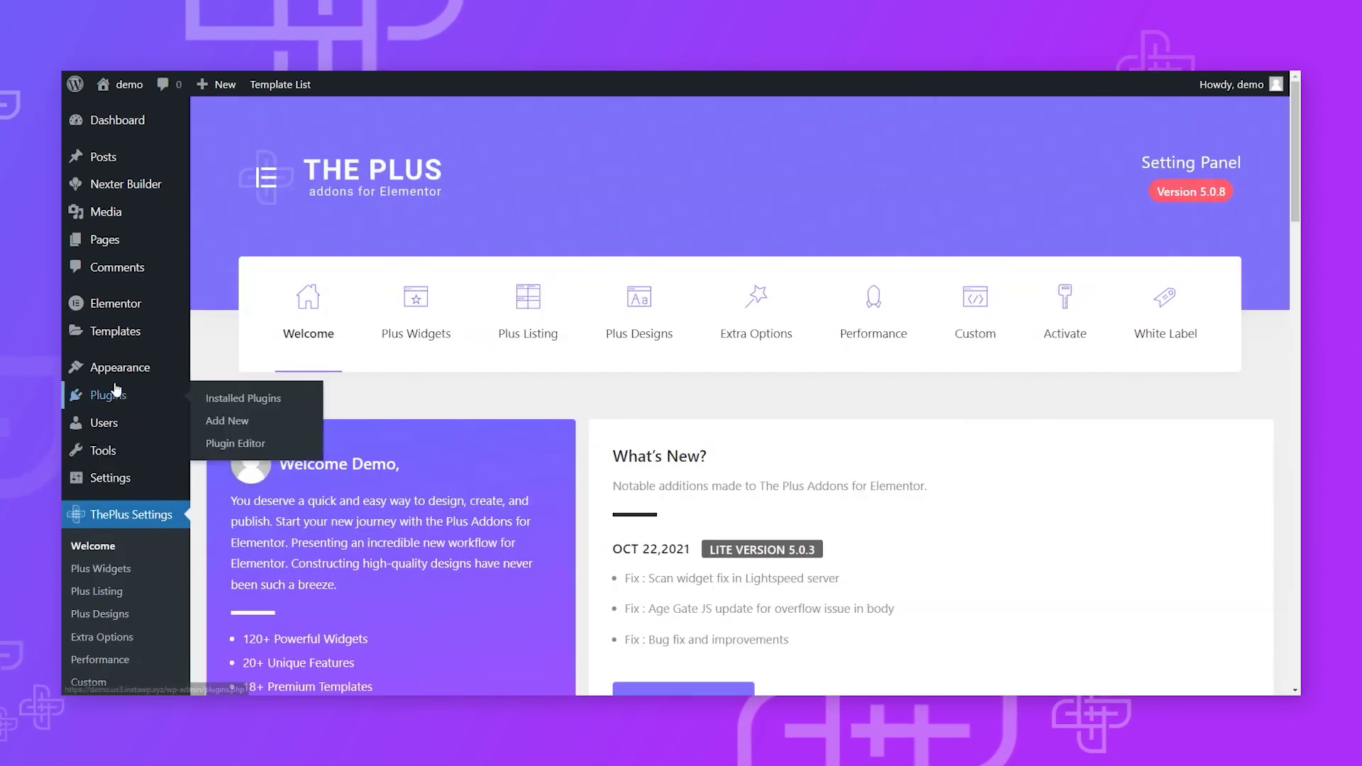
- Activate the Nexter theme in Appearance > Themes and start a new Nexter Builder template
{"action": "mouse_move", "coordinate": [131, 378]}
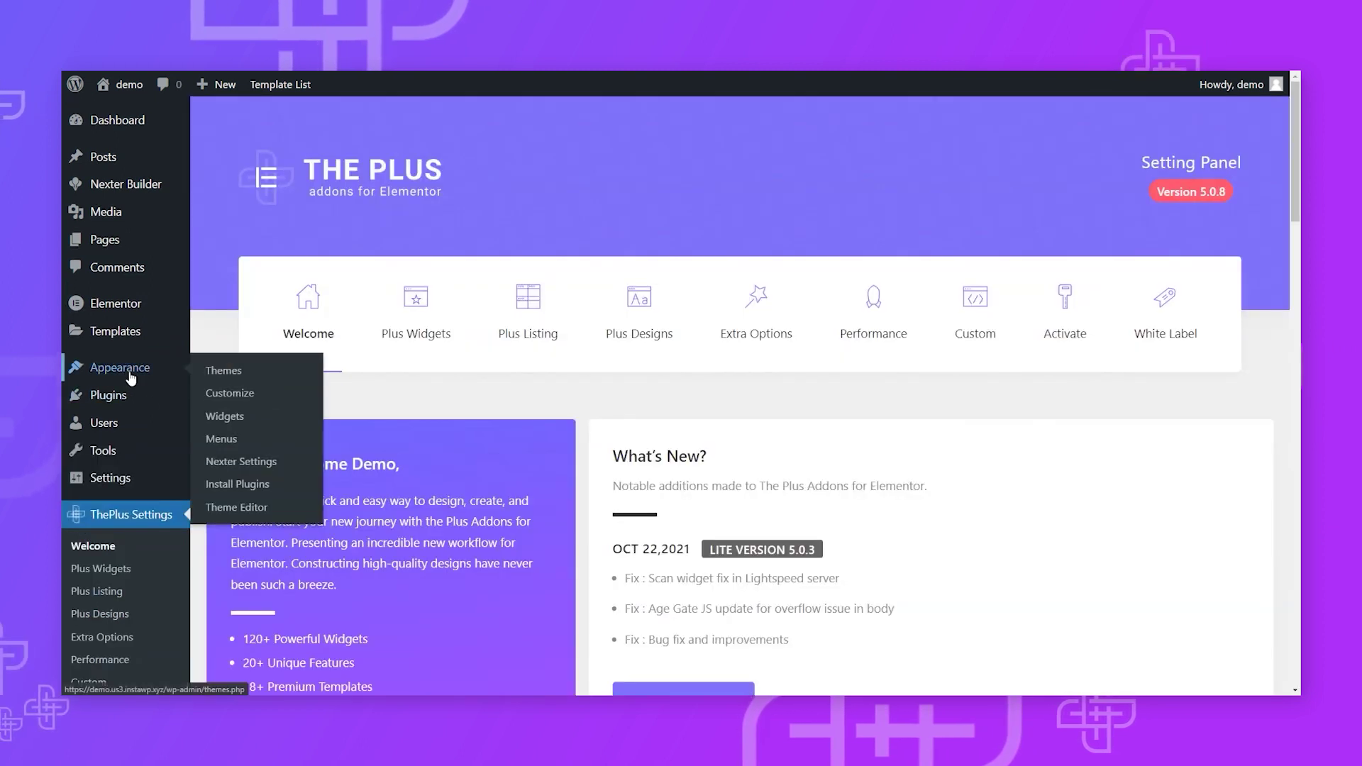
{"action": "left_click", "coordinate": [245, 381]}
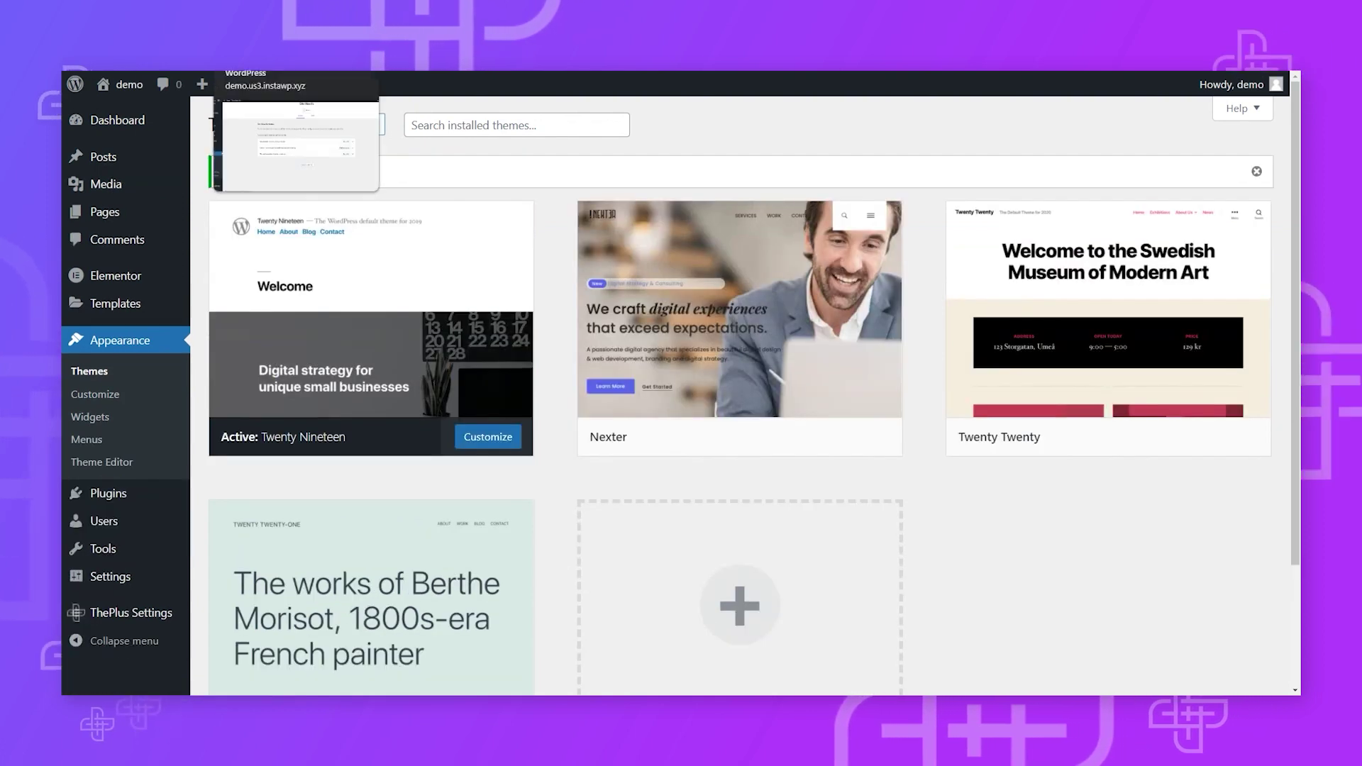
{"action": "mouse_move", "coordinate": [779, 445]}
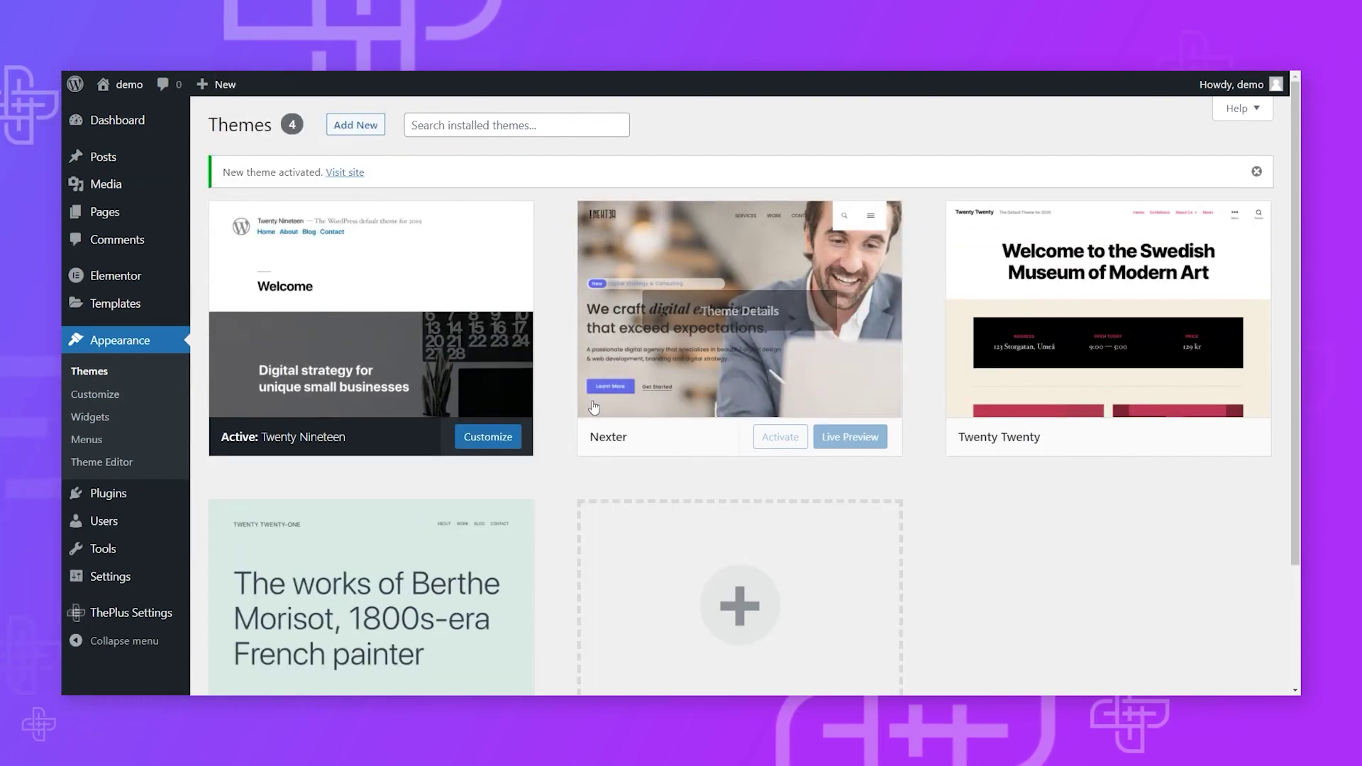
{"action": "left_click", "coordinate": [778, 441]}
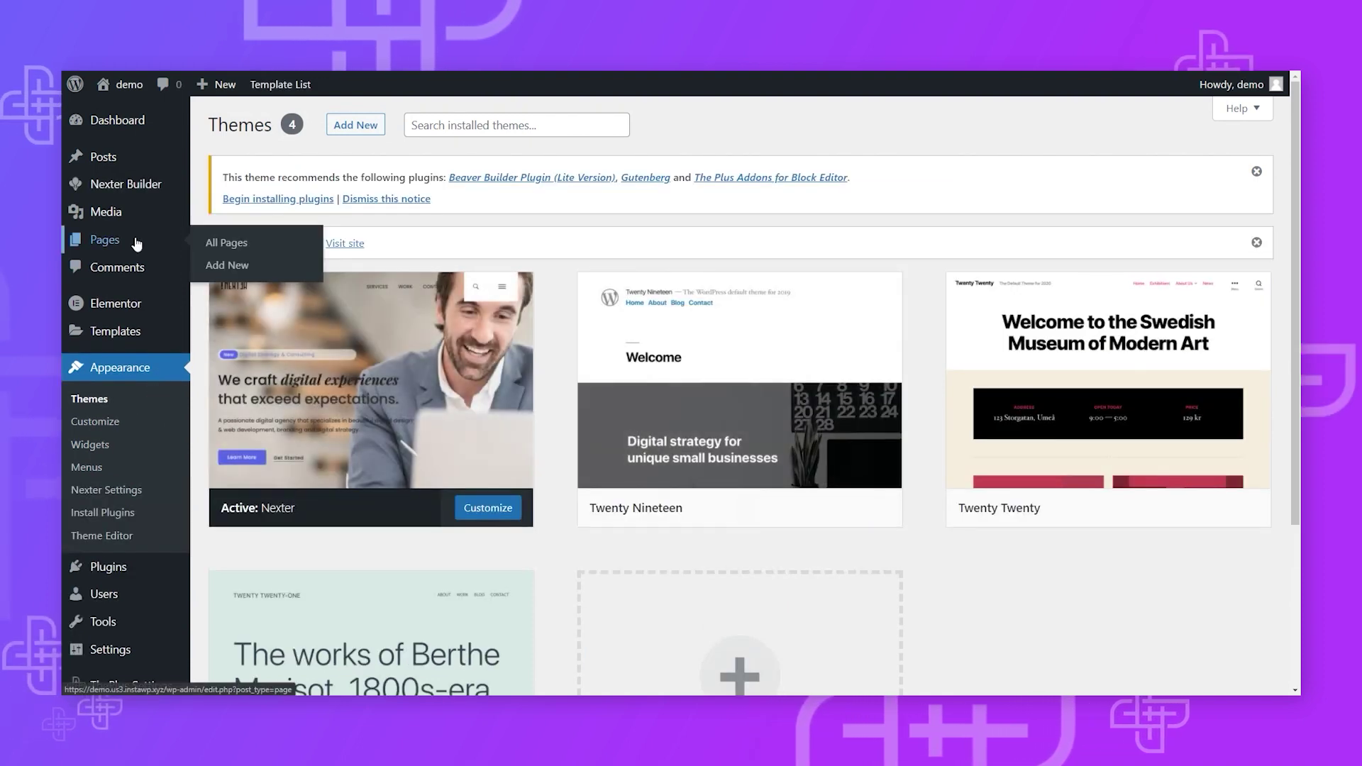
{"action": "left_click", "coordinate": [114, 184]}
{"action": "left_click", "coordinate": [377, 136]}
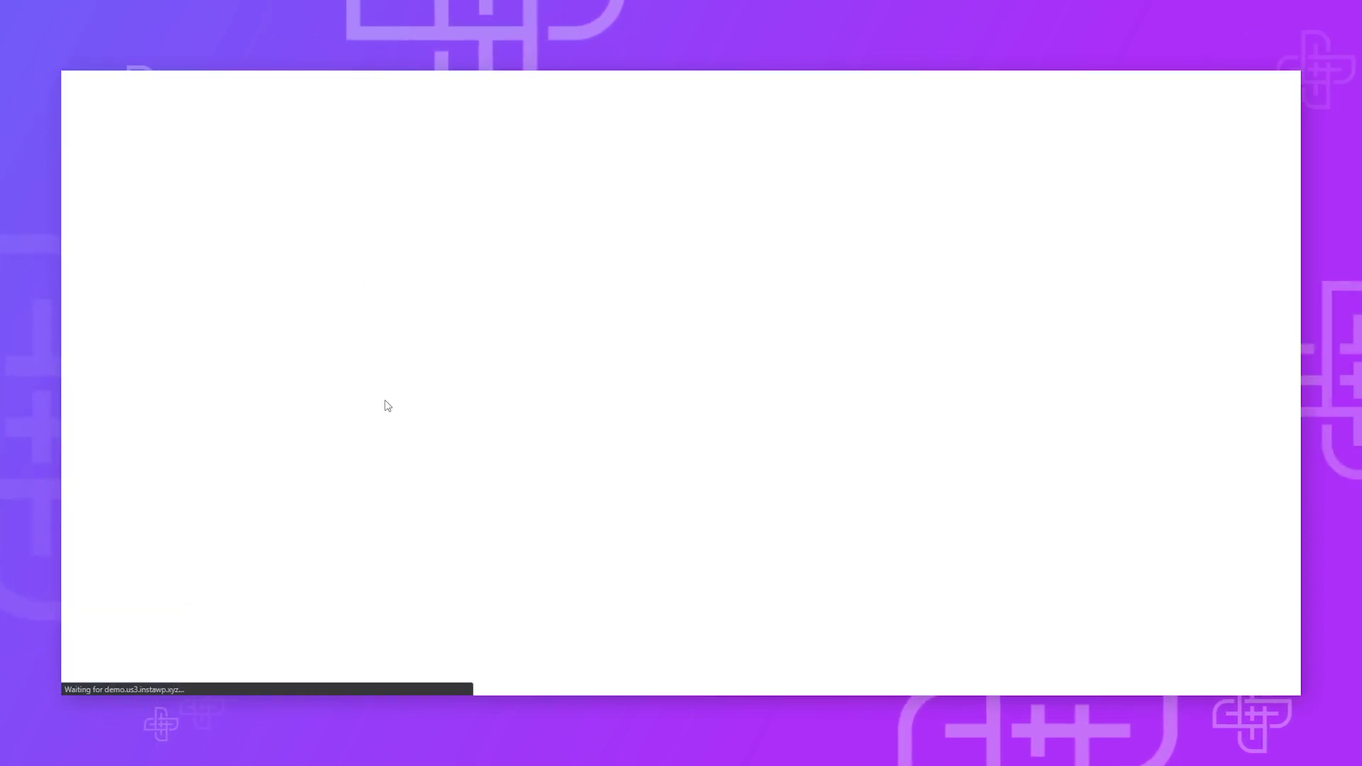
- Try Nexter Builder's Sections, Pages and Code Snippets layouts, with HTML and CSS code types
{"action": "left_click", "coordinate": [191, 561]}
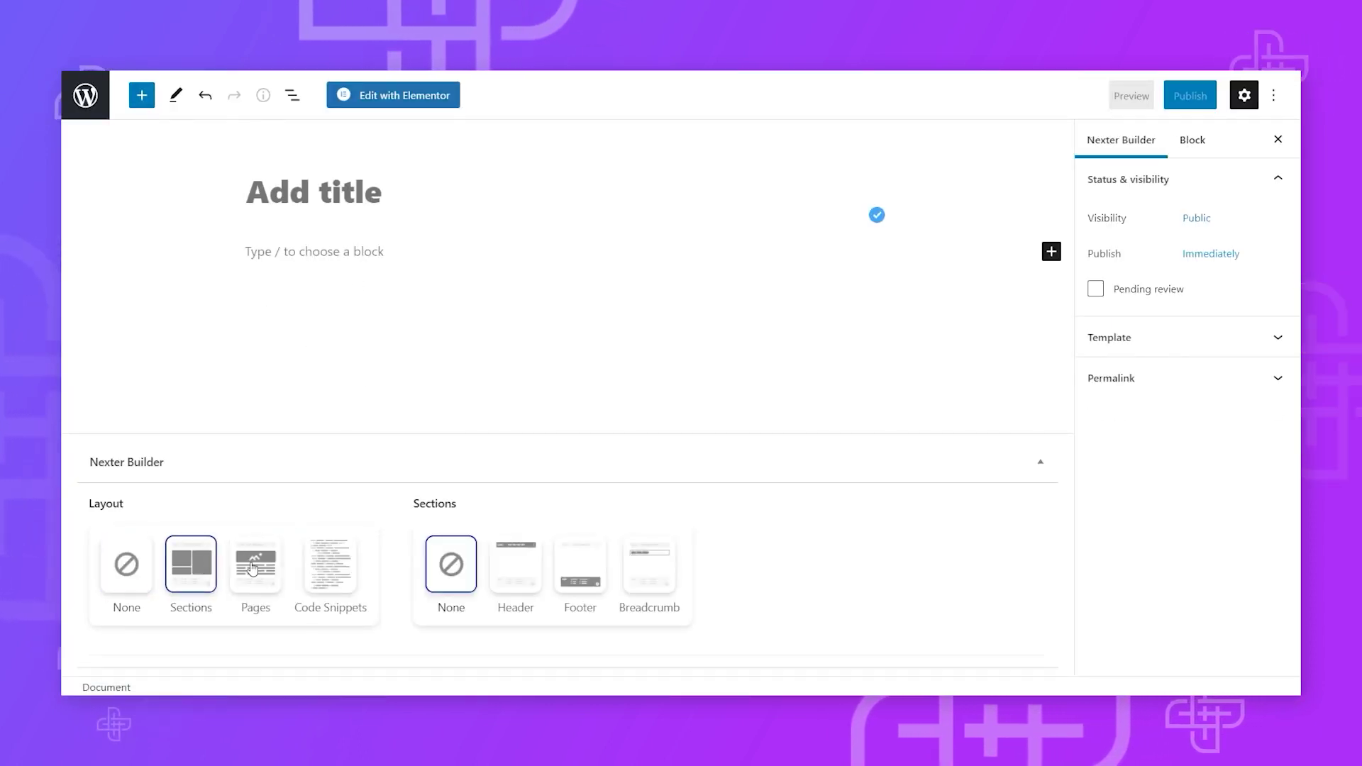
{"action": "left_click", "coordinate": [255, 557]}
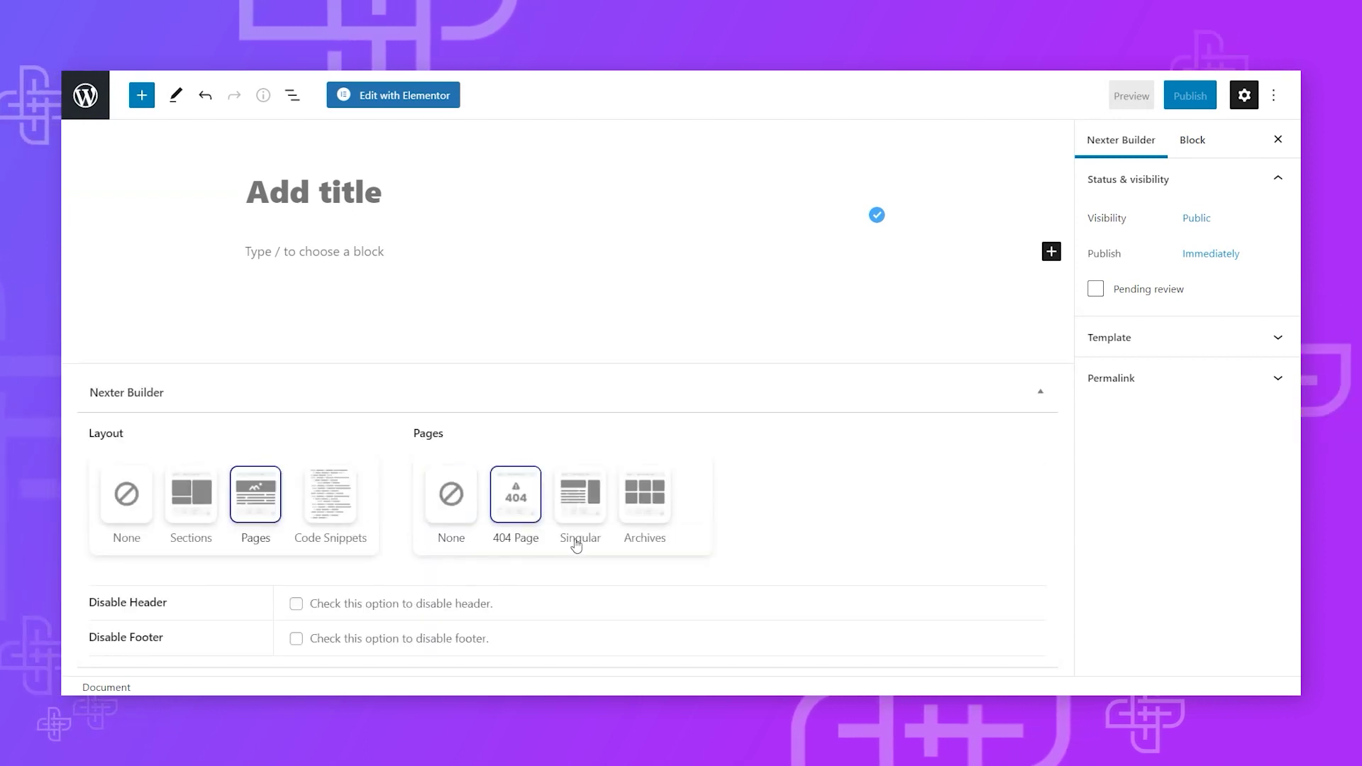
{"action": "left_click", "coordinate": [315, 521]}
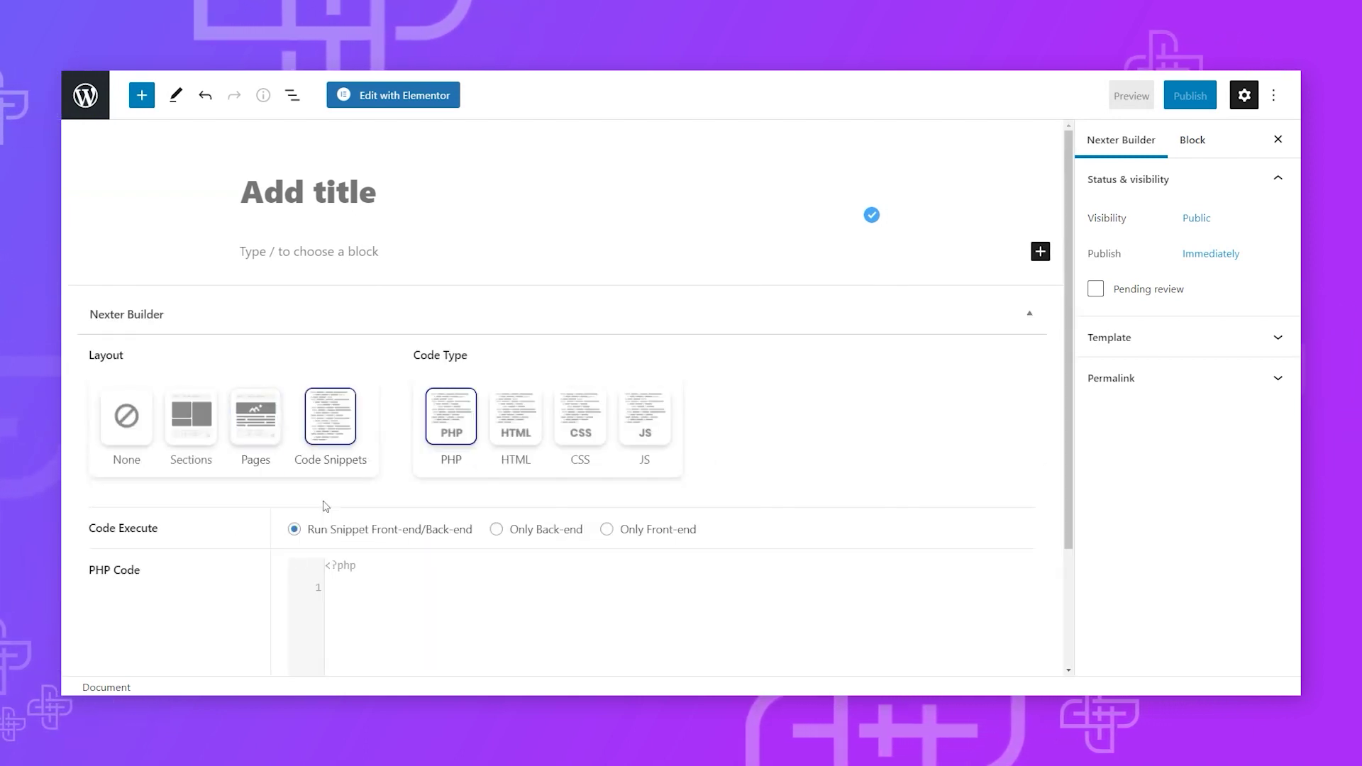
{"action": "left_click", "coordinate": [512, 436]}
{"action": "left_click", "coordinate": [578, 425]}
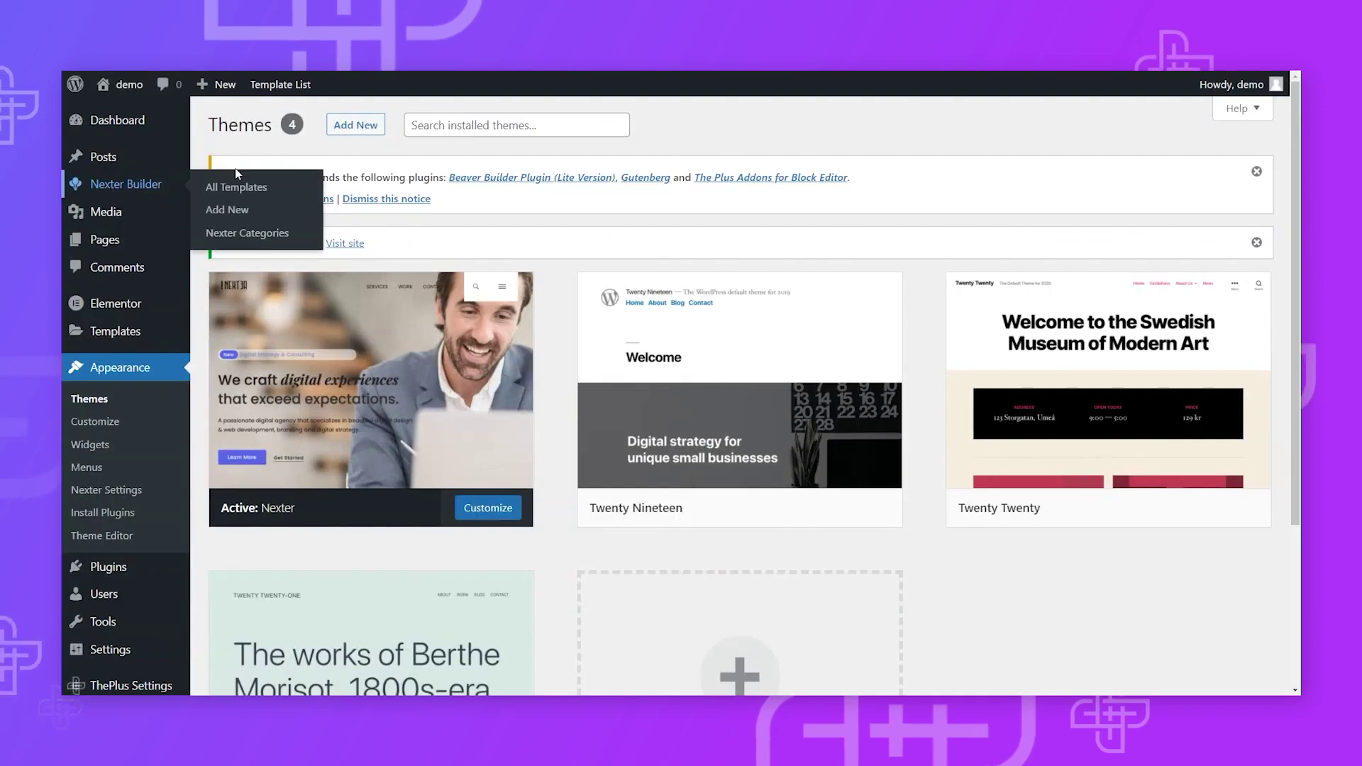
{"action": "scroll", "coordinate": [368, 397], "scroll_direction": "down", "scroll_amount": 3}
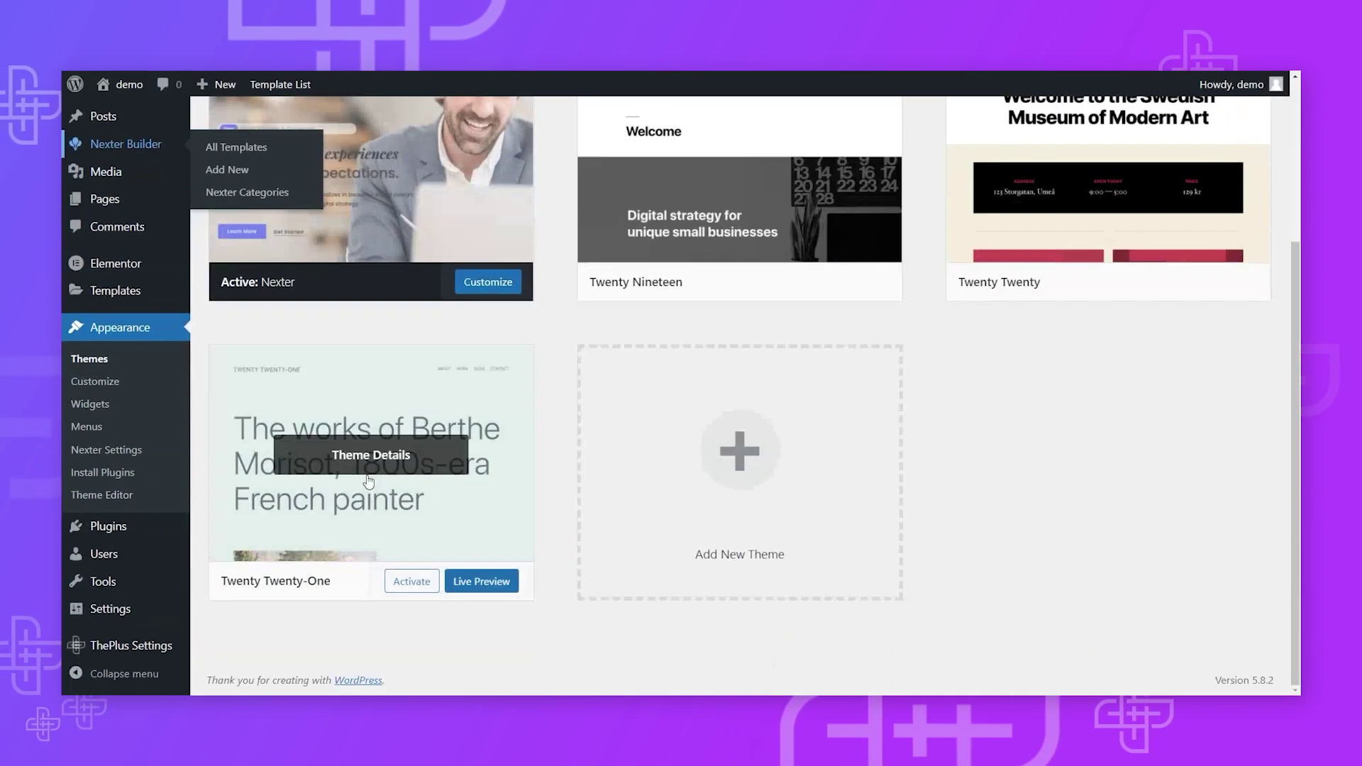
- Open Appearance > Nexter Settings on its Performance tab
{"action": "left_click", "coordinate": [121, 449]}
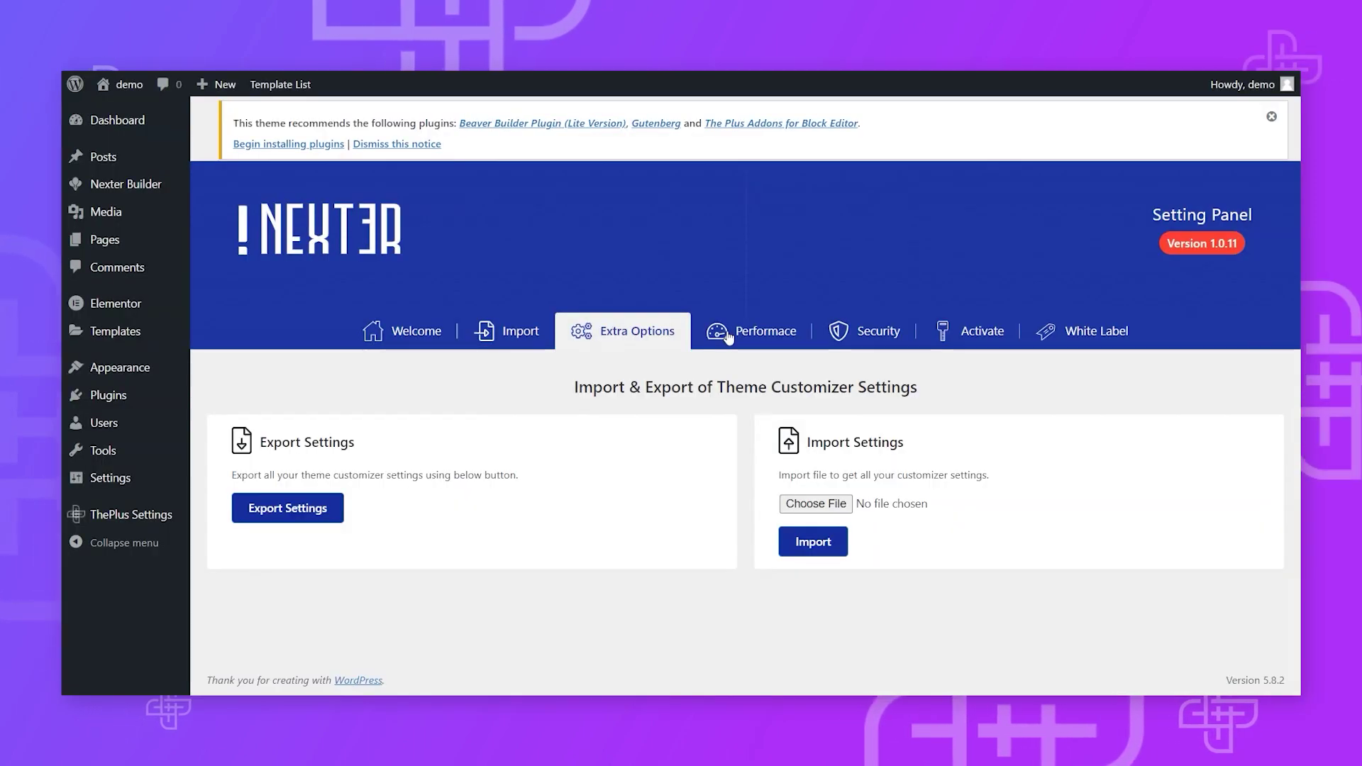
{"action": "left_click", "coordinate": [752, 330]}
{"action": "scroll", "coordinate": [317, 449], "scroll_direction": "down", "scroll_amount": 5}
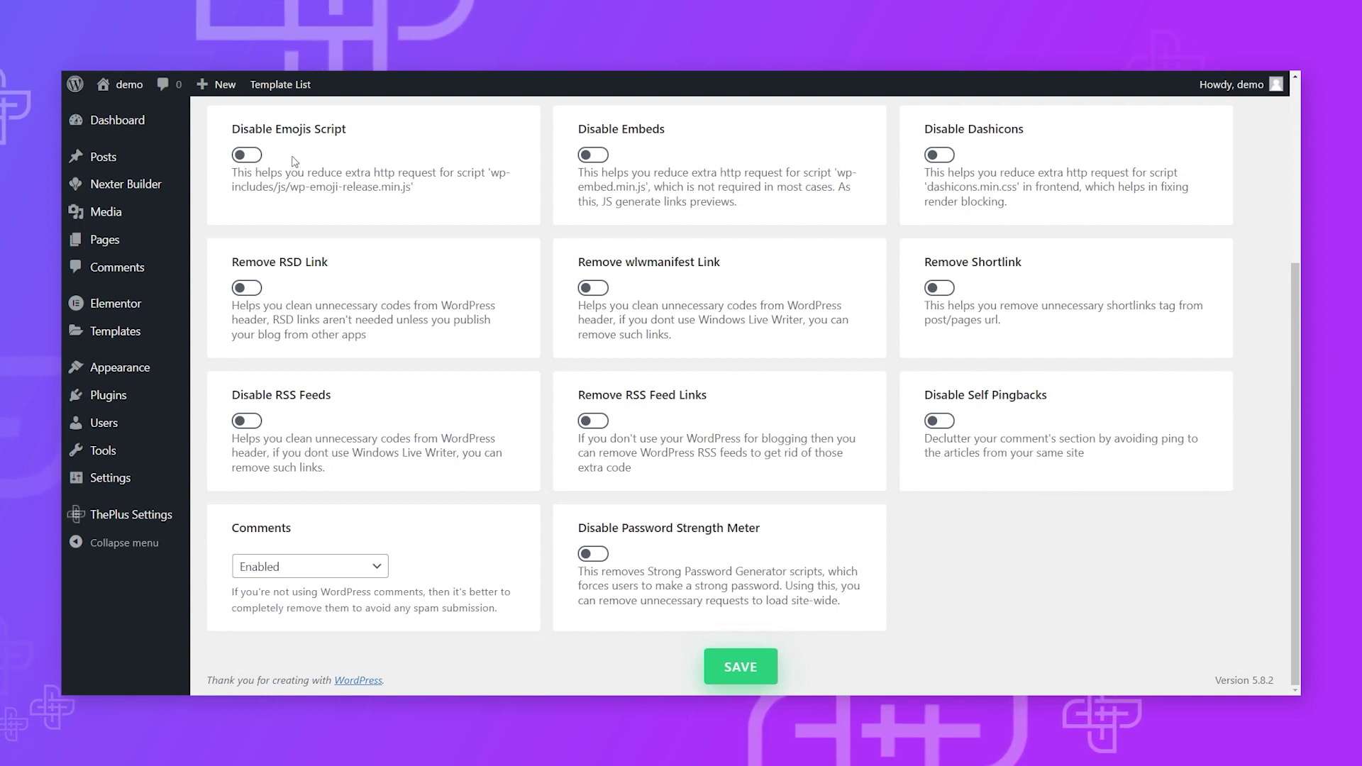
- Turn on Disable Emojis Script, RSS Feeds, Password Strength Meter, Self Pingbacks and Embeds, plus the RSS, Shortlink and wlwmanifest removals
{"action": "left_click", "coordinate": [250, 155]}
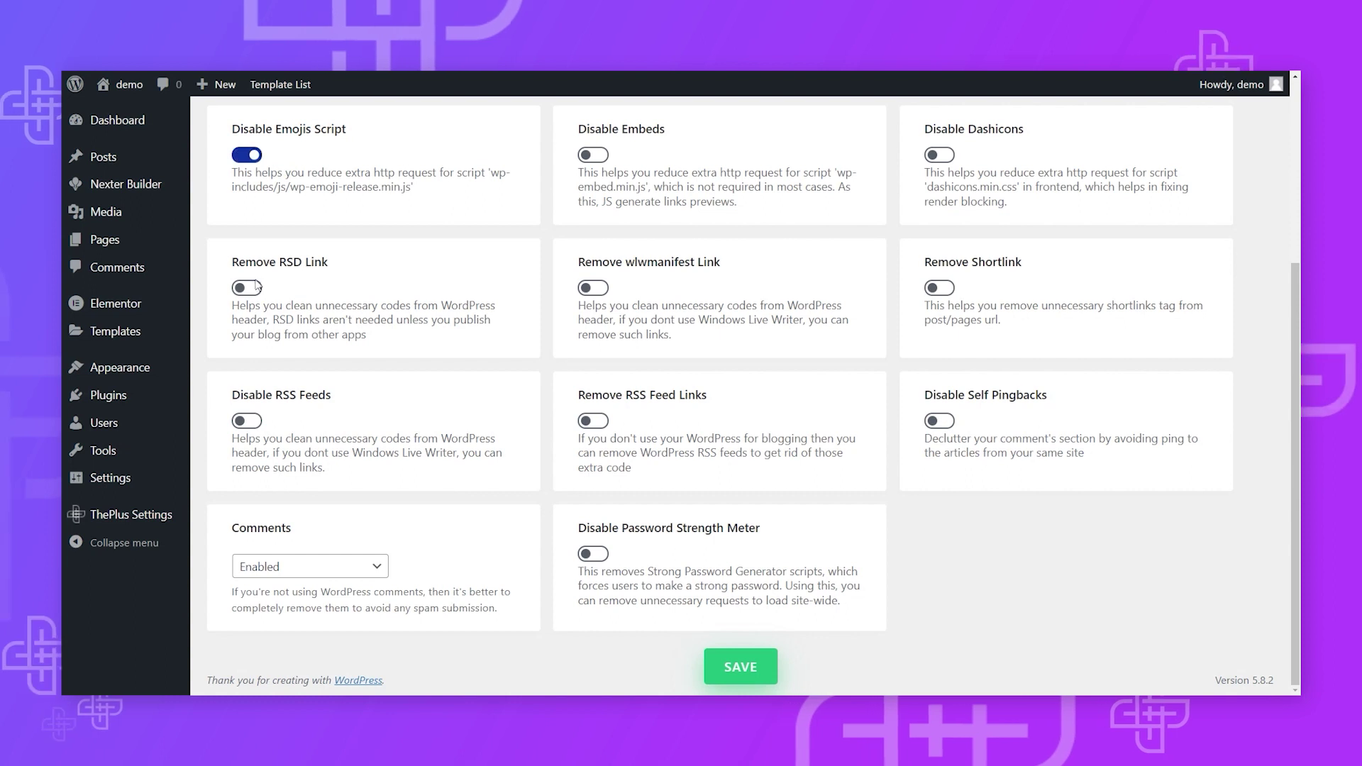
{"action": "left_click", "coordinate": [247, 421]}
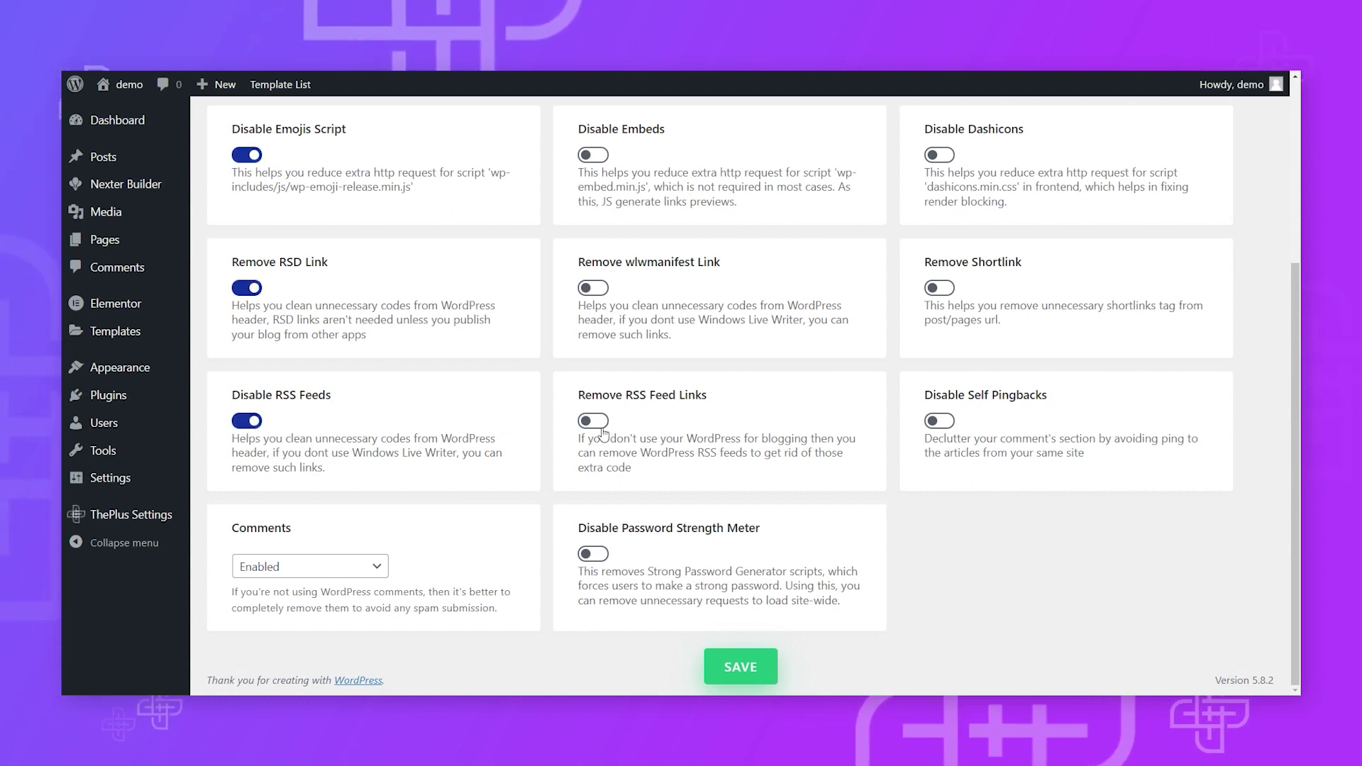
{"action": "left_click", "coordinate": [595, 422]}
{"action": "left_click", "coordinate": [593, 553]}
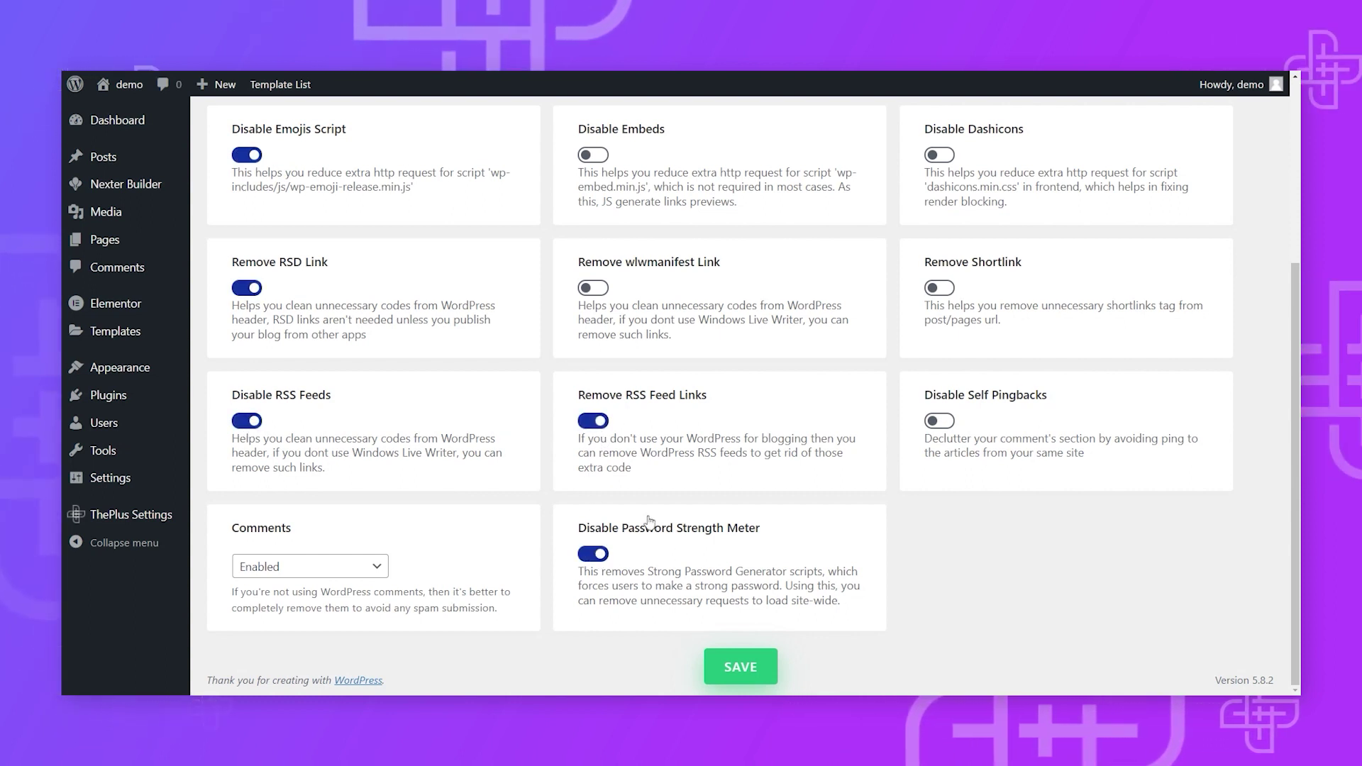
{"action": "left_click", "coordinate": [949, 421]}
{"action": "left_click", "coordinate": [941, 287]}
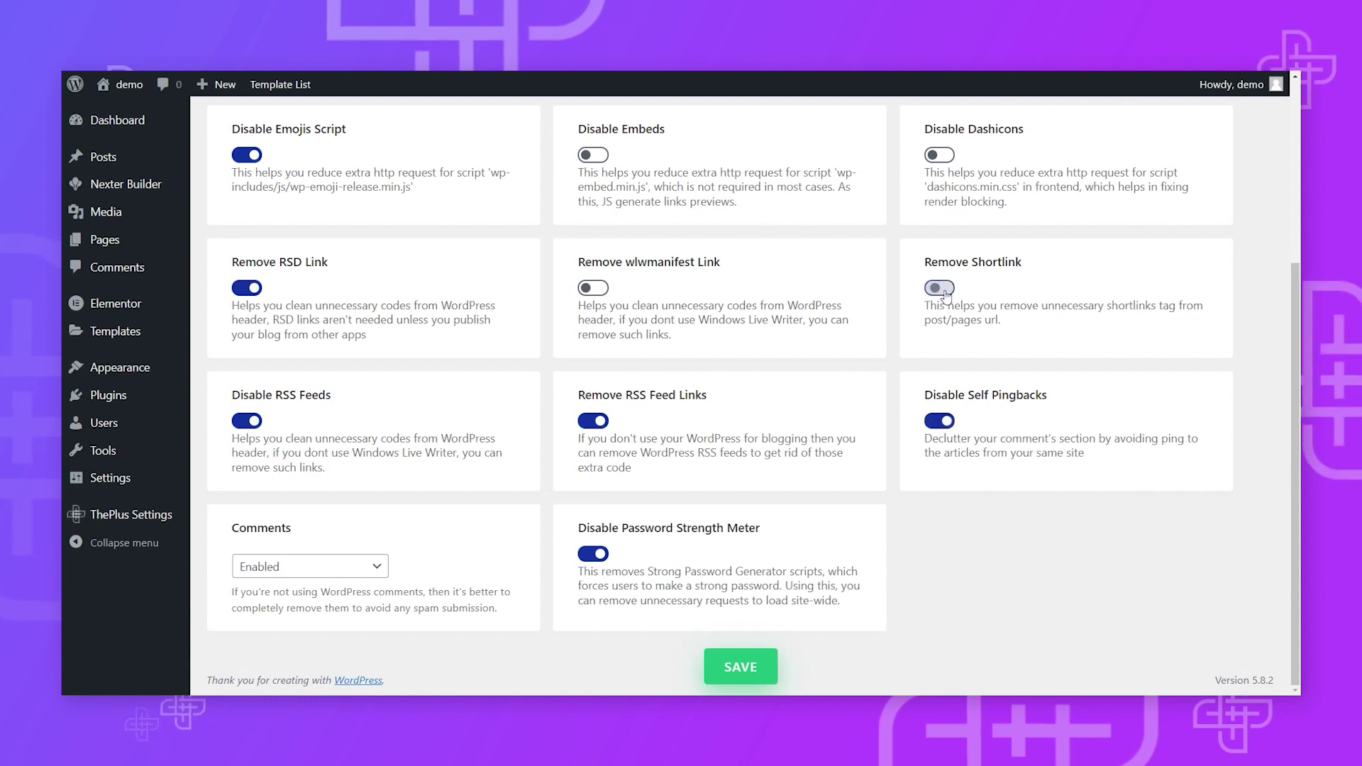
{"action": "left_click", "coordinate": [594, 287]}
{"action": "left_click", "coordinate": [596, 155]}
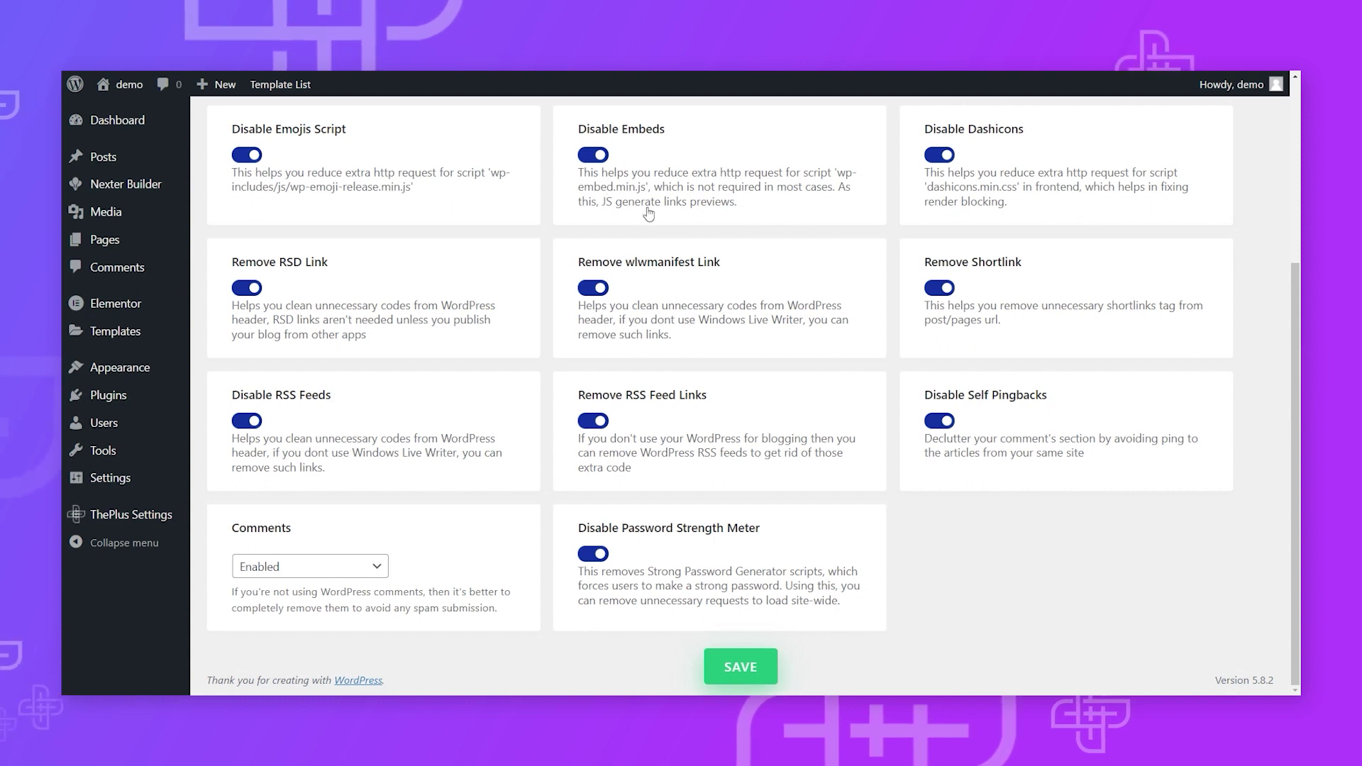
- Highlight wp-embed.min.js in the Disable Embeds description, then clear the highlight
{"action": "scroll", "coordinate": [642, 207], "scroll_direction": "up", "scroll_amount": 1}
{"action": "scroll", "coordinate": [632, 142], "scroll_direction": "down", "scroll_amount": 1}
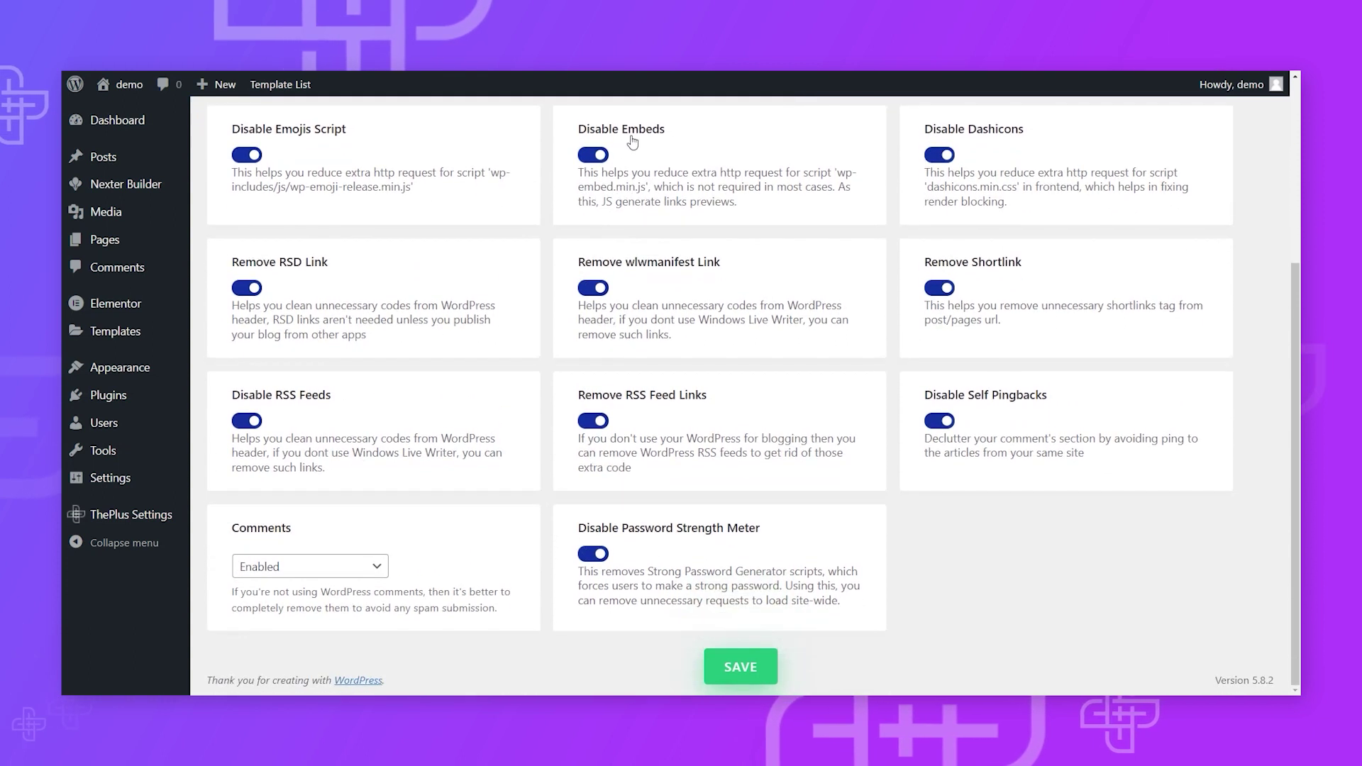
{"action": "left_click_drag", "start_coordinate": [653, 186], "coordinate": [839, 176]}
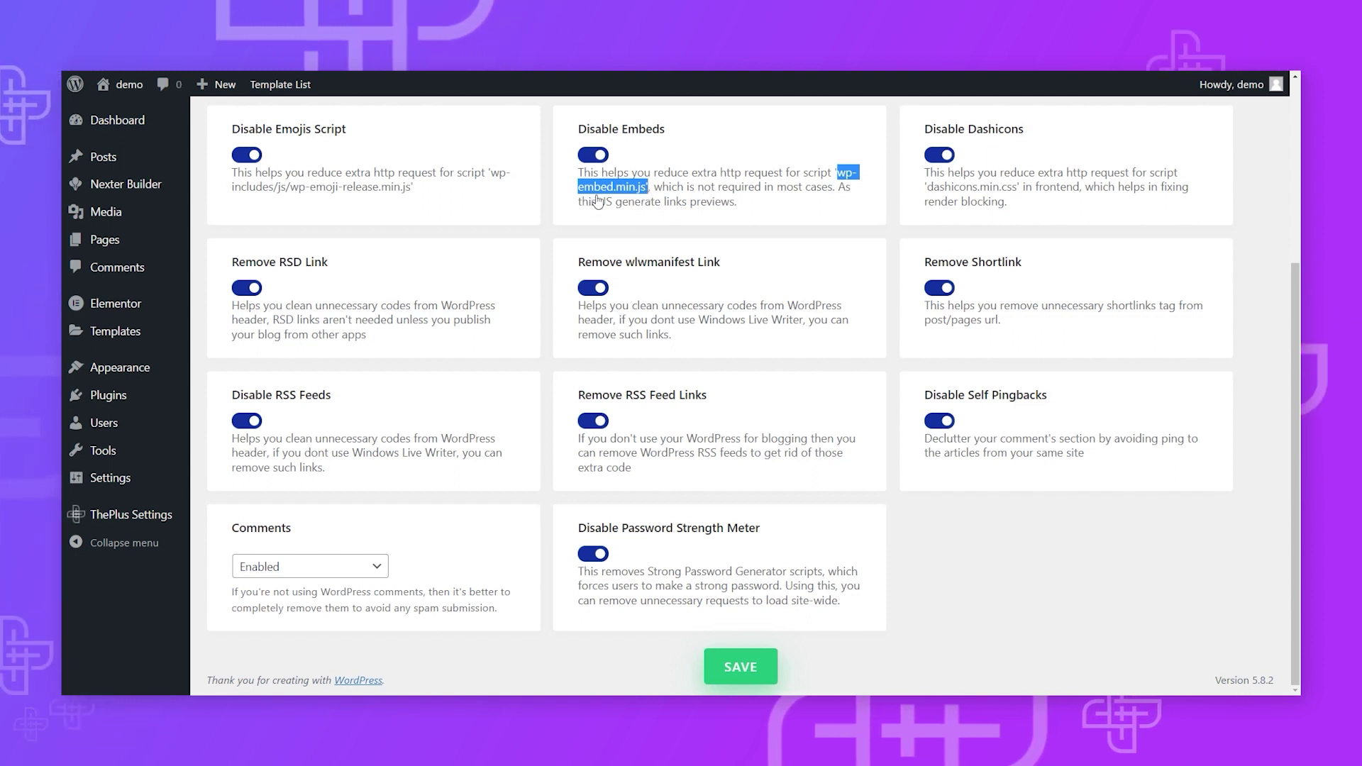
{"action": "left_click", "coordinate": [341, 185]}
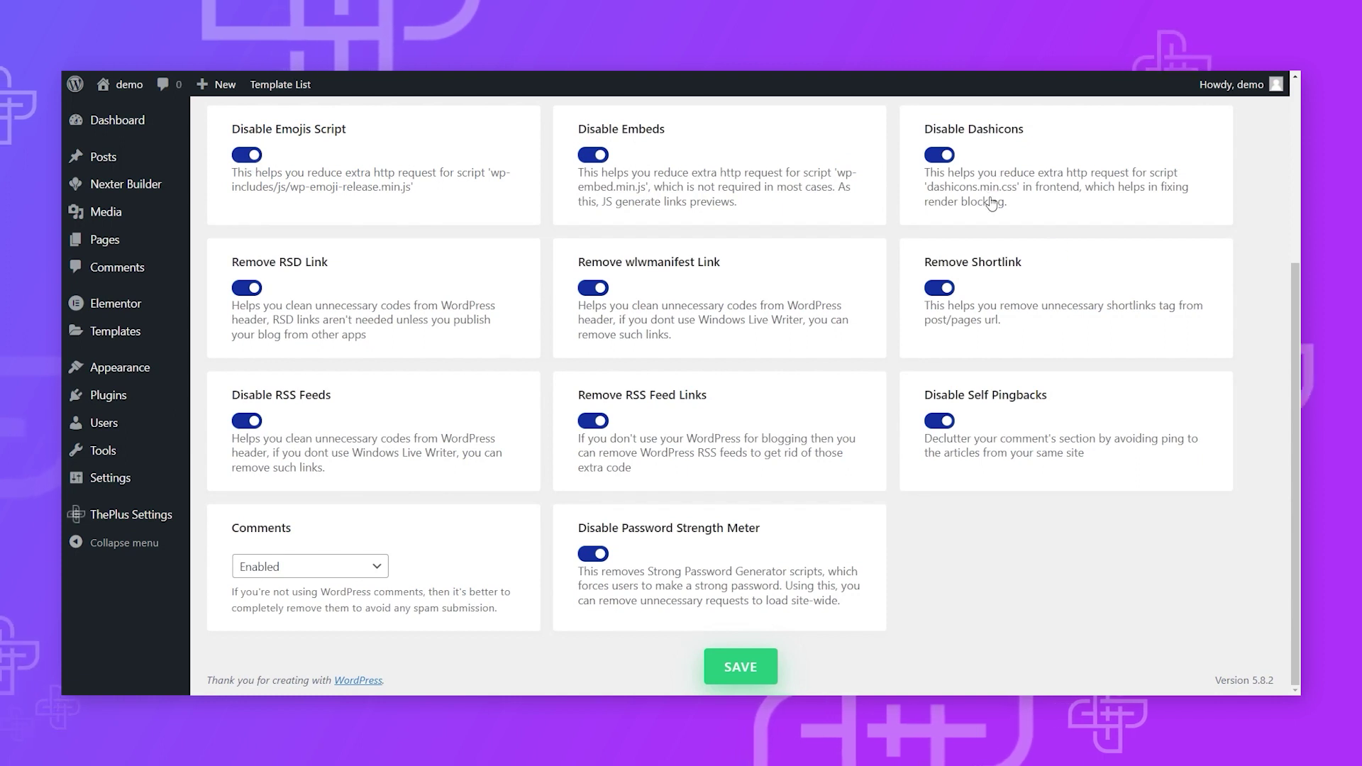
{"action": "mouse_move", "coordinate": [115, 92]}
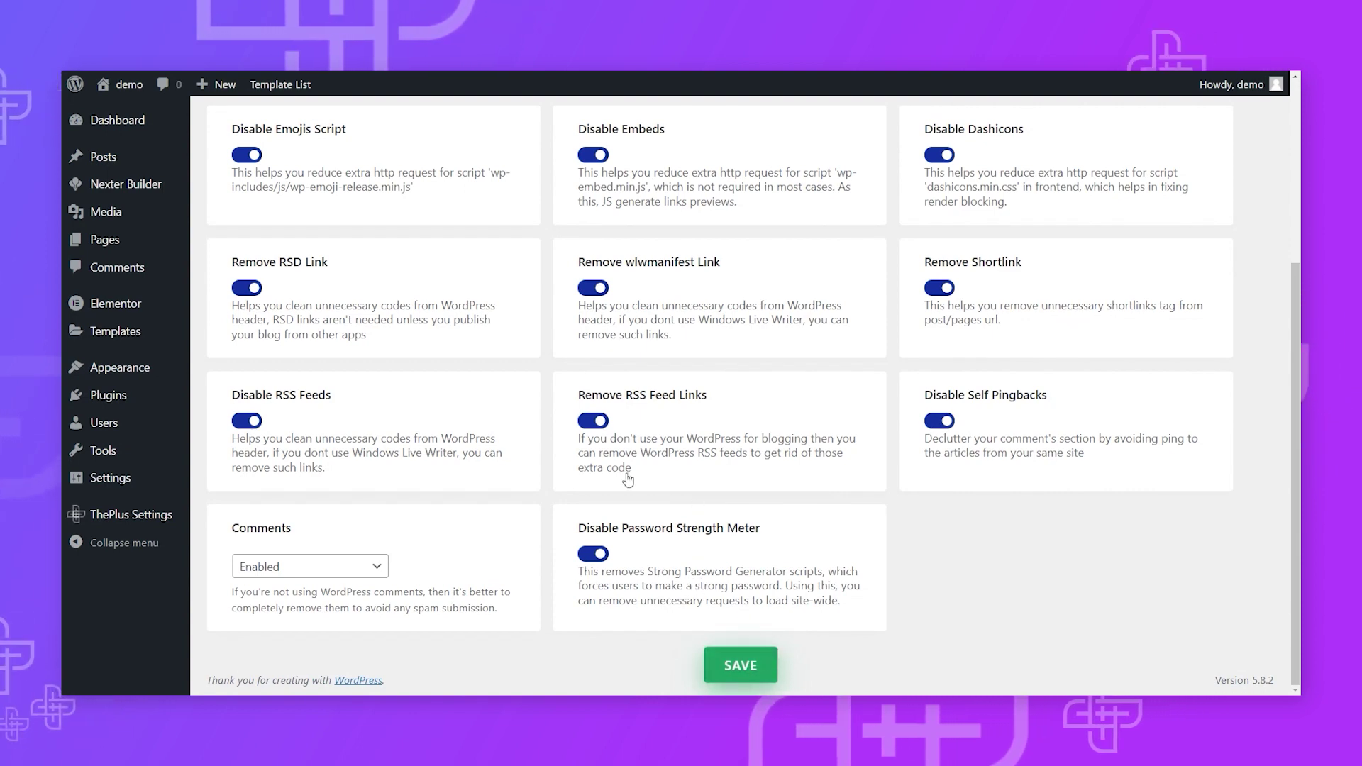
{"action": "scroll", "coordinate": [627, 480], "scroll_direction": "up", "scroll_amount": 5}
{"action": "scroll", "coordinate": [624, 483], "scroll_direction": "down", "scroll_amount": 5}
{"action": "scroll", "coordinate": [620, 489], "scroll_direction": "up", "scroll_amount": 1}
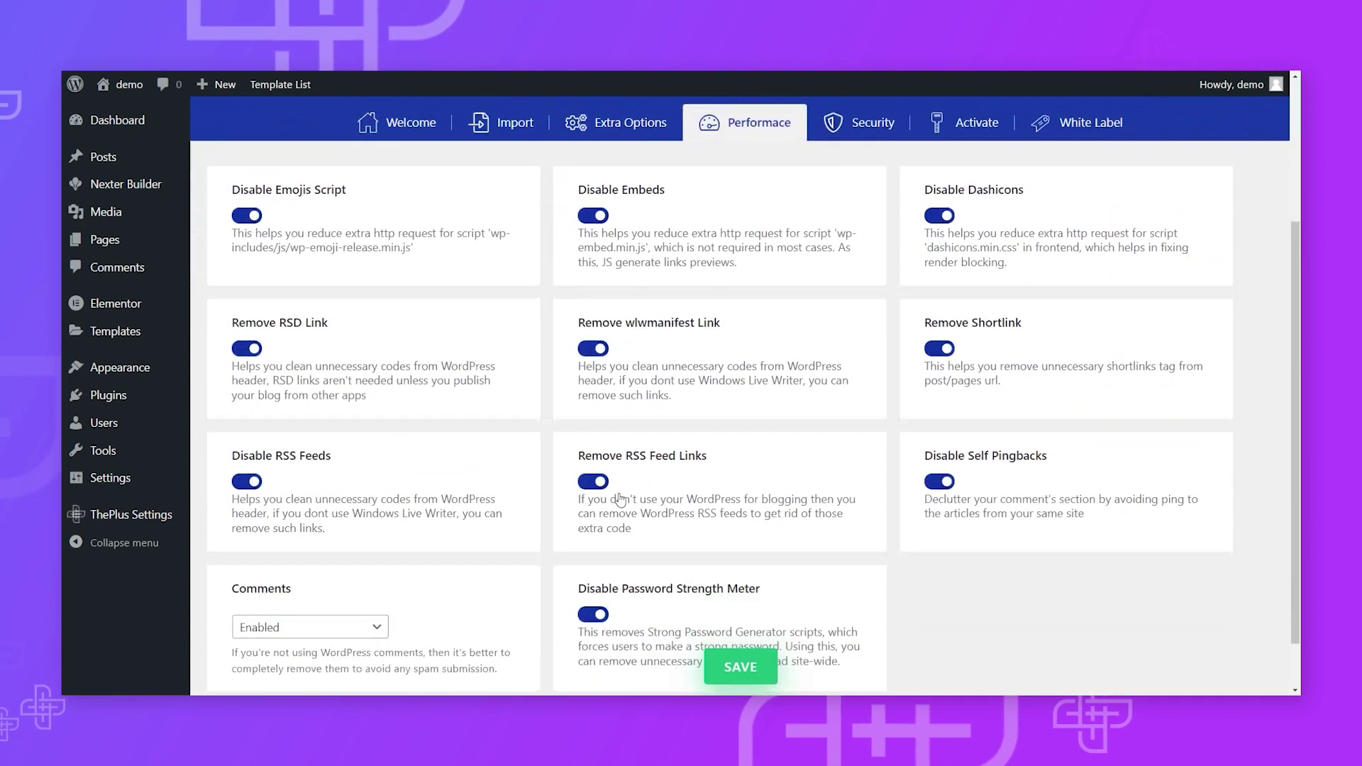
{"action": "scroll", "coordinate": [619, 499], "scroll_direction": "down", "scroll_amount": 1}
{"action": "scroll", "coordinate": [628, 425], "scroll_direction": "up", "scroll_amount": 4}
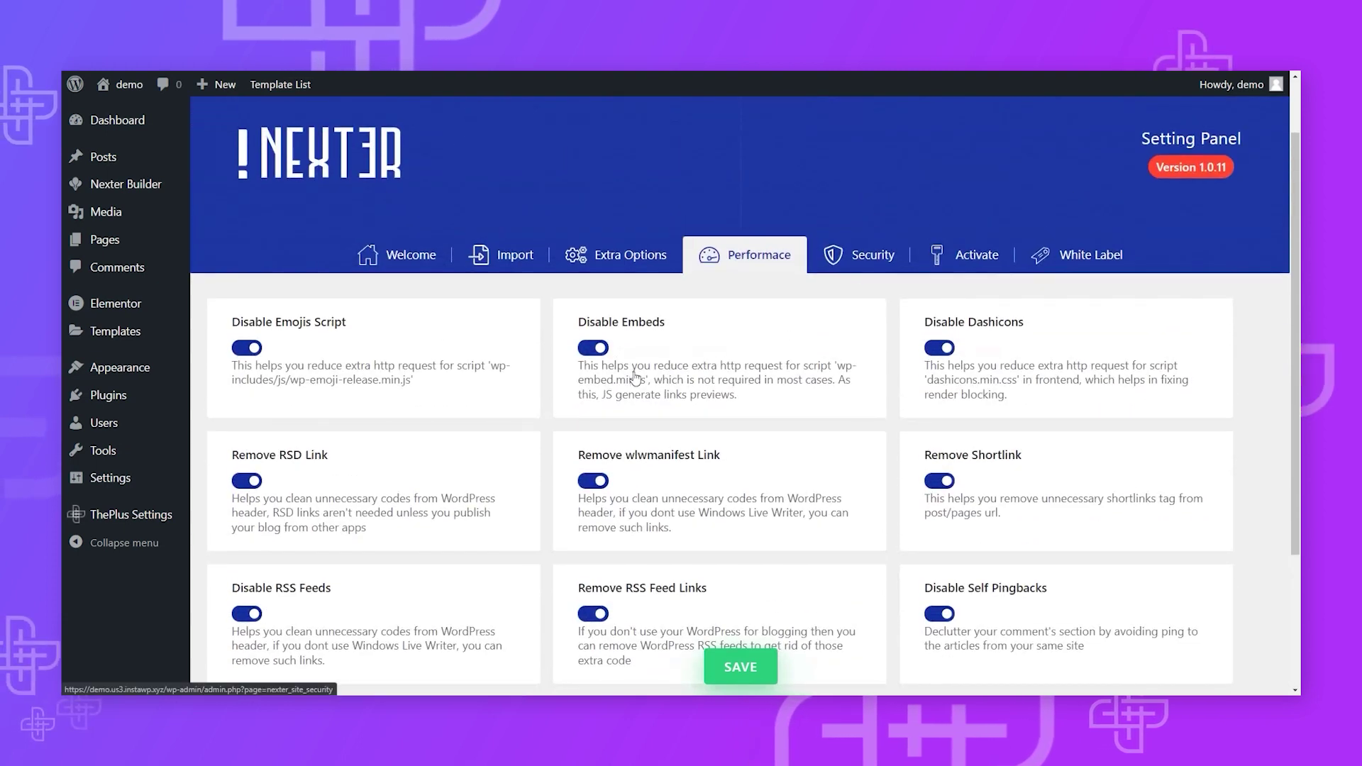
- On the Security tab, disable XML-RPC and the WP version generator, restrict REST API when logged out, and remove REST API links
{"action": "left_click", "coordinate": [858, 255]}
{"action": "scroll", "coordinate": [243, 247], "scroll_direction": "down", "scroll_amount": 3}
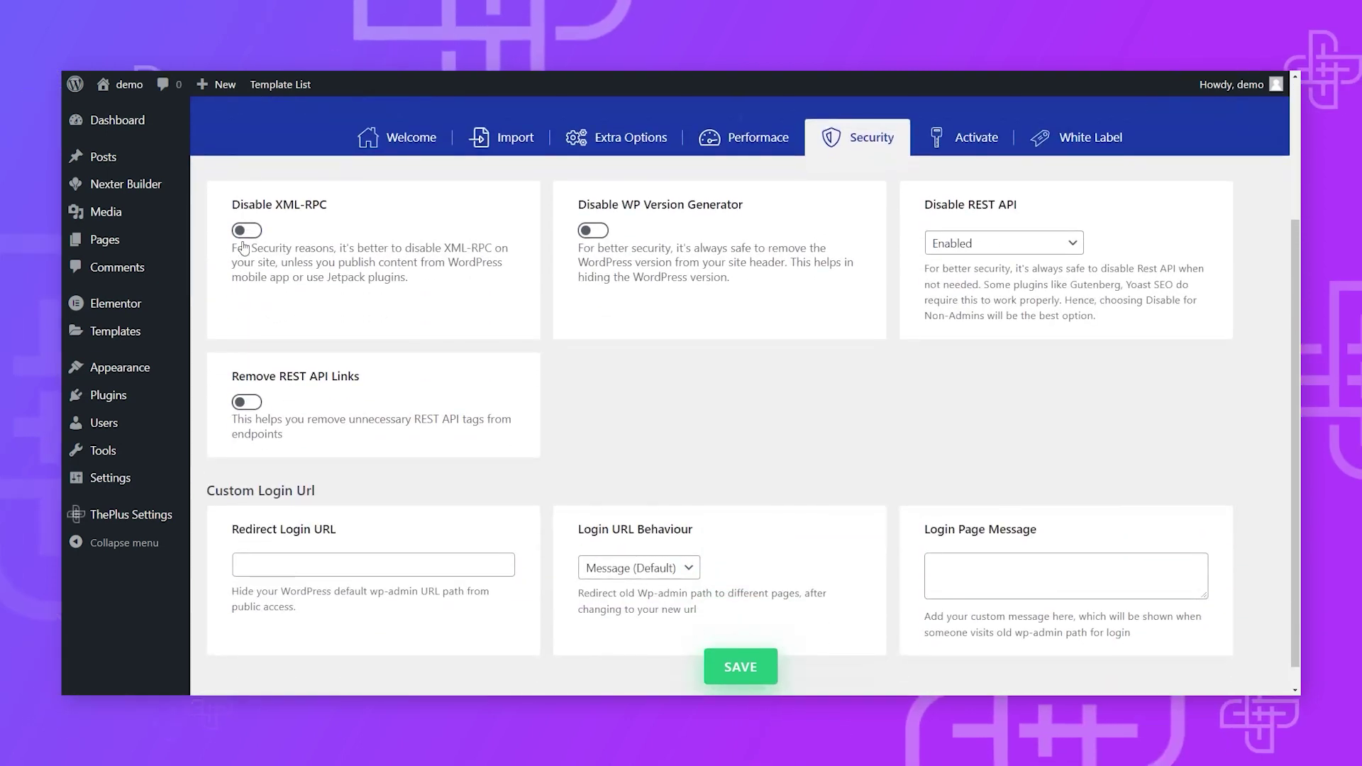
{"action": "left_click", "coordinate": [245, 231]}
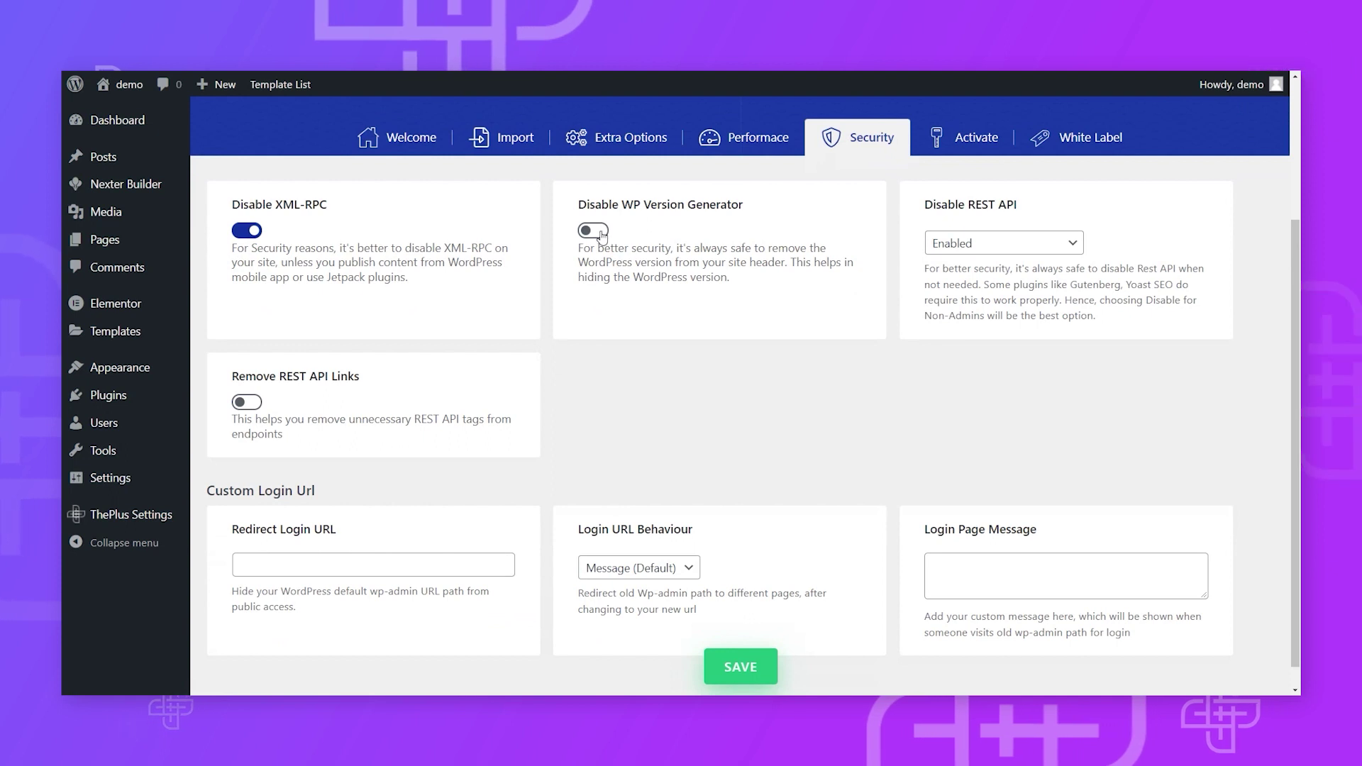
{"action": "left_click", "coordinate": [599, 232]}
{"action": "left_click", "coordinate": [1007, 248]}
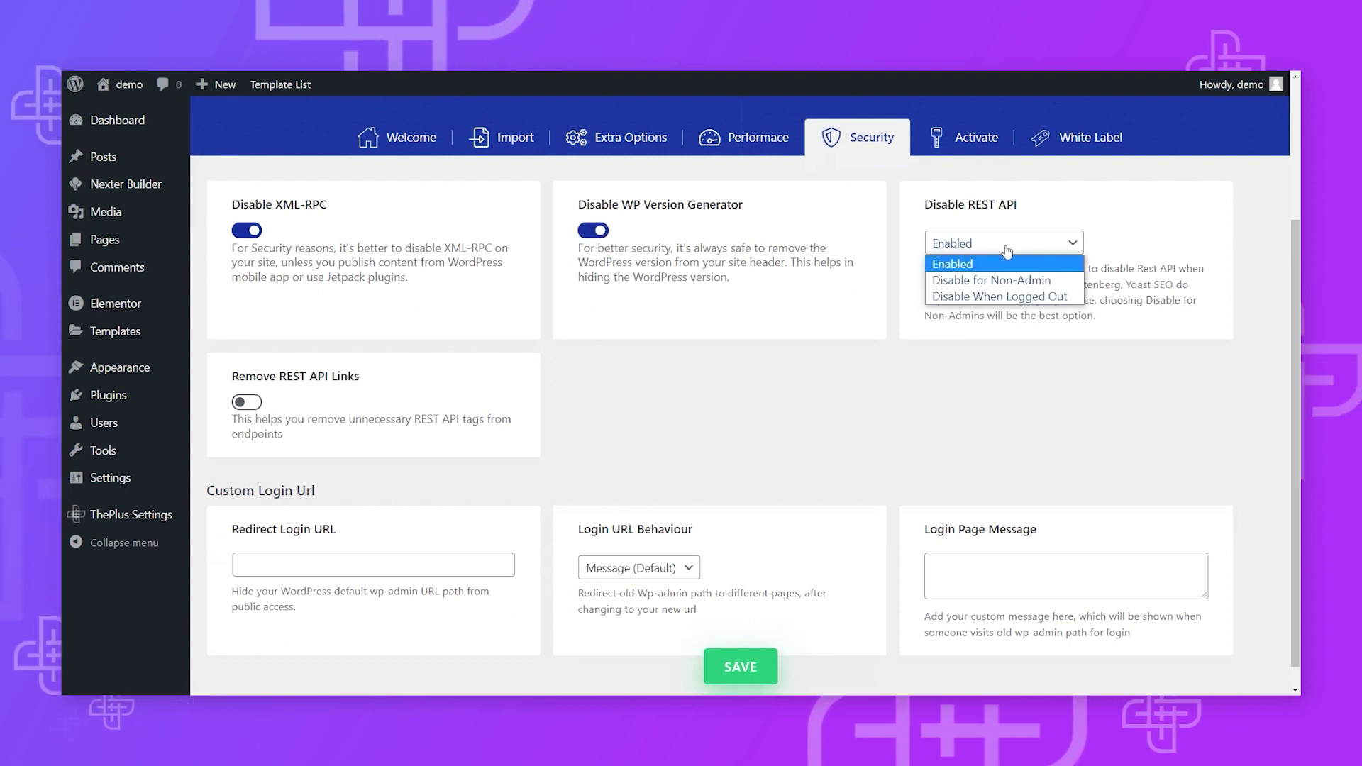
{"action": "left_click", "coordinate": [968, 297]}
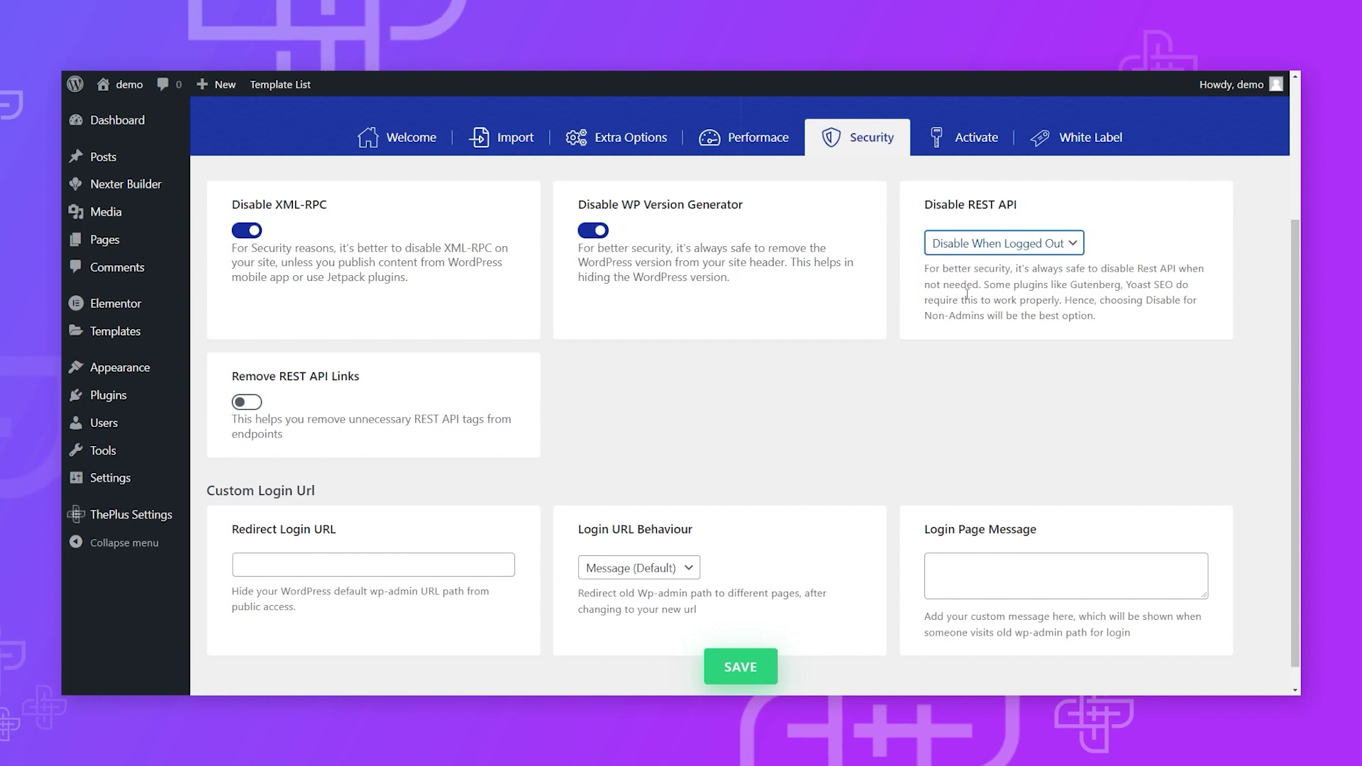
{"action": "left_click", "coordinate": [242, 417]}
{"action": "scroll", "coordinate": [341, 491], "scroll_direction": "down", "scroll_amount": 1}
- Check the redirect Login URL field and keep the default login URL behaviour
{"action": "left_click", "coordinate": [341, 542]}
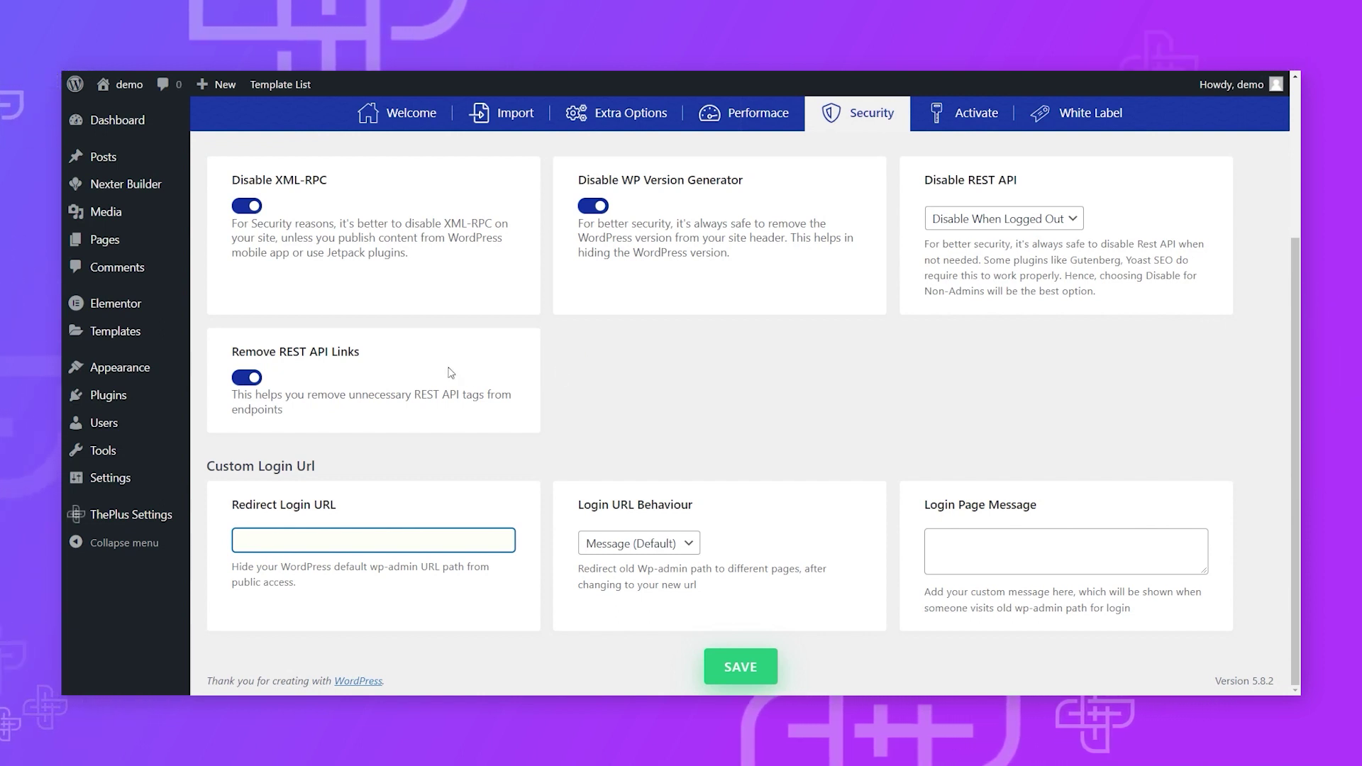
{"action": "left_click", "coordinate": [687, 543]}
{"action": "left_click", "coordinate": [623, 419]}
{"action": "scroll", "coordinate": [624, 419], "scroll_direction": "up", "scroll_amount": 3}
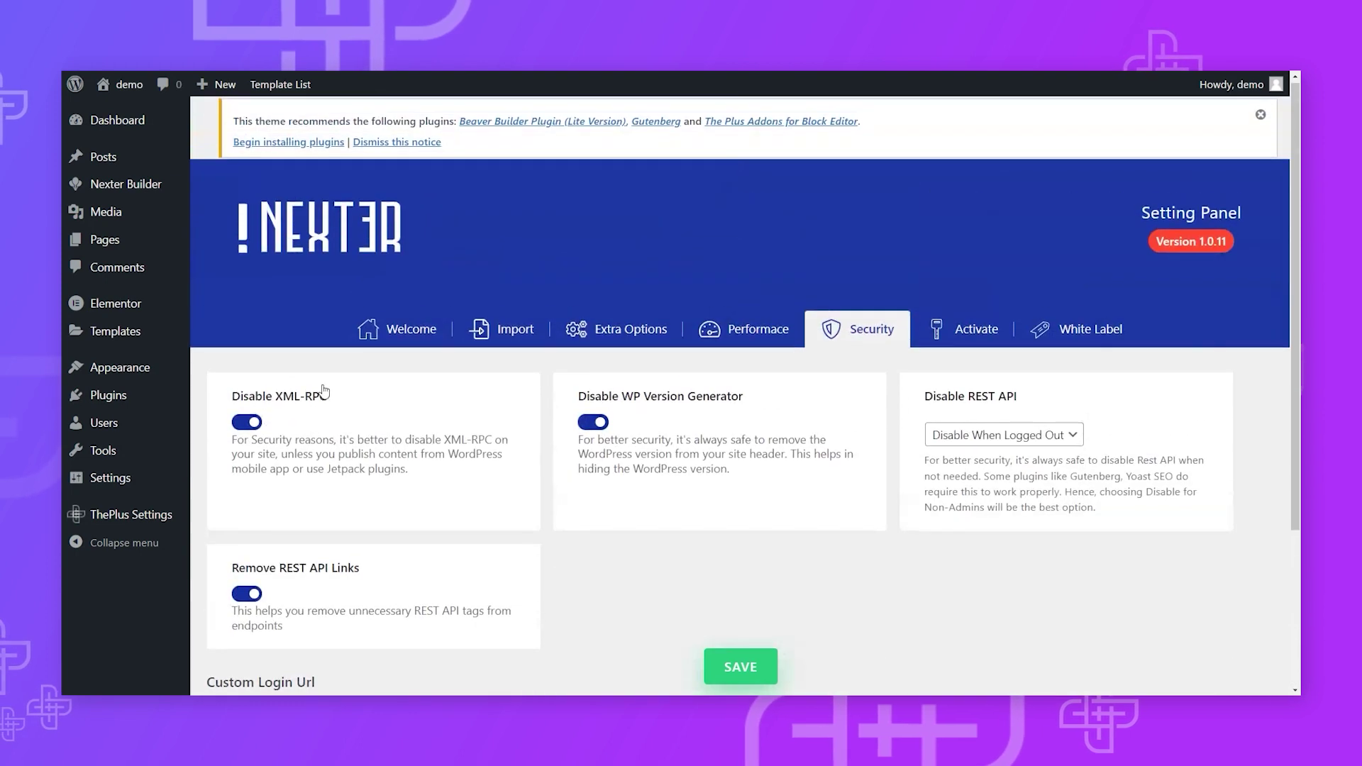
{"action": "scroll", "coordinate": [327, 389], "scroll_direction": "down", "scroll_amount": 3}
{"action": "scroll", "coordinate": [497, 376], "scroll_direction": "up", "scroll_amount": 2}
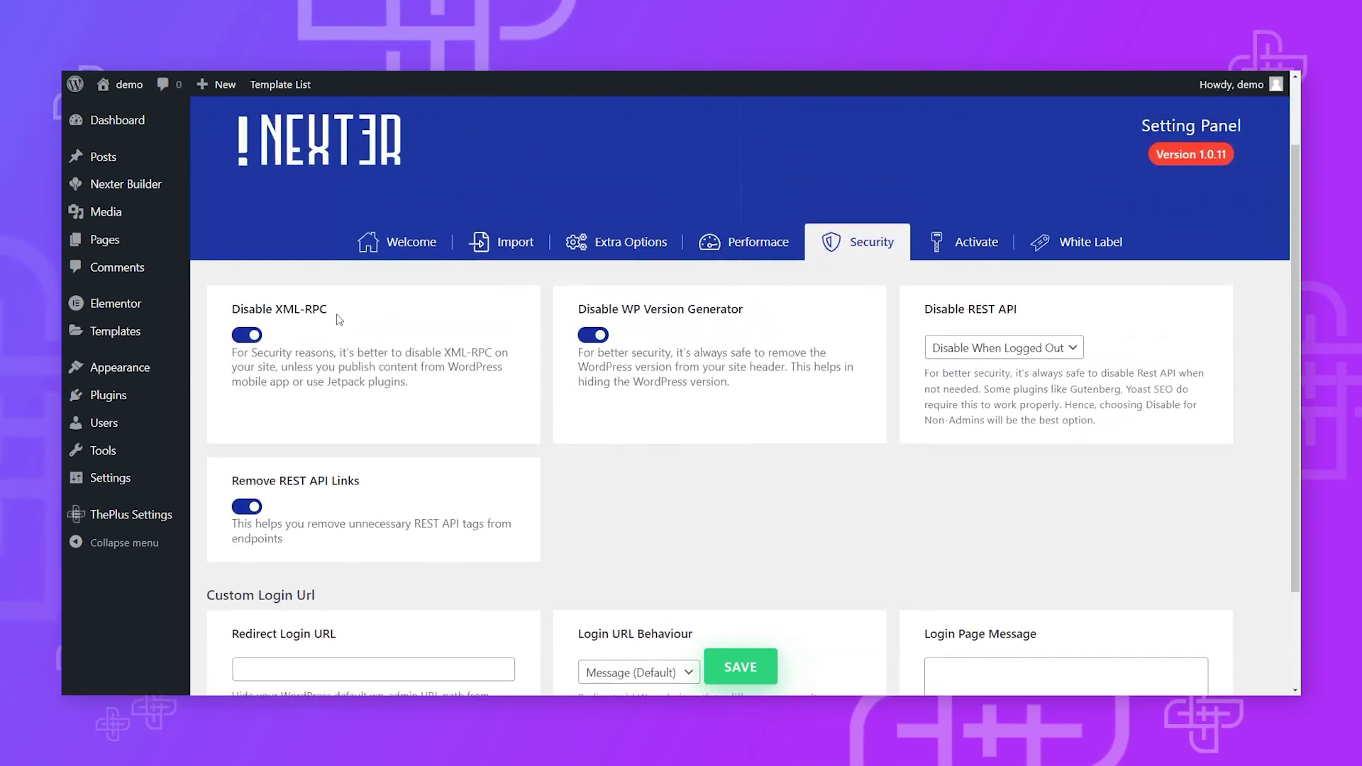
{"action": "scroll", "coordinate": [339, 319], "scroll_direction": "down", "scroll_amount": 2}
{"action": "mouse_move", "coordinate": [149, 184]}
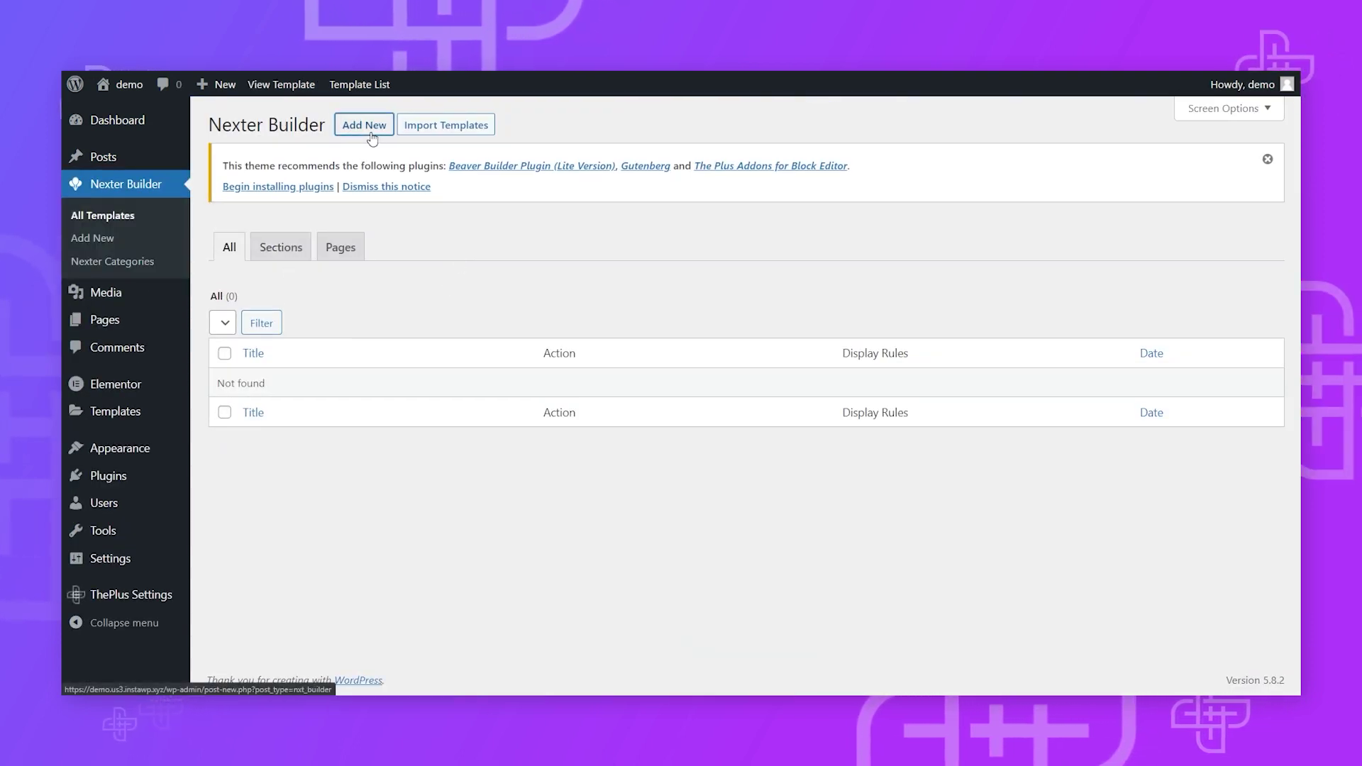
{"action": "left_click", "coordinate": [371, 135]}
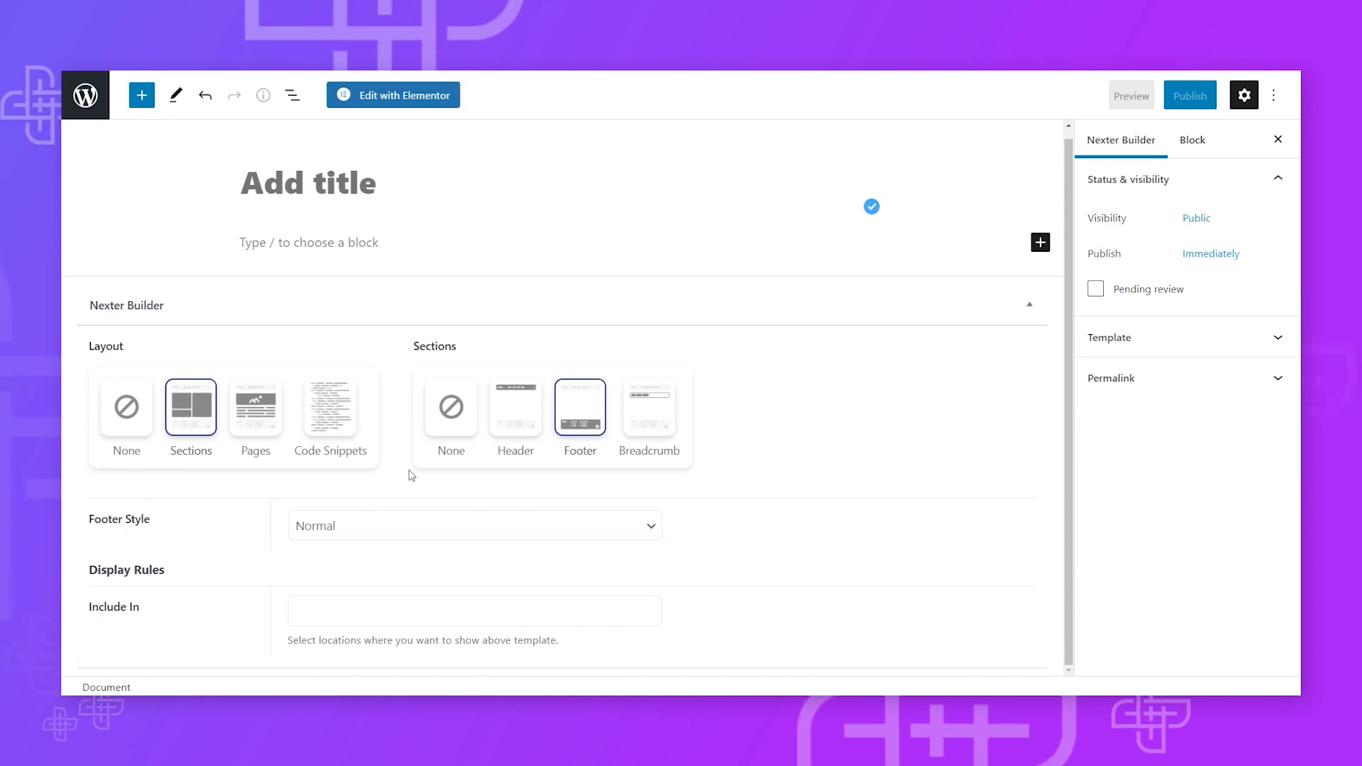
{"action": "left_click", "coordinate": [256, 415]}
{"action": "left_click", "coordinate": [329, 572]}
{"action": "left_click", "coordinate": [515, 501]}
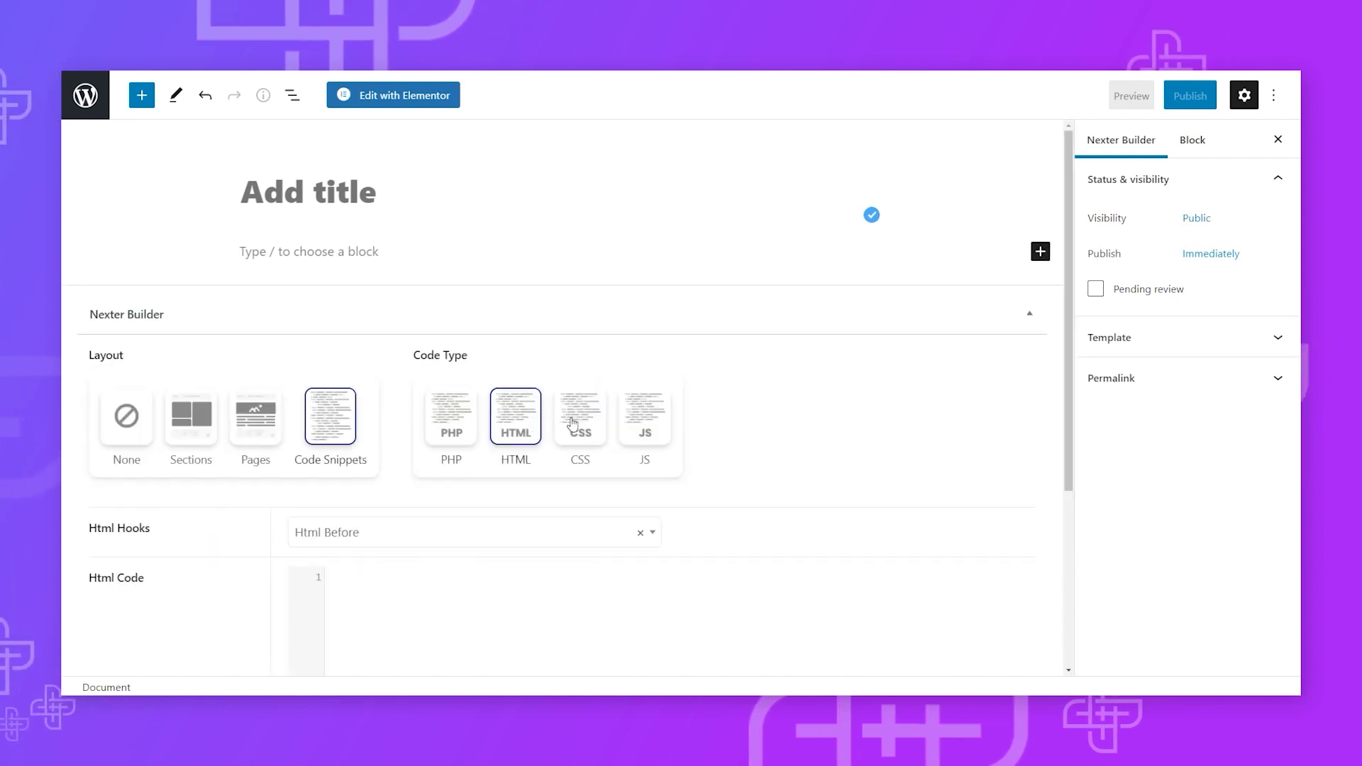
{"action": "left_click", "coordinate": [580, 496]}
{"action": "left_click", "coordinate": [87, 103]}
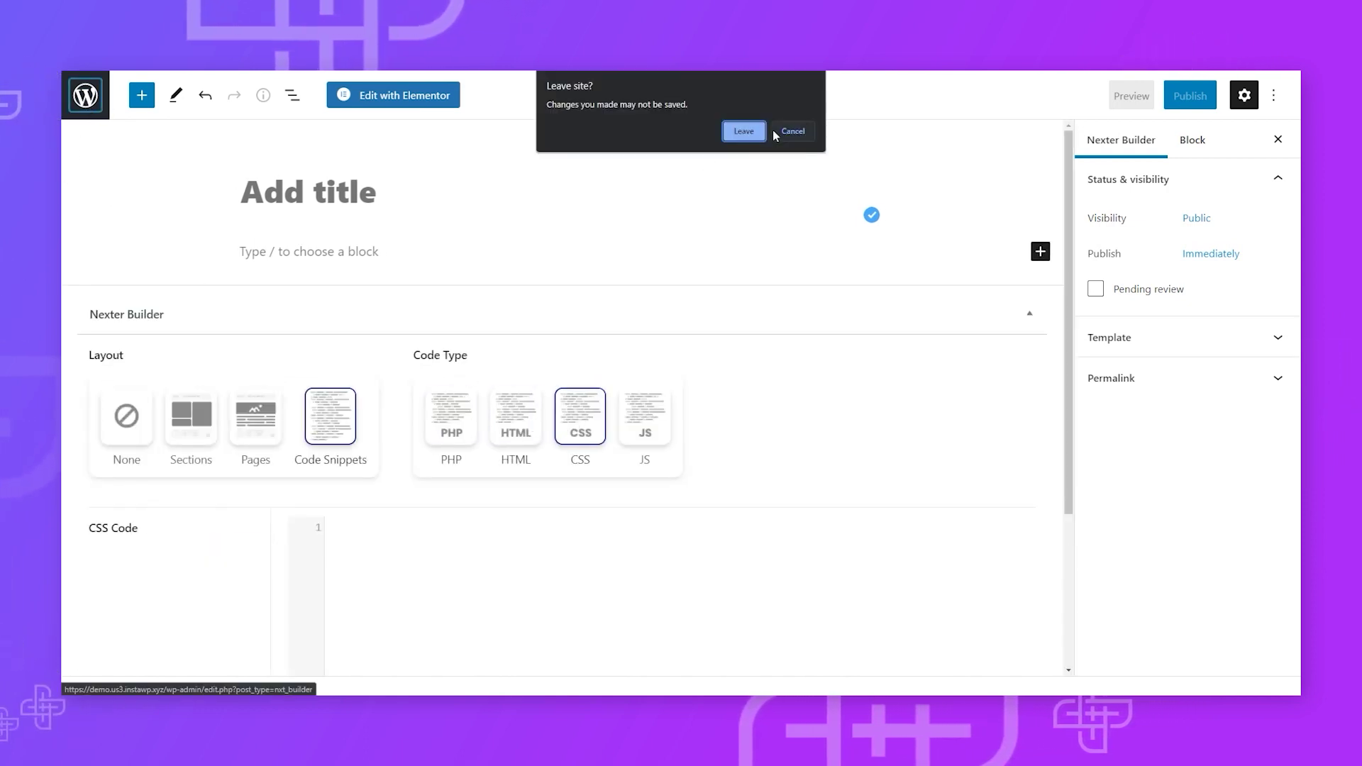
{"action": "left_click", "coordinate": [743, 132]}
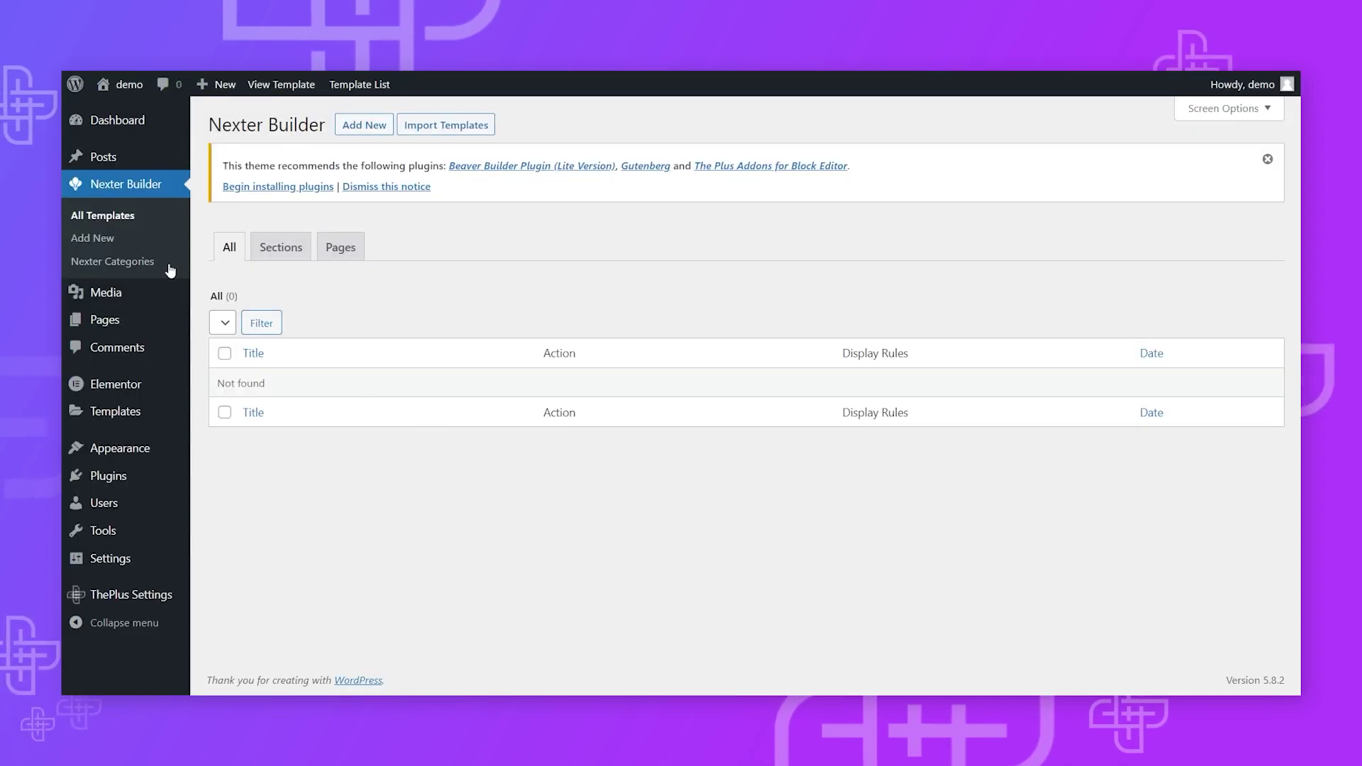
{"action": "left_click", "coordinate": [76, 122]}
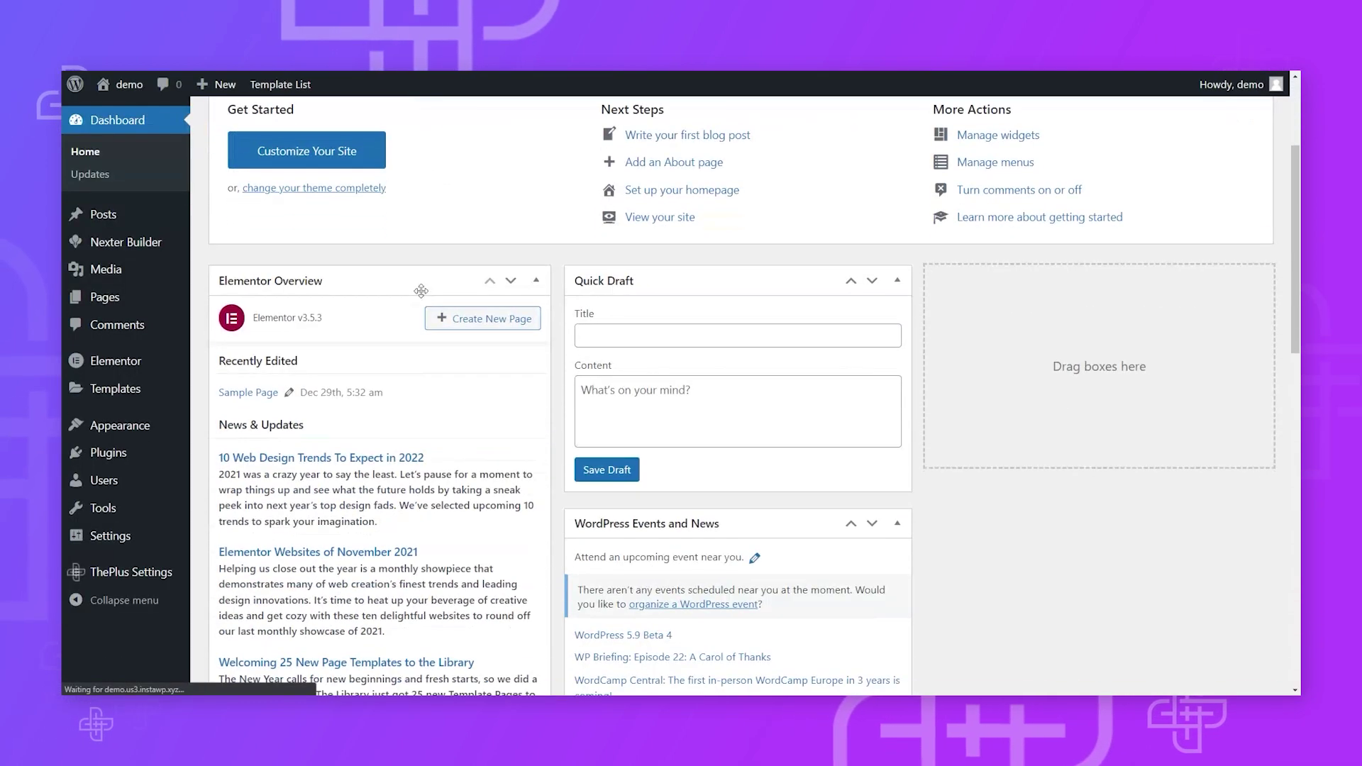
- Go to ThePlus Settings in the sidebar to show the version 5.0.8 Welcome page
{"action": "scroll", "coordinate": [410, 318], "scroll_direction": "down", "scroll_amount": 2}
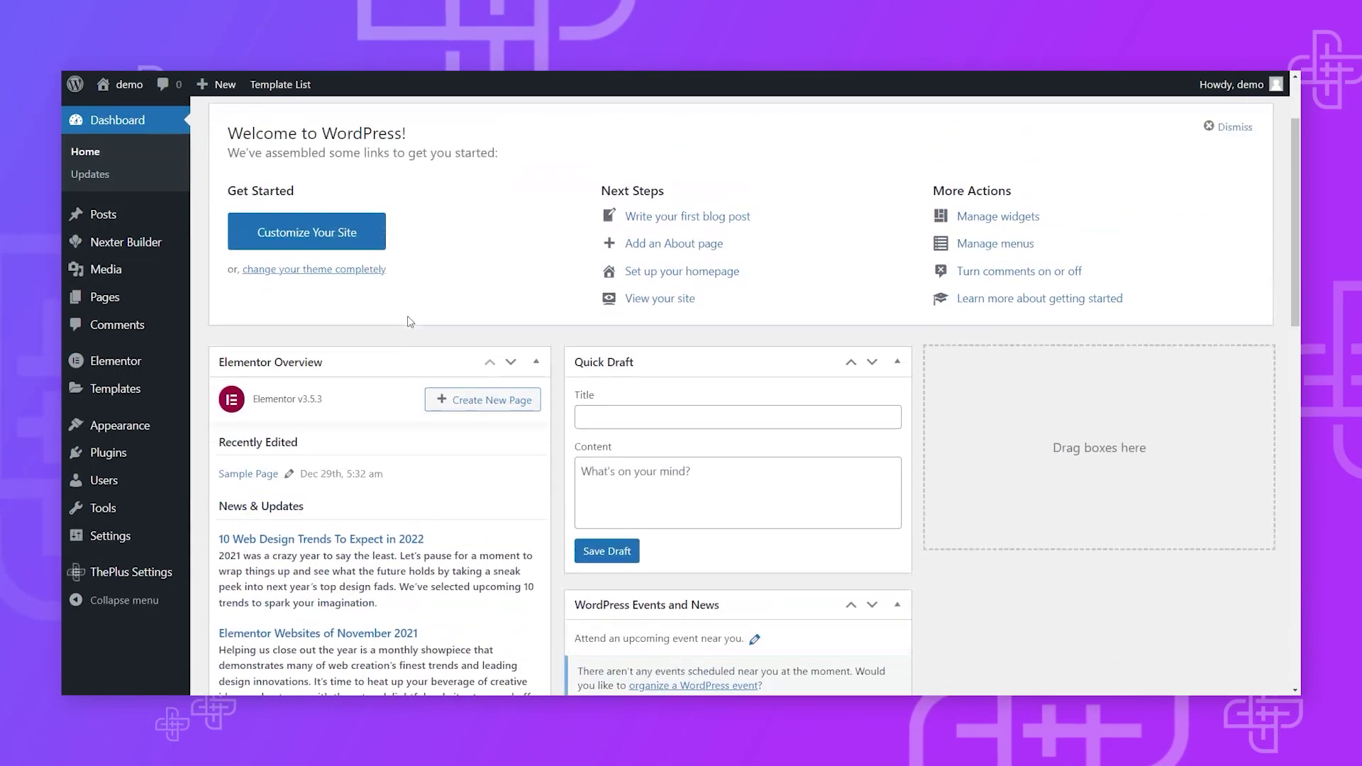
{"action": "scroll", "coordinate": [454, 326], "scroll_direction": "up", "scroll_amount": 1}
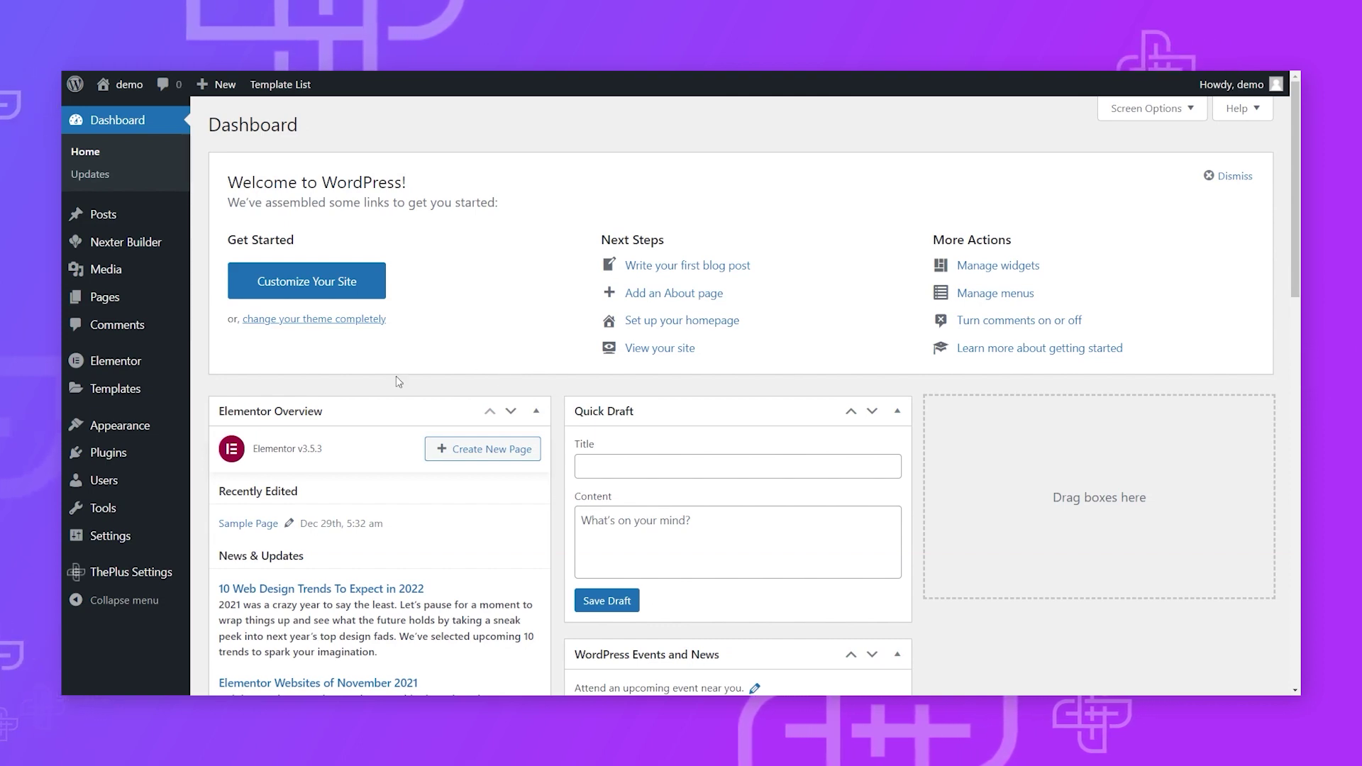
{"action": "left_click", "coordinate": [127, 571]}
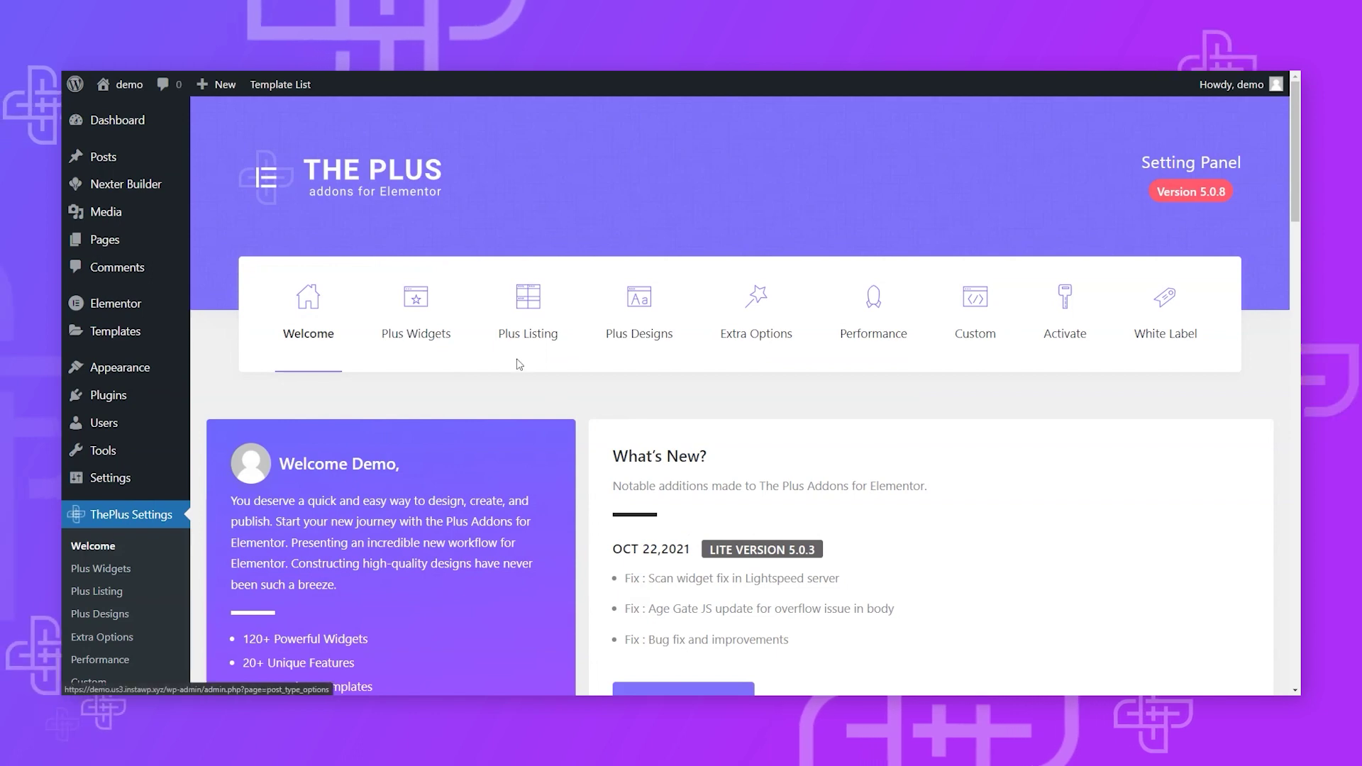
- Show the full Plus Widgets list and browse through the widget grid
{"action": "left_click", "coordinate": [415, 315]}
{"action": "scroll", "coordinate": [539, 412], "scroll_direction": "down", "scroll_amount": 6}
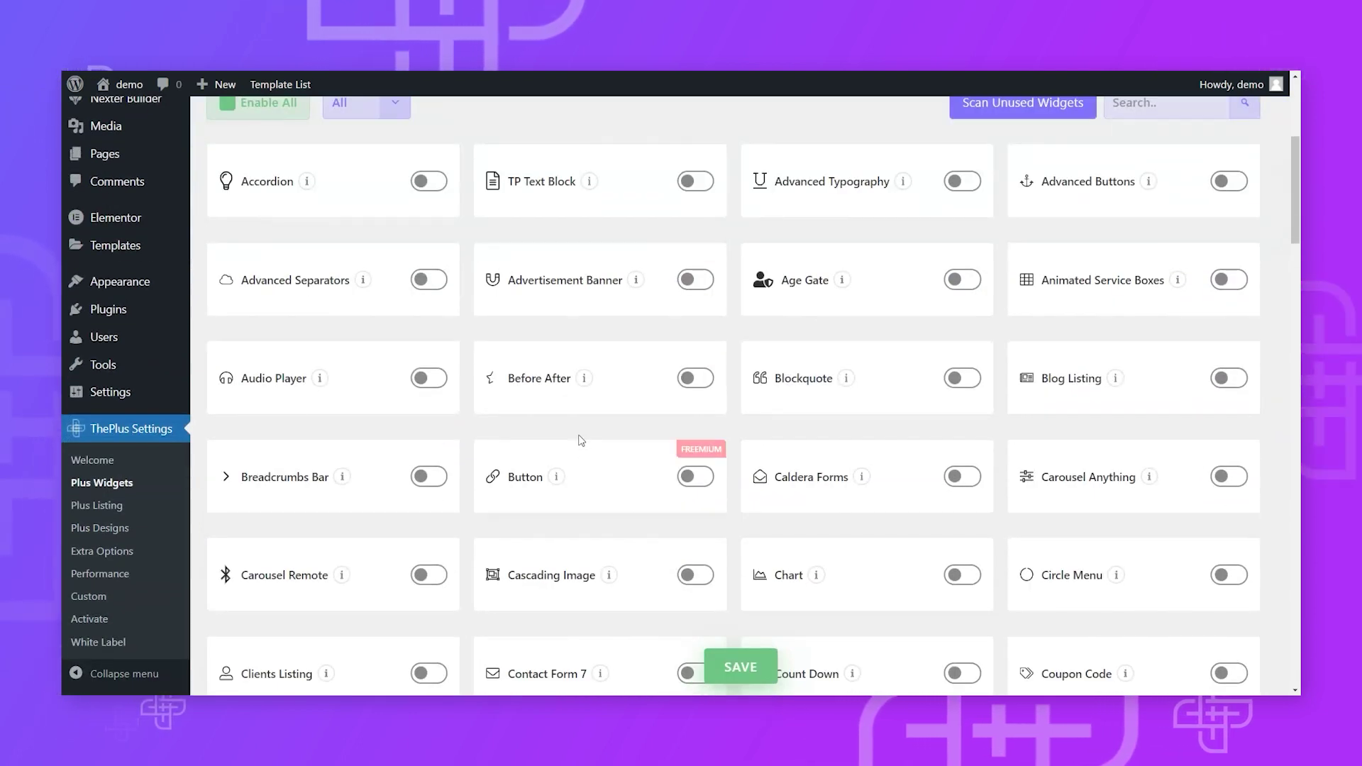
{"action": "scroll", "coordinate": [581, 441], "scroll_direction": "up", "scroll_amount": 4}
{"action": "scroll", "coordinate": [575, 448], "scroll_direction": "down", "scroll_amount": 3}
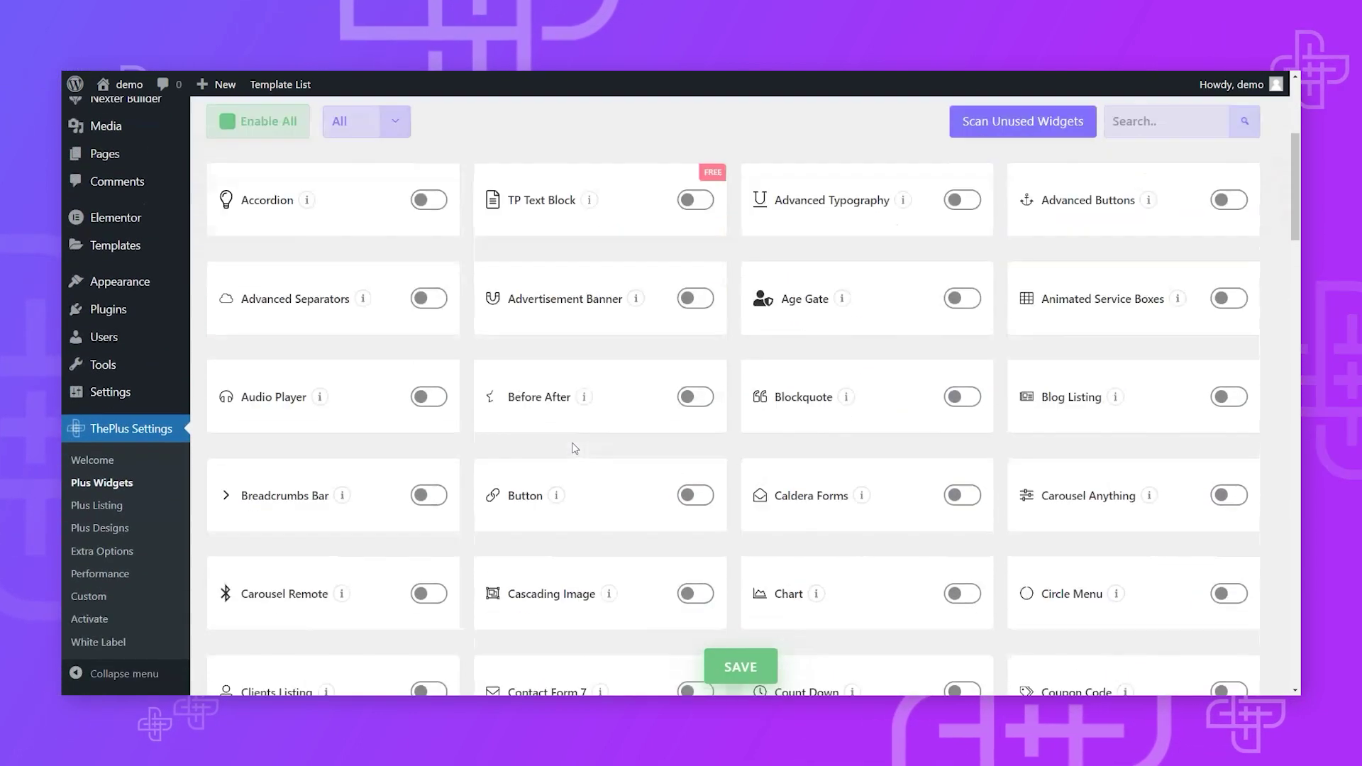
{"action": "scroll", "coordinate": [574, 449], "scroll_direction": "down", "scroll_amount": 10}
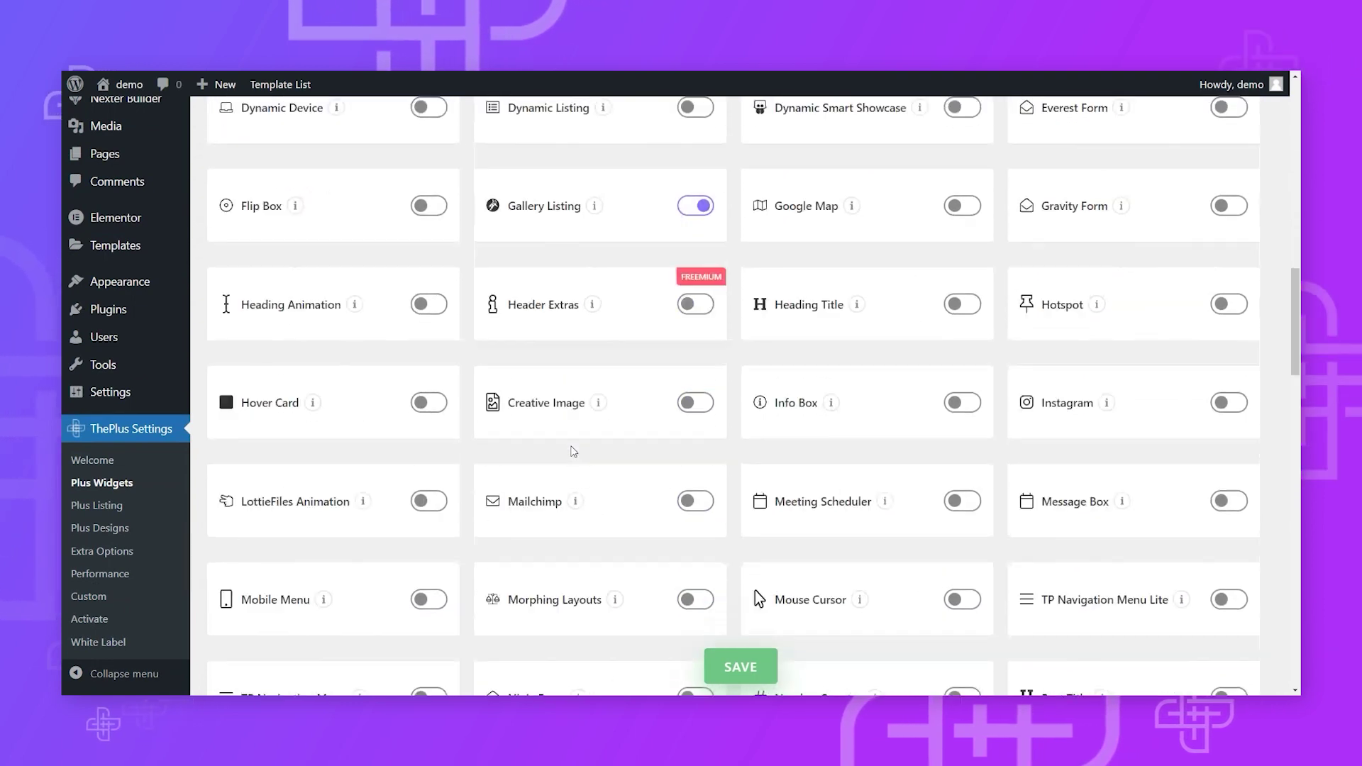
{"action": "scroll", "coordinate": [573, 452], "scroll_direction": "down", "scroll_amount": 7}
{"action": "scroll", "coordinate": [574, 455], "scroll_direction": "down", "scroll_amount": 4}
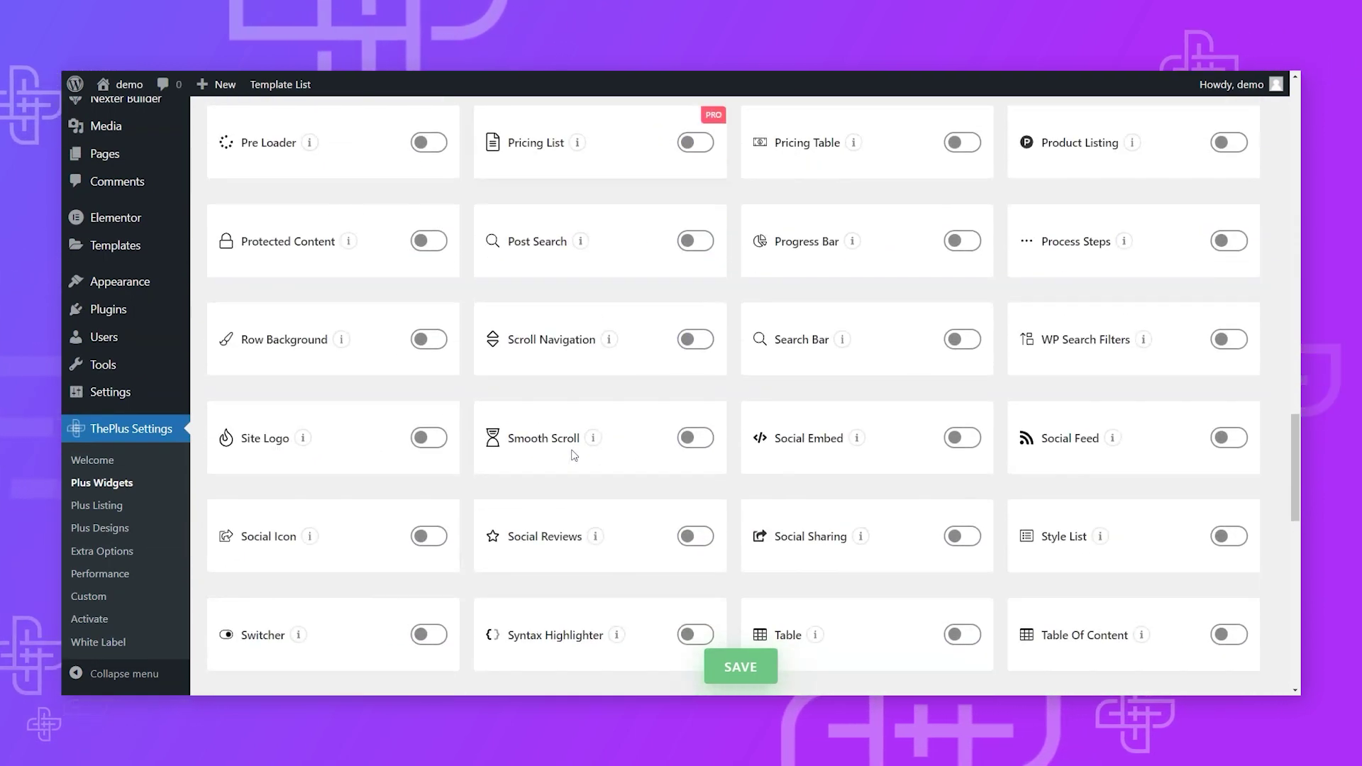
{"action": "scroll", "coordinate": [591, 444], "scroll_direction": "down", "scroll_amount": 9}
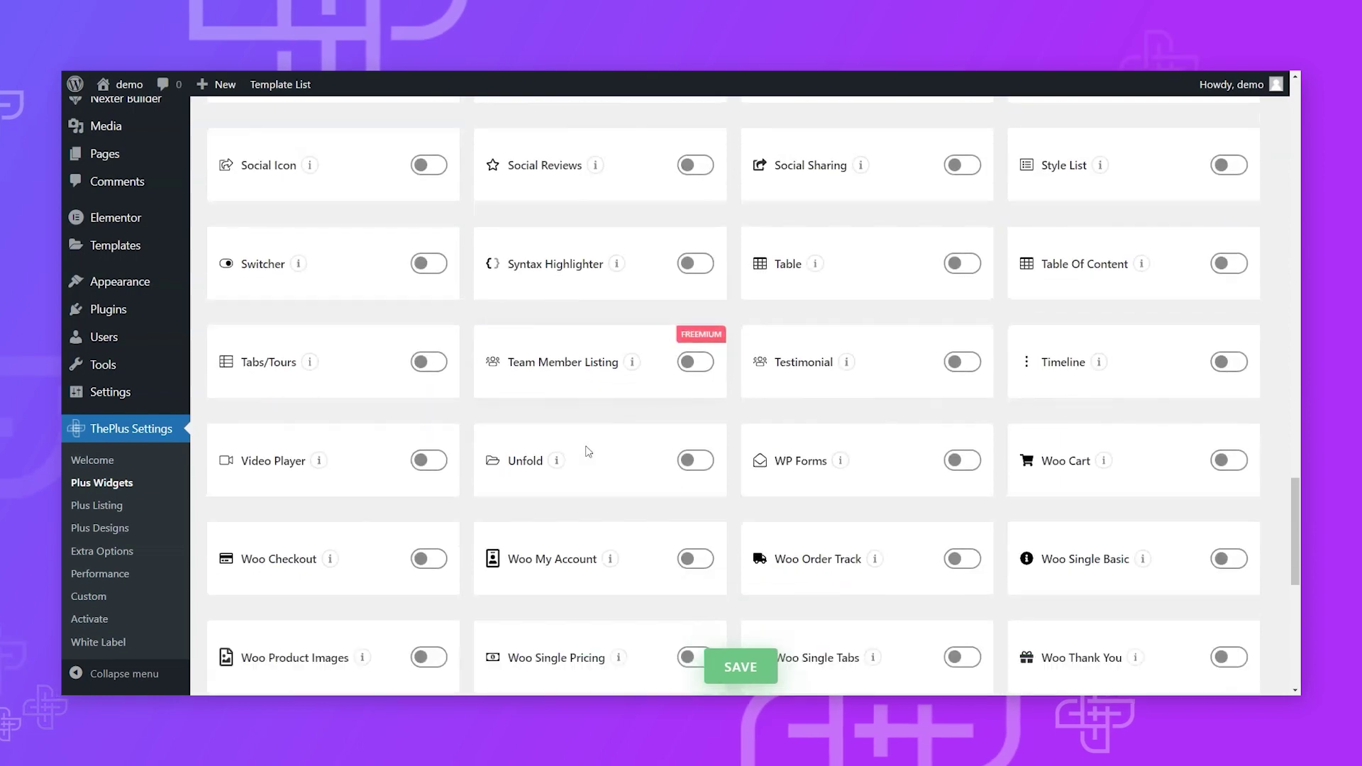
{"action": "scroll", "coordinate": [558, 569], "scroll_direction": "up", "scroll_amount": 17}
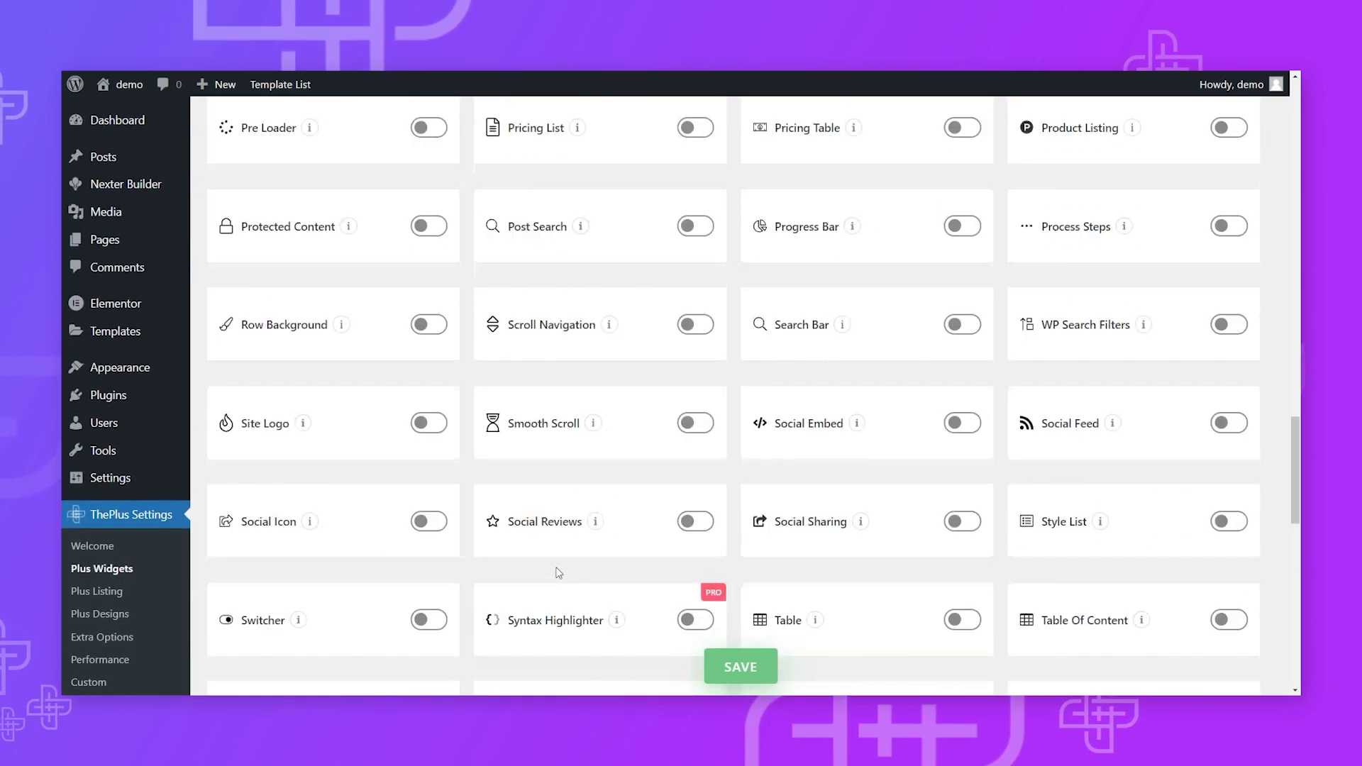
{"action": "scroll", "coordinate": [578, 500], "scroll_direction": "up", "scroll_amount": 3}
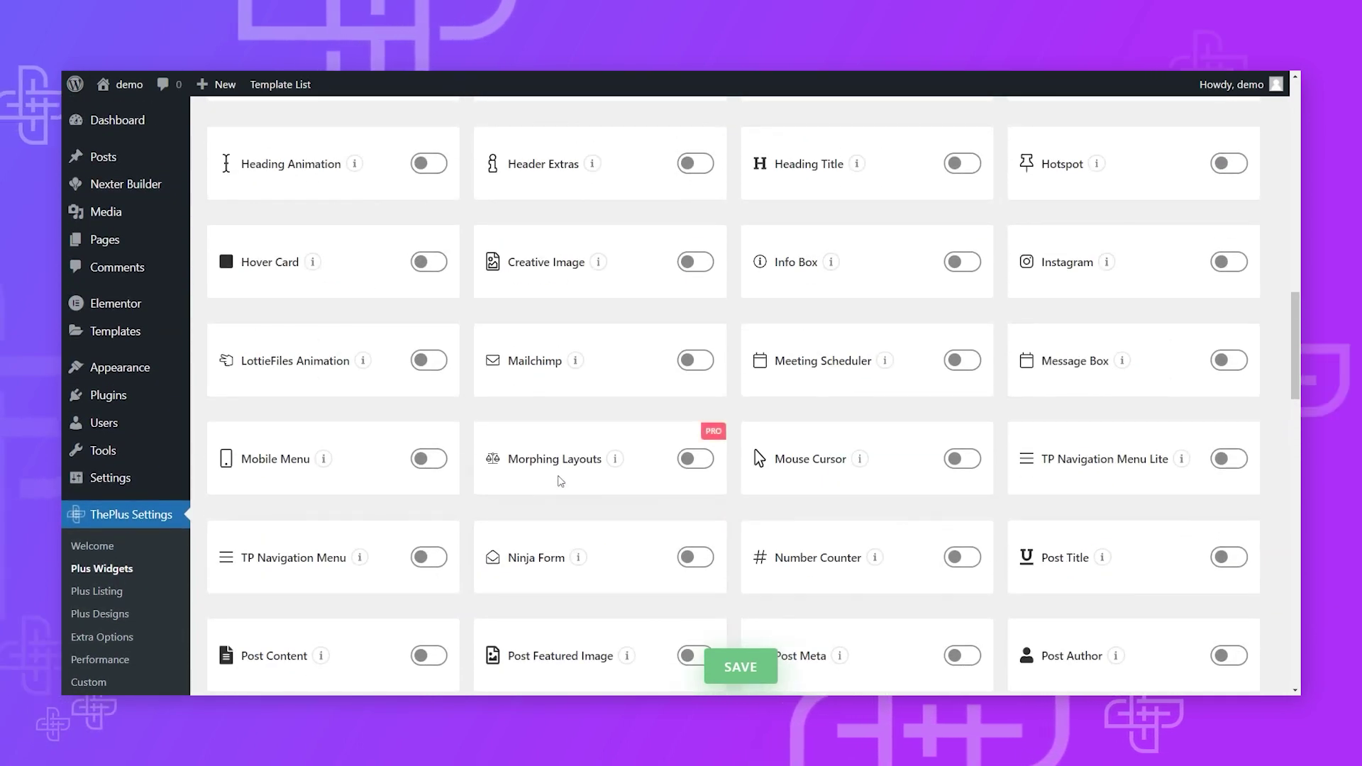
- Switch on the Dynamic Device and Dynamic Listing widgets
{"action": "scroll", "coordinate": [557, 486], "scroll_direction": "down", "scroll_amount": 5}
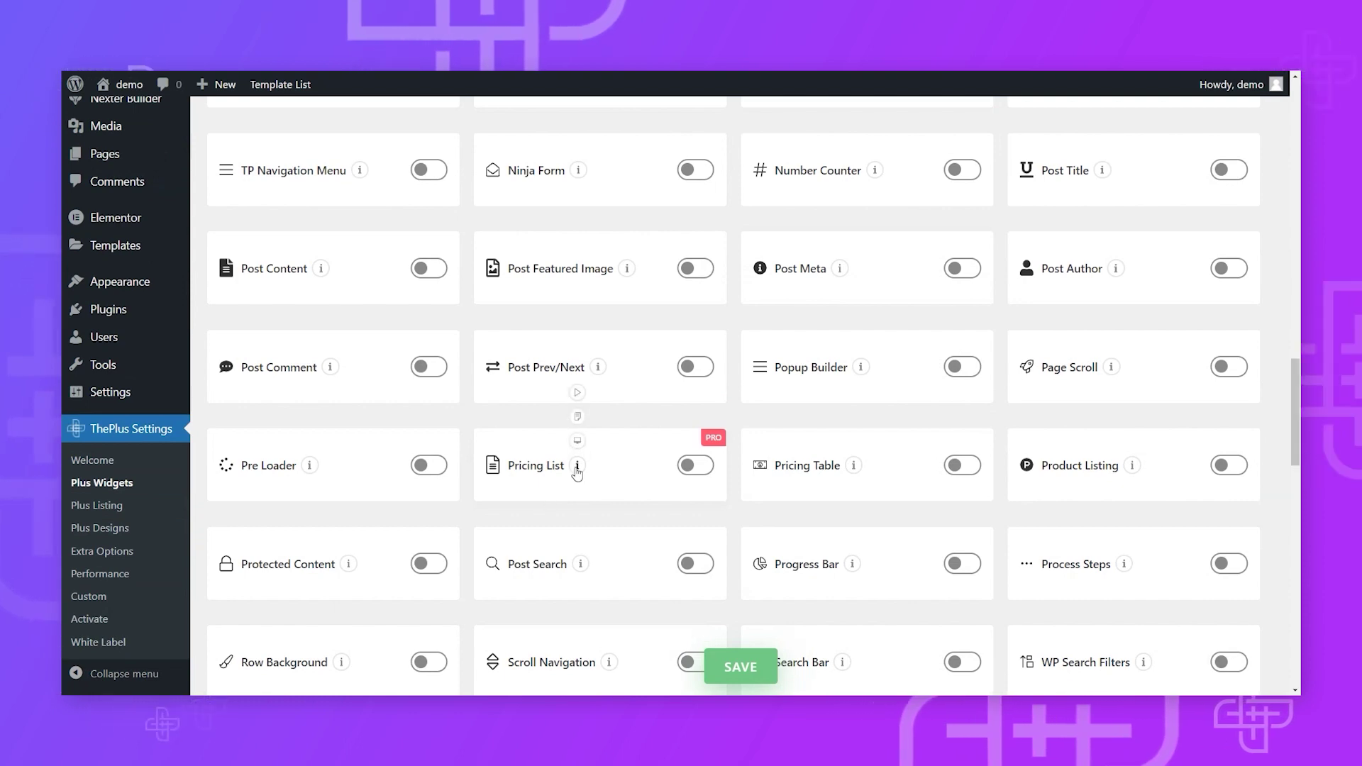
{"action": "scroll", "coordinate": [638, 472], "scroll_direction": "up", "scroll_amount": 4}
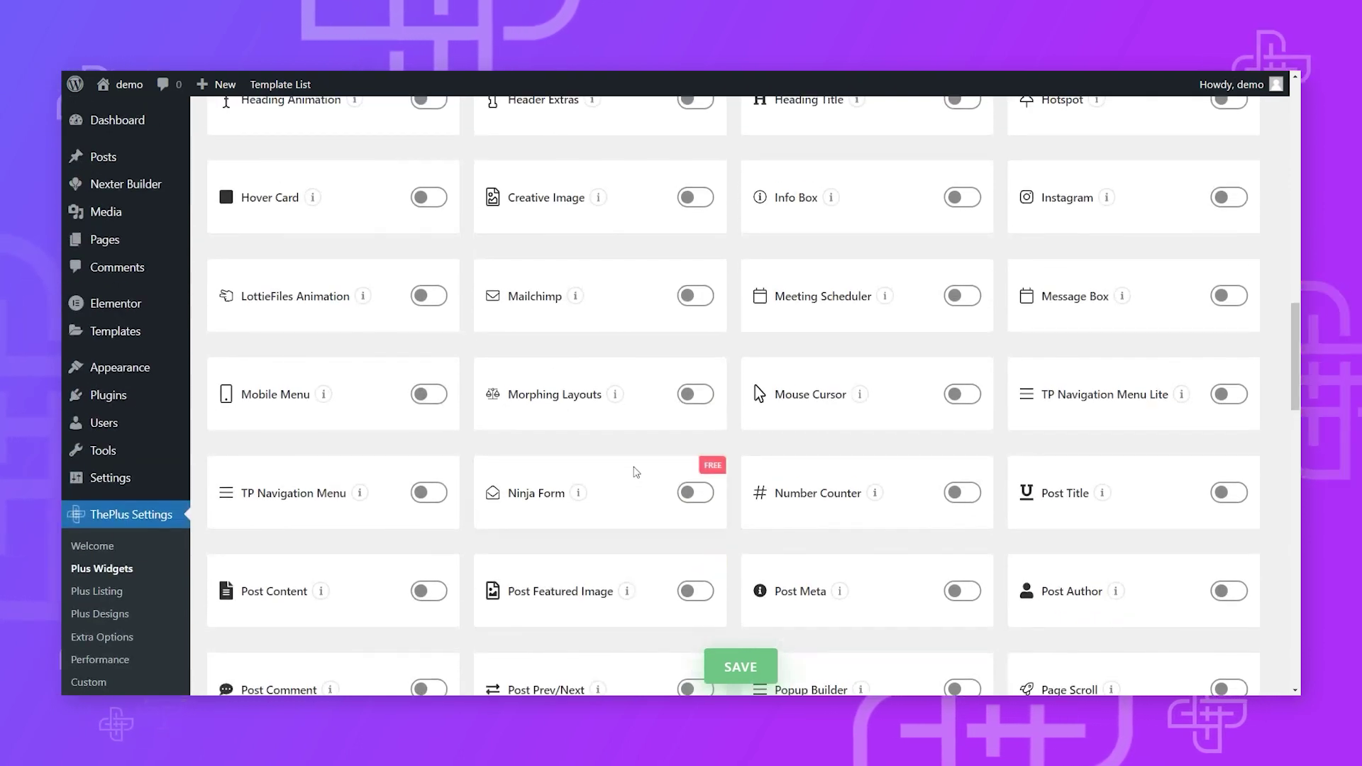
{"action": "scroll", "coordinate": [631, 470], "scroll_direction": "up", "scroll_amount": 4}
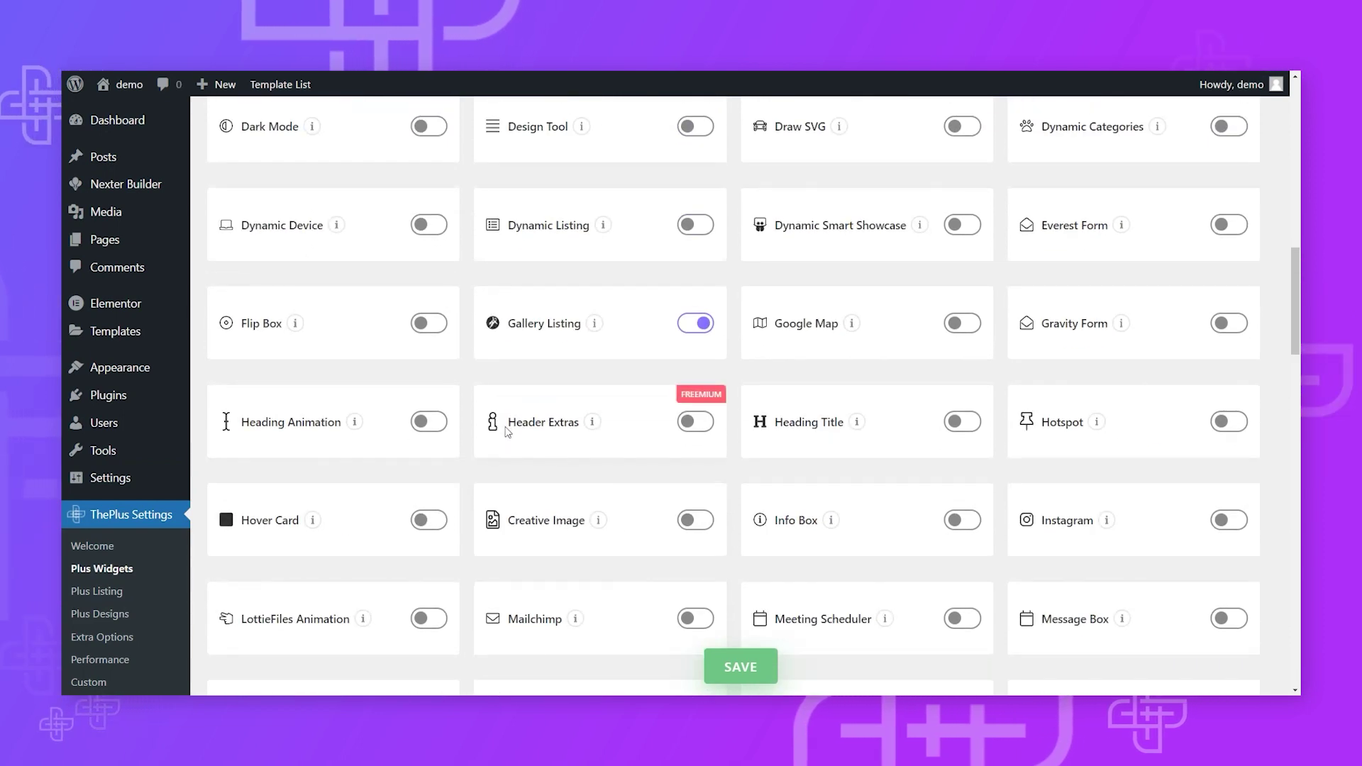
{"action": "scroll", "coordinate": [641, 471], "scroll_direction": "up", "scroll_amount": 3}
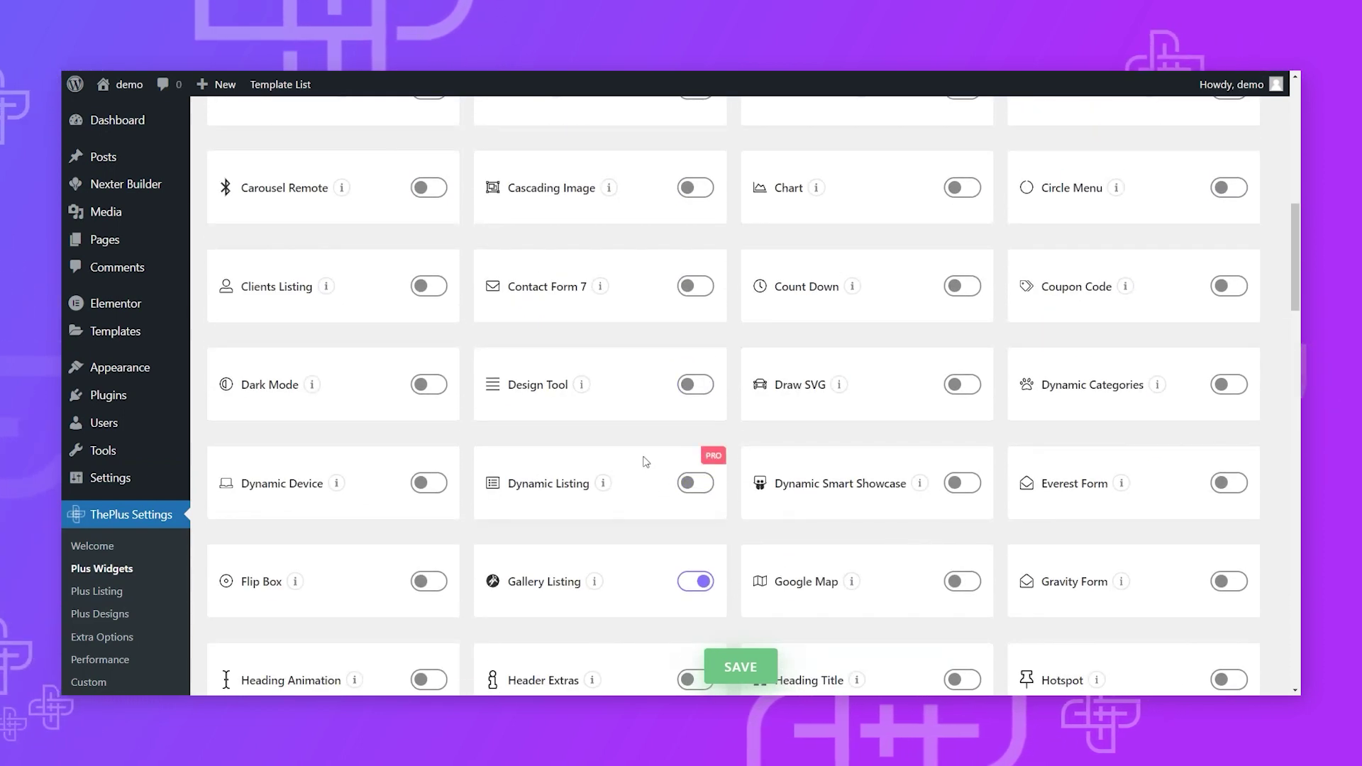
{"action": "scroll", "coordinate": [644, 462], "scroll_direction": "up", "scroll_amount": 5}
{"action": "scroll", "coordinate": [638, 454], "scroll_direction": "down", "scroll_amount": 9}
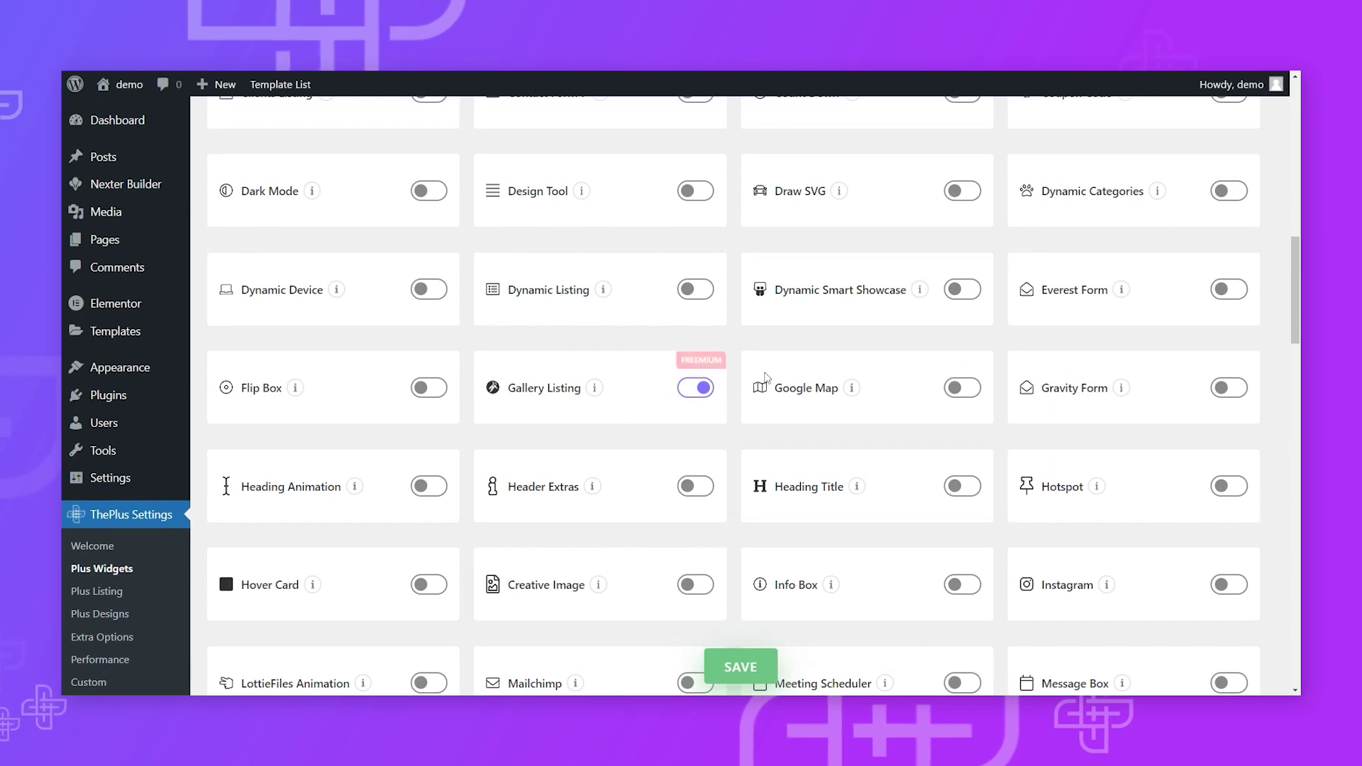
{"action": "scroll", "coordinate": [553, 369], "scroll_direction": "down", "scroll_amount": 3}
{"action": "scroll", "coordinate": [538, 385], "scroll_direction": "up", "scroll_amount": 4}
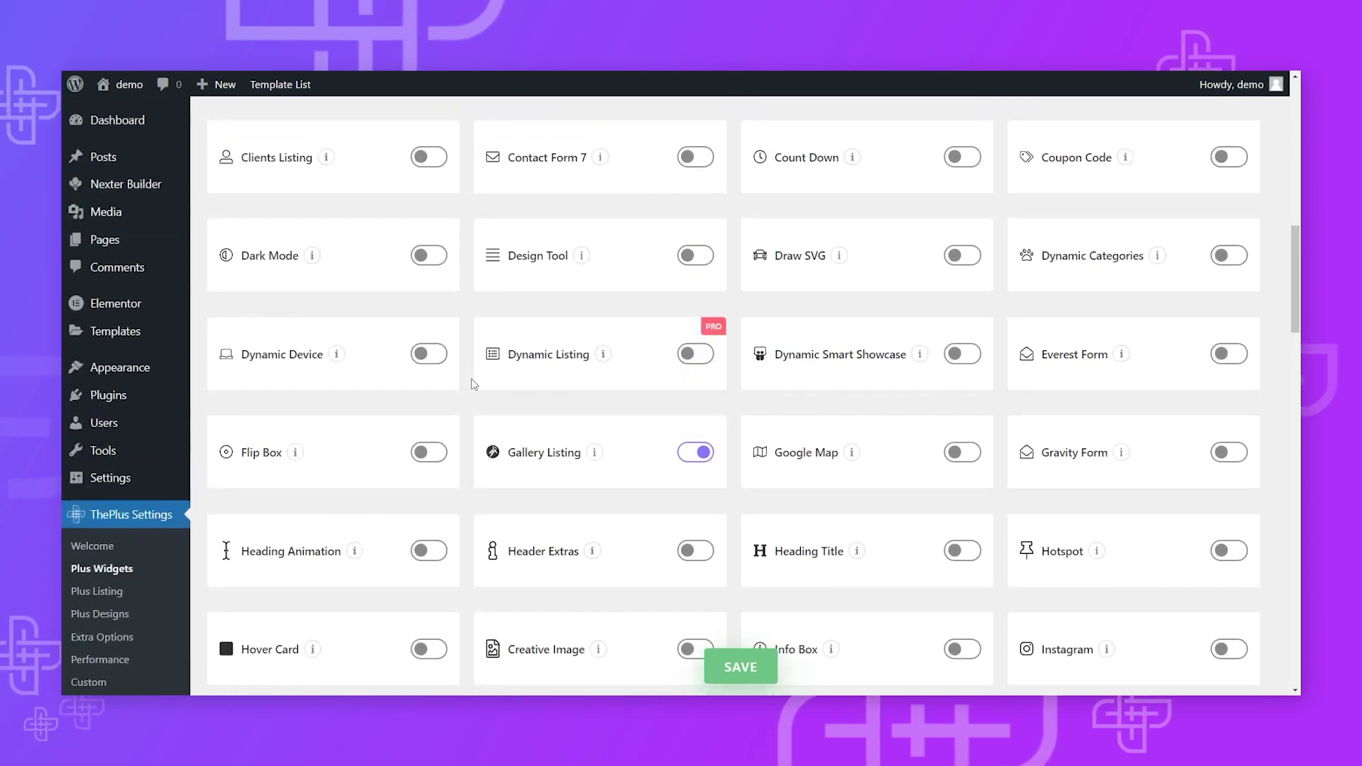
{"action": "left_click", "coordinate": [429, 353]}
{"action": "left_click", "coordinate": [695, 353]}
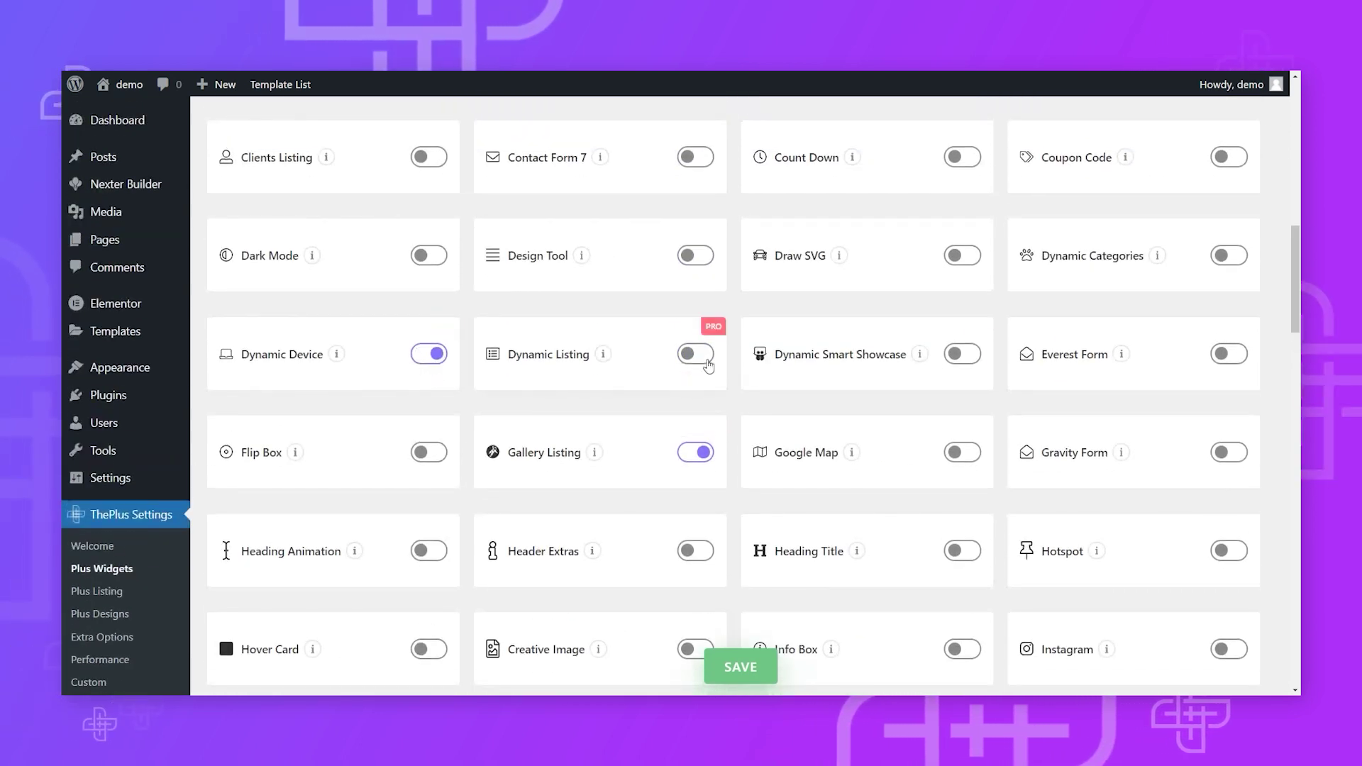